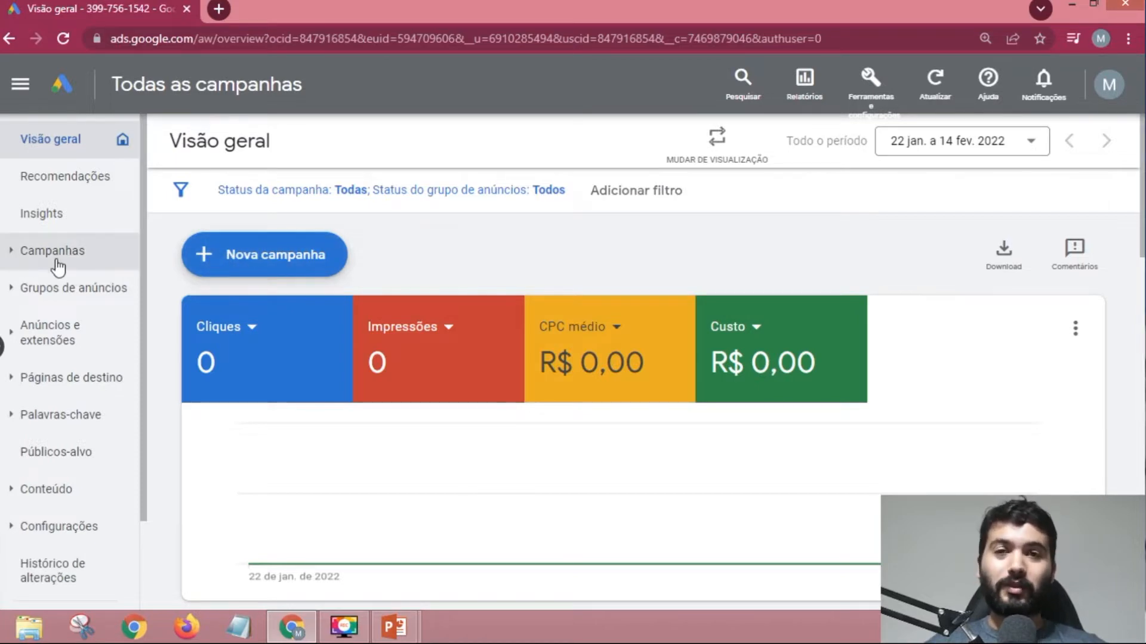
- Start a new campaign from the campaigns list and choose Leads as its objective
click(53, 266)
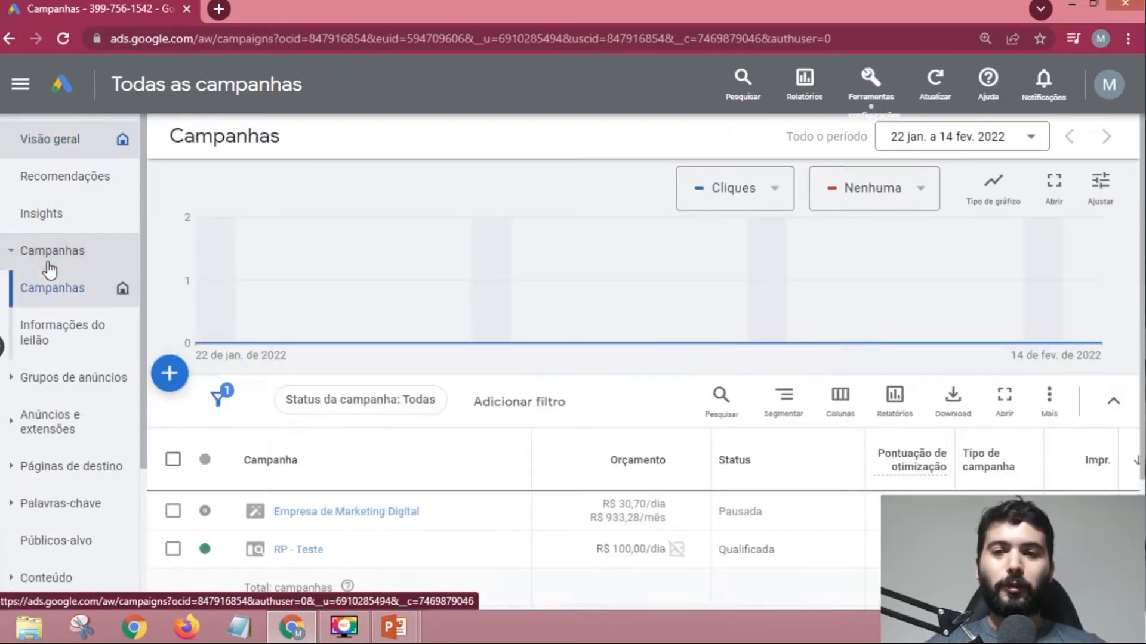
scroll(417, 402, down, 3)
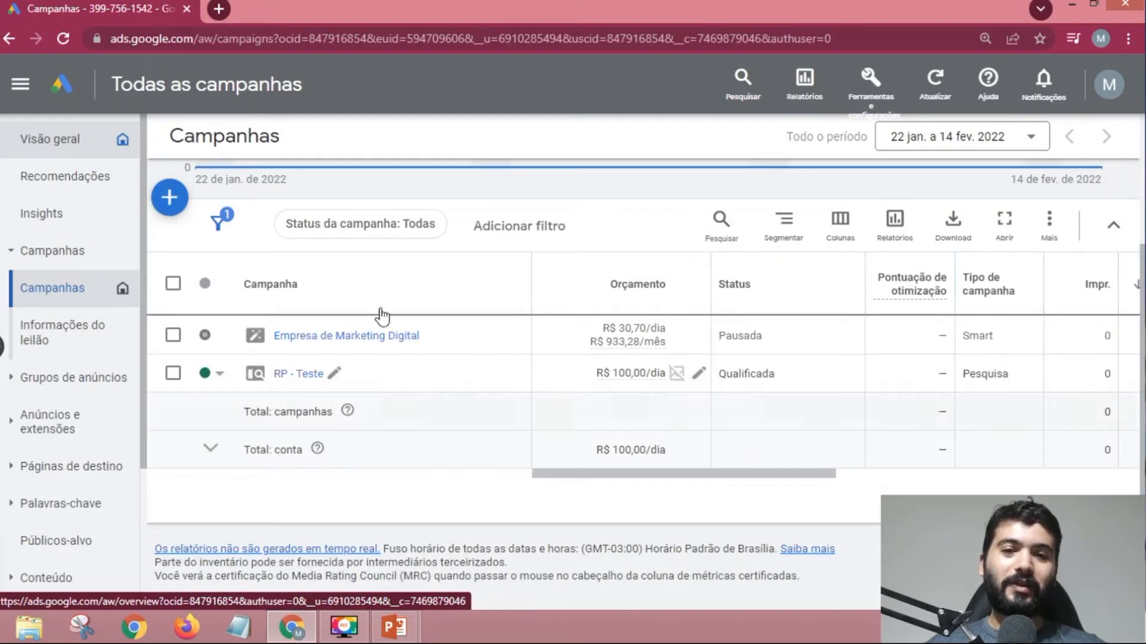
scroll(396, 370, up, 2)
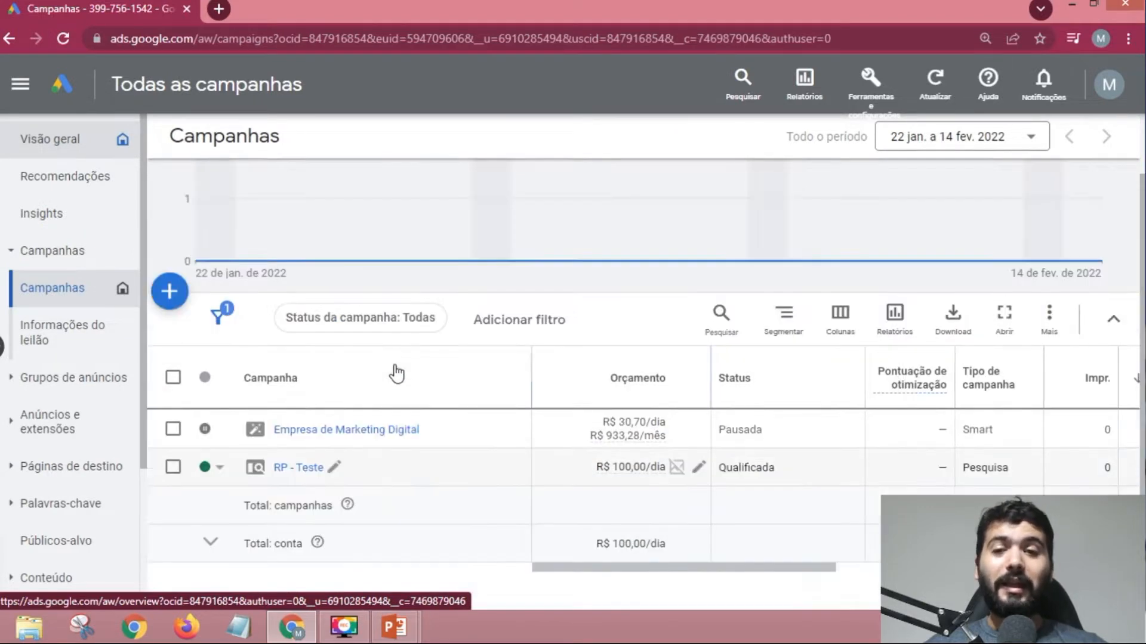
scroll(370, 442, down, 2)
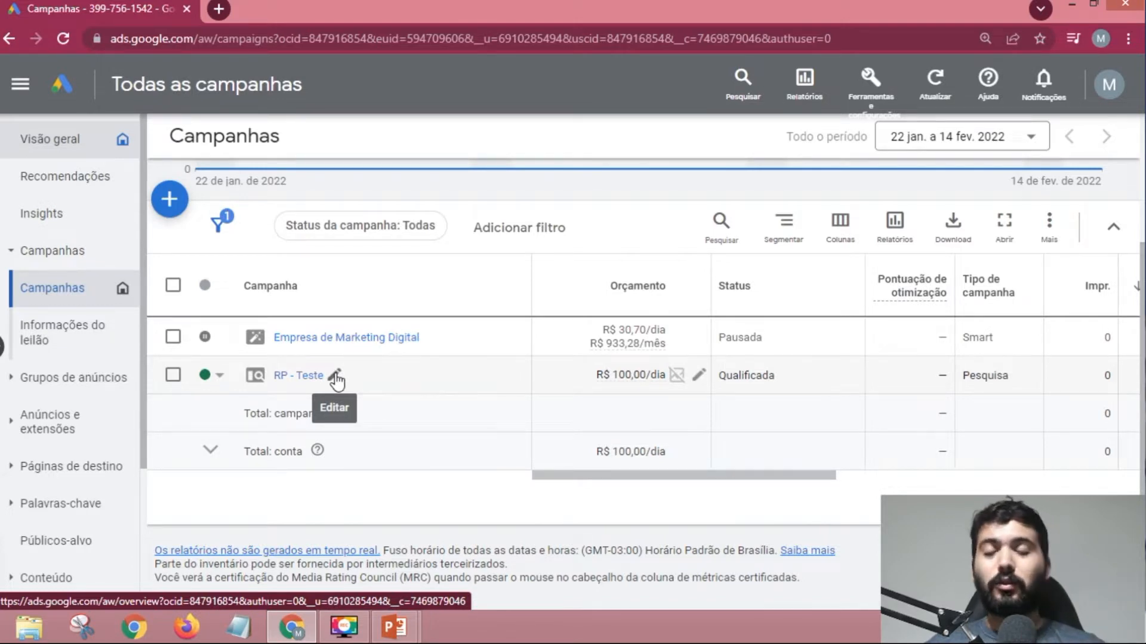
click(174, 206)
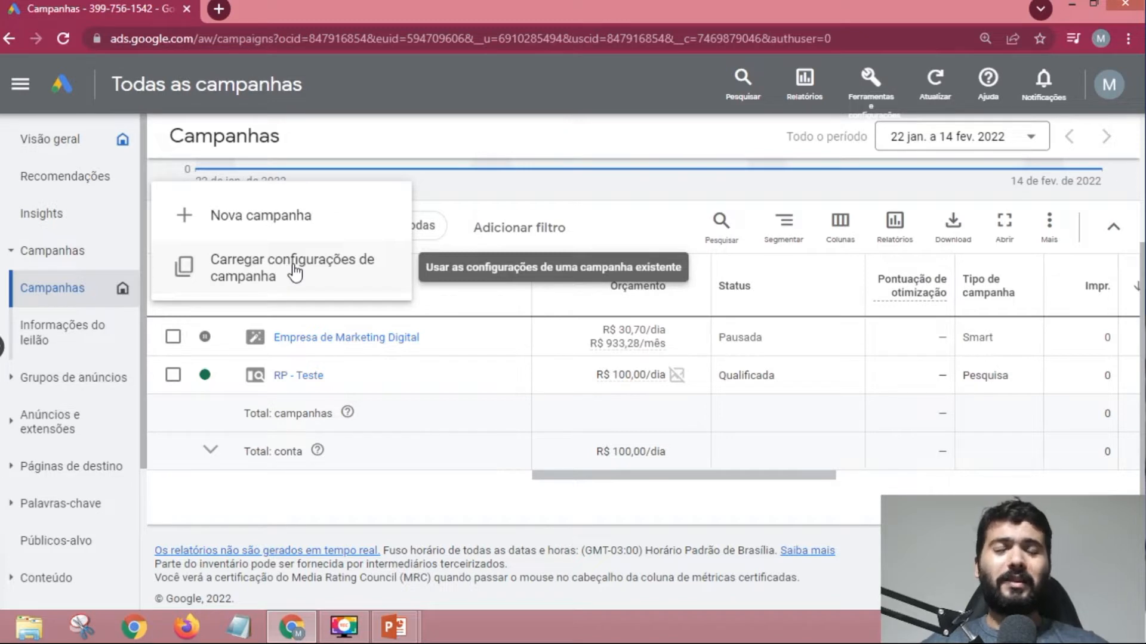
click(267, 222)
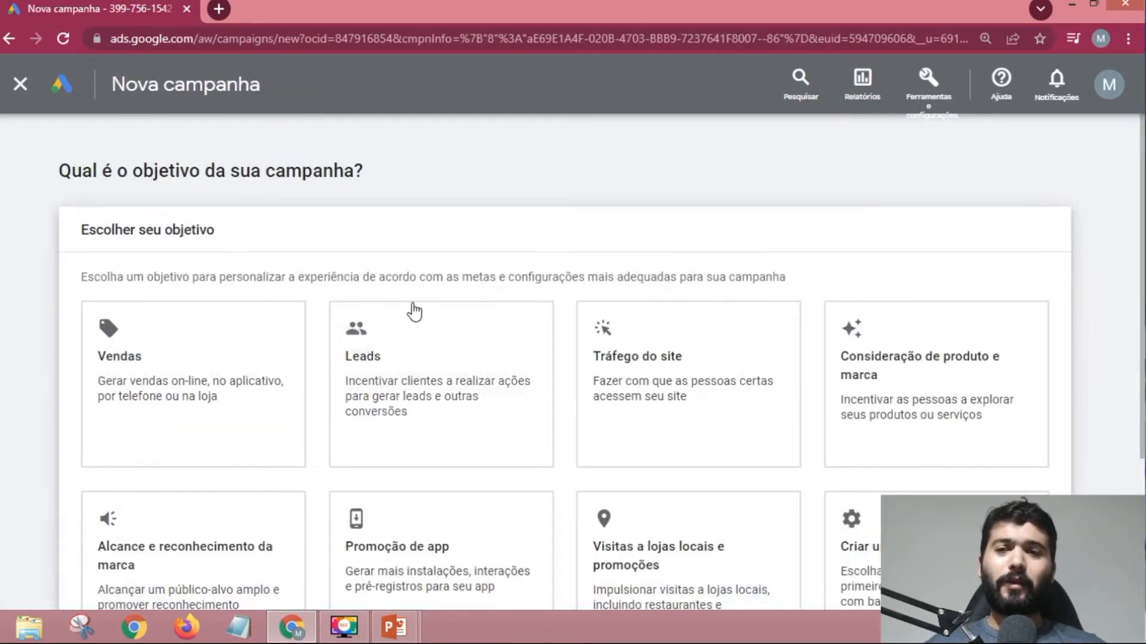
scroll(948, 364, down, 3)
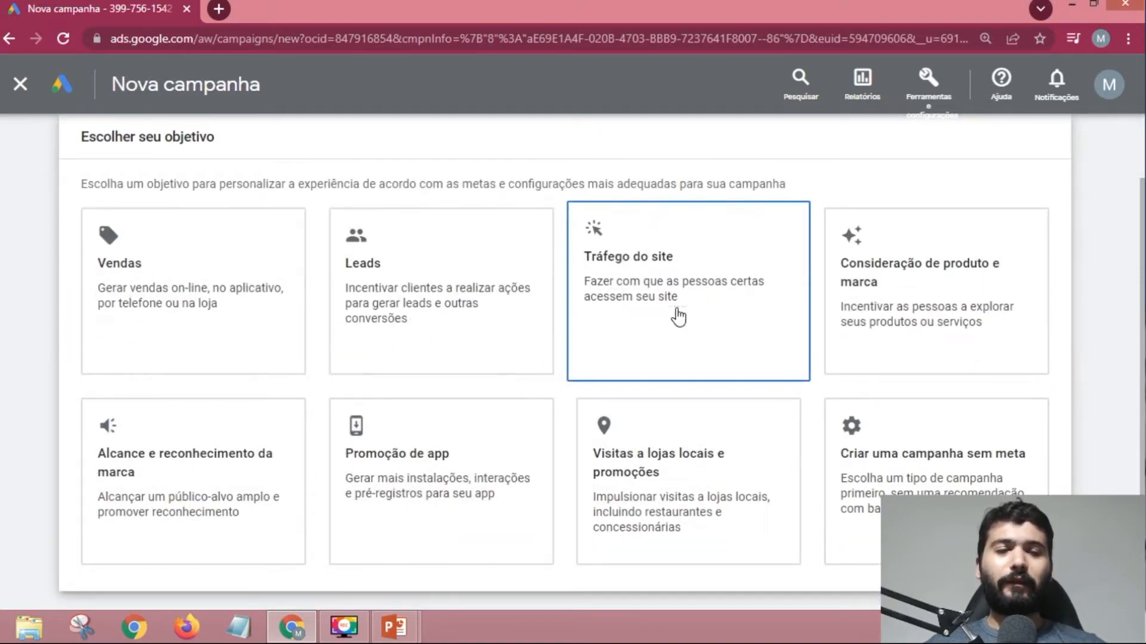
click(429, 291)
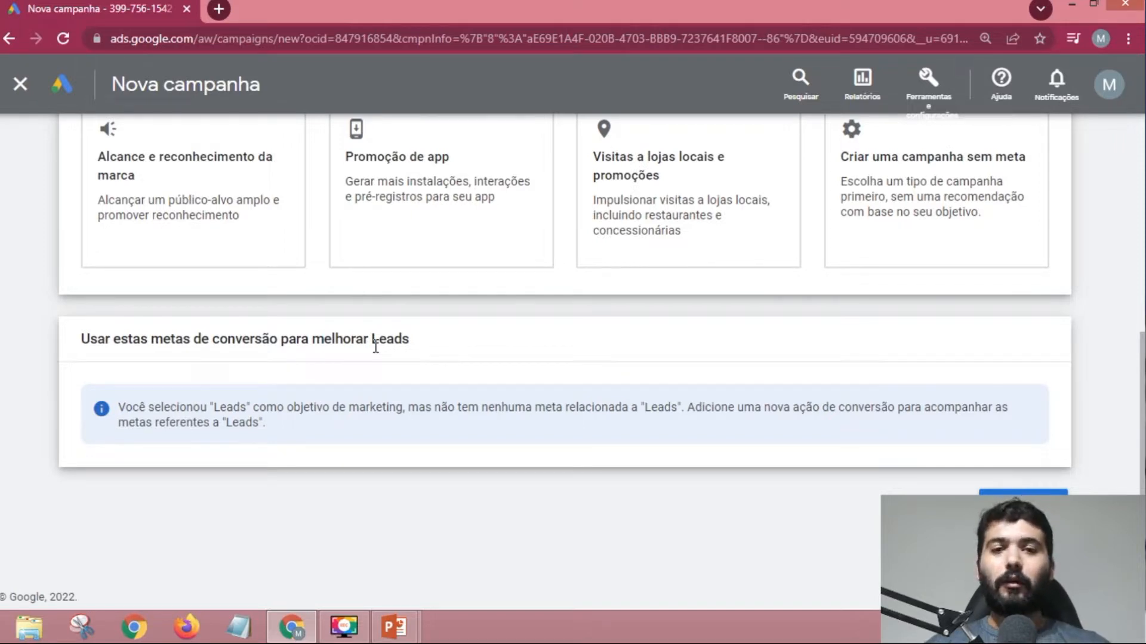
- Open the website mazukim.com.br/marketing-plus in a new browser tab
click(218, 9)
text(mazuki)
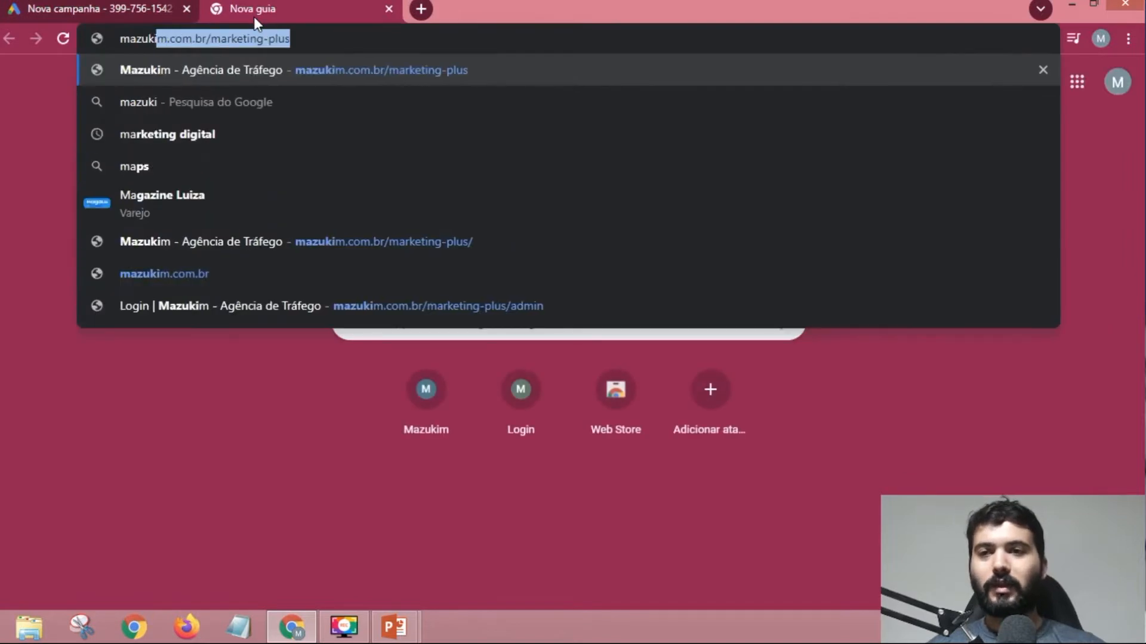
text(m.com.br)
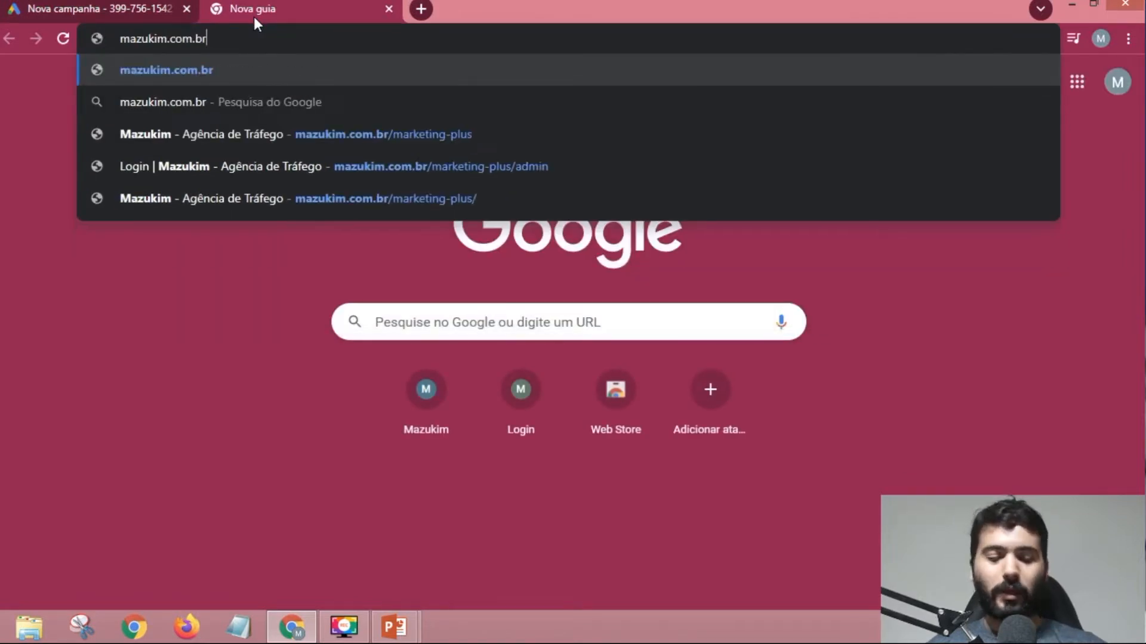
text(/marketing-p)
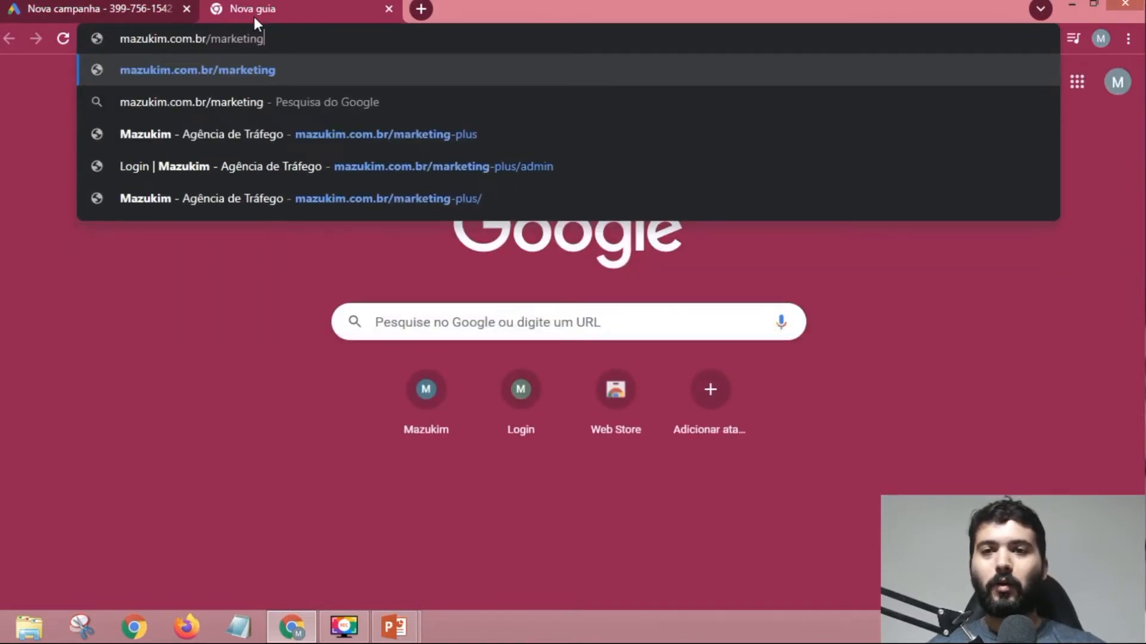
text(lus)
key(Return)
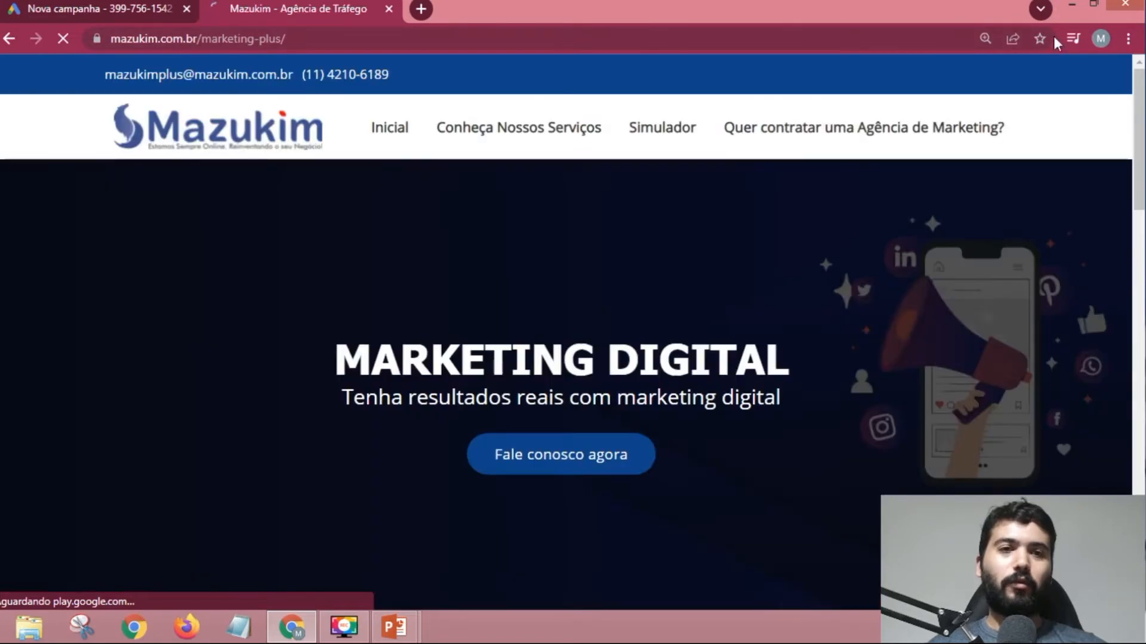
- Examine the landing page's contact form and WhatsApp button in both the full-size and the narrow browser window
scroll(610, 292, down, 12)
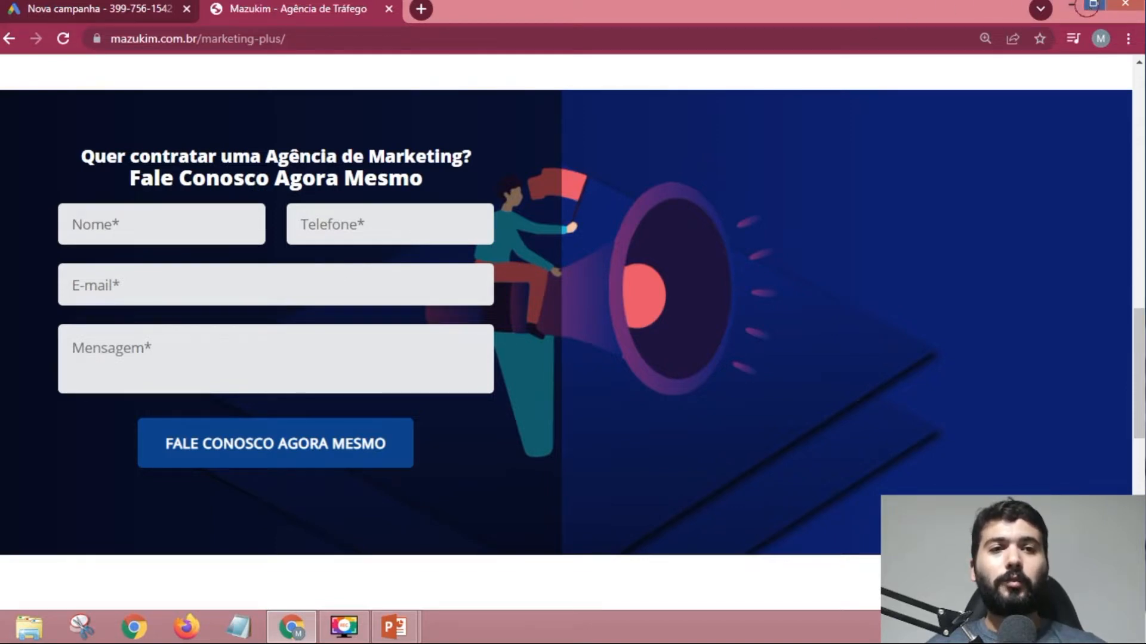
click(1072, 6)
scroll(532, 358, down, 5)
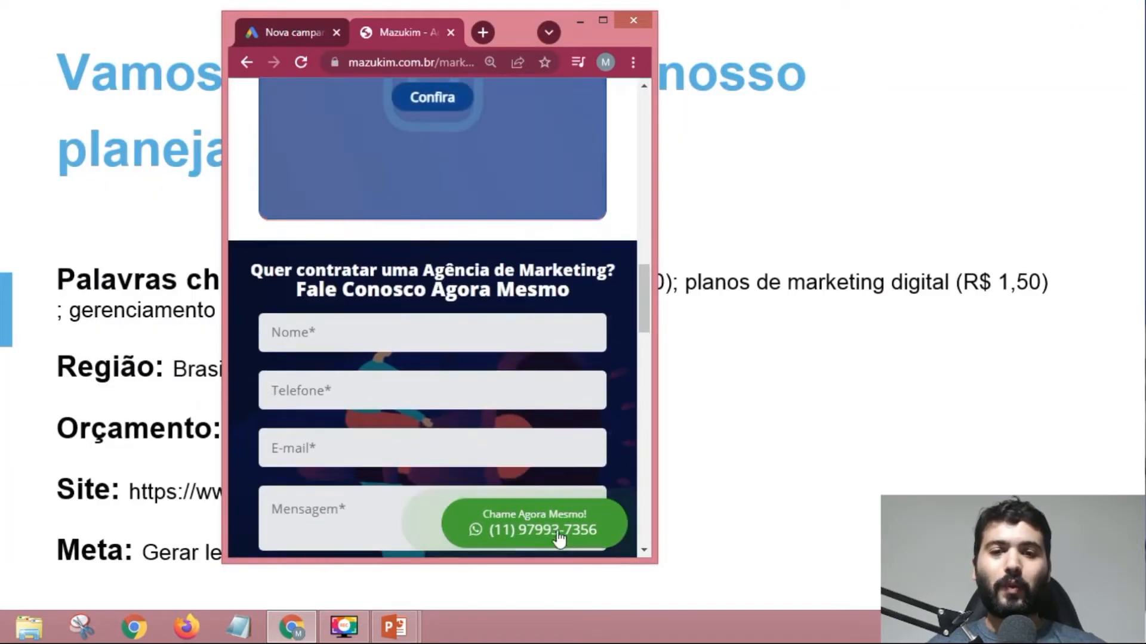
drag(571, 40, 550, 34)
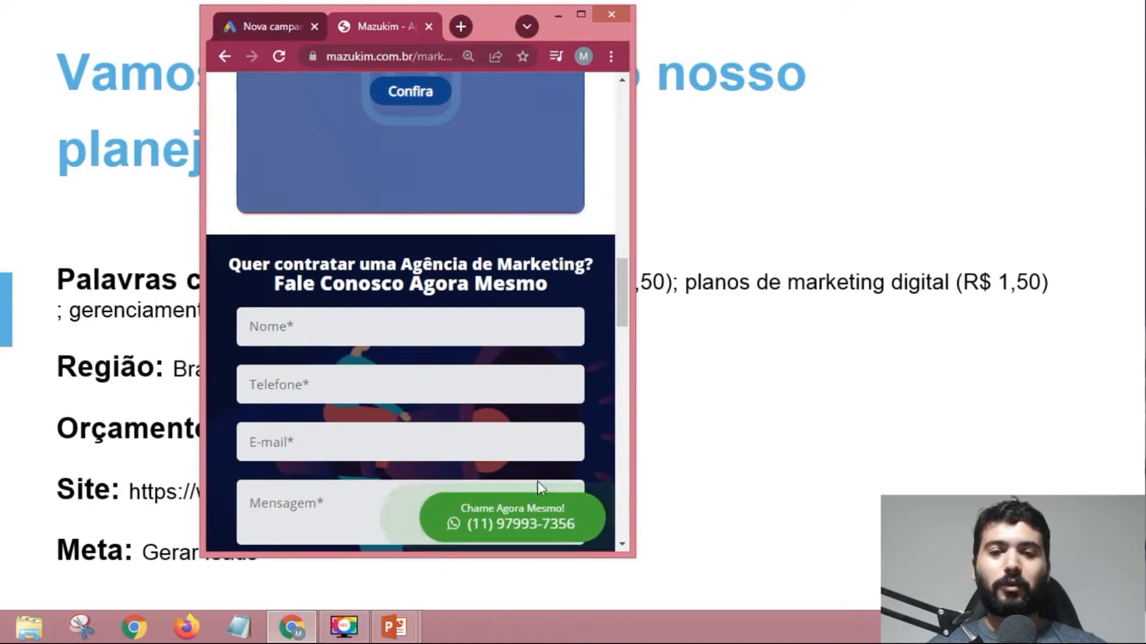
click(583, 14)
scroll(589, 227, down, 5)
scroll(716, 363, up, 20)
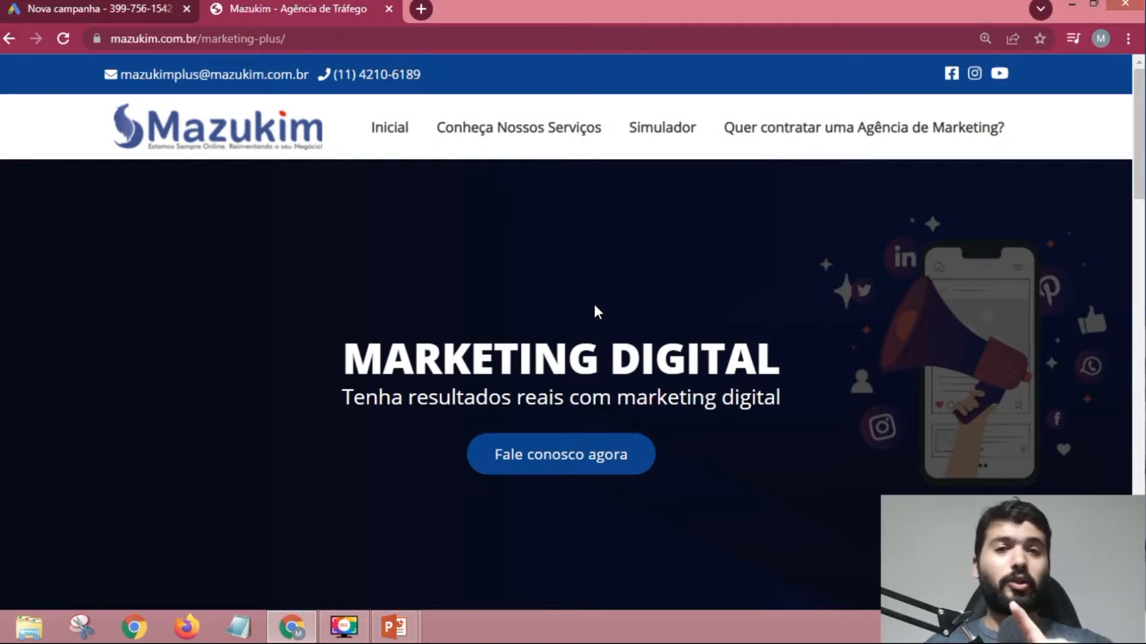
- Return to the new campaign setup and continue with the Leads objective without adding a conversion goal
click(112, 17)
scroll(392, 381, up, 5)
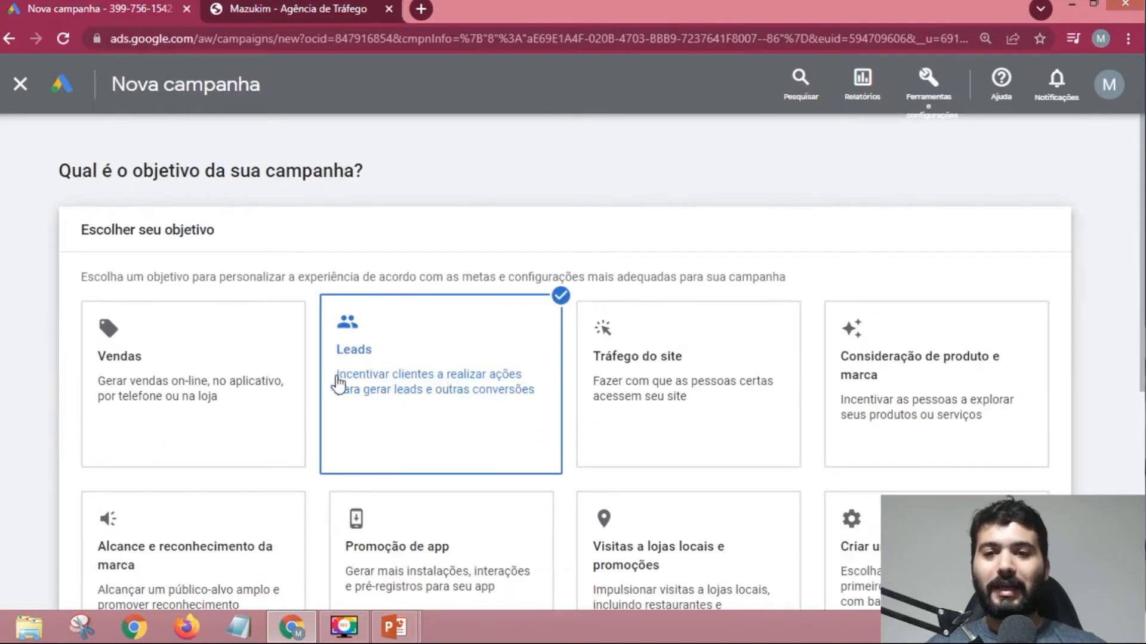
scroll(427, 333, down, 6)
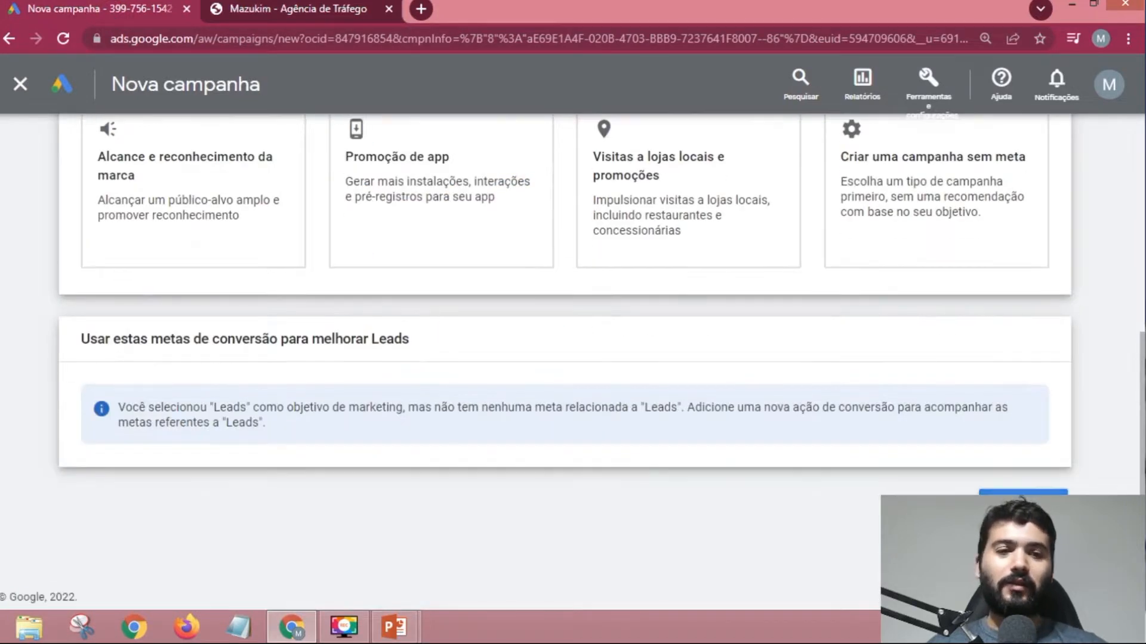
click(1031, 503)
- Choose Pesquisa as the campaign type
scroll(656, 413, down, 5)
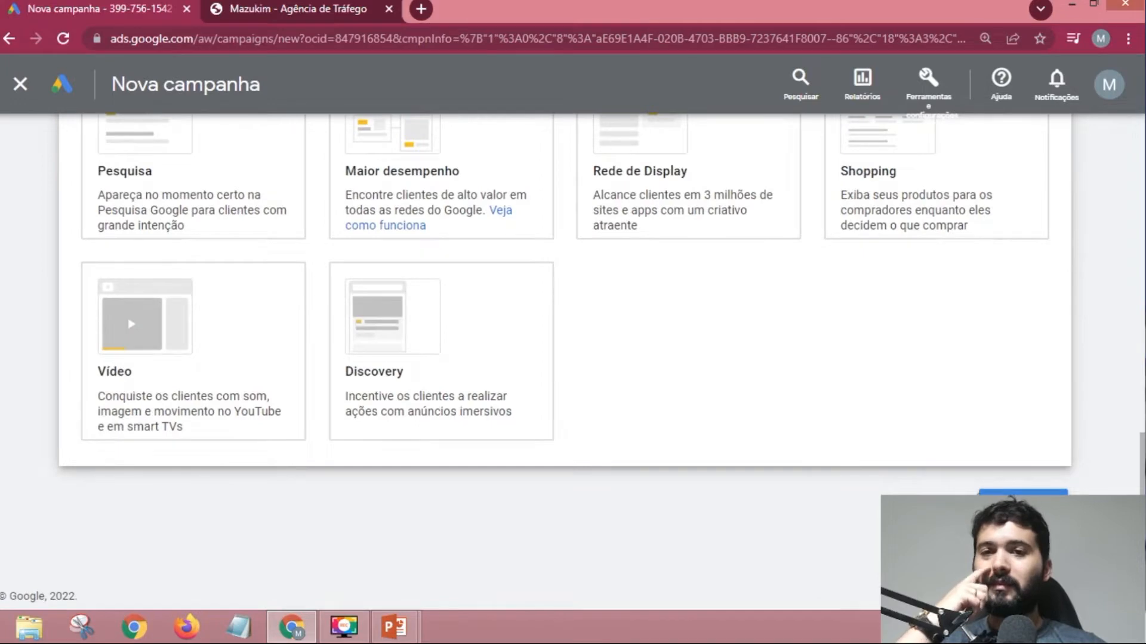
scroll(256, 394, up, 2)
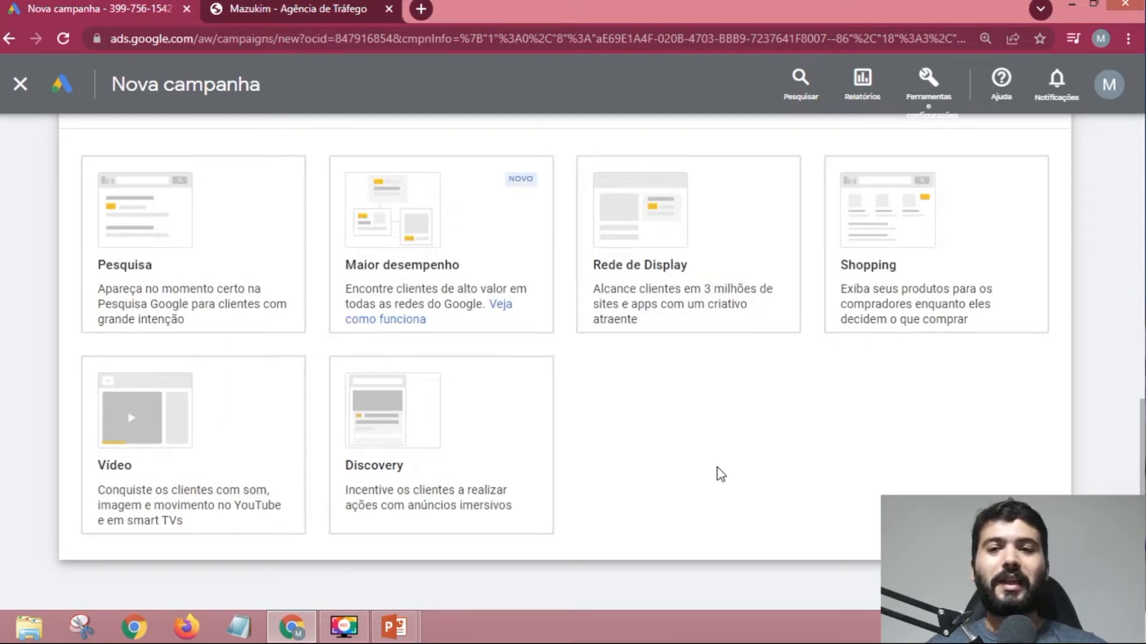
click(190, 275)
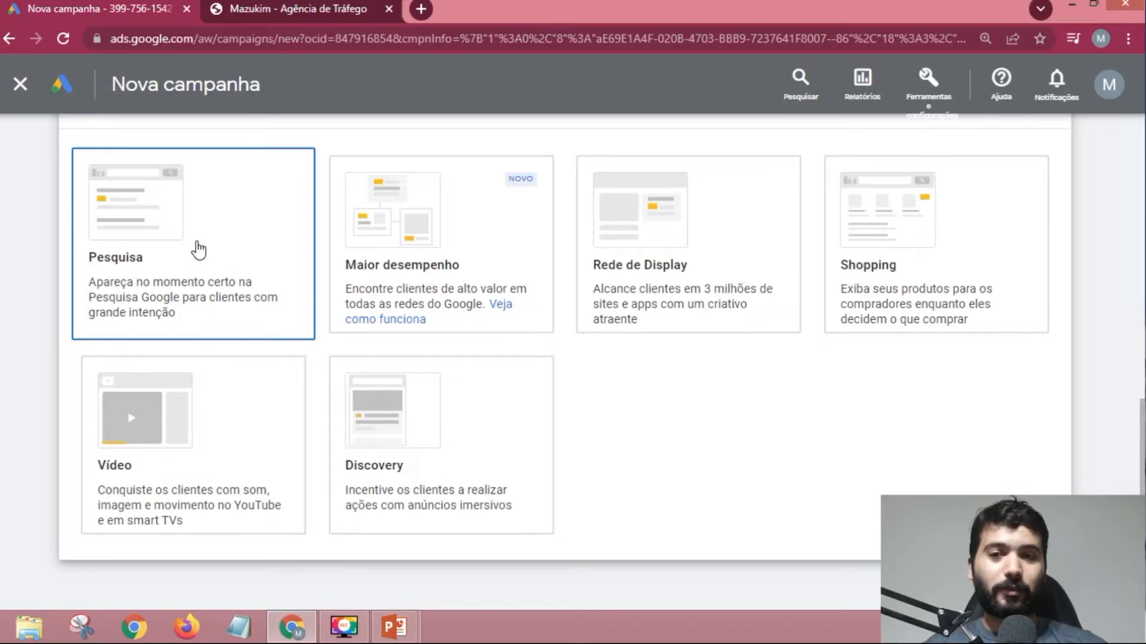
scroll(198, 249, down, 3)
scroll(199, 249, down, 5)
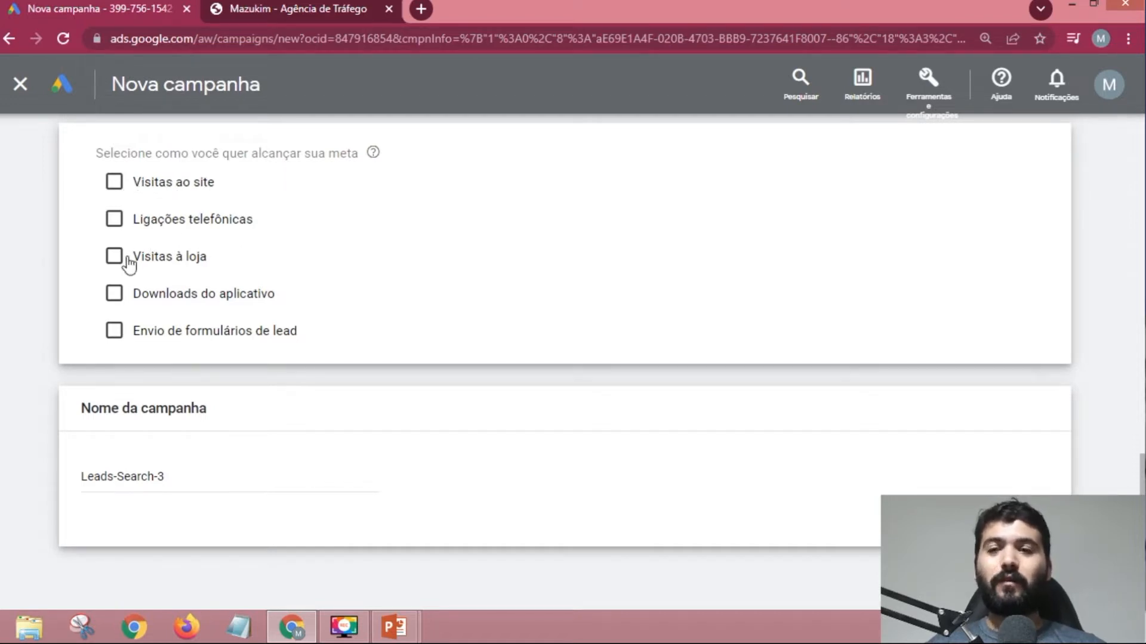
click(116, 338)
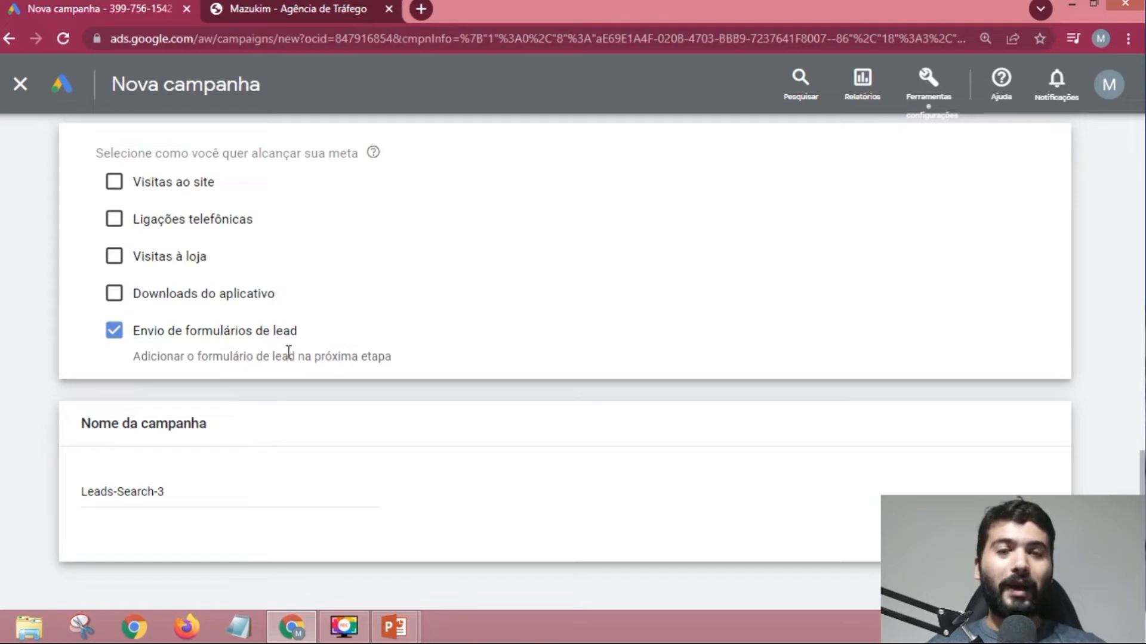
click(115, 331)
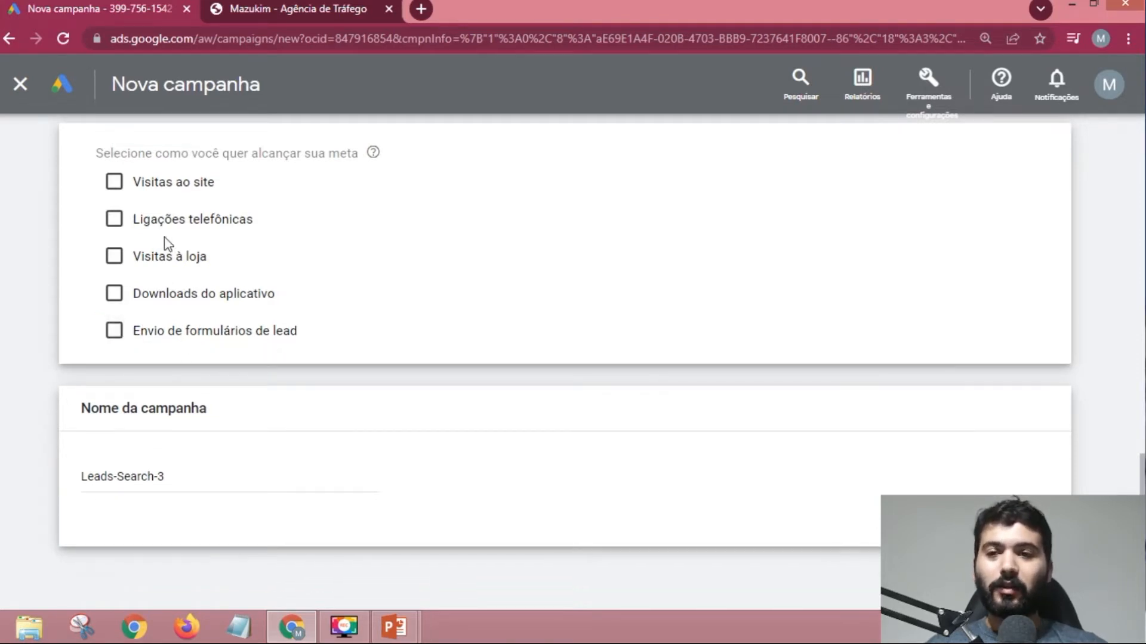
click(115, 183)
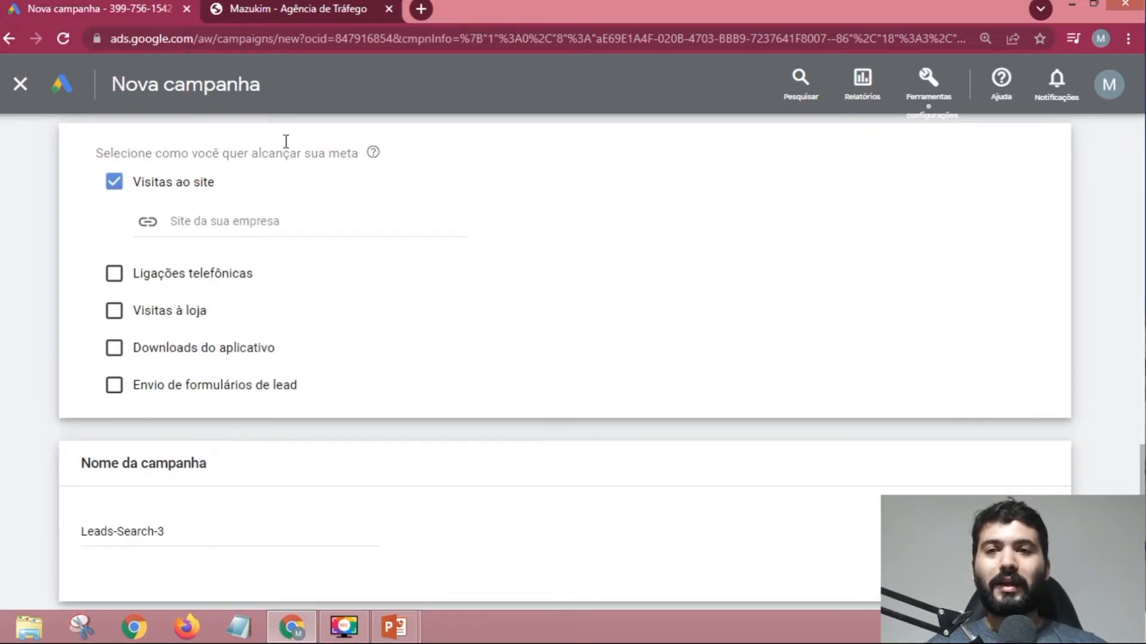
click(298, 9)
click(273, 34)
key(ctrl+c)
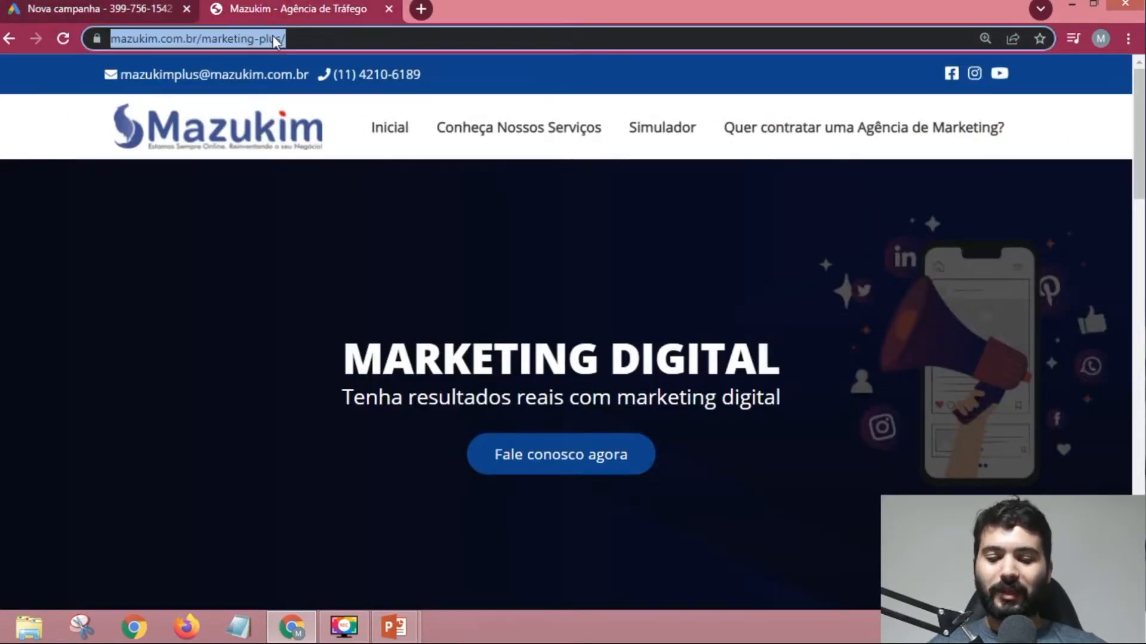
click(155, 7)
click(287, 225)
key(ctrl+v)
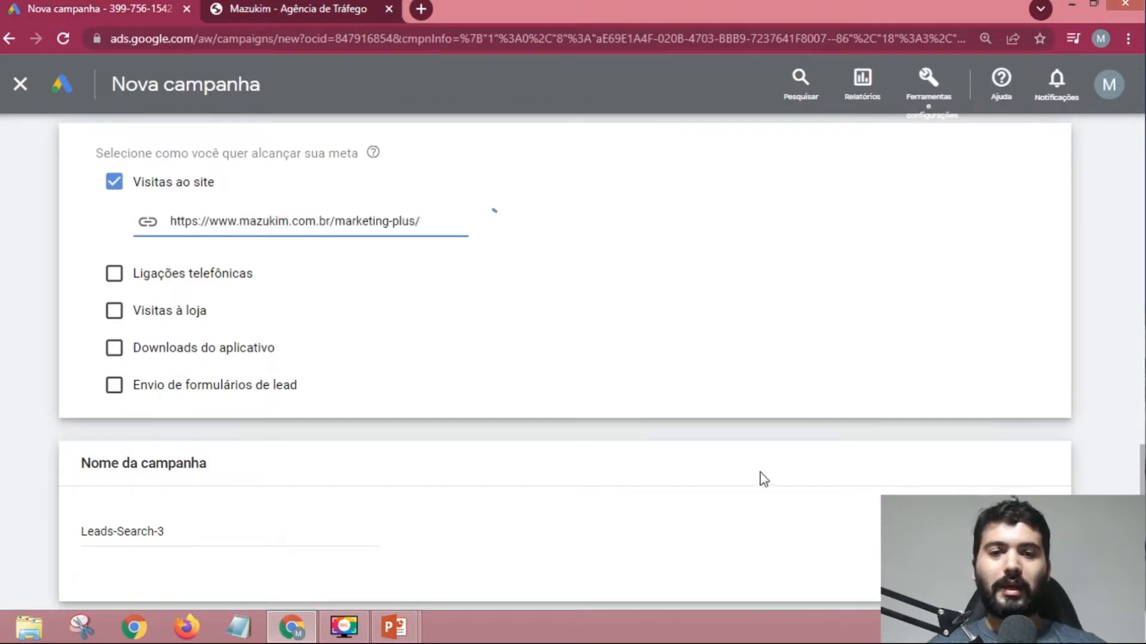
click(417, 309)
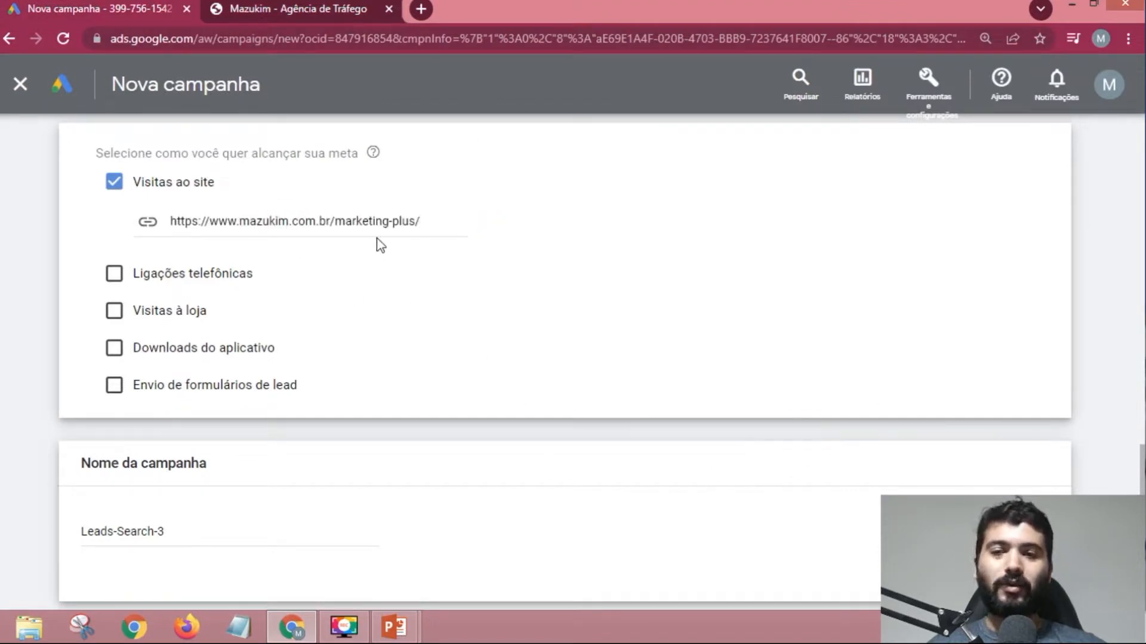
click(457, 429)
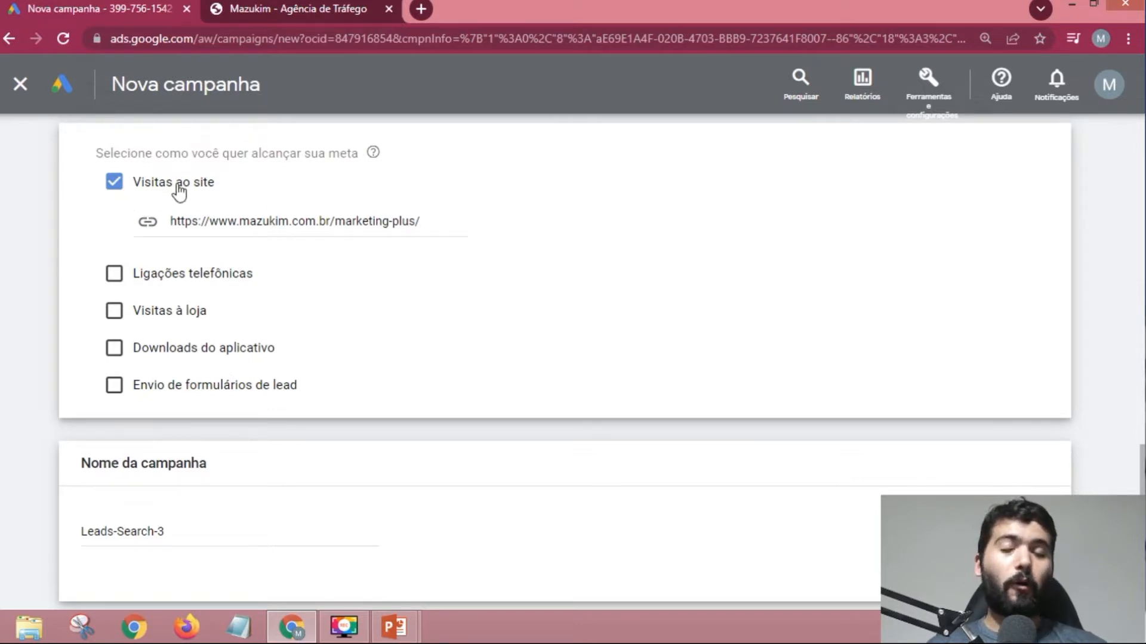
- Enable Ligações telefônicas as a way to reach the goal and check the landing page's contact options in a narrow browser window
click(114, 275)
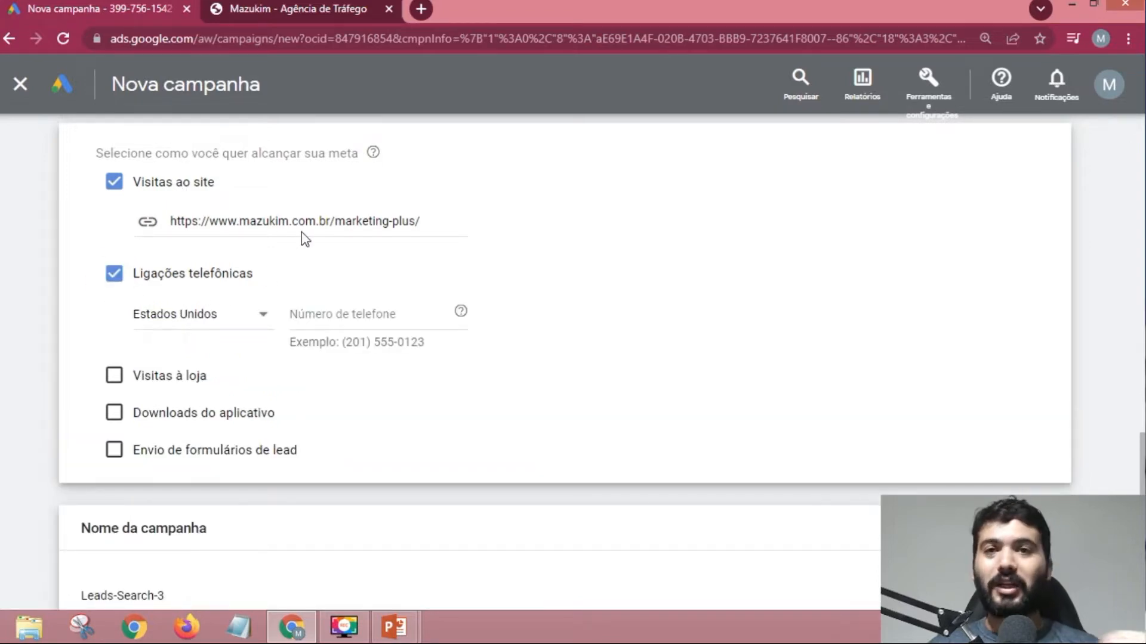
click(292, 5)
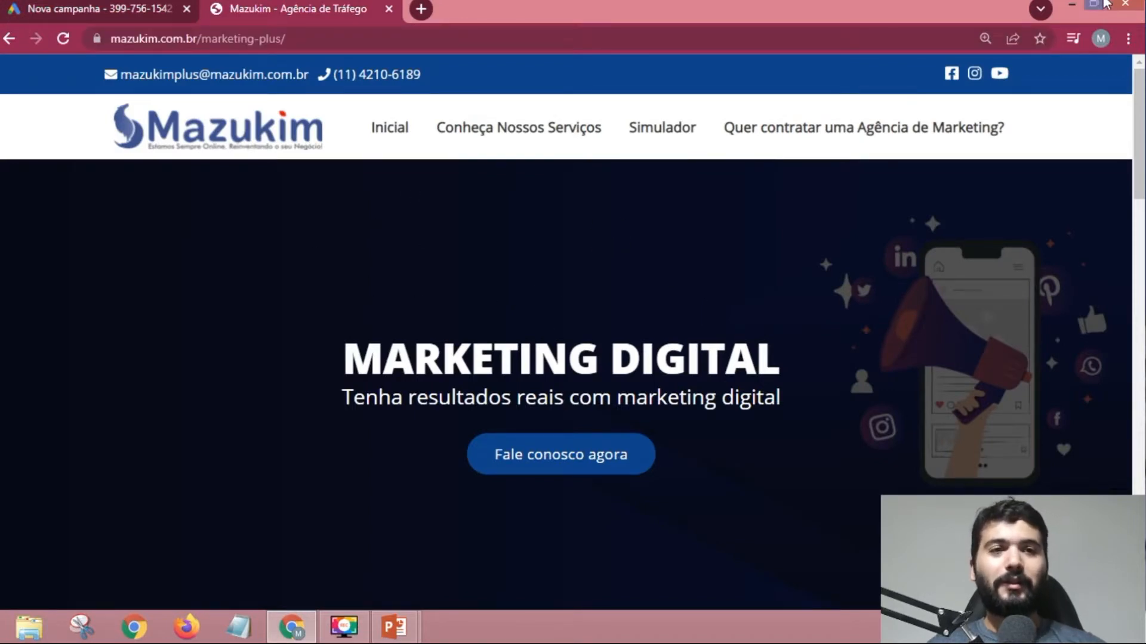
click(1094, 4)
scroll(537, 347, down, 10)
scroll(525, 355, down, 10)
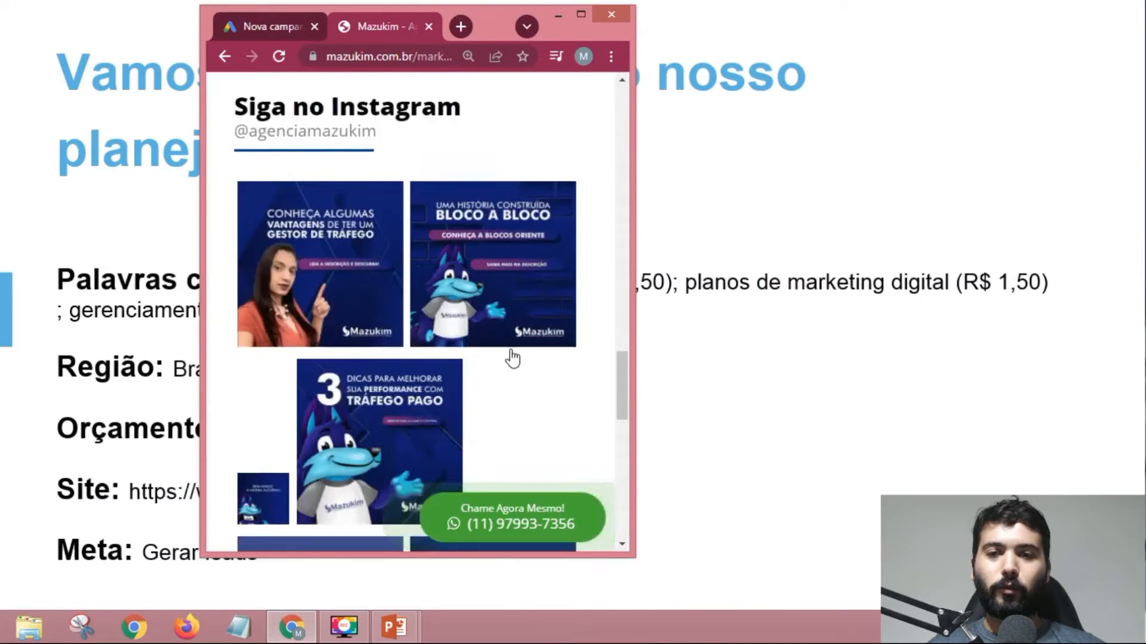
scroll(484, 322, up, 5)
scroll(418, 274, up, 2)
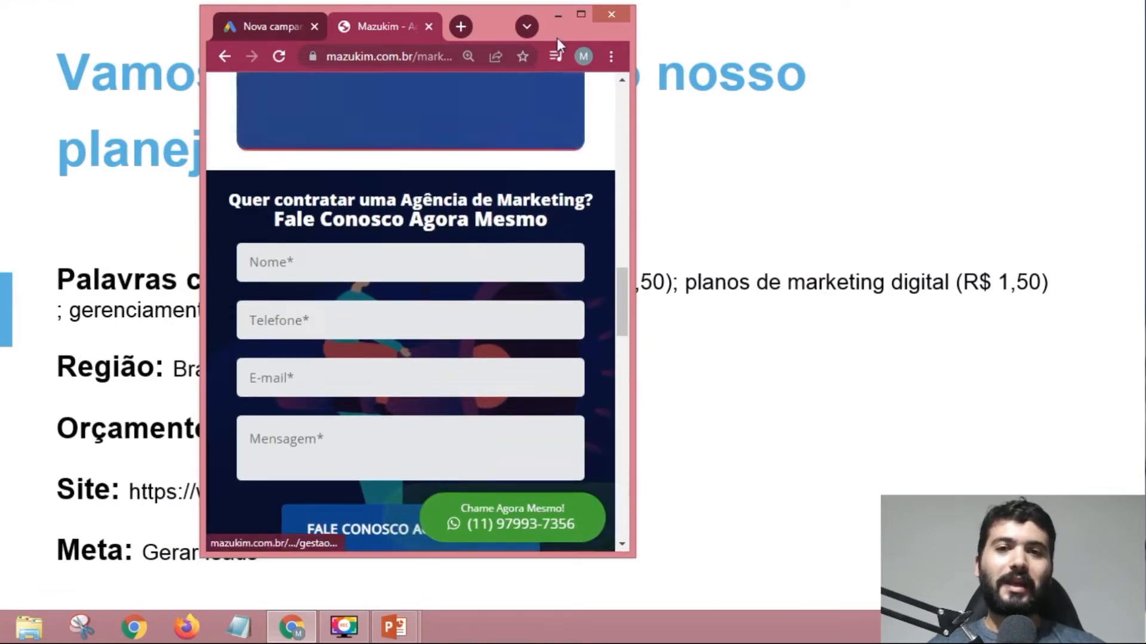
click(580, 14)
scroll(418, 114, down, 5)
click(140, 6)
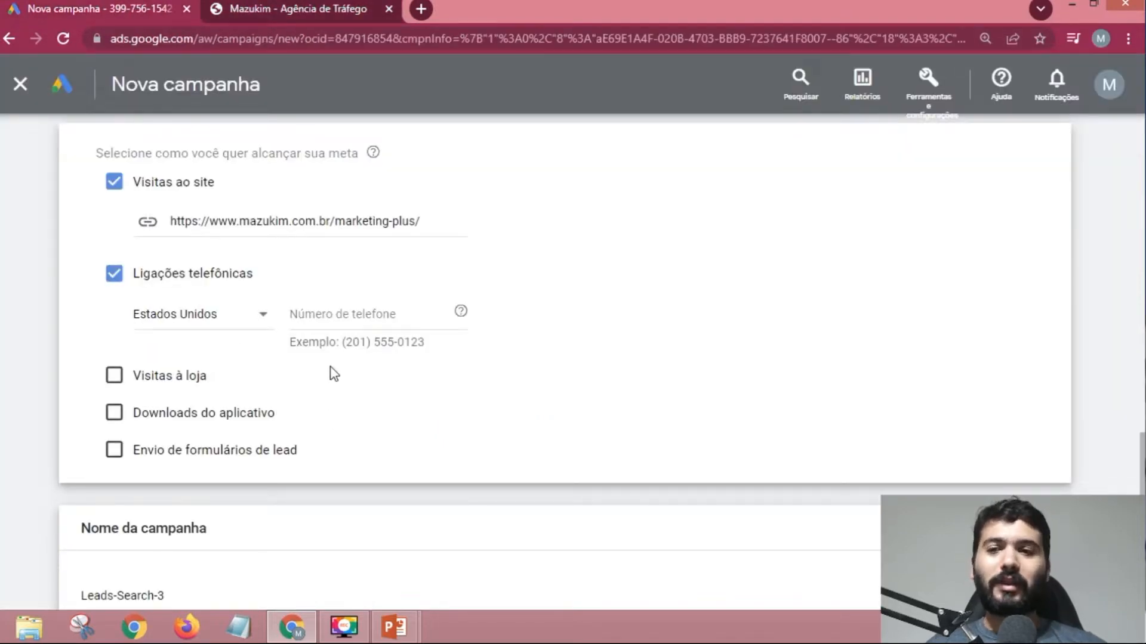
- Find the company's phone number in the header of the landing page
click(270, 7)
scroll(459, 334, up, 5)
scroll(473, 328, up, 5)
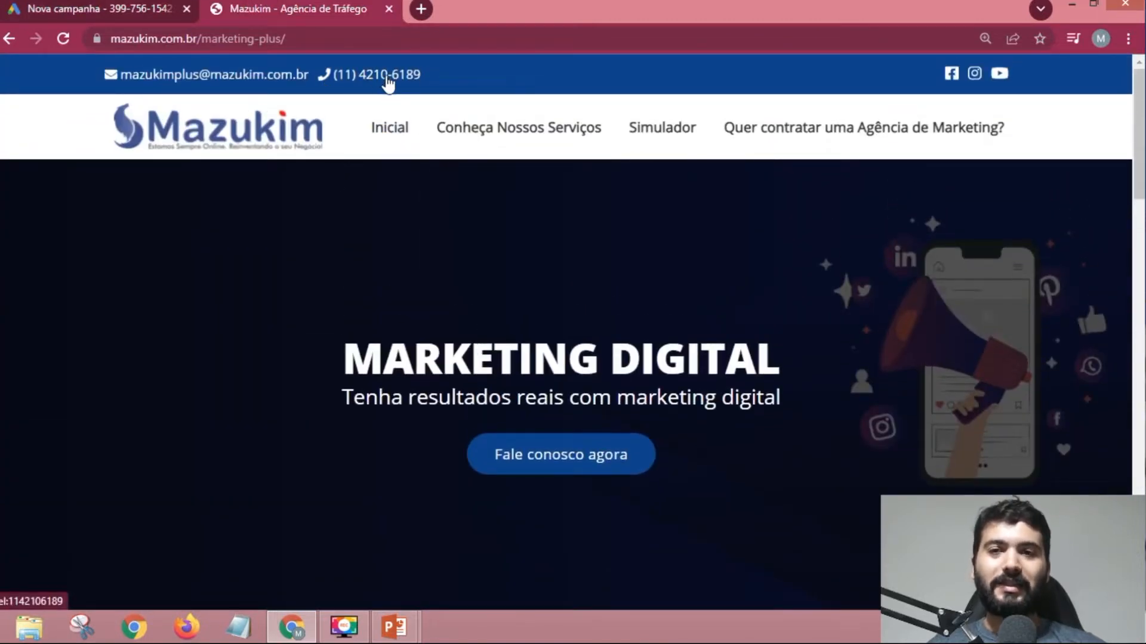
- Compare the campaign's phone call option with the landing page's contact options as shown in a narrow browser window
click(70, 5)
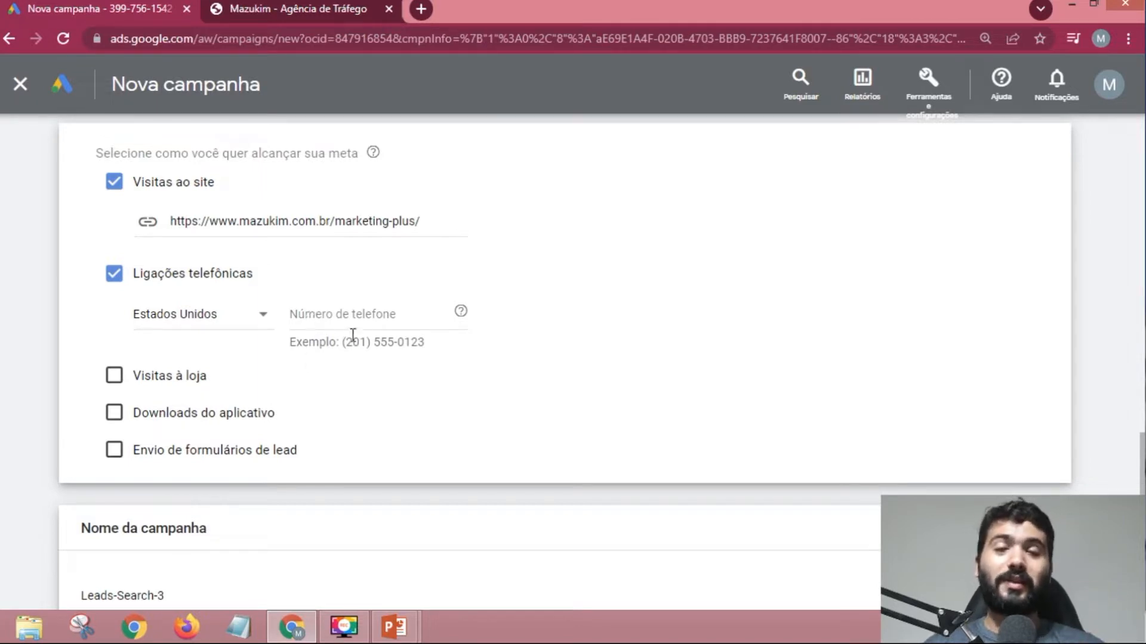
click(322, 8)
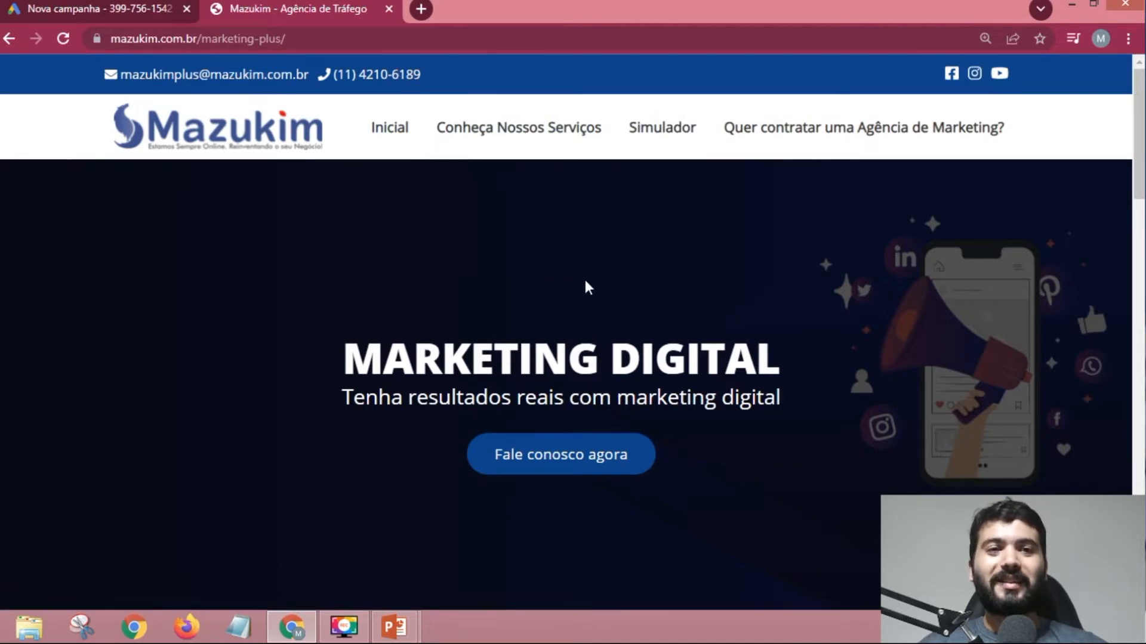
click(1093, 5)
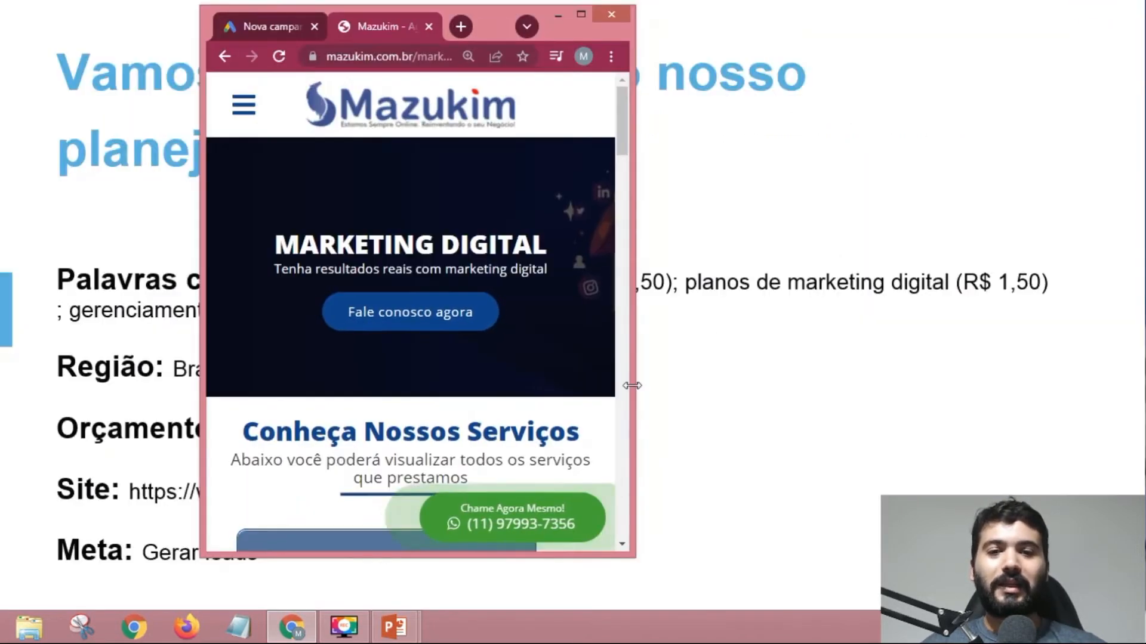
scroll(559, 513, down, 15)
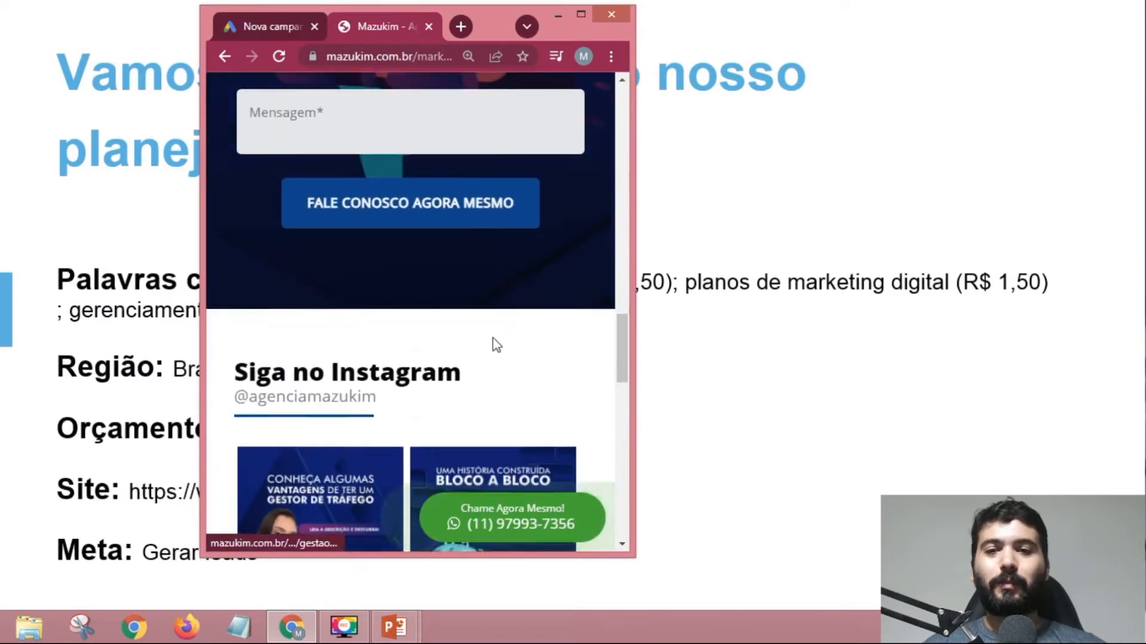
scroll(439, 273, up, 10)
drag(622, 281, 631, 129)
click(581, 14)
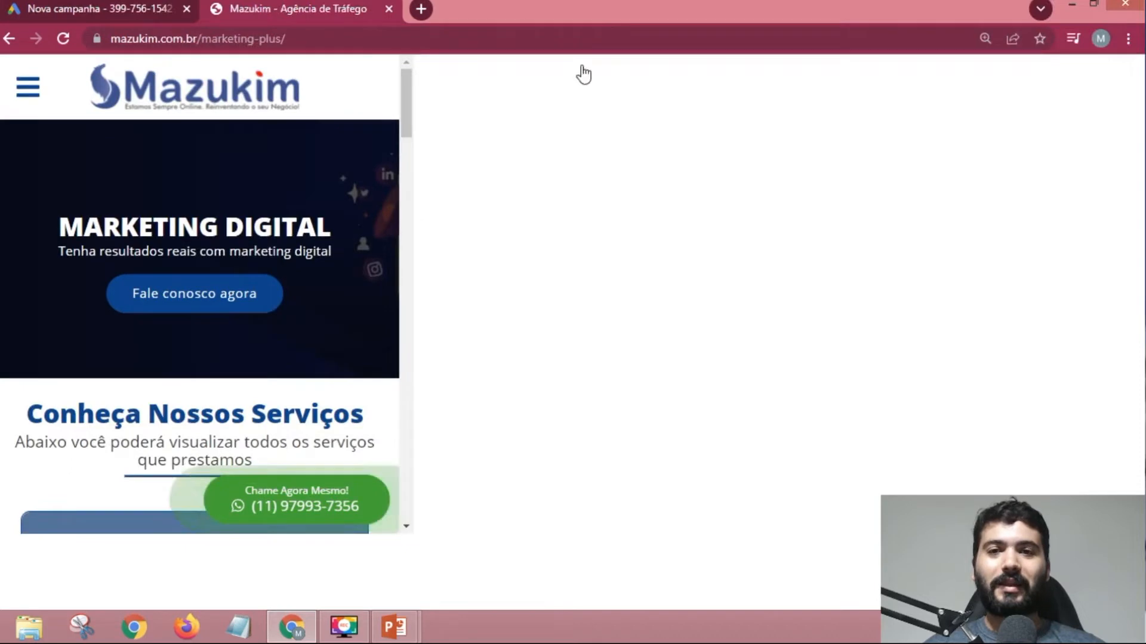
- Open the landing page's Simulador, start the simulation and answer its service question with option 1
click(680, 136)
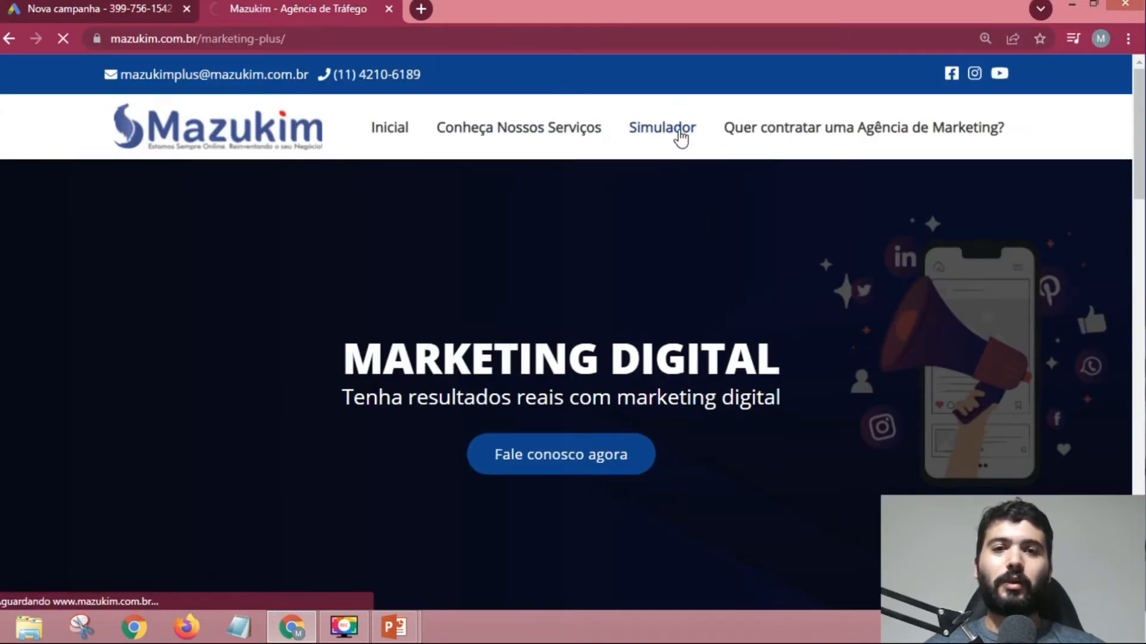
scroll(488, 275, down, 6)
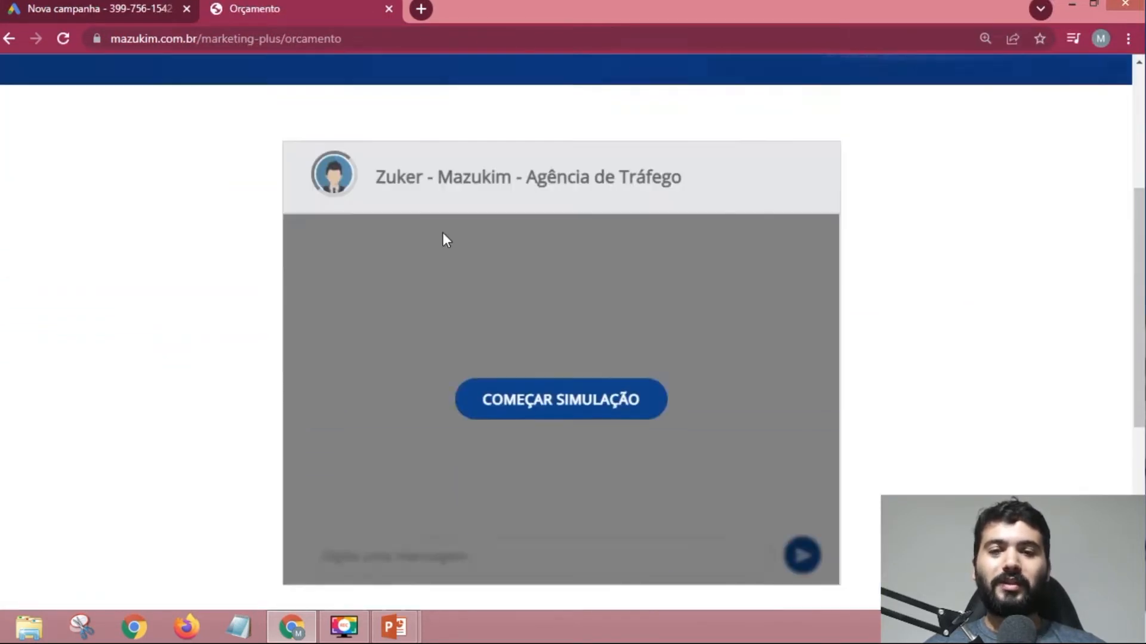
scroll(555, 287, up, 1)
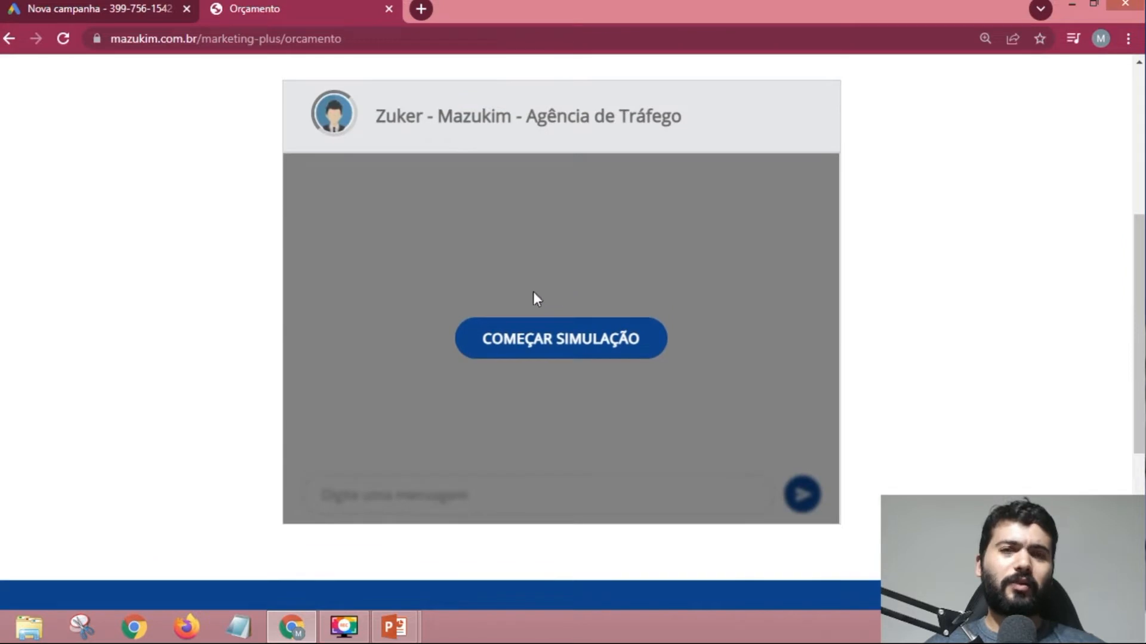
click(549, 349)
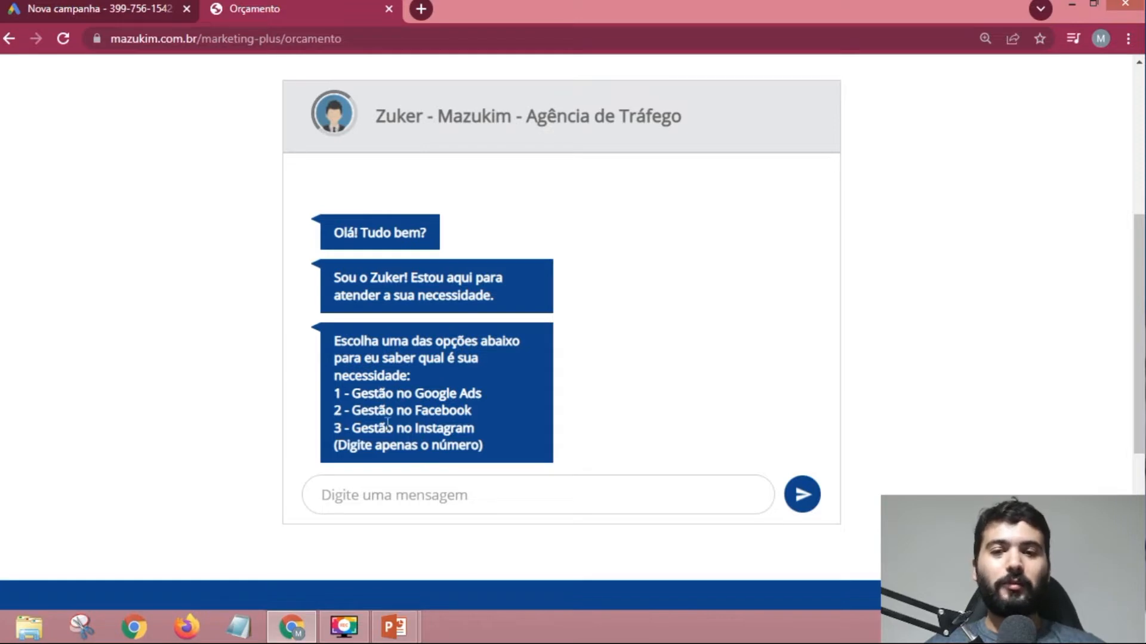
text(1)
key(Return)
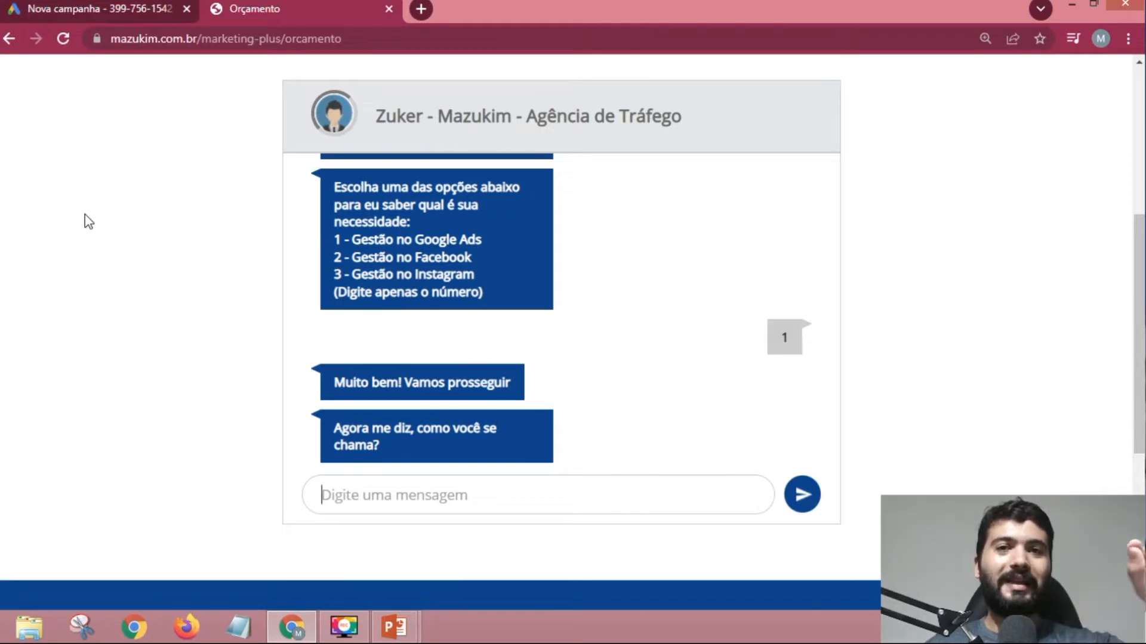
- Return to the landing page and review its contact form and WhatsApp button, including in a narrow browser window
key(F5)
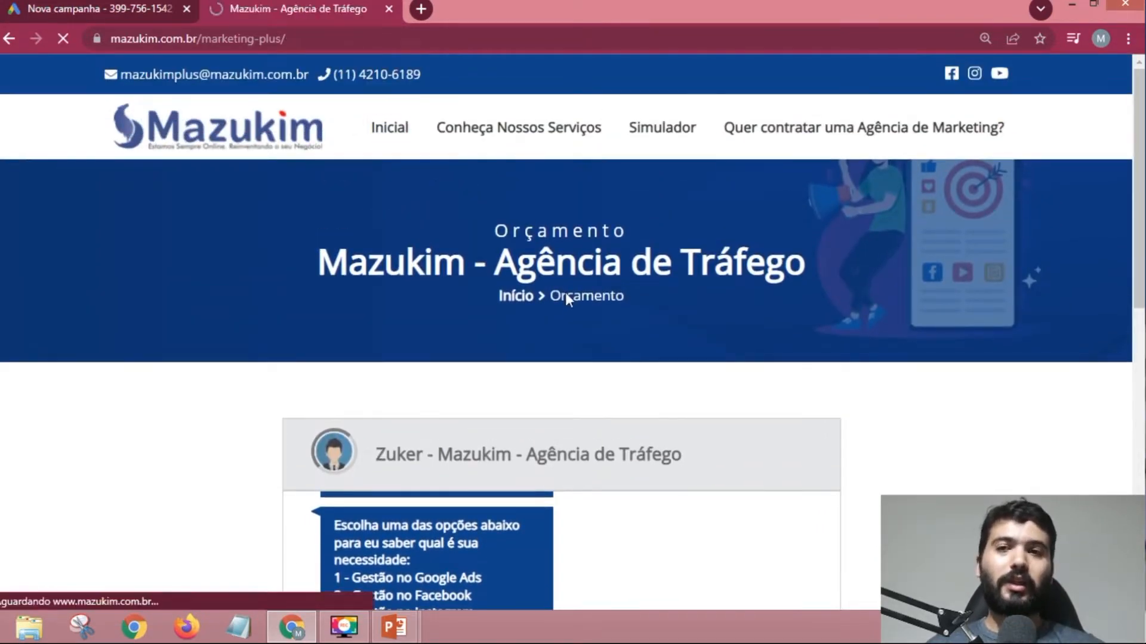
scroll(577, 328, down, 20)
scroll(558, 335, up, 10)
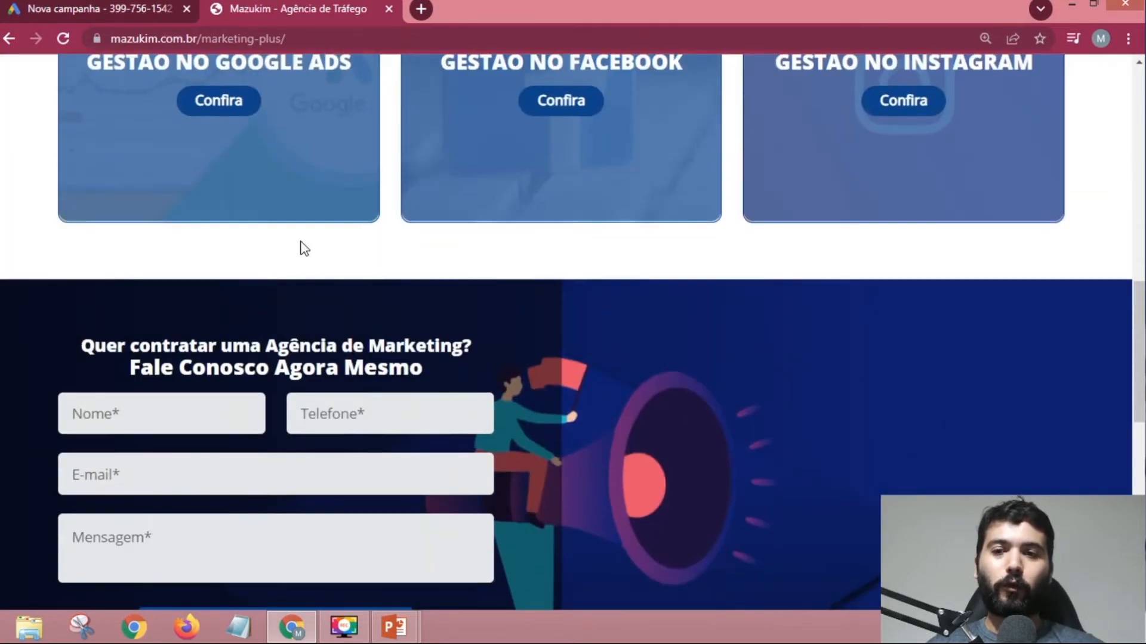
click(1096, 7)
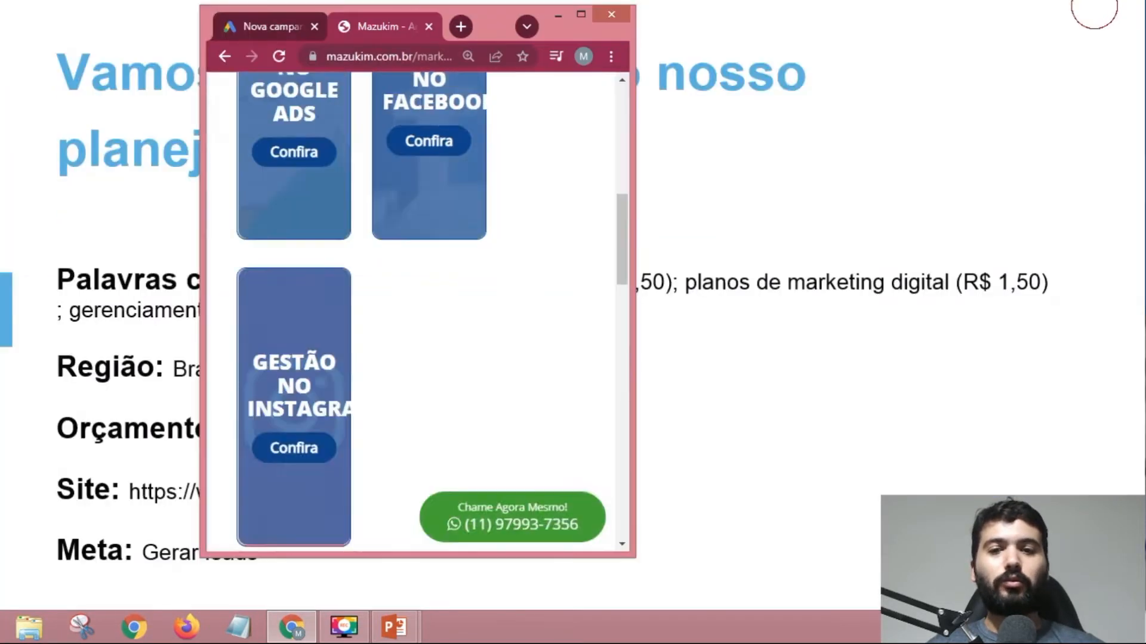
scroll(524, 358, down, 4)
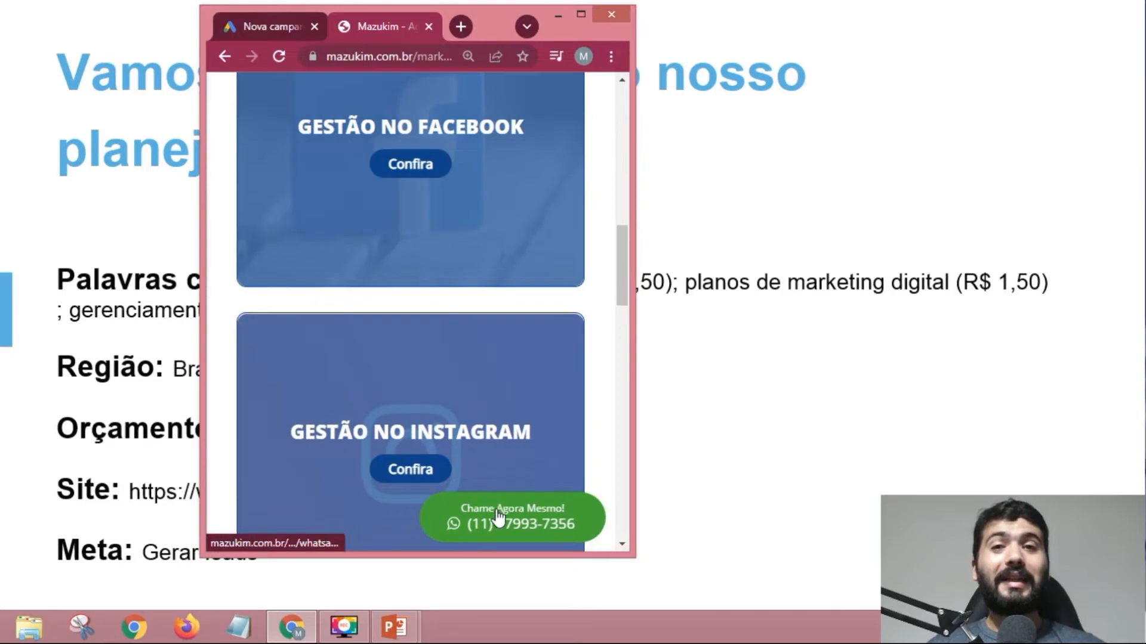
scroll(594, 322, up, 8)
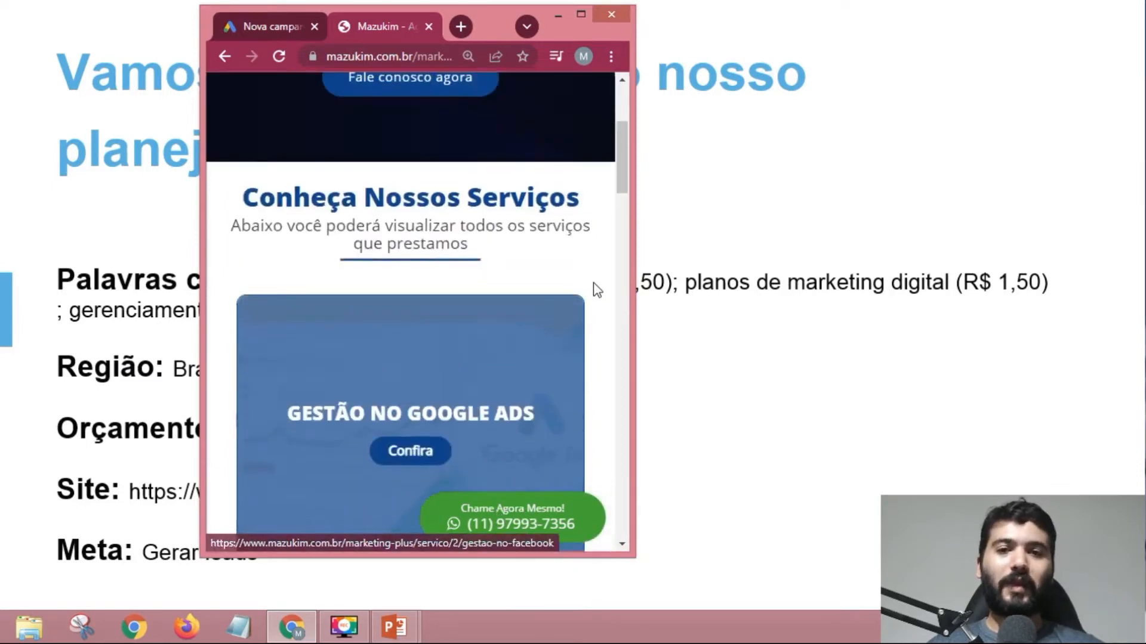
click(580, 13)
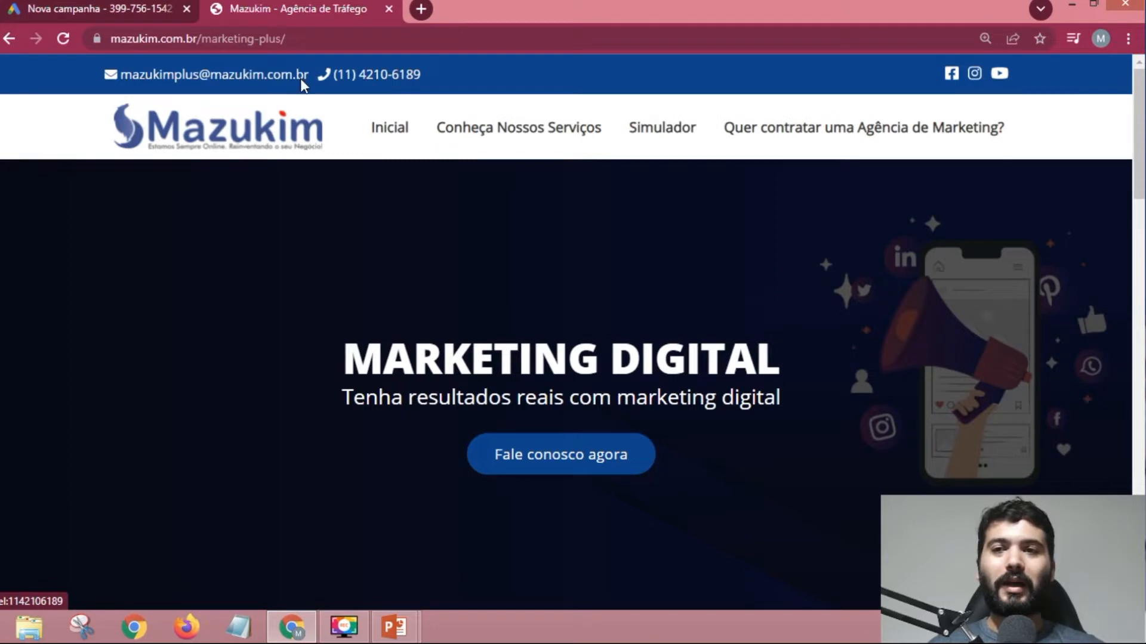
- Disable Ligações telefônicas as a way to reach the goal and recheck the landing page
click(59, 4)
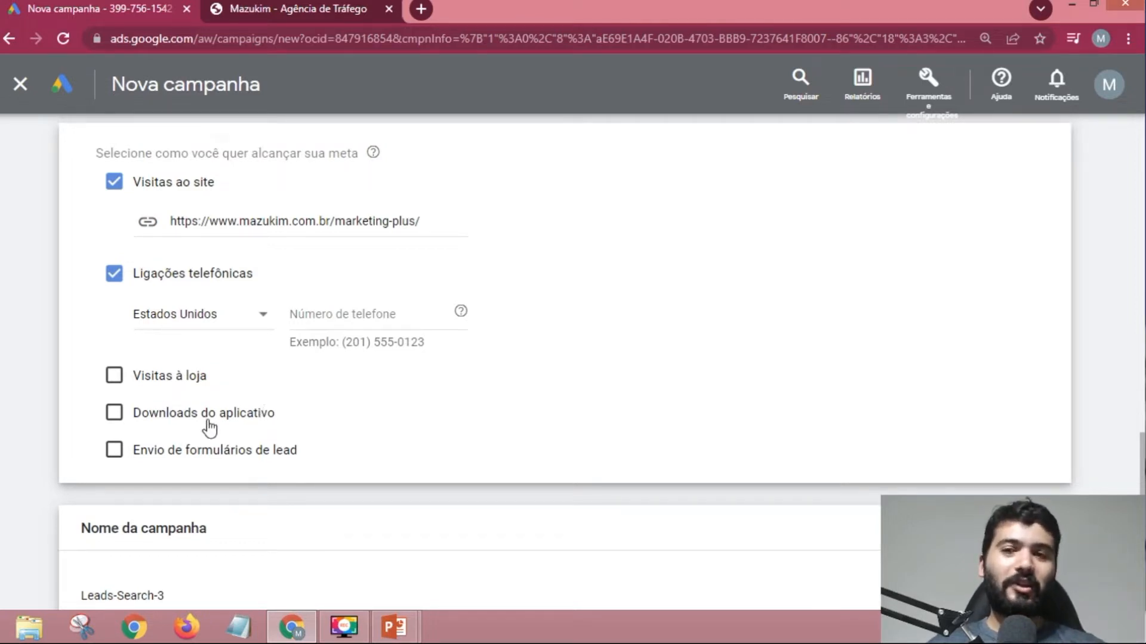
click(114, 273)
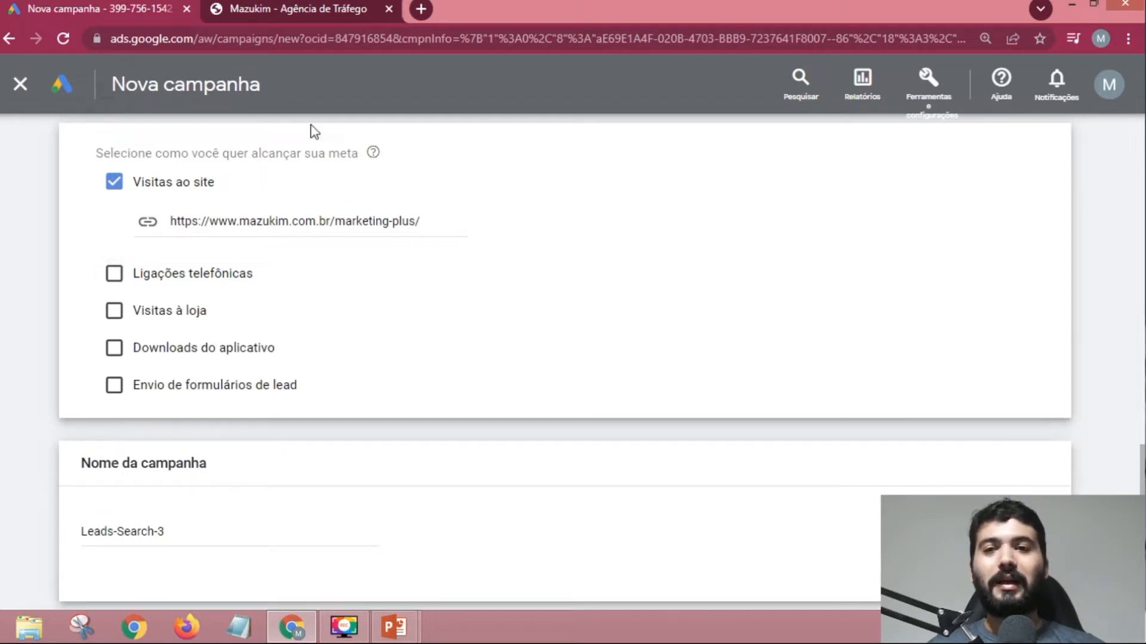
click(288, 9)
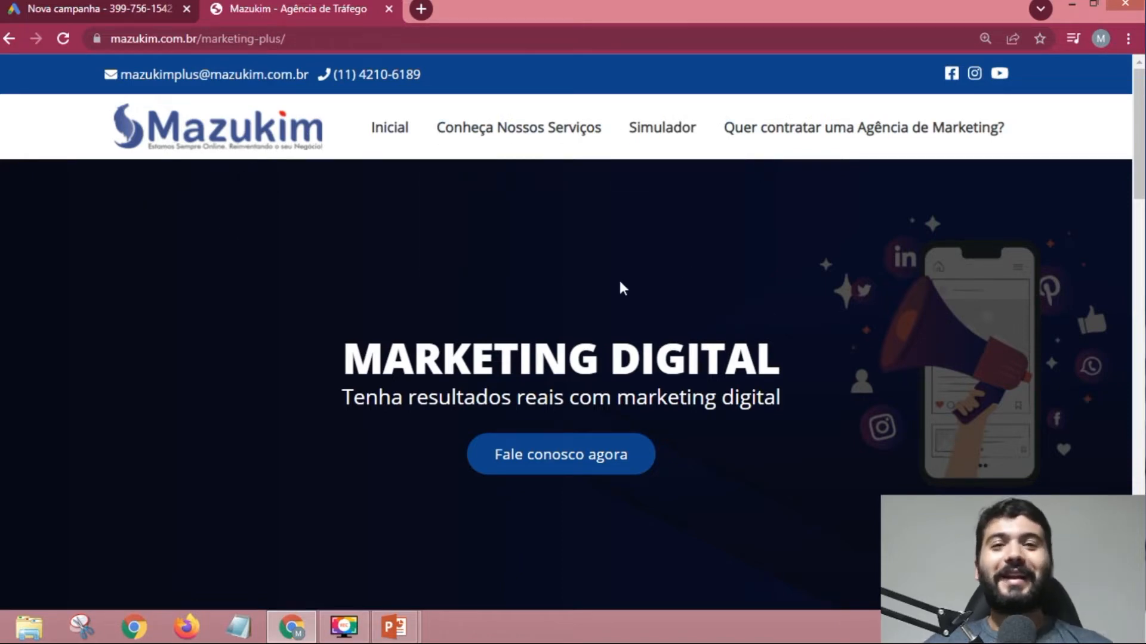
click(95, 6)
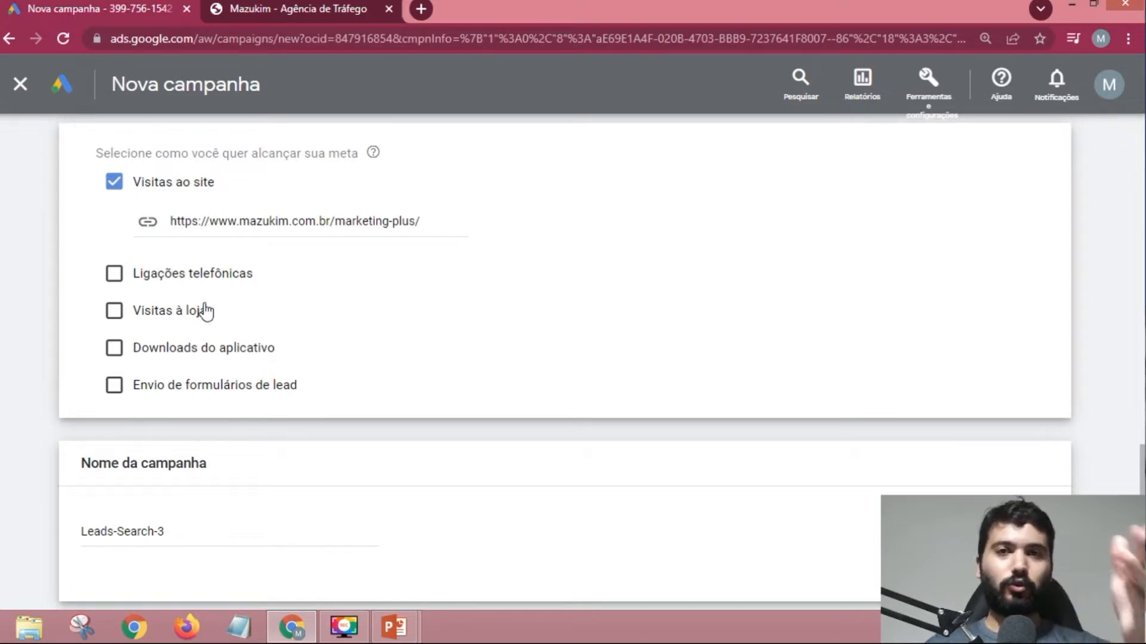
- Name the campaign "RP - Gestão de Tráfego" and continue to the budget and bidding settings
scroll(179, 293, down, 3)
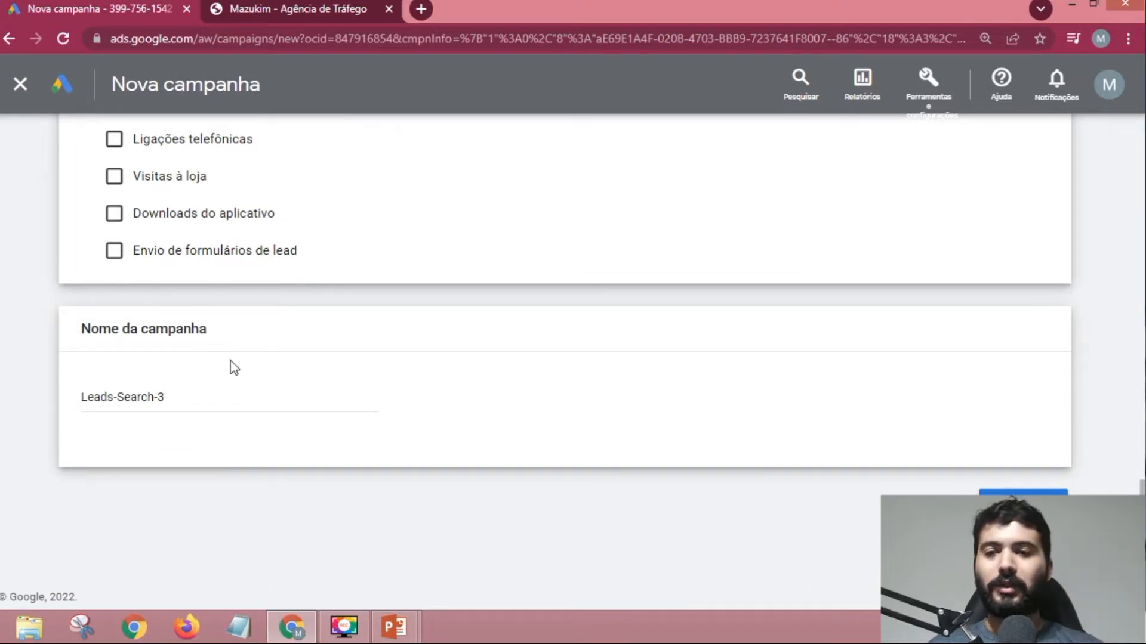
triple_click(184, 396)
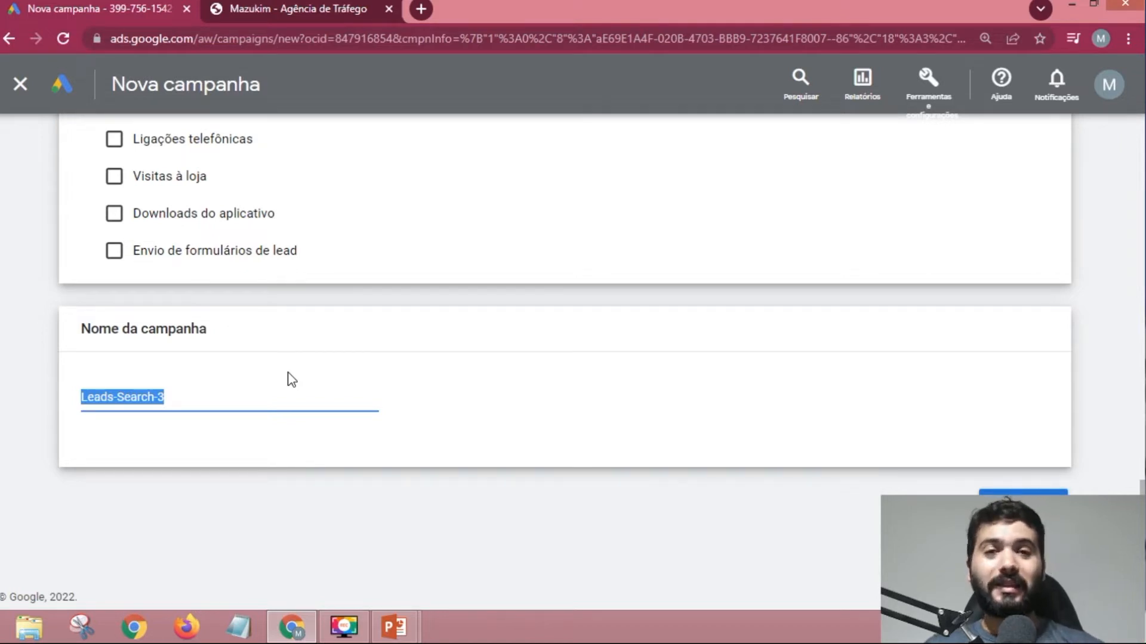
text(RP -)
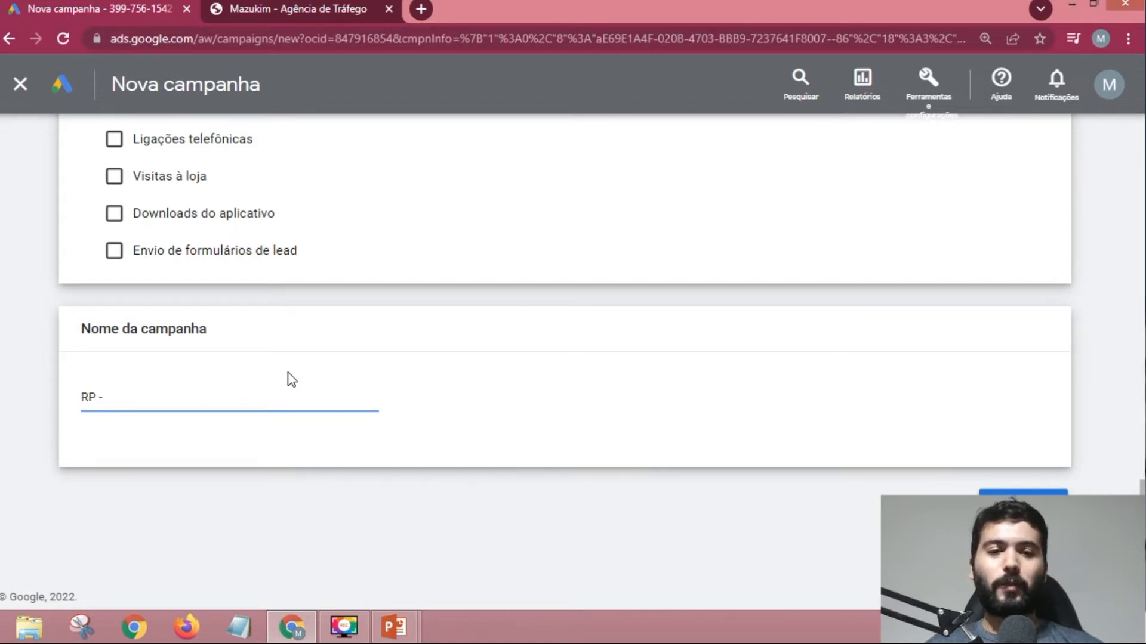
text( Gestão de Tráfego)
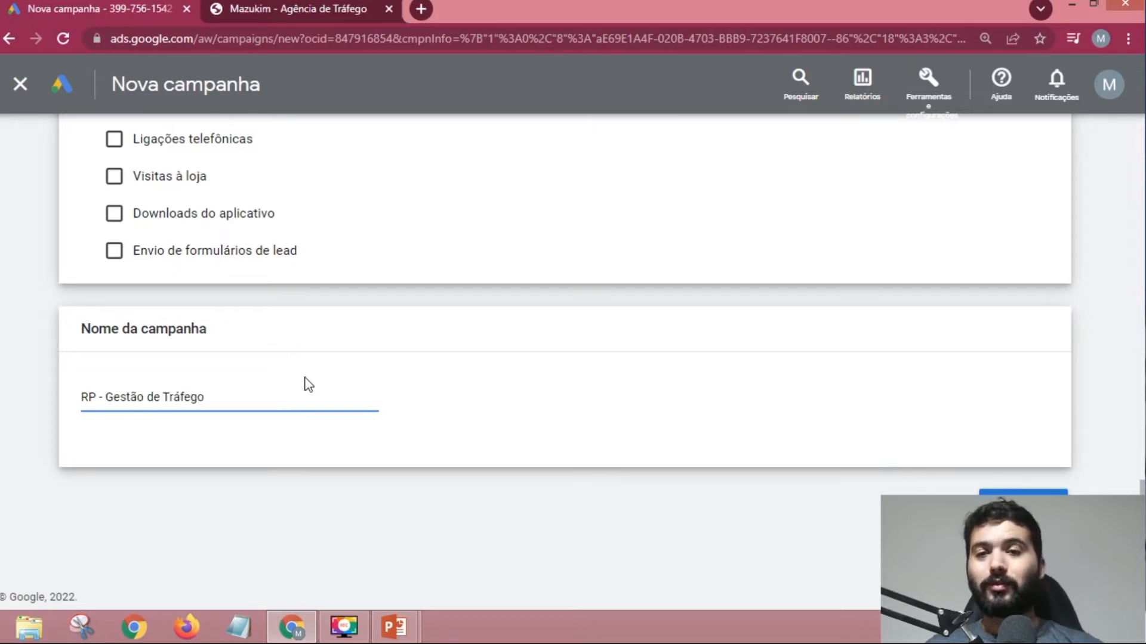
click(443, 416)
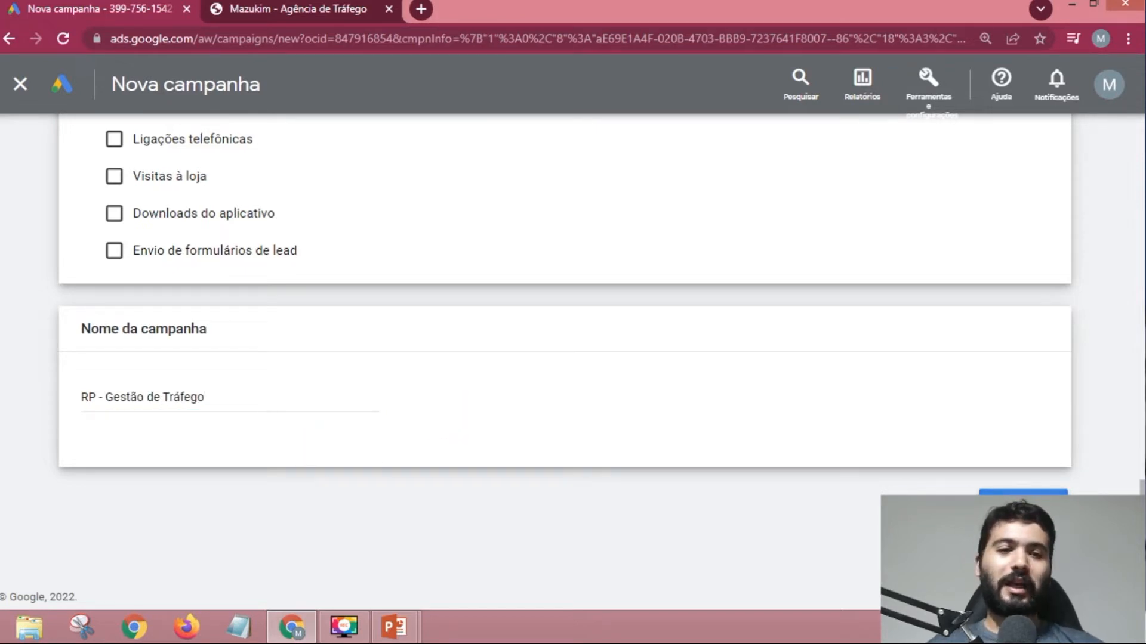
click(1035, 508)
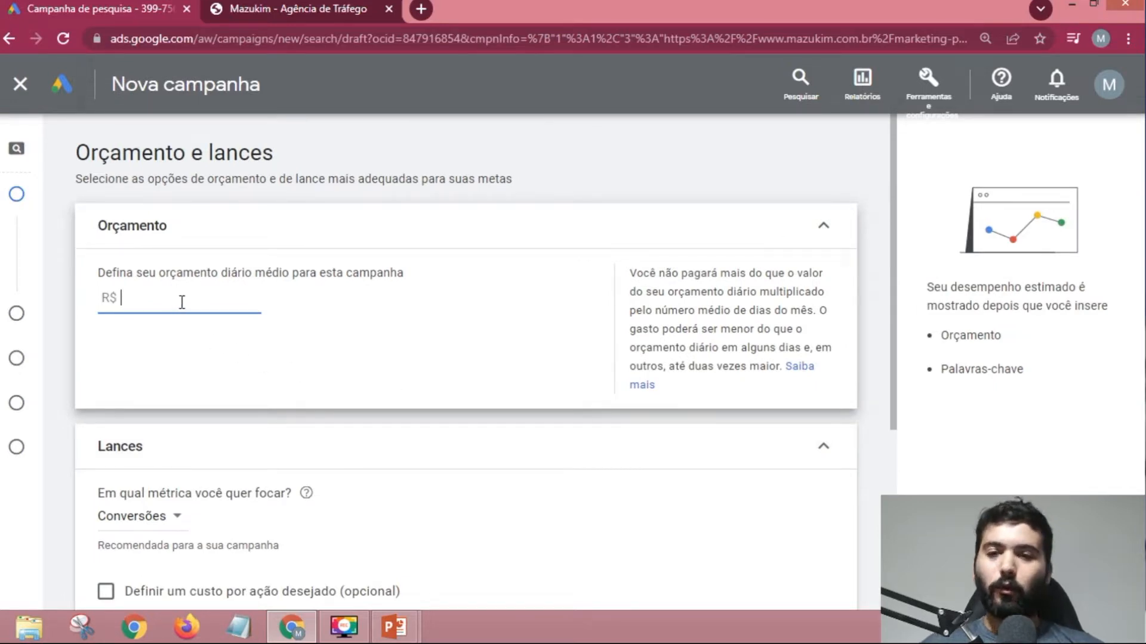
- Check the planned budget in the PowerPoint presentation and set the campaign's average daily budget to R$ 10,00
key(alt+Tab)
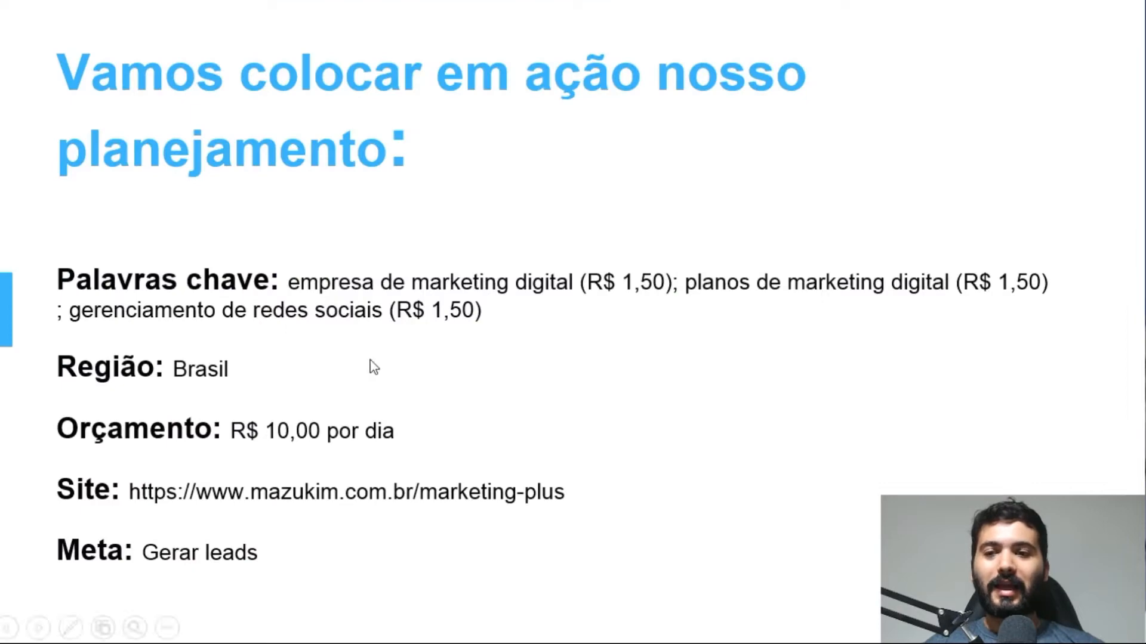
key(alt+Tab)
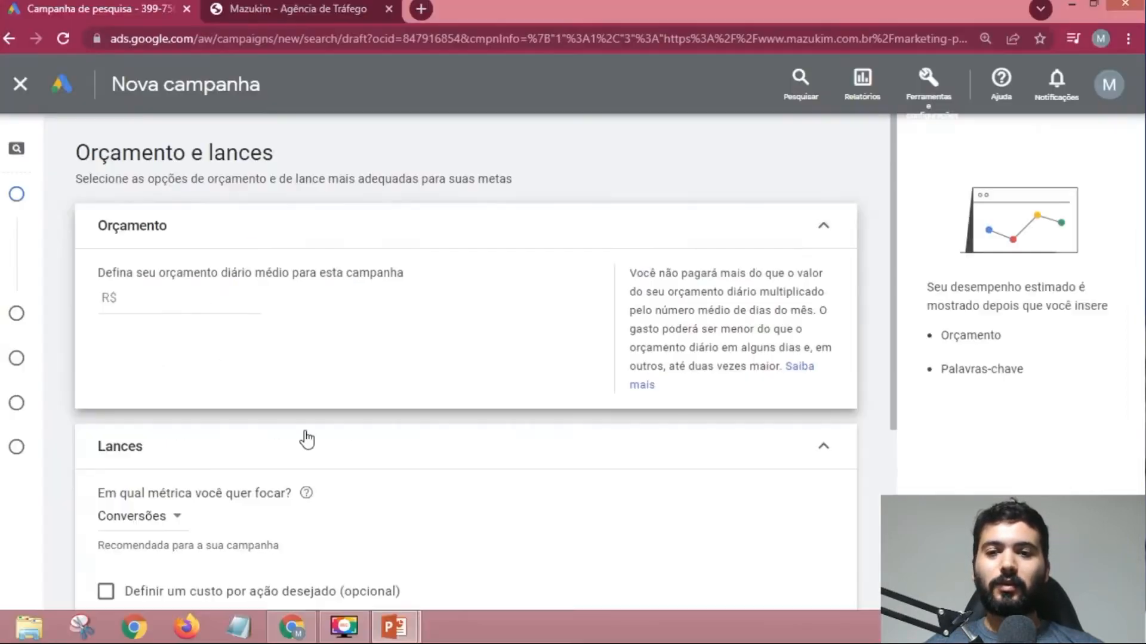
text(10,00)
click(324, 352)
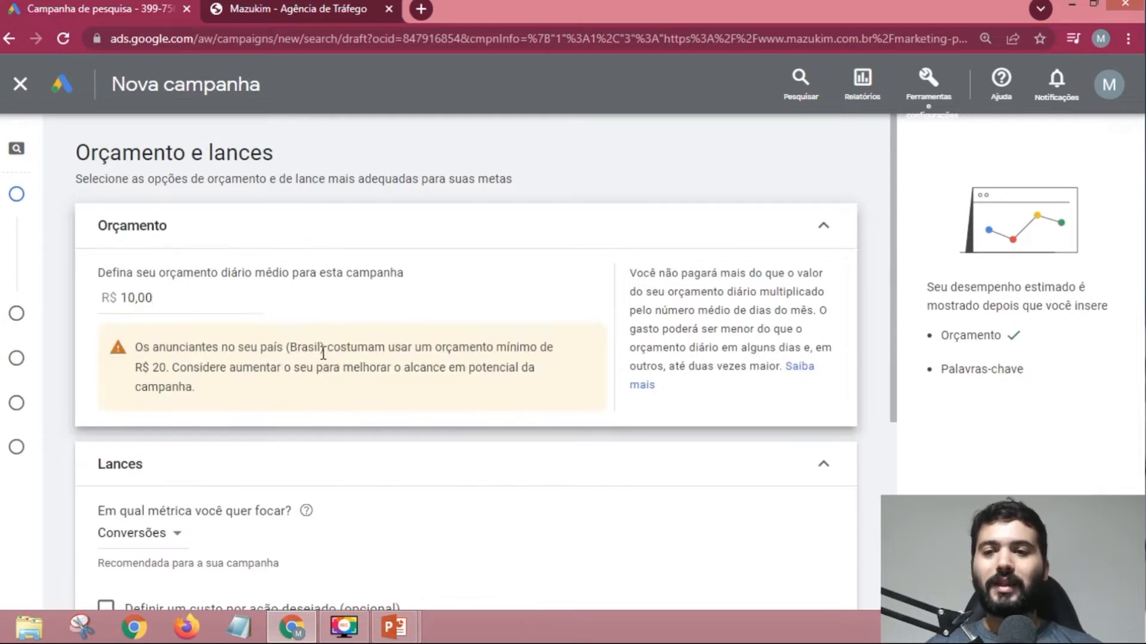
- Examine which metrics the campaign's bidding can focus on, without changing the selection
scroll(369, 333, down, 1)
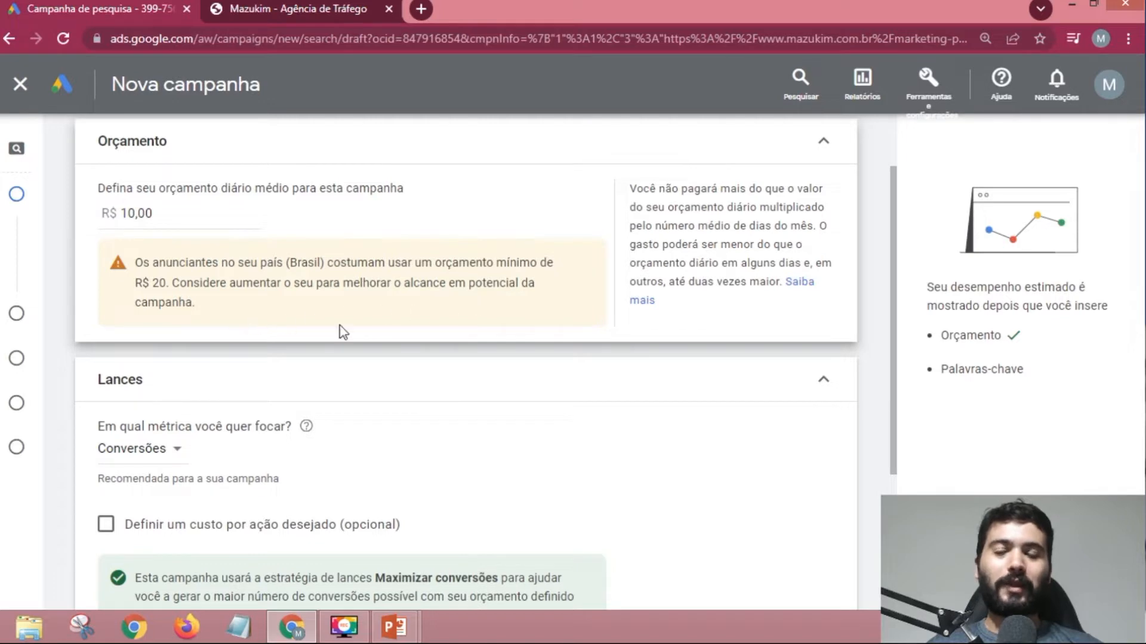
scroll(441, 328, down, 1)
scroll(444, 322, down, 2)
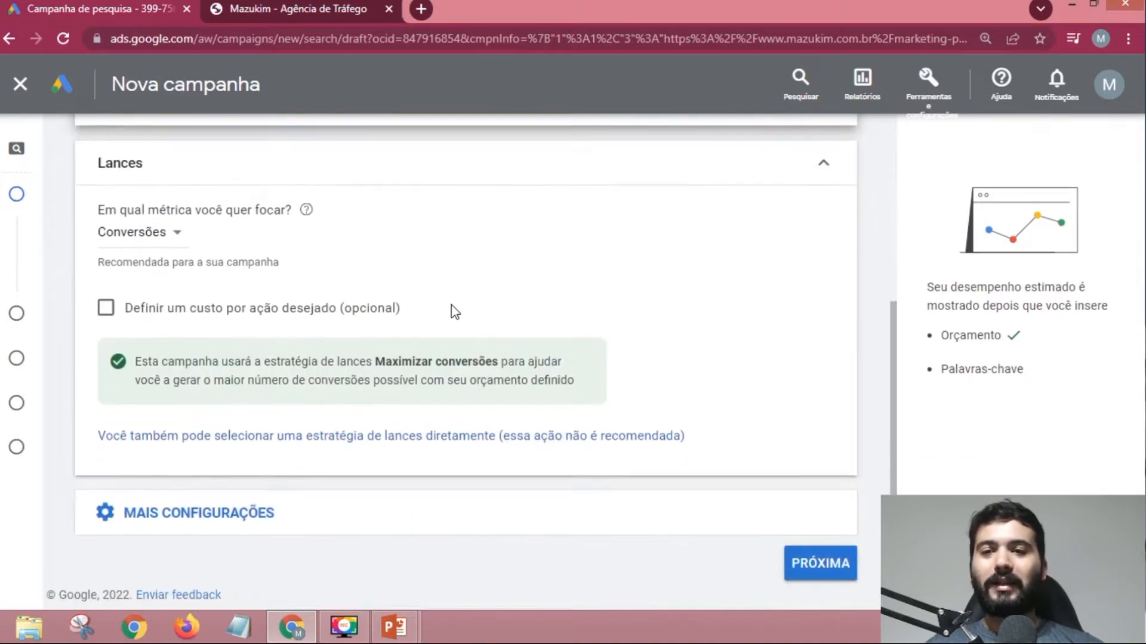
click(159, 256)
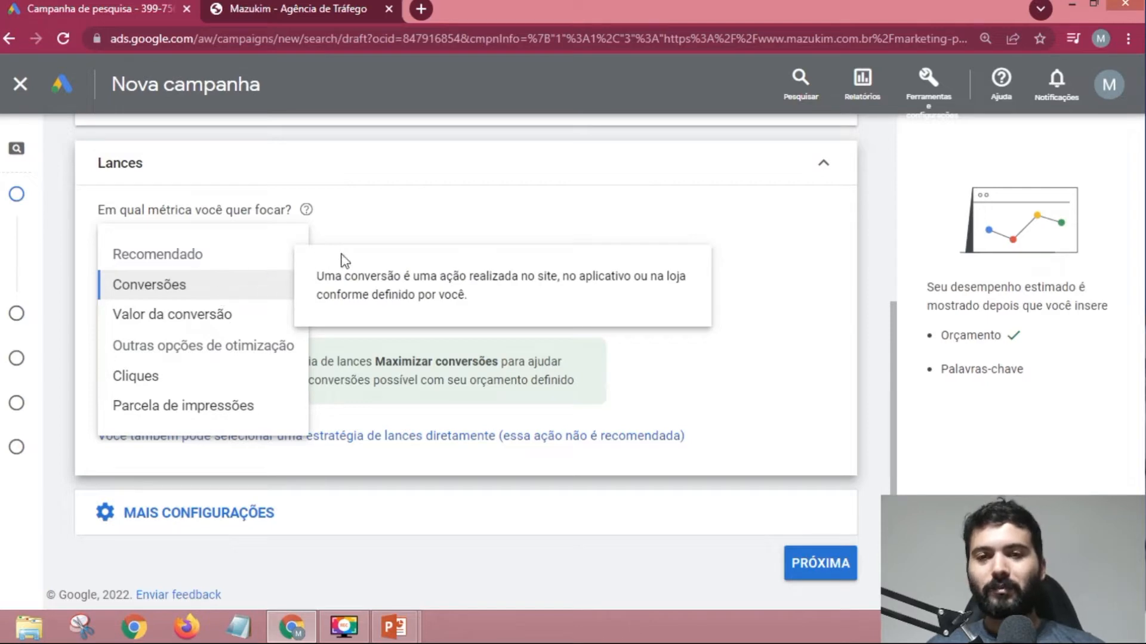
click(380, 437)
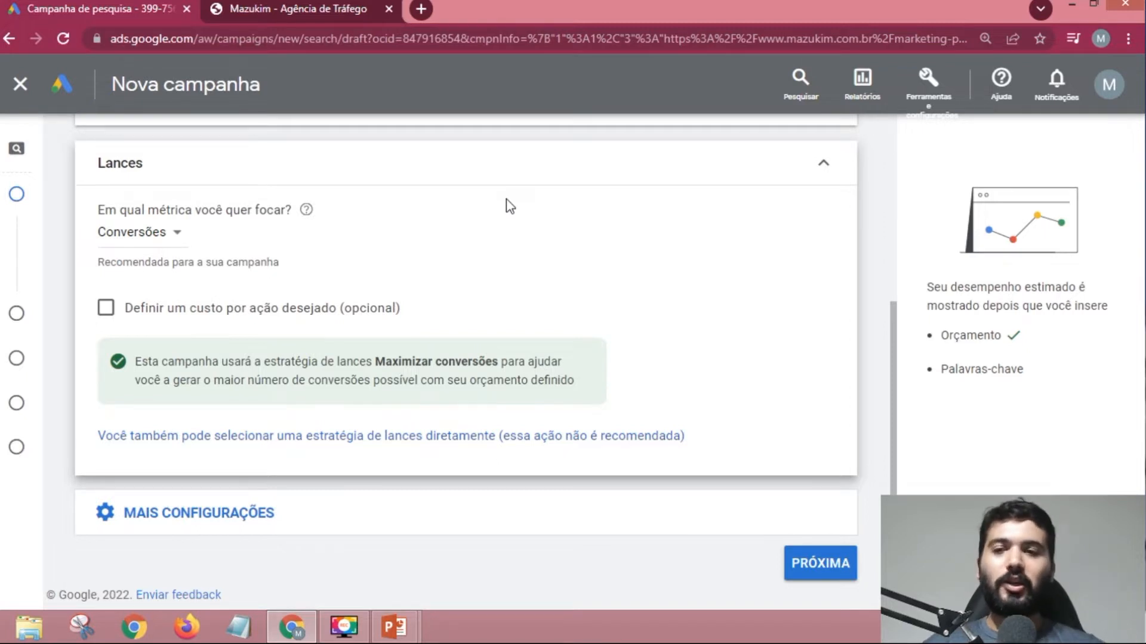
click(149, 238)
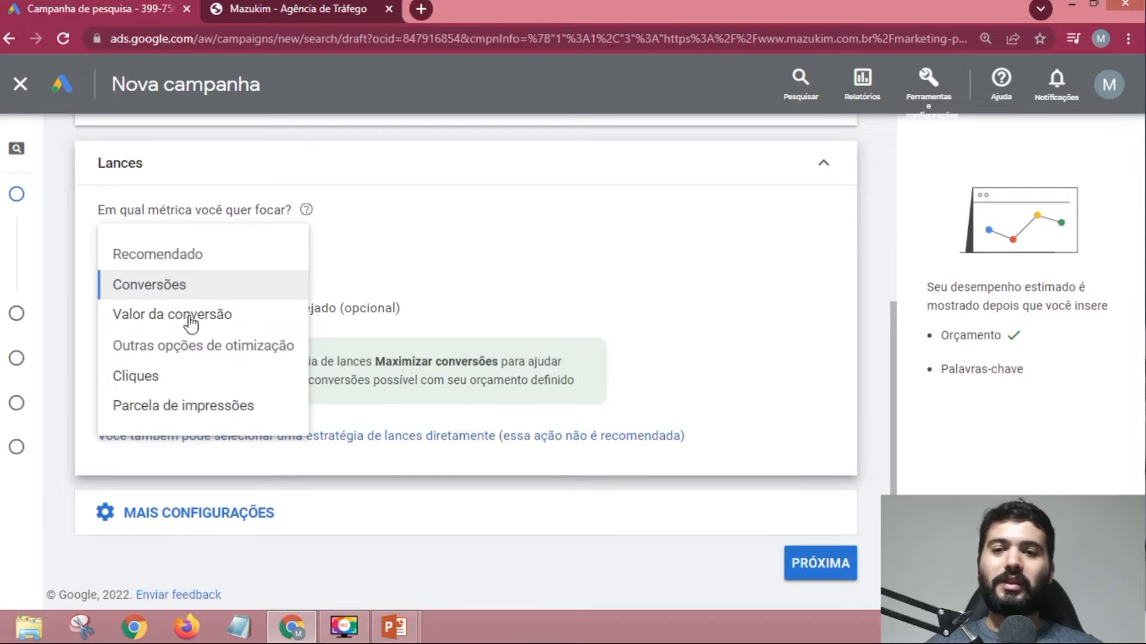
click(539, 208)
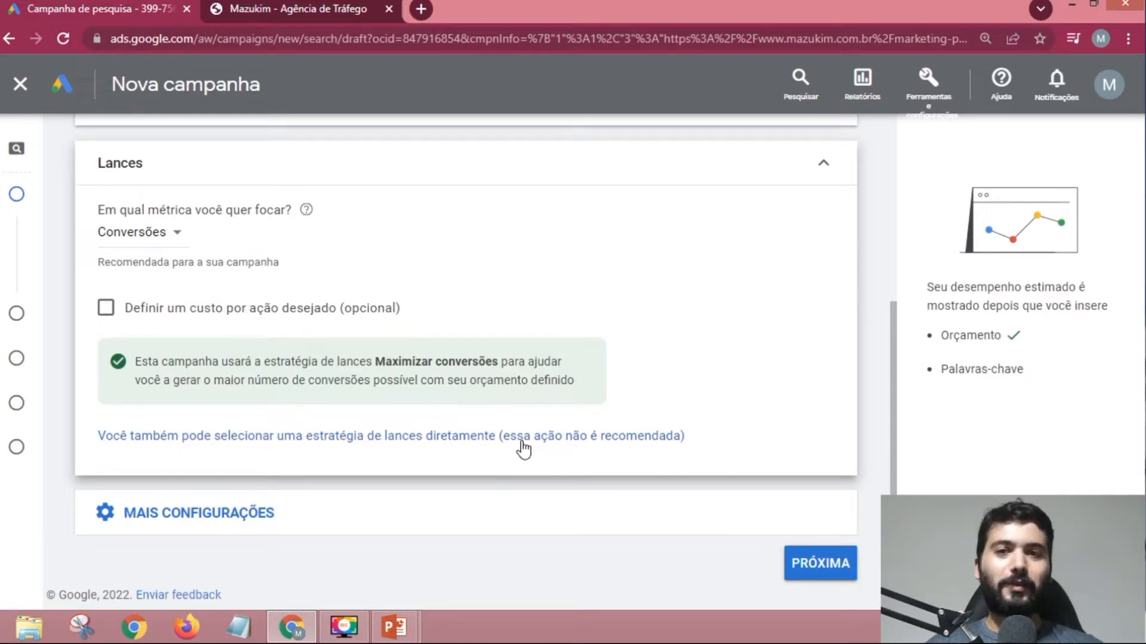
- Select the bidding strategy directly as CPC manual and disable the optimized CPC option for increasing conversions
click(427, 438)
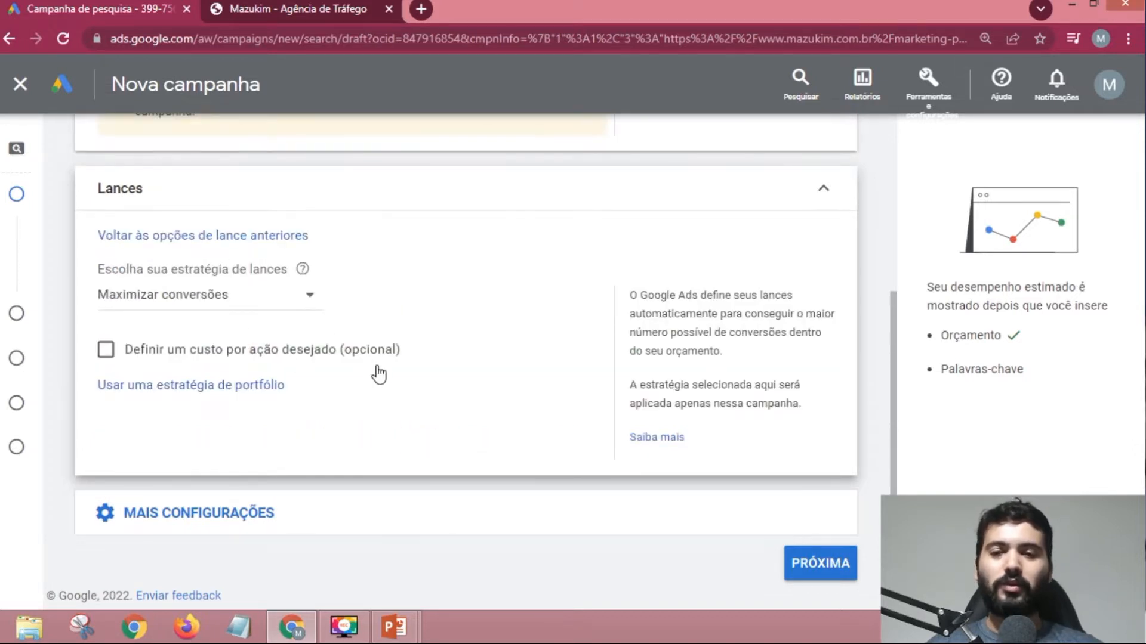
click(286, 295)
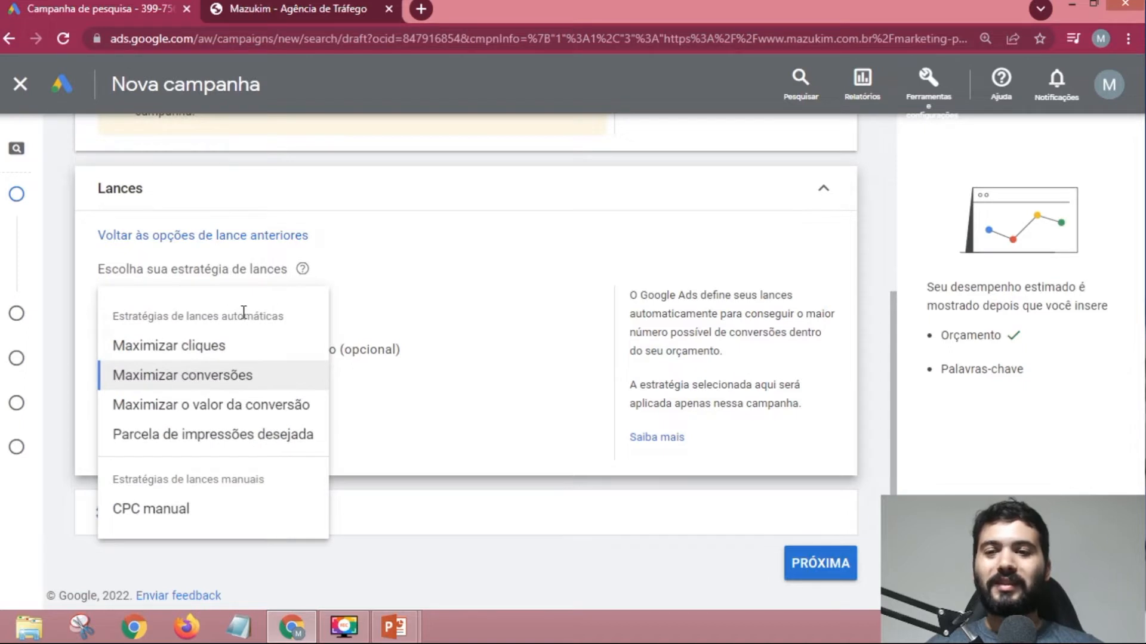
click(177, 516)
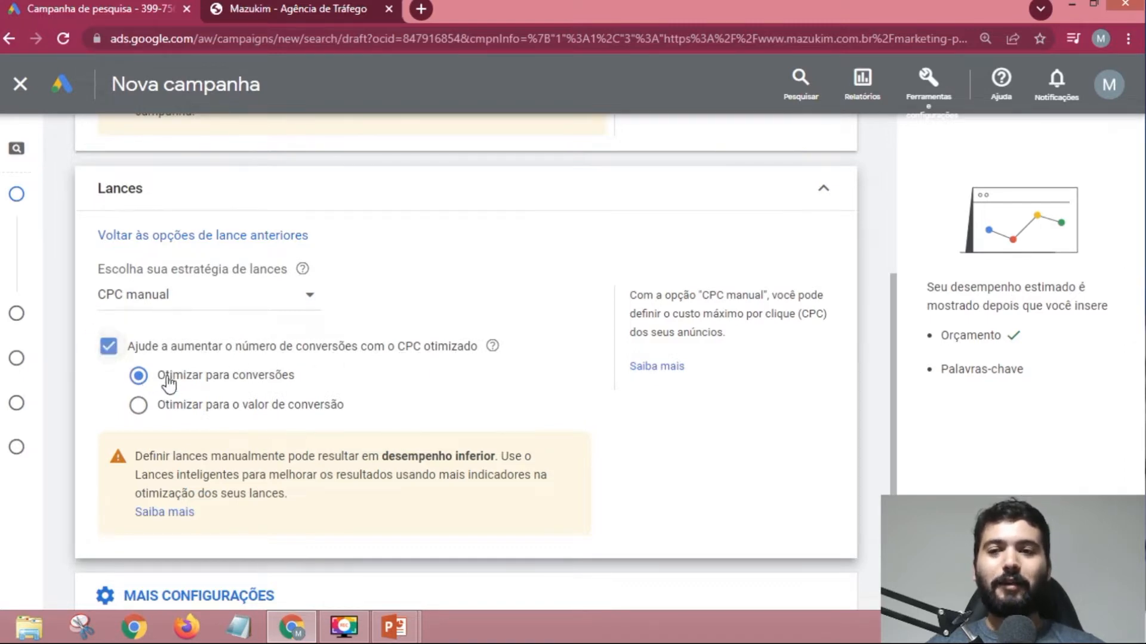
click(225, 352)
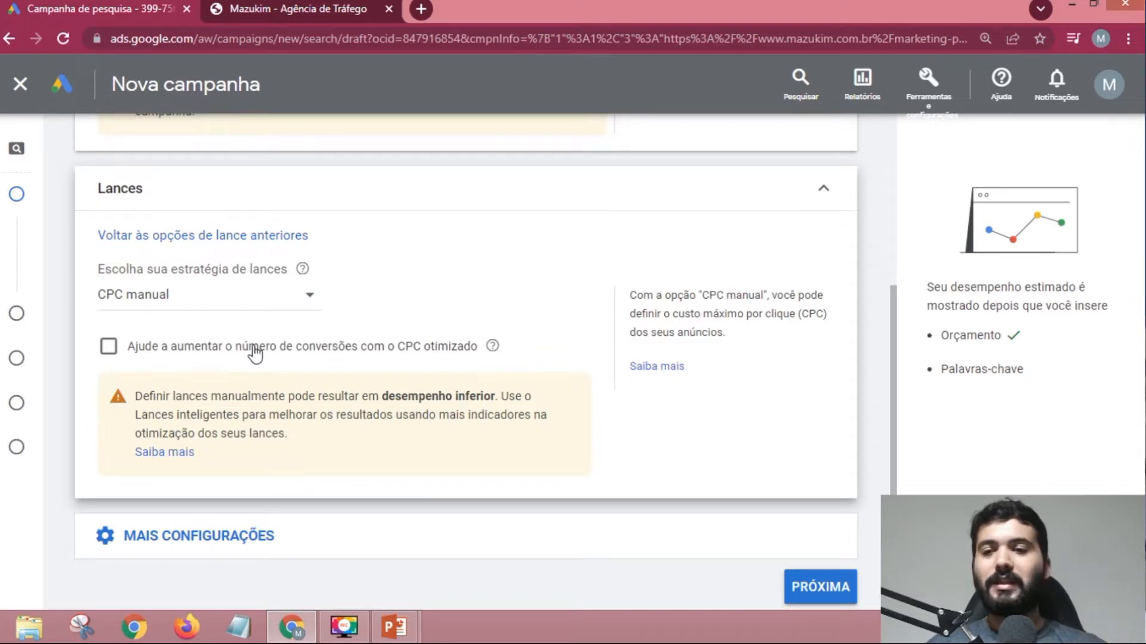
click(131, 358)
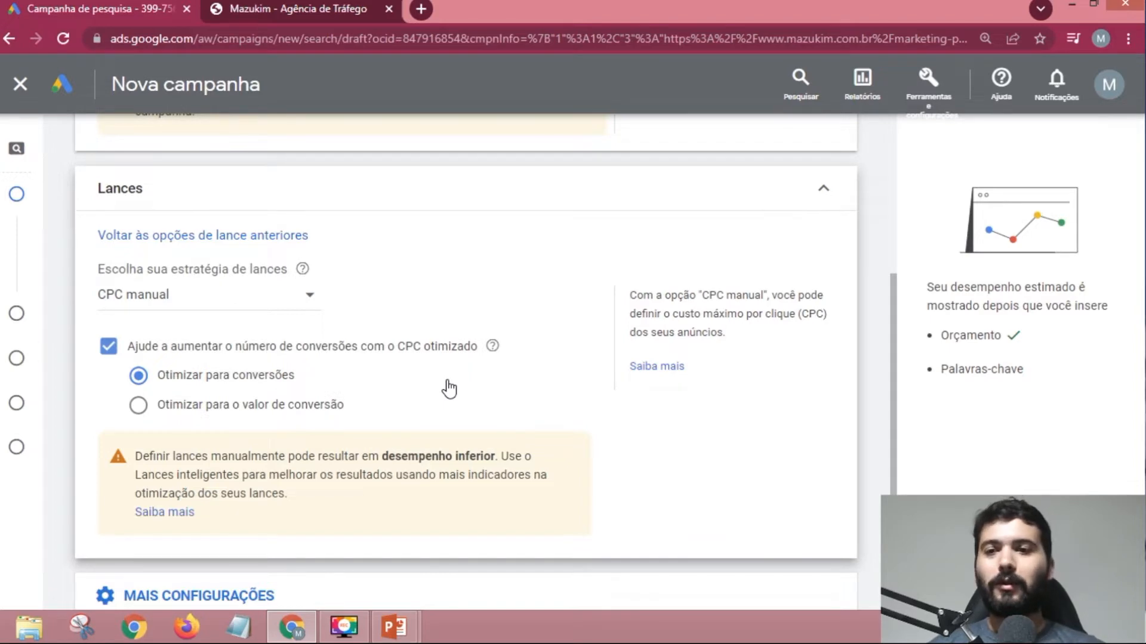
click(109, 347)
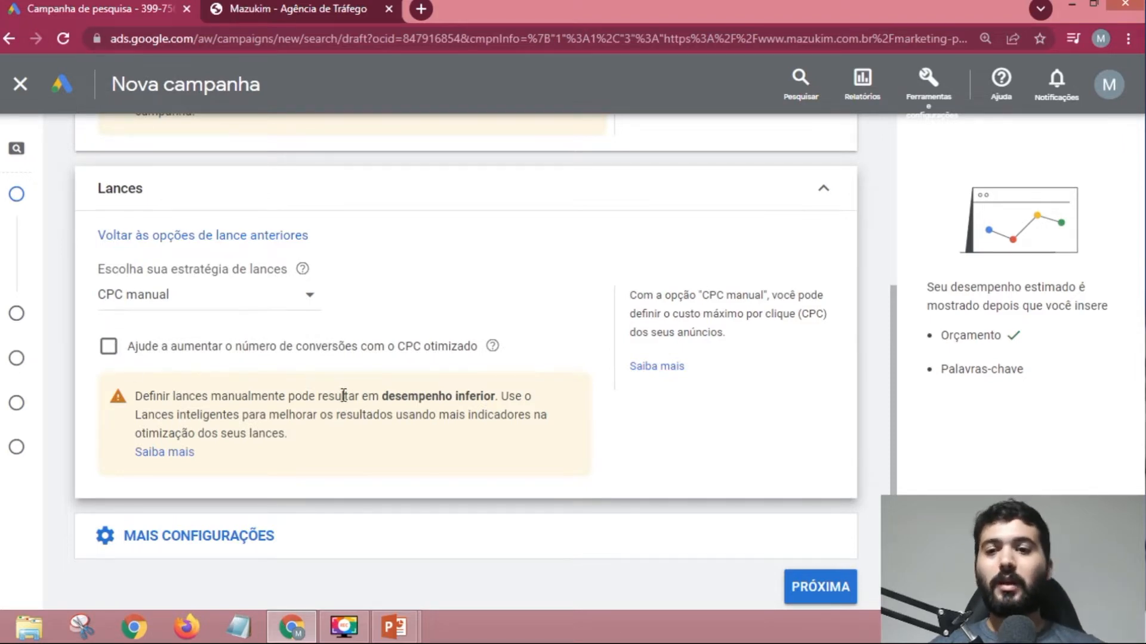
- Examine the automatic and manual bidding strategies available for the campaign, without changing the selection
scroll(346, 388, down, 1)
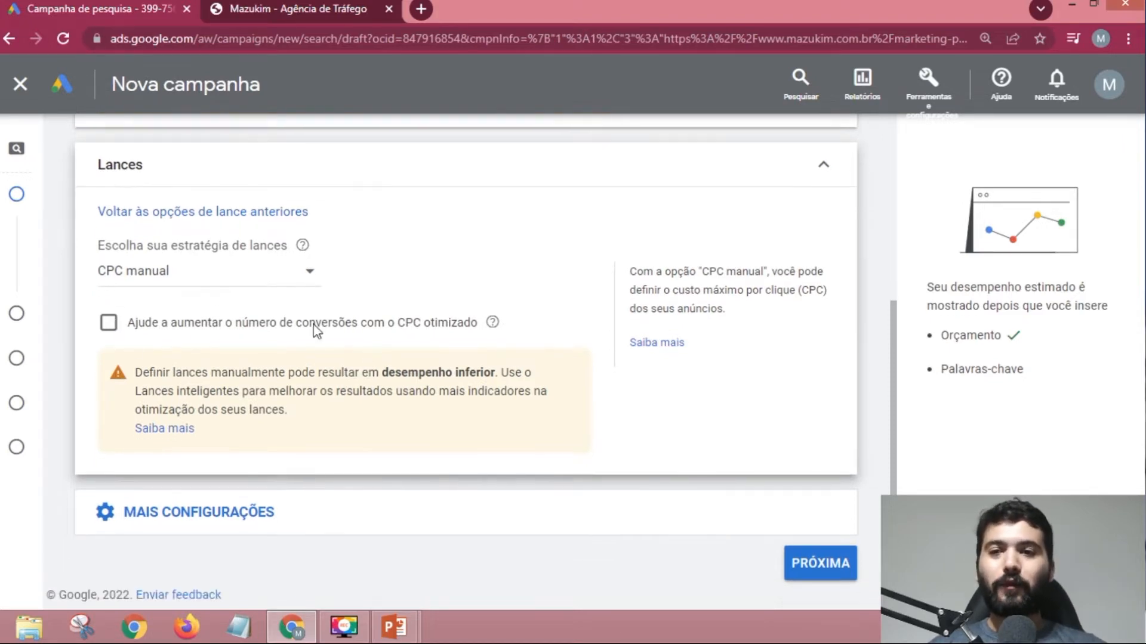
click(203, 287)
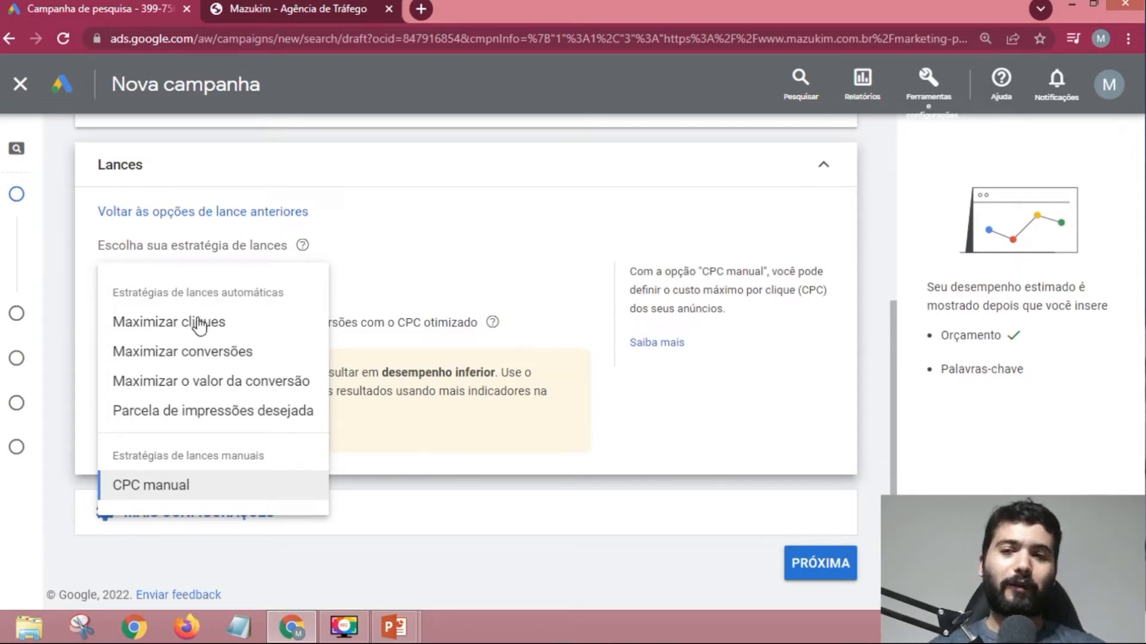
mouse_move(276, 326)
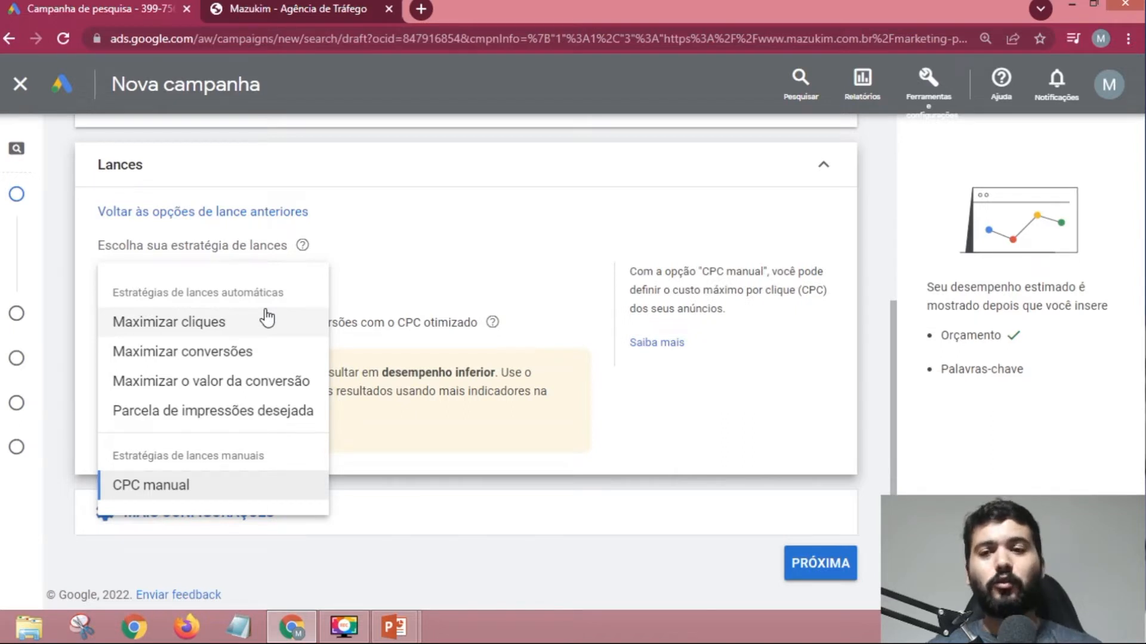
mouse_move(236, 388)
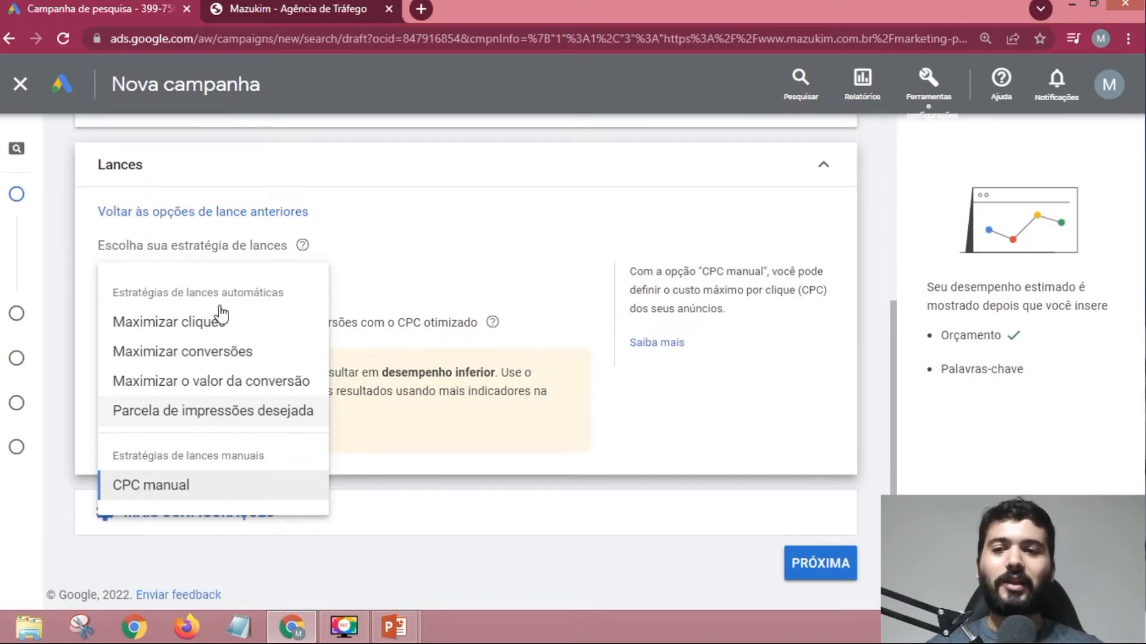
mouse_move(216, 329)
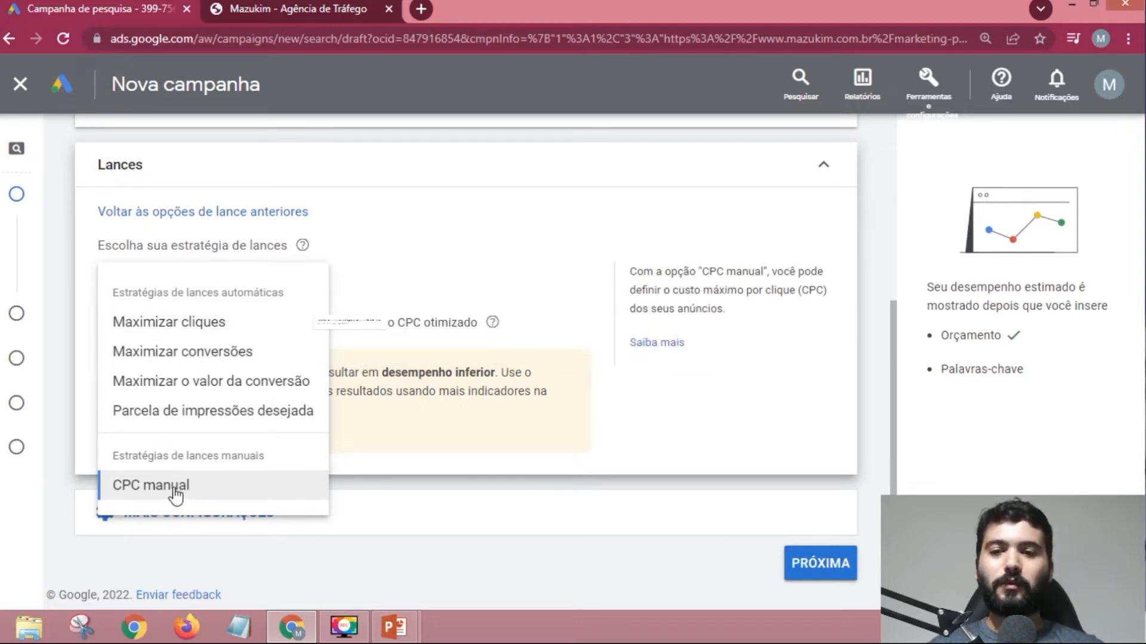
mouse_move(211, 497)
click(547, 306)
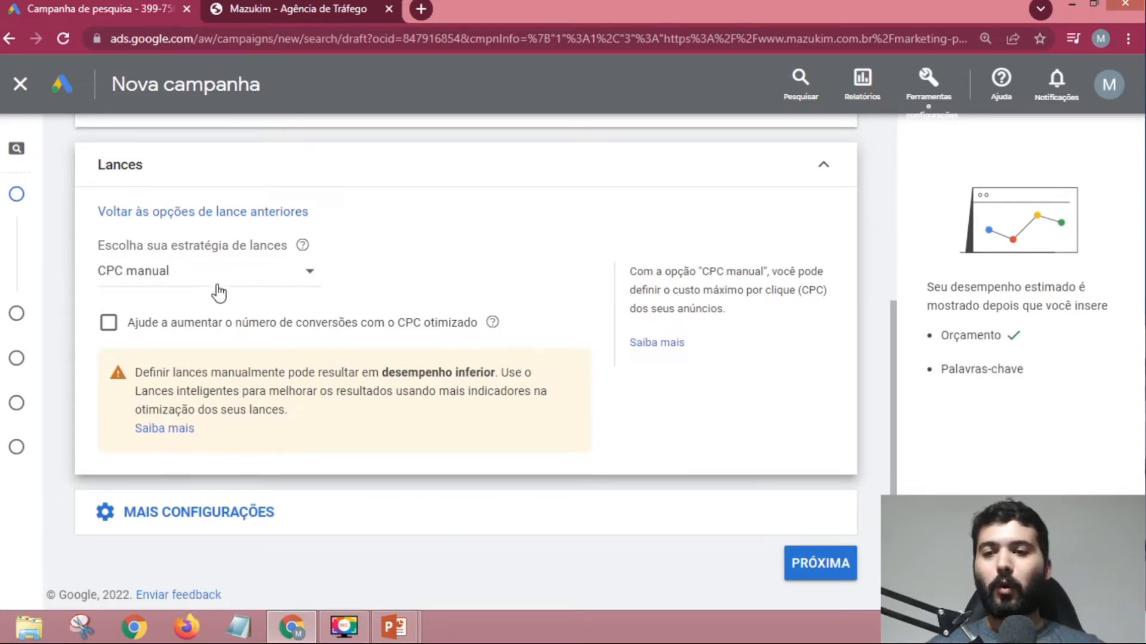
- Continue to the campaign settings, leave the Google search partners included and exclude the Rede de Display do Google
click(187, 515)
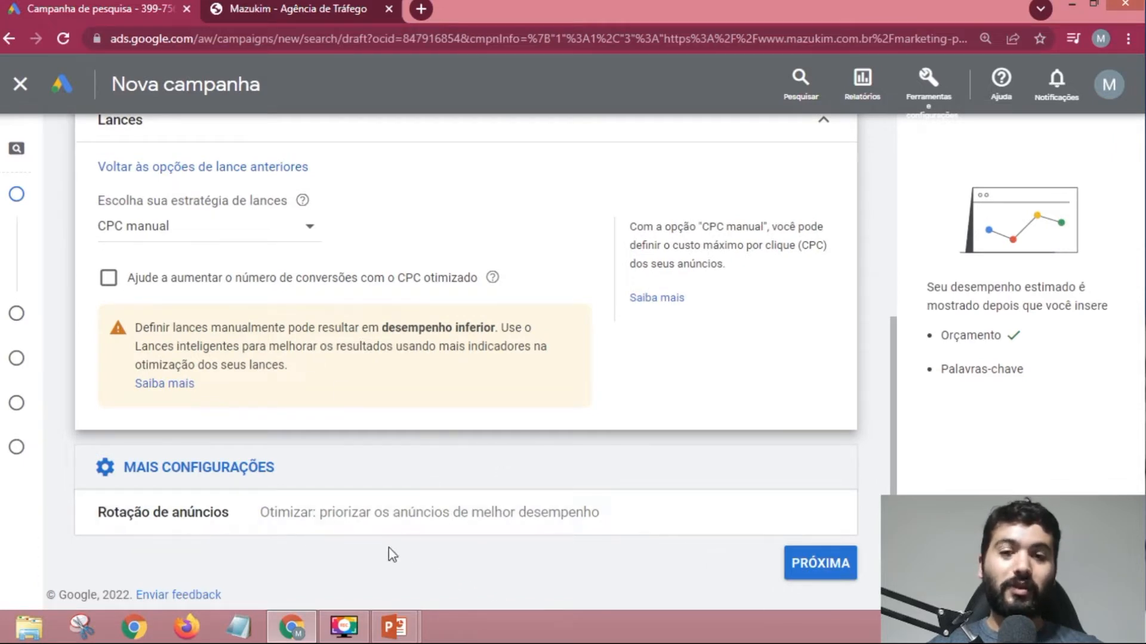
click(807, 573)
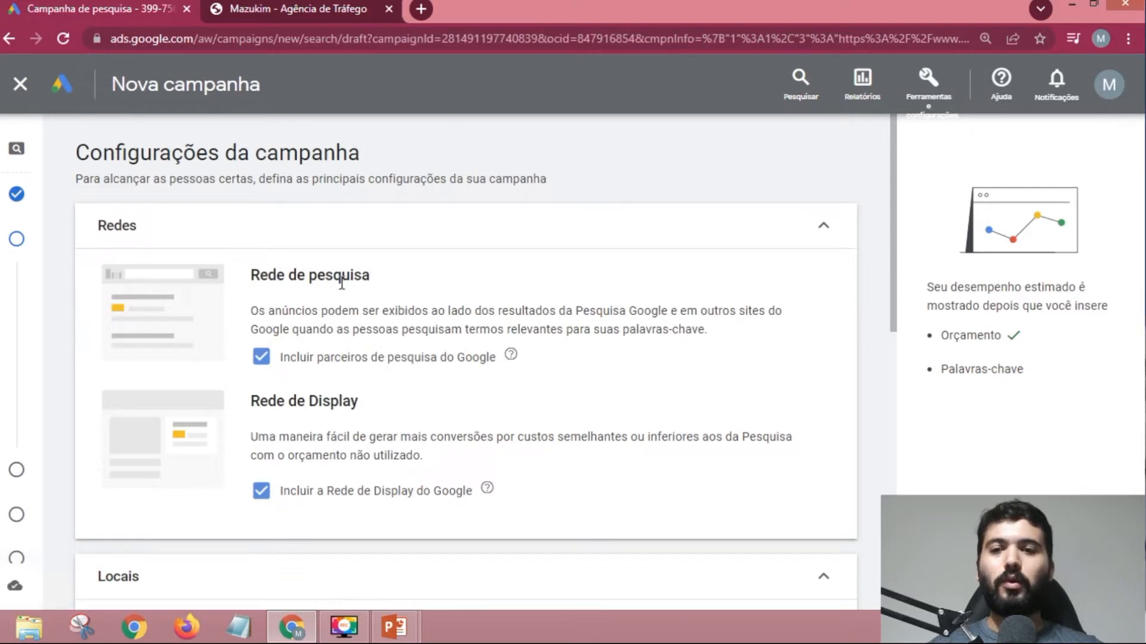
click(262, 358)
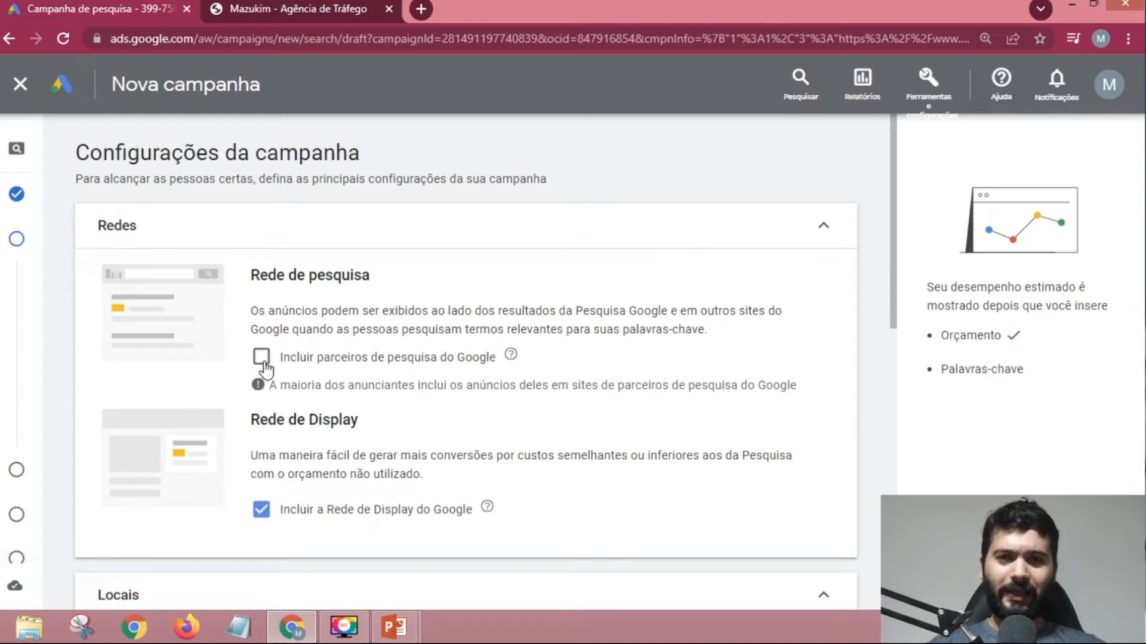
click(262, 359)
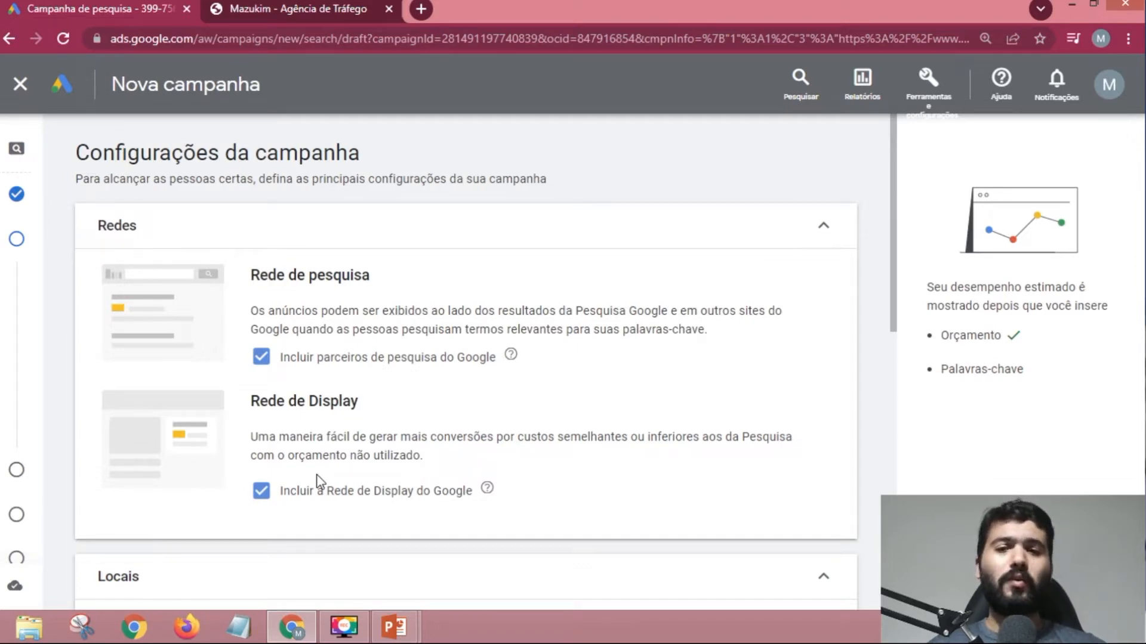
click(262, 493)
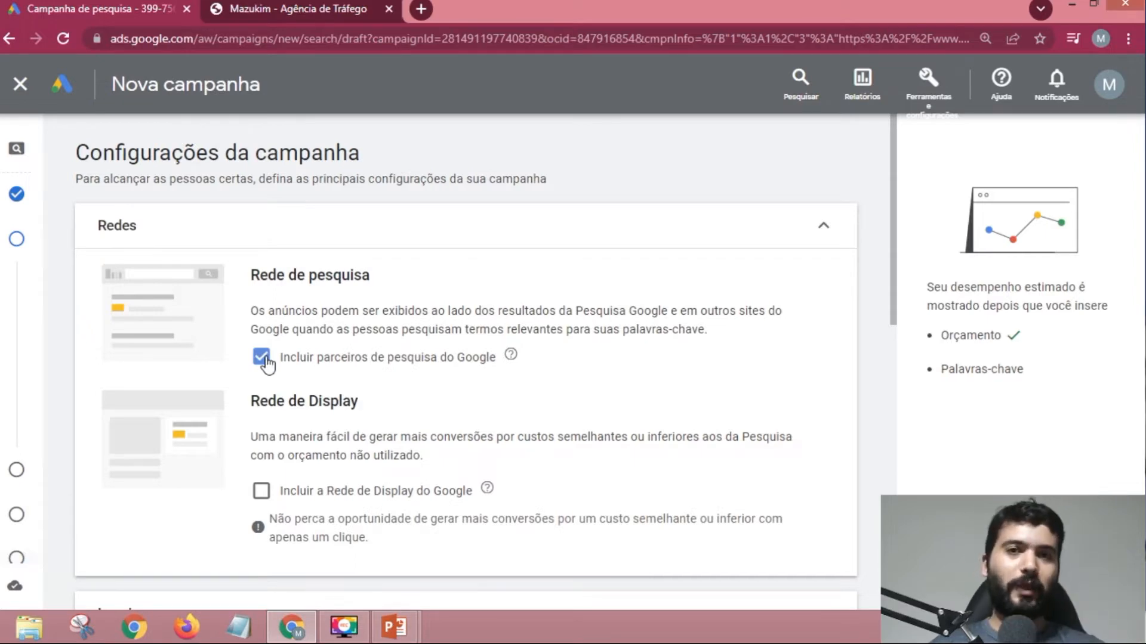
- Target Brasil as the campaign's location and add the recommended language Inglês
scroll(287, 352, down, 7)
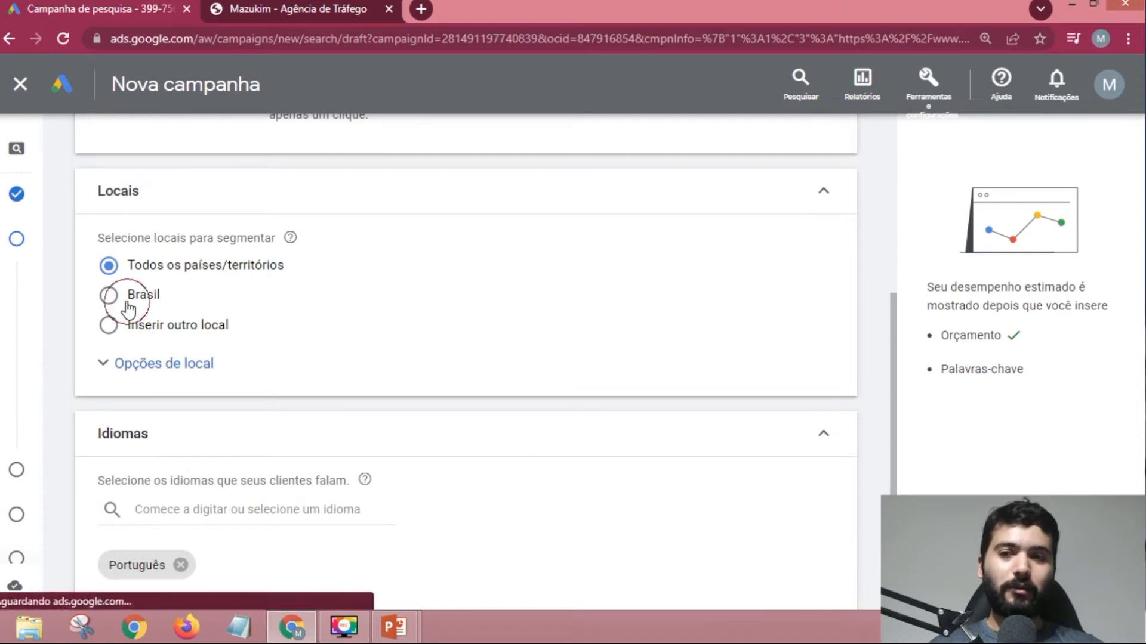
click(131, 304)
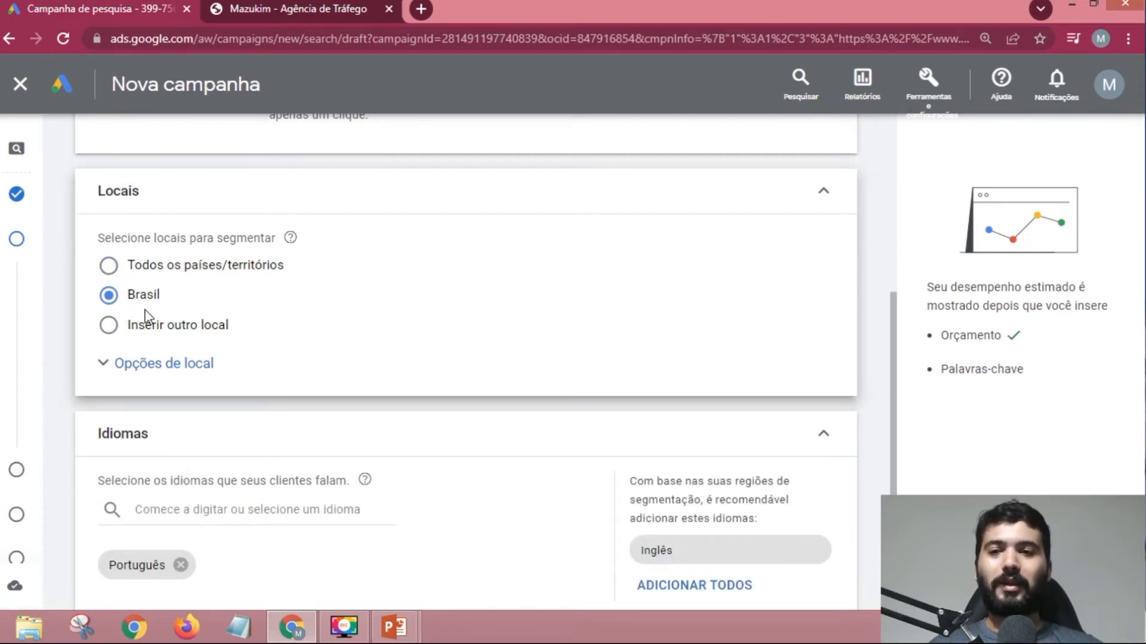
scroll(298, 311, down, 4)
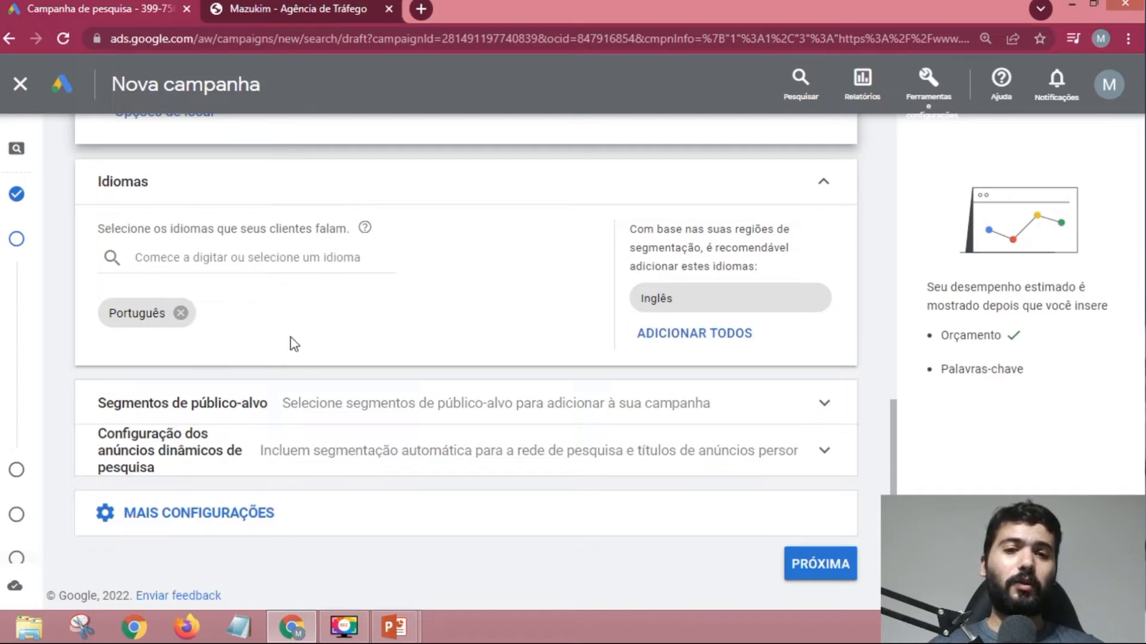
click(708, 341)
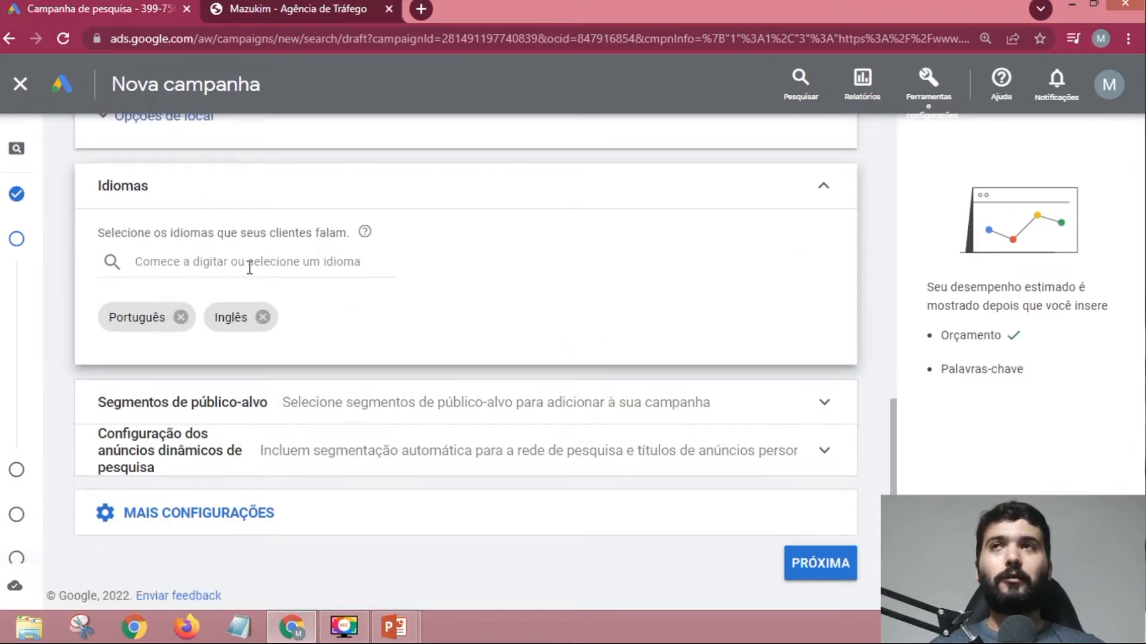
- Try targeting Todos os idiomas and clear the whole language selection
click(251, 266)
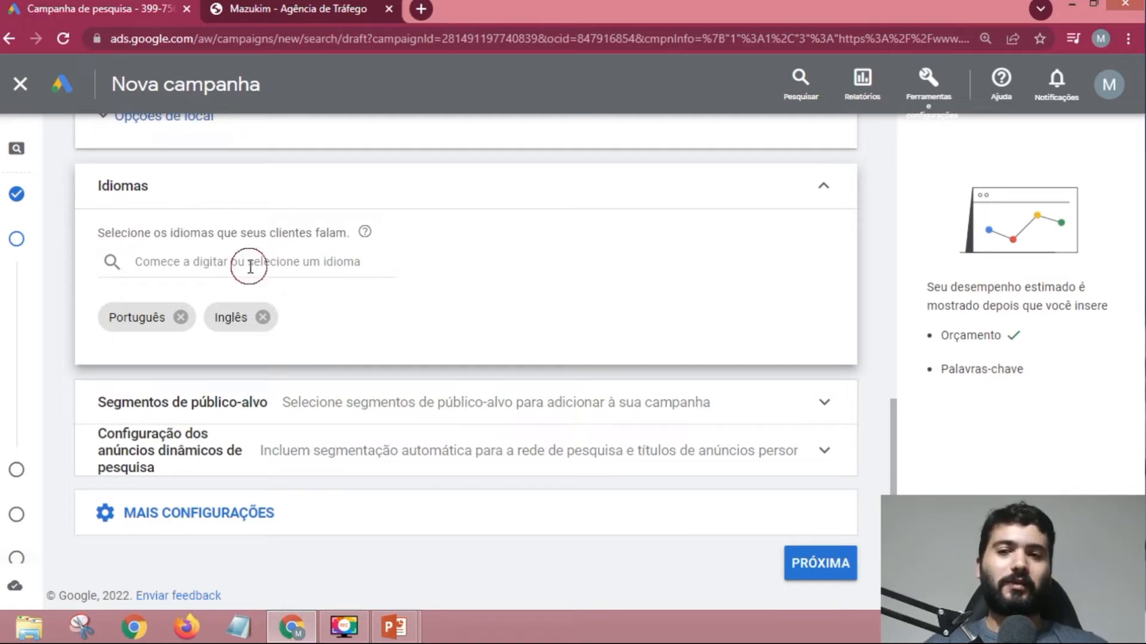
click(500, 285)
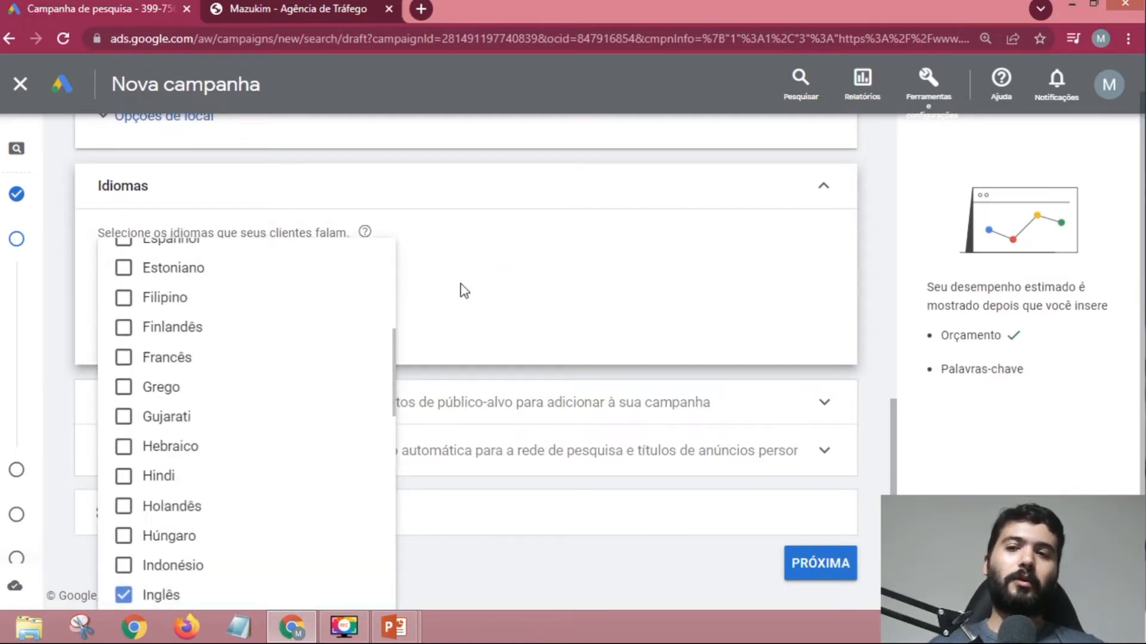
click(247, 261)
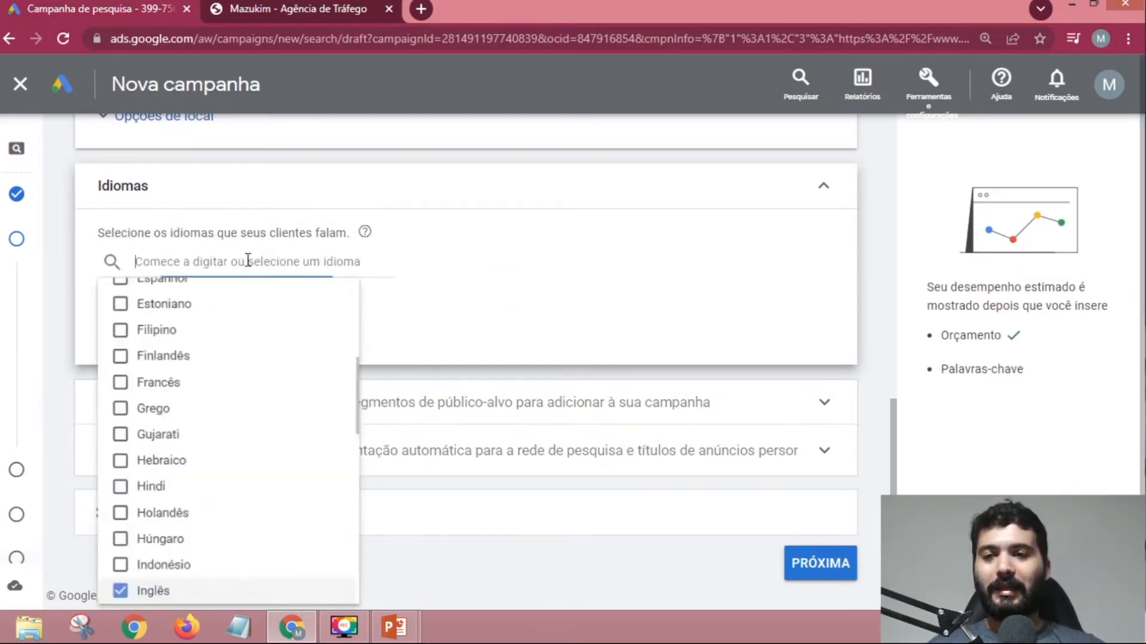
scroll(218, 415, down, 7)
scroll(216, 429, up, 10)
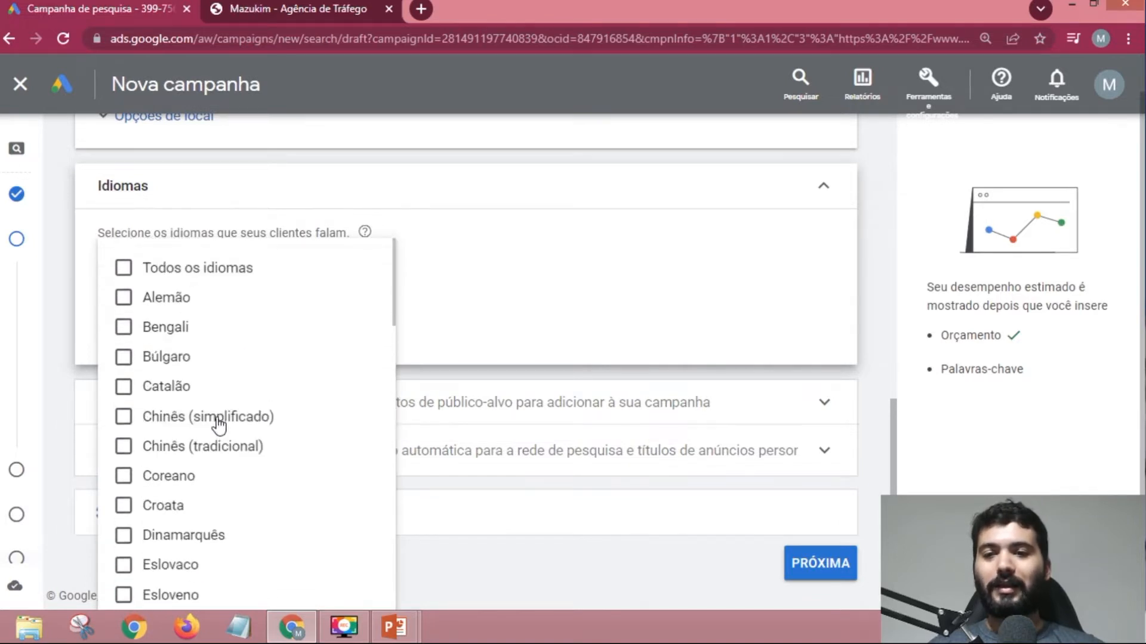
click(127, 270)
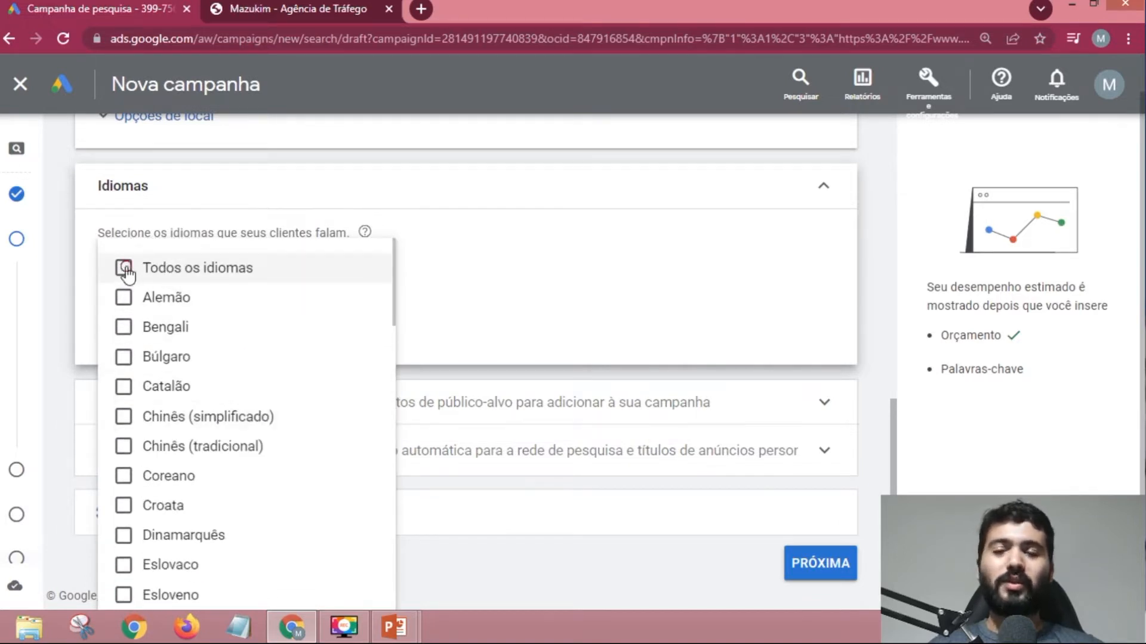
click(535, 310)
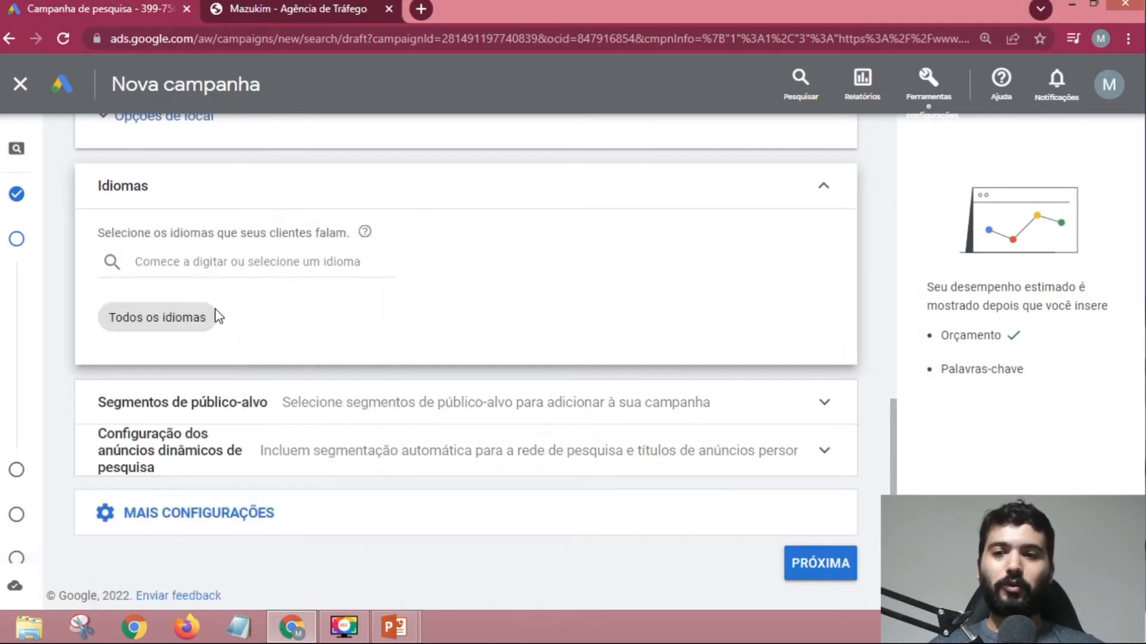
click(205, 261)
click(129, 312)
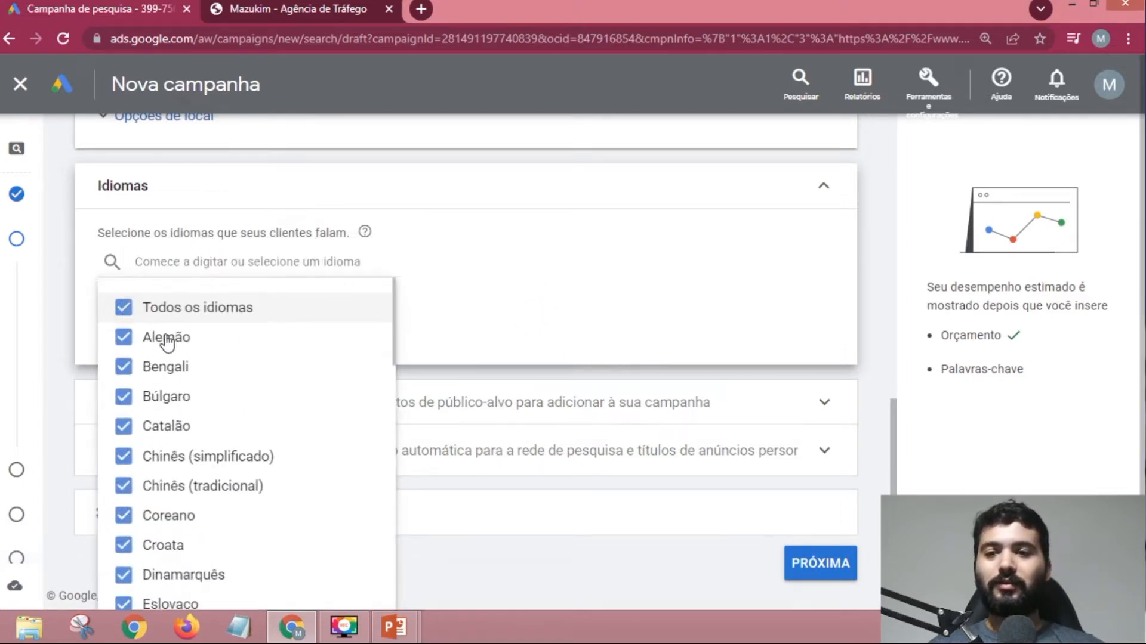
click(490, 318)
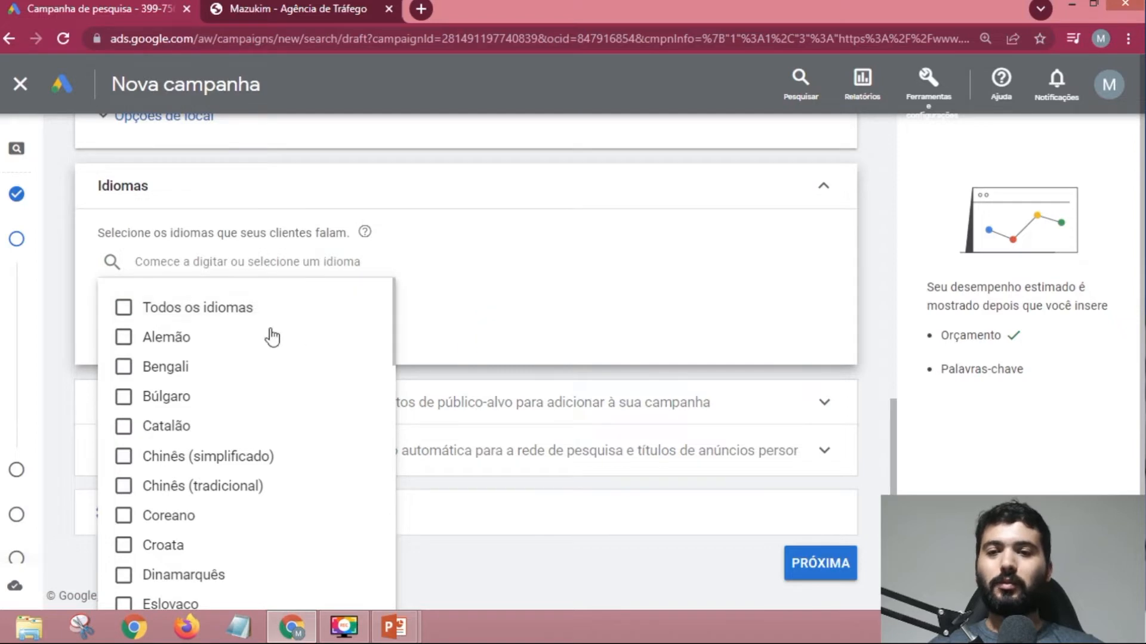
- Set the campaign's languages to Português and the recommended Inglês
click(205, 269)
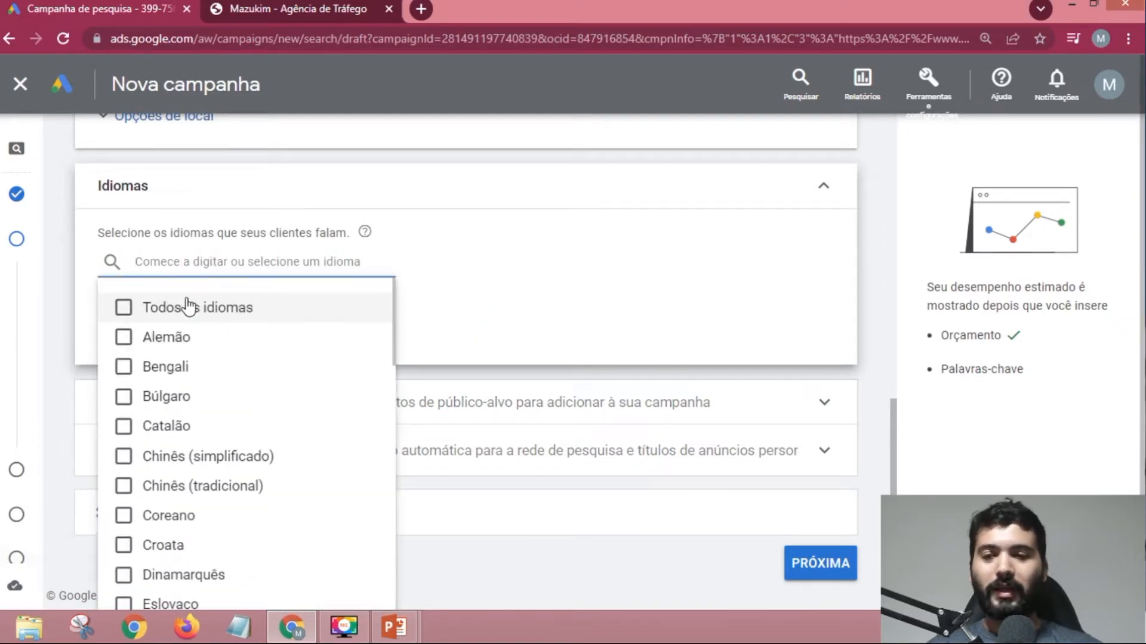
text(por)
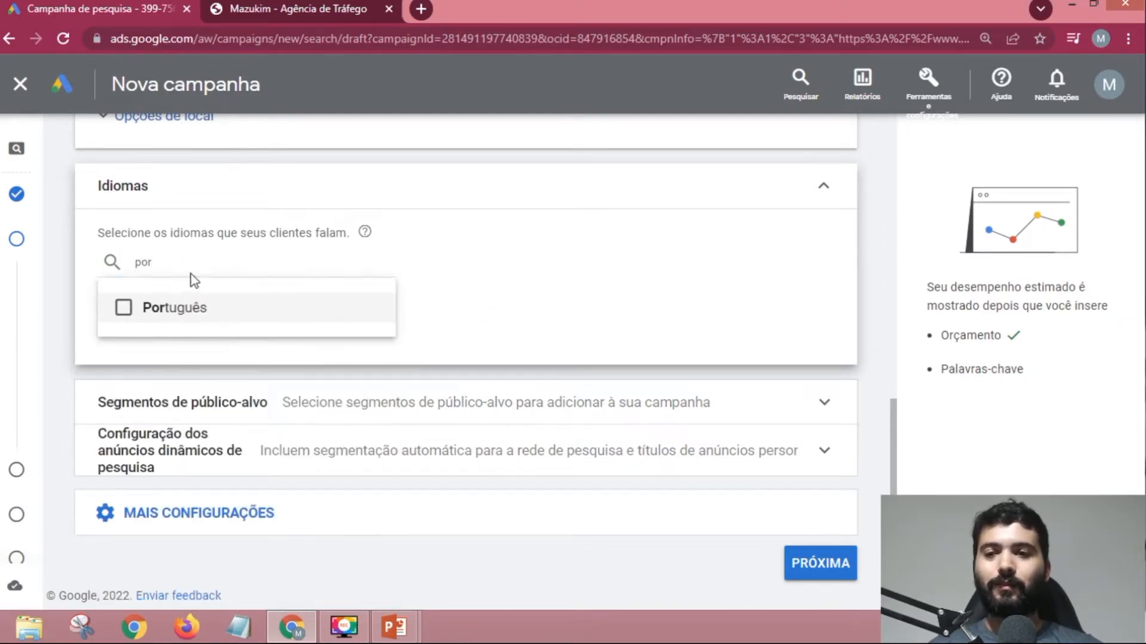
click(149, 311)
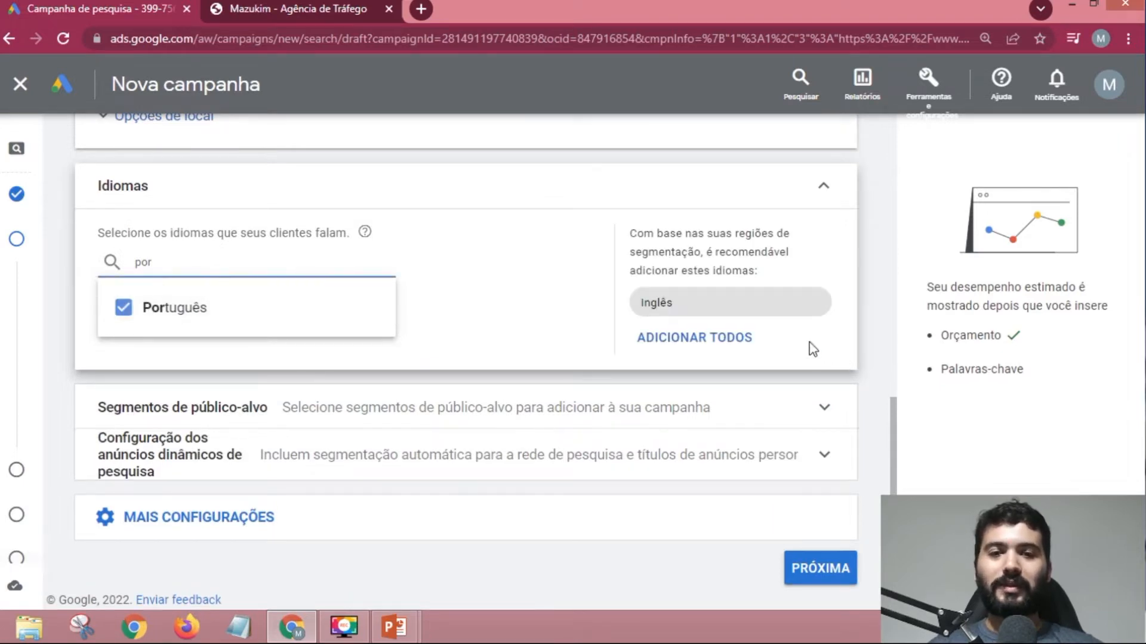
click(715, 339)
click(526, 297)
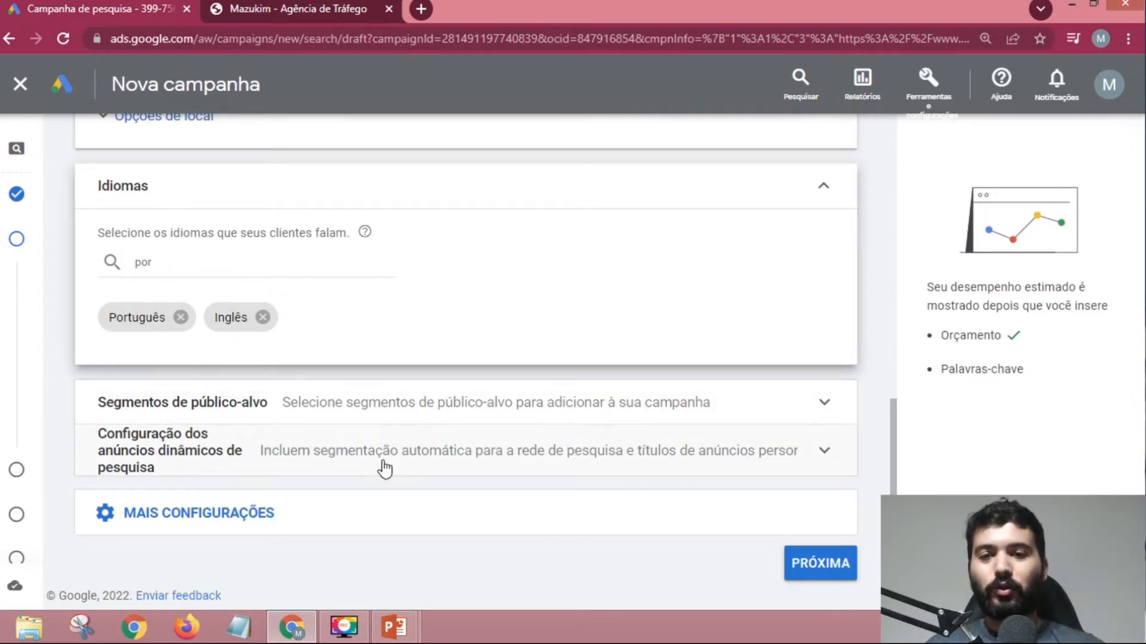
- Expand the campaign's additional settings and examine the day and time options of the Programação de anúncios
click(189, 518)
scroll(295, 453, down, 2)
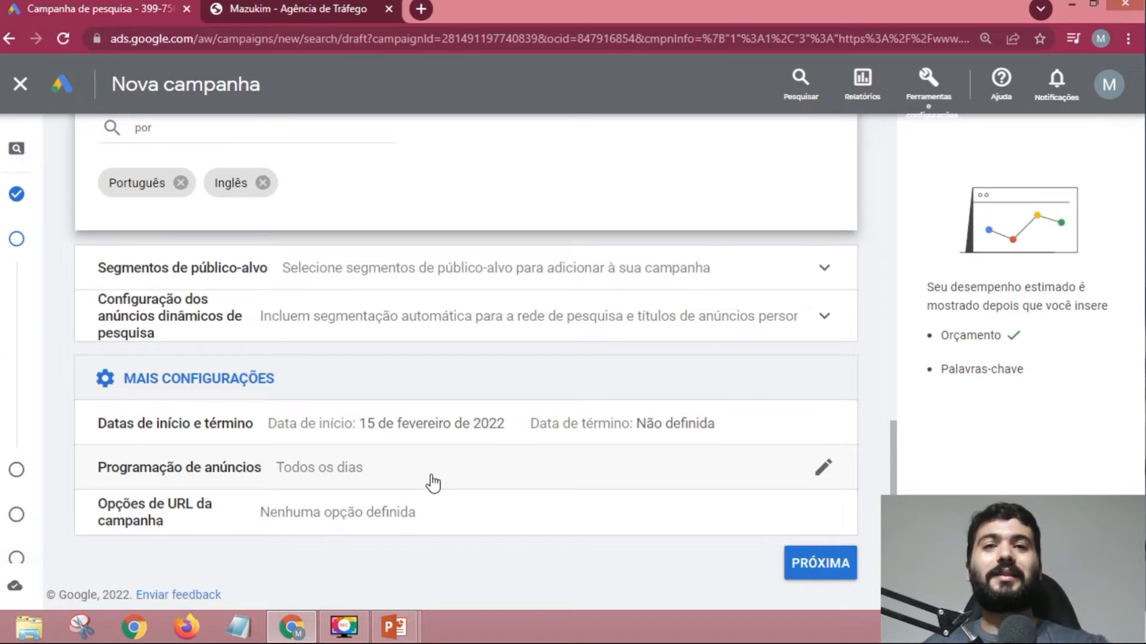
click(823, 469)
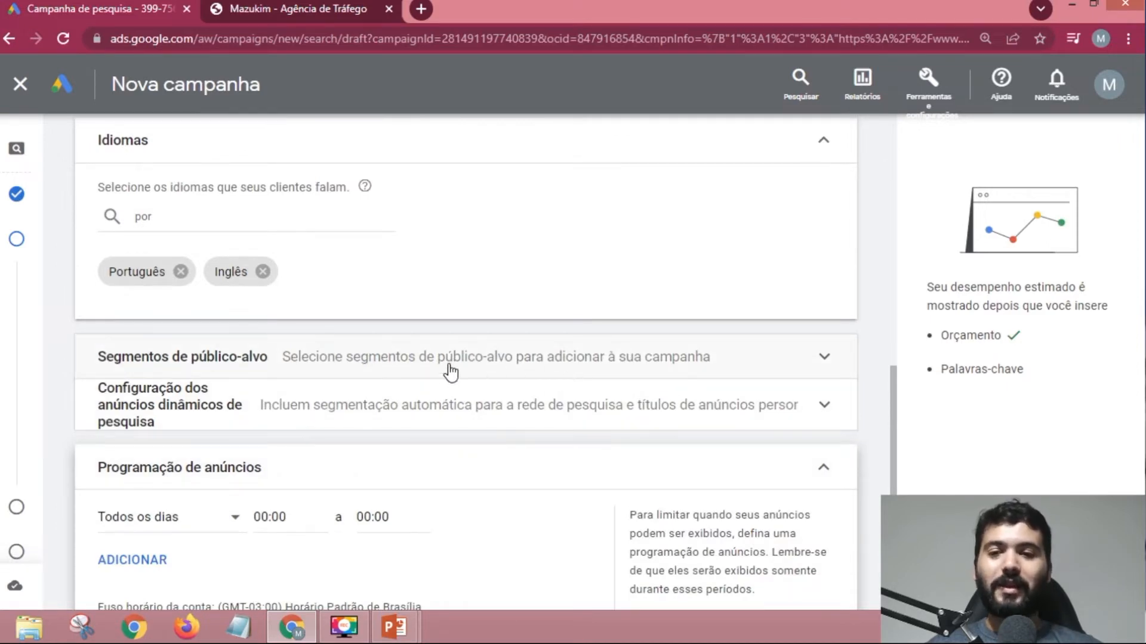
scroll(448, 371, down, 3)
click(179, 355)
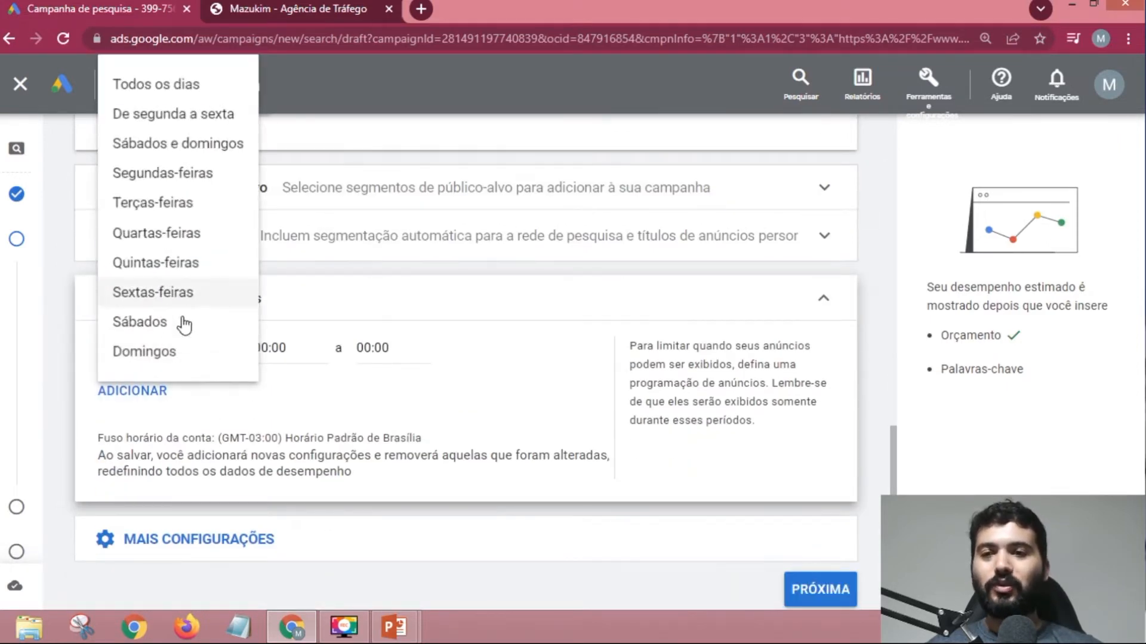
click(269, 351)
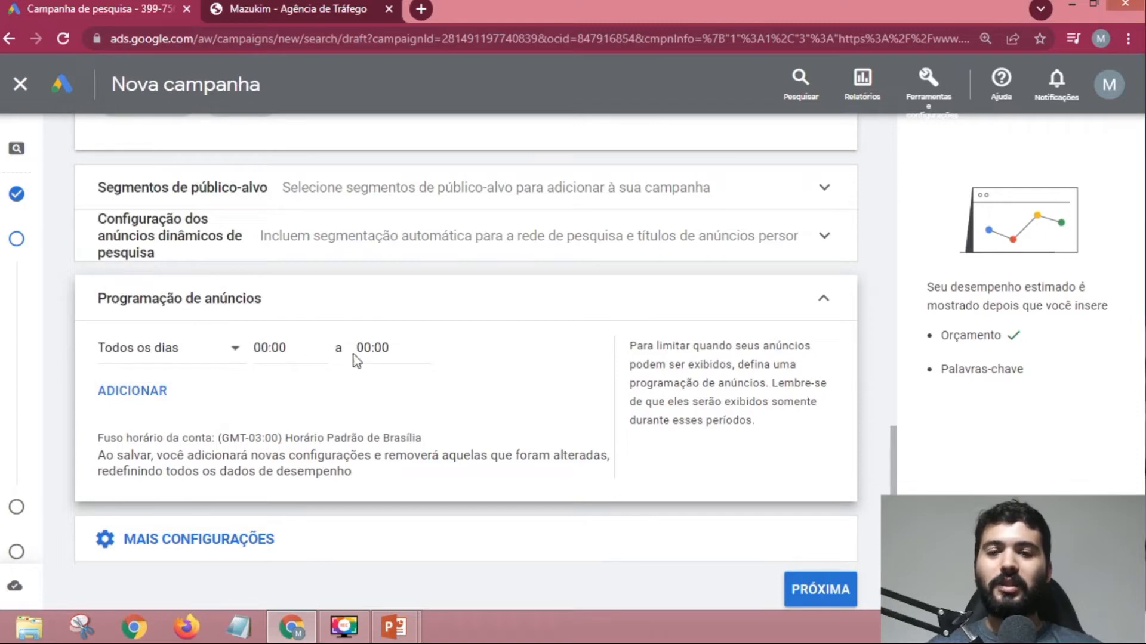
scroll(320, 374, up, 2)
scroll(310, 379, down, 2)
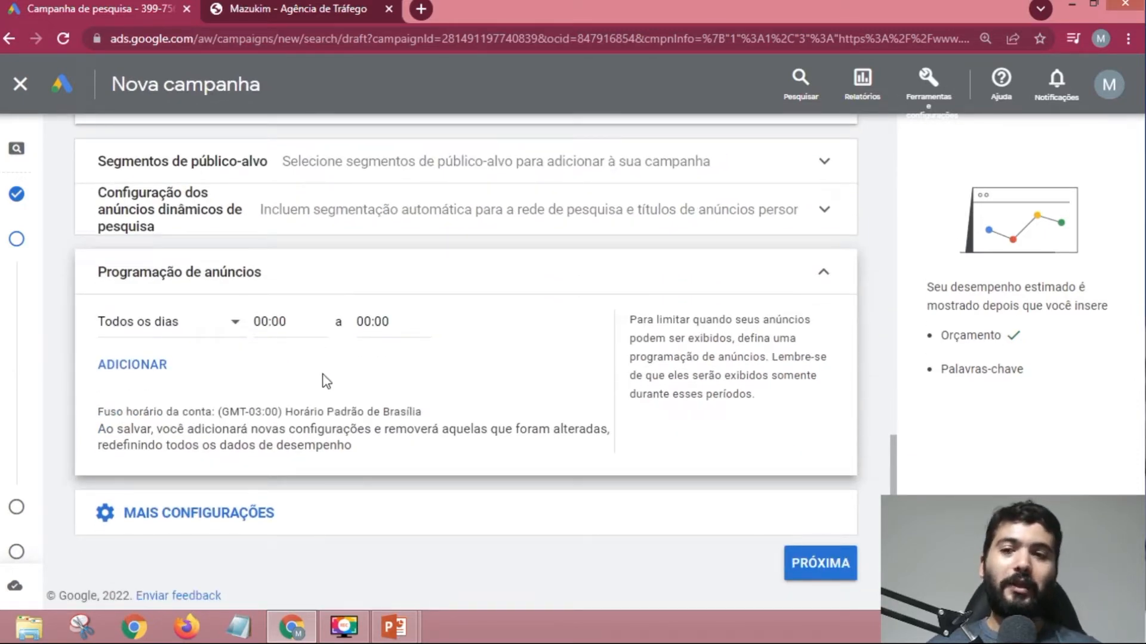
- Review the remaining additional settings for dates and campaign URL, then continue to the Palavras-chave e anúncios stage
click(223, 523)
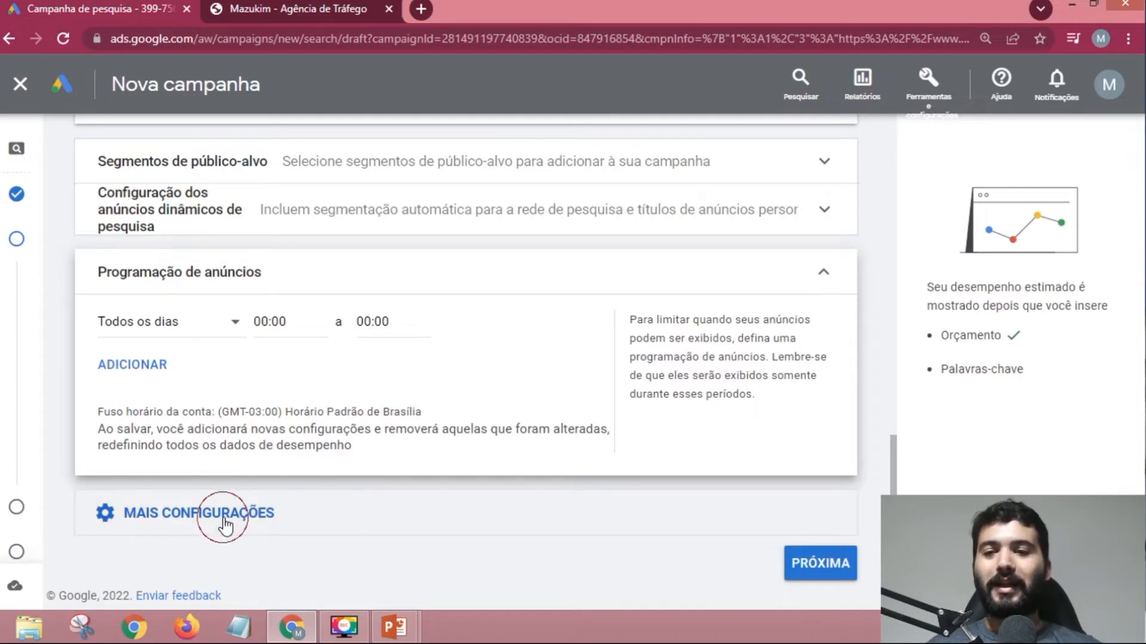
scroll(376, 387, down, 2)
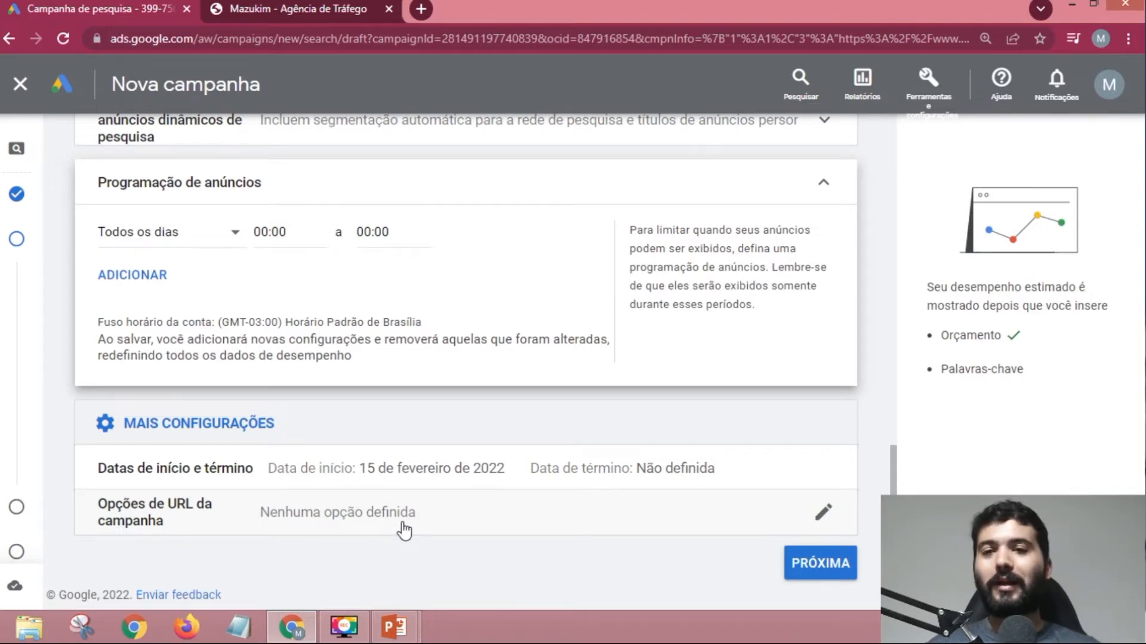
scroll(397, 532, up, 1)
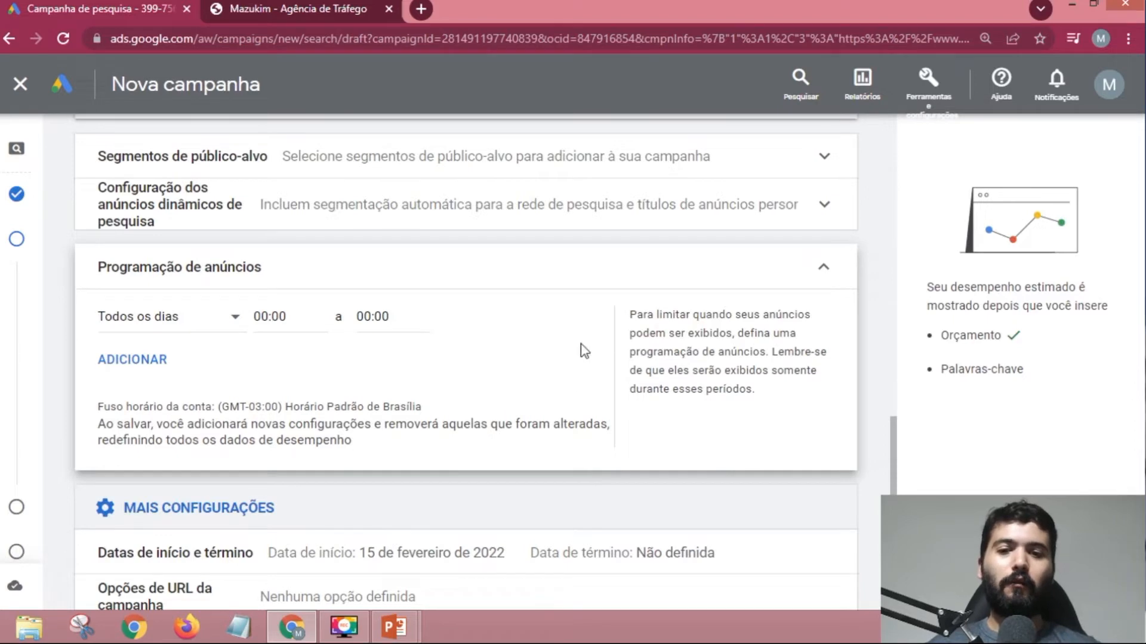
scroll(627, 364, down, 1)
click(781, 580)
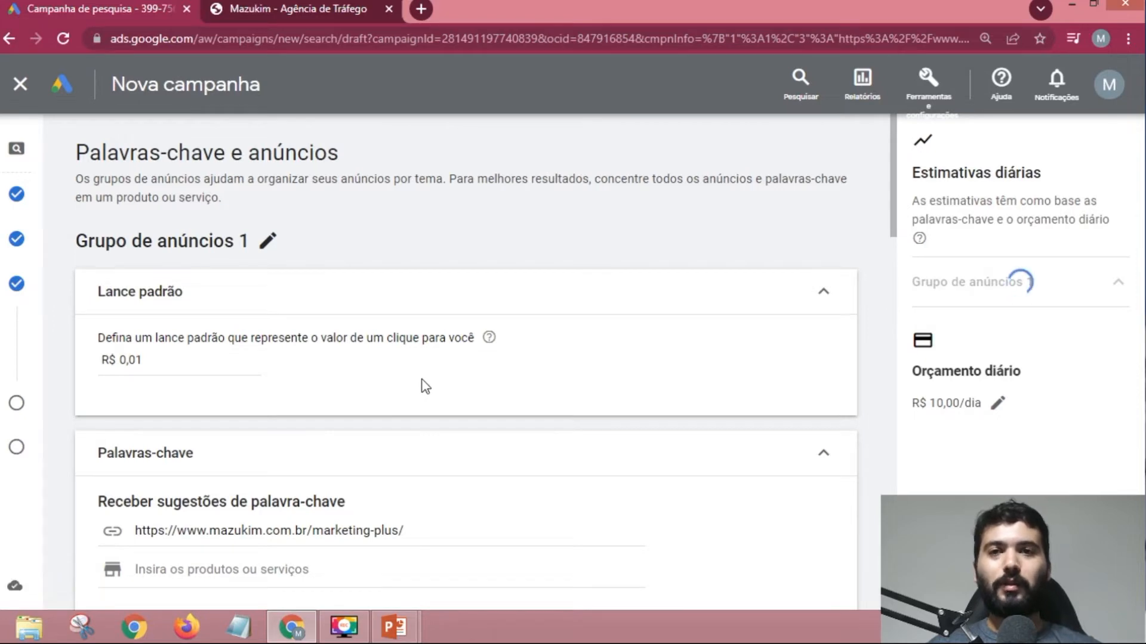
- Rename the ad group as Empresa de Marketing Digital, consulting the planning slide in PowerPoint
click(267, 240)
click(211, 256)
key(ctrl+a)
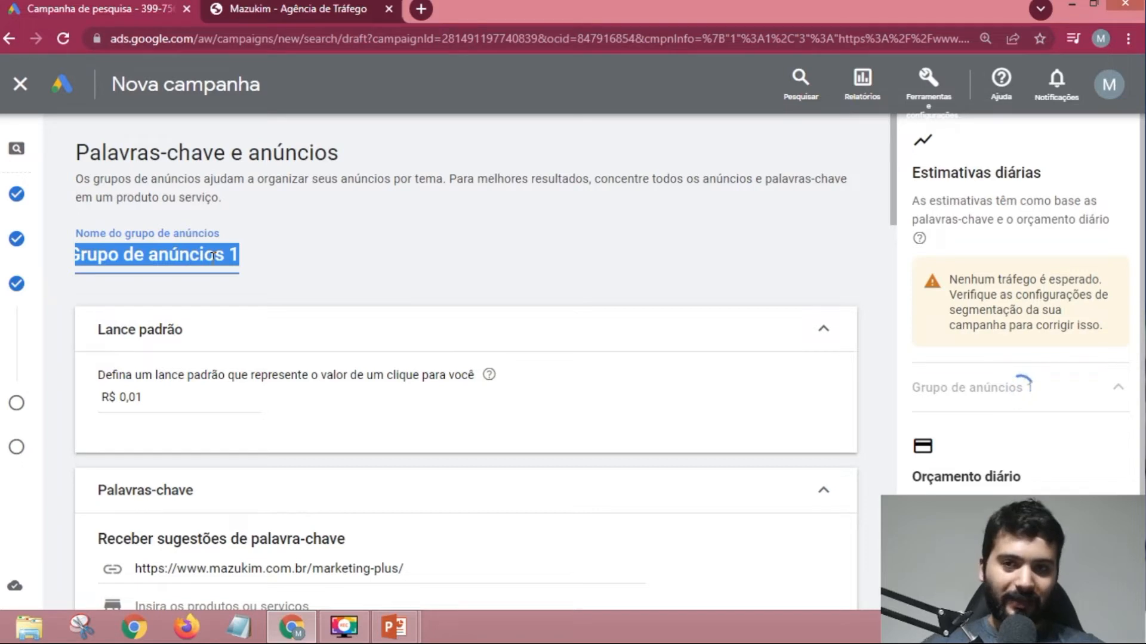
key(alt+Tab)
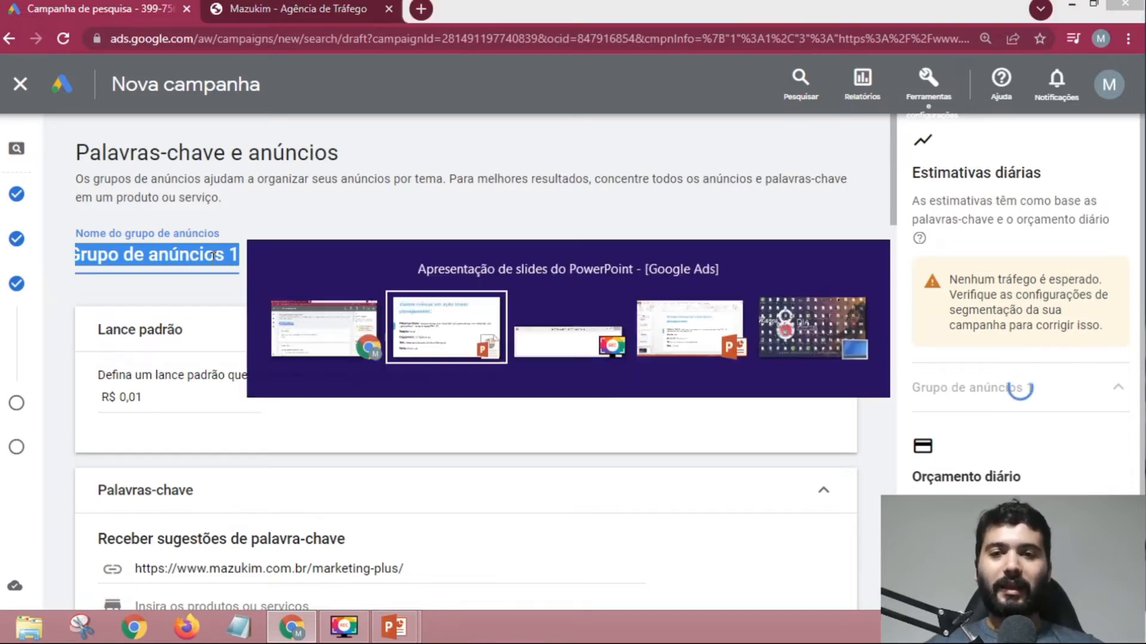
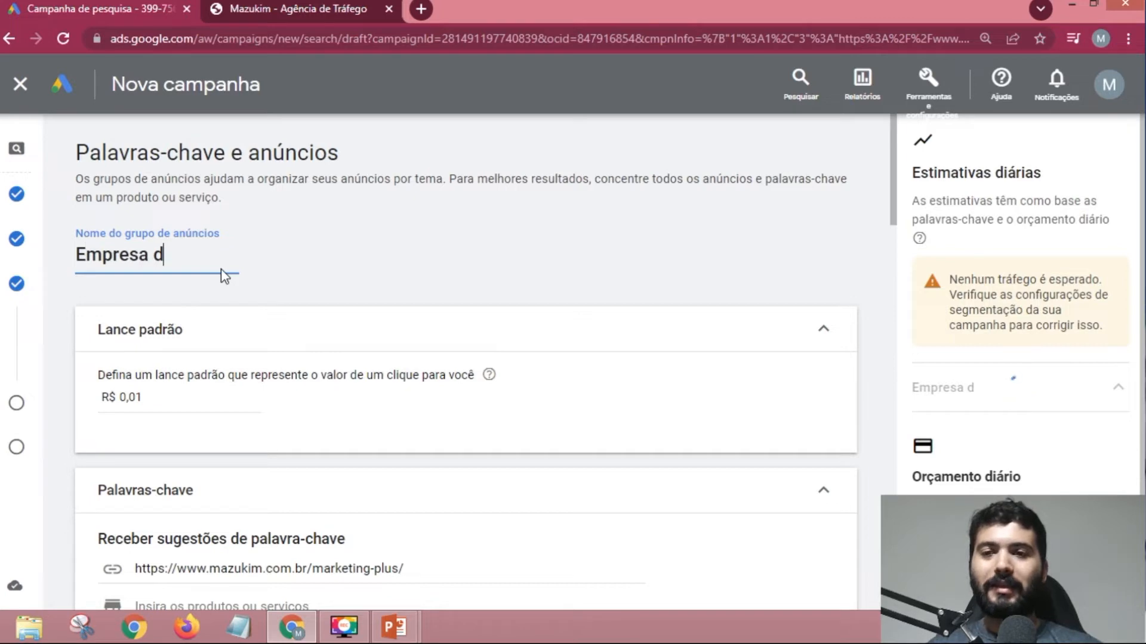
text(e Ma)
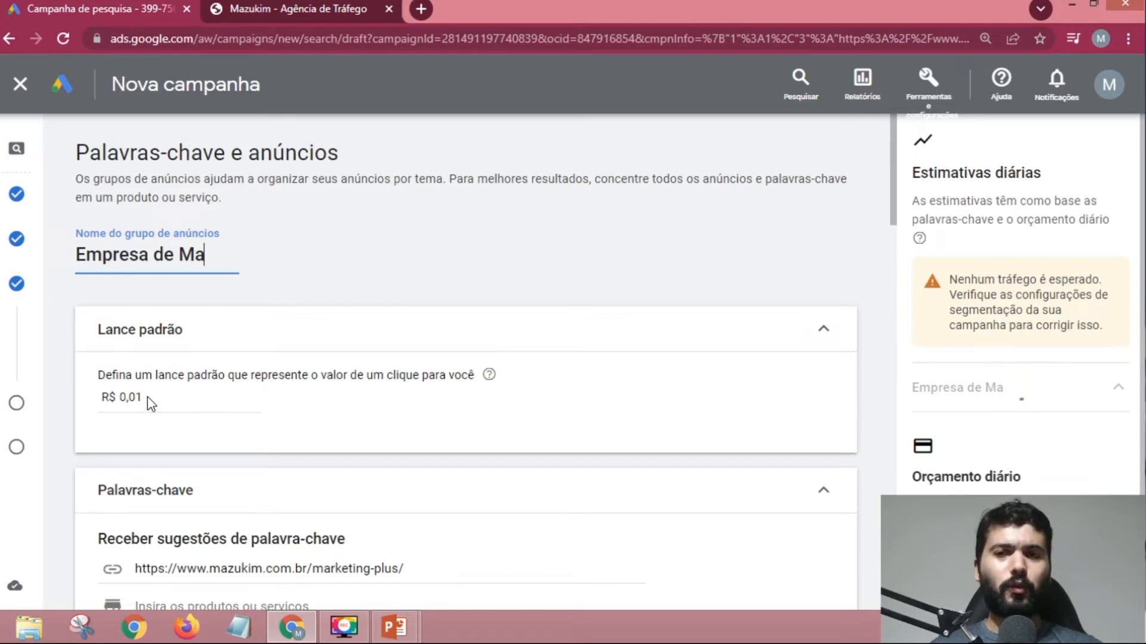
text(rketing Digital)
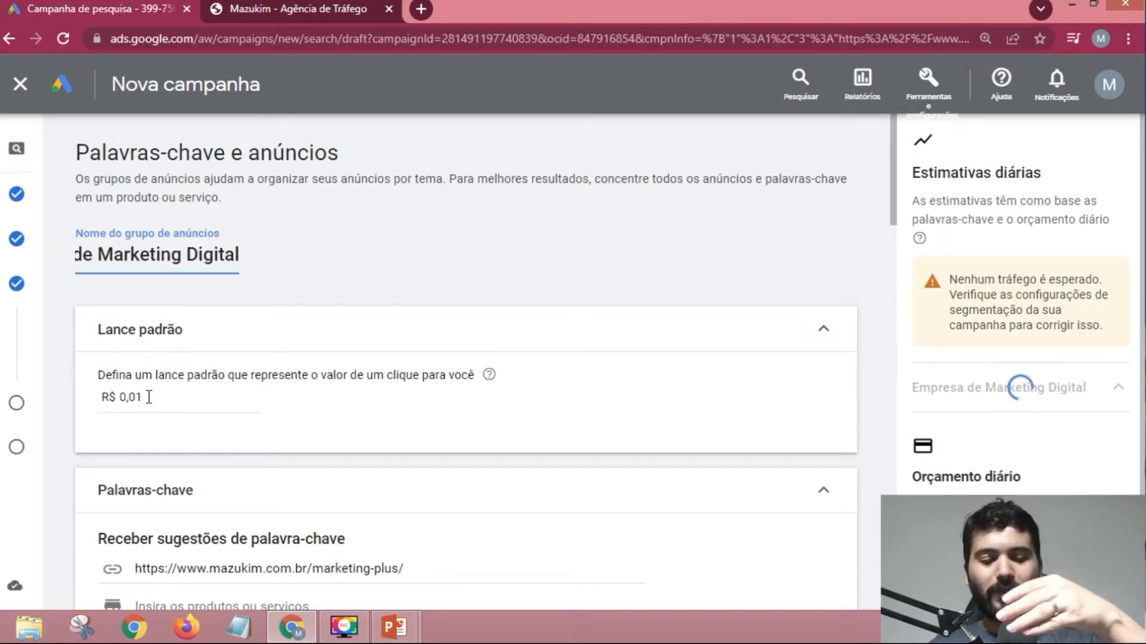
- Set the ad group's default bid per click to R$ 1,50
click(148, 397)
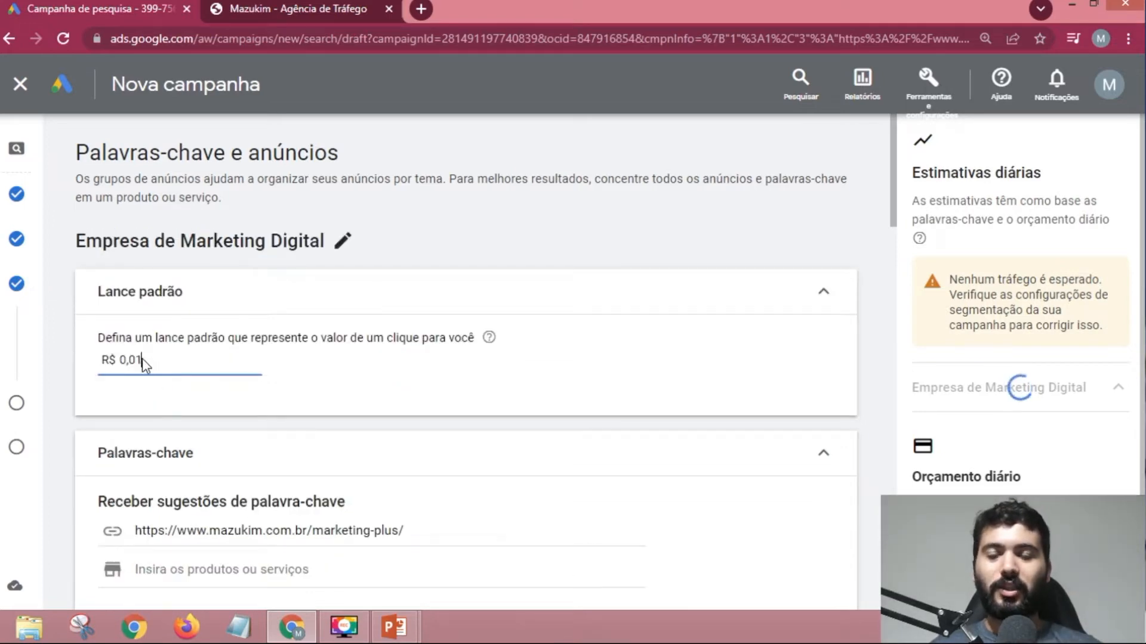
drag(143, 362, 115, 360)
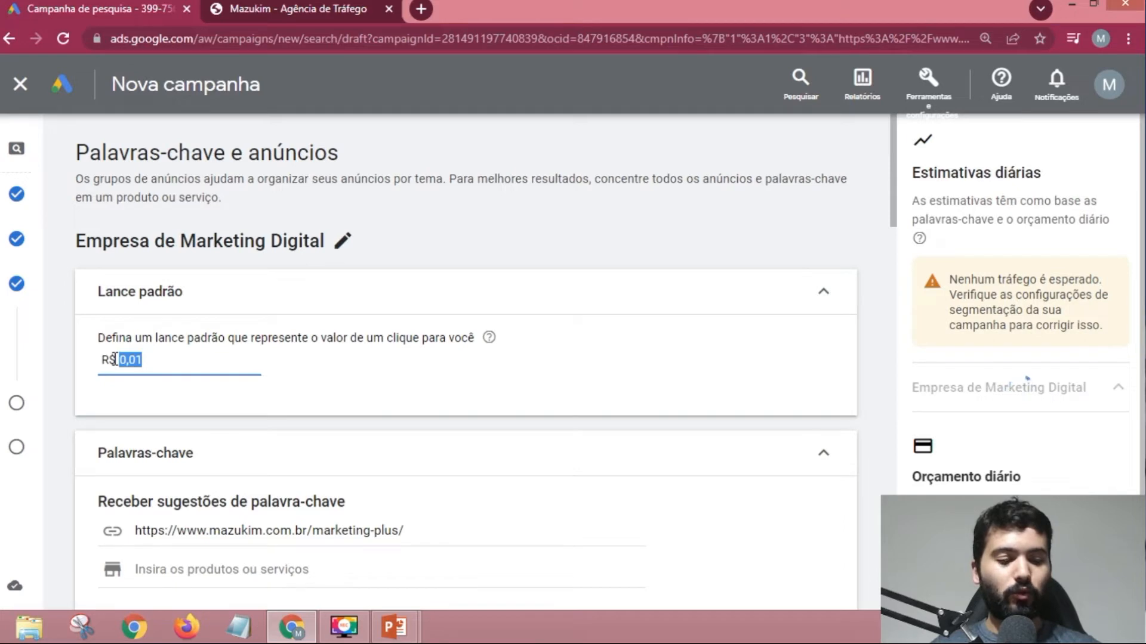
text(1,50)
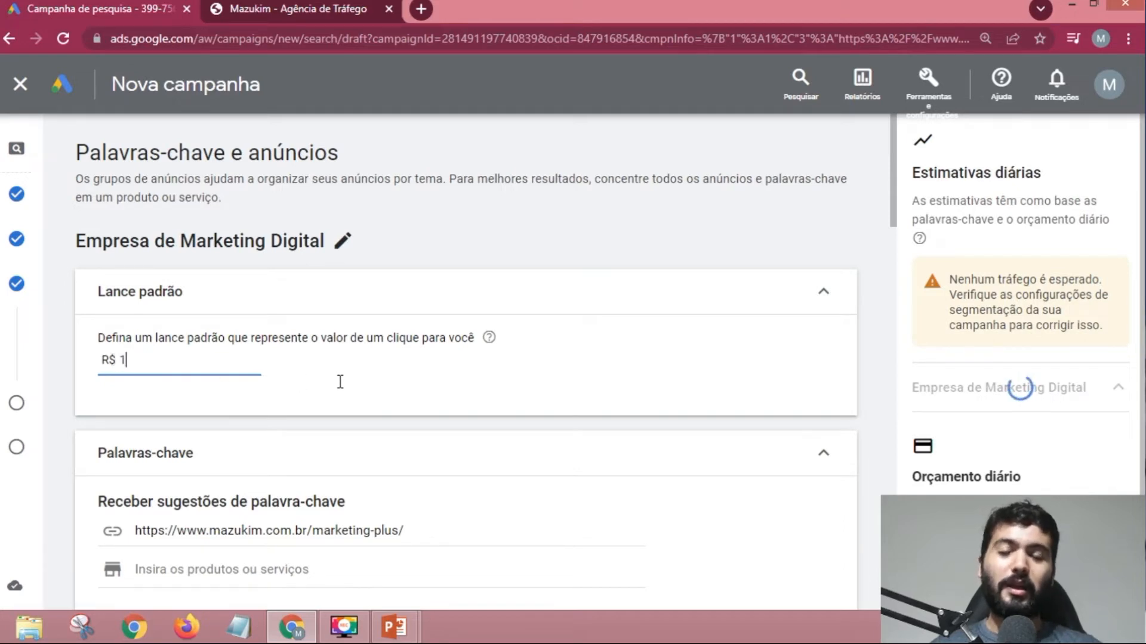
click(351, 383)
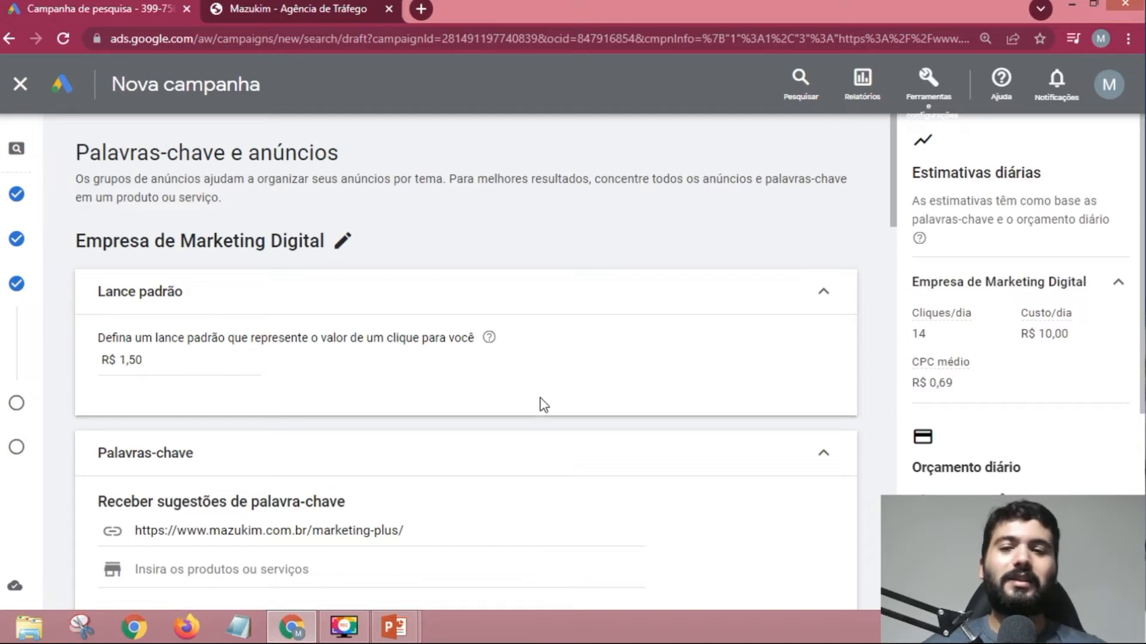
- Review the suggested keywords for the ad group and delete the whole list
scroll(546, 397, down, 5)
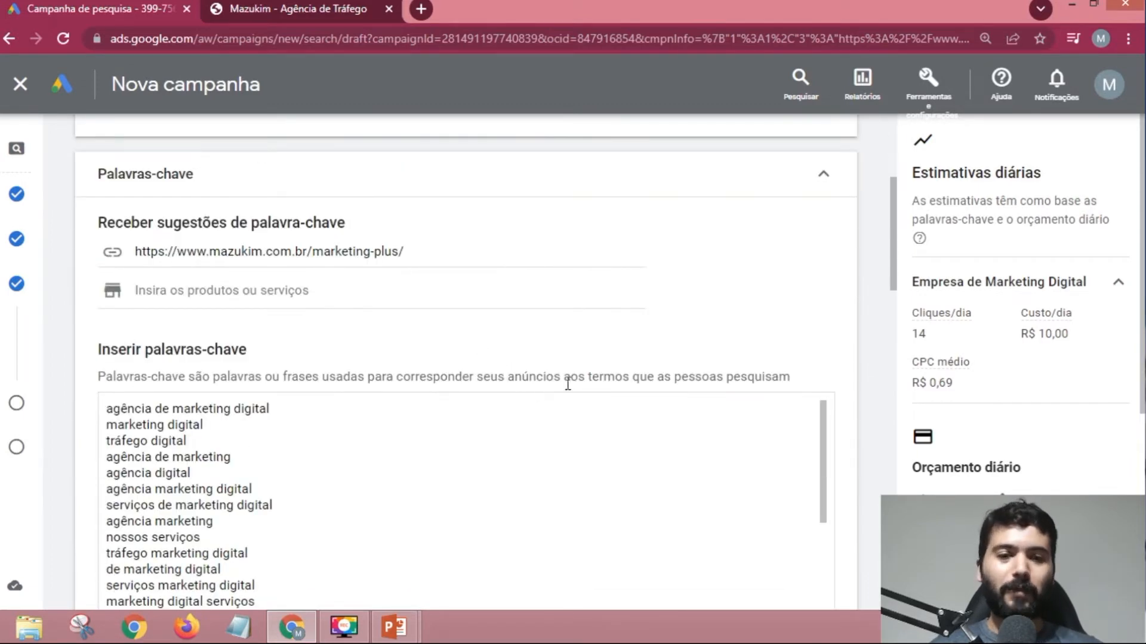
scroll(489, 370, up, 2)
scroll(463, 341, up, 2)
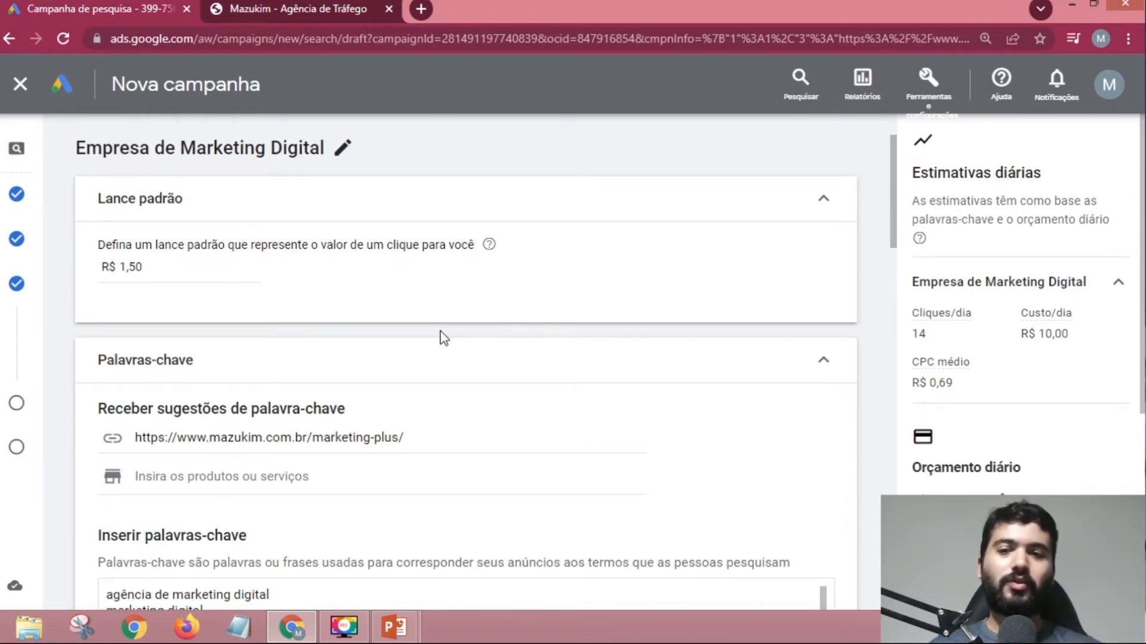
scroll(417, 333, down, 2)
scroll(417, 333, up, 2)
scroll(179, 340, down, 4)
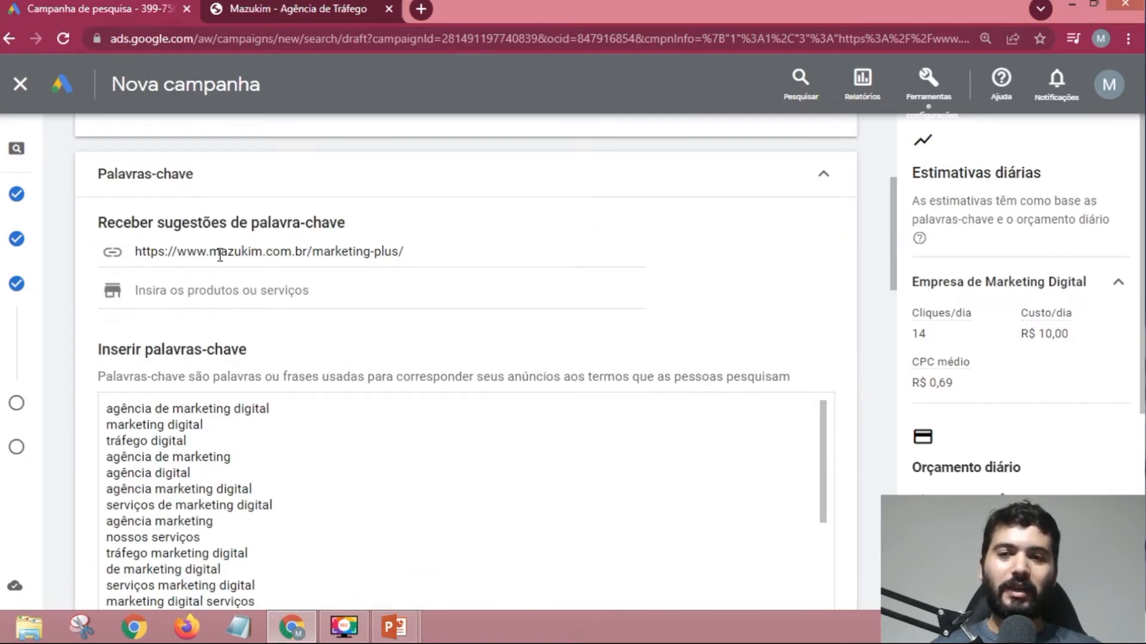
scroll(358, 283, down, 3)
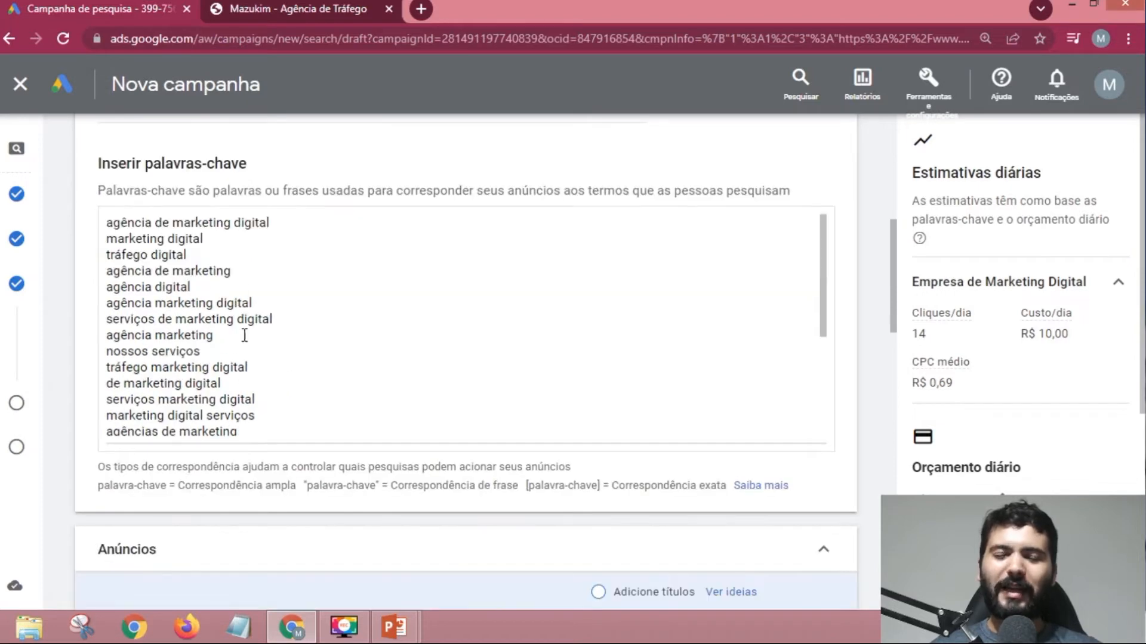
drag(106, 222, 334, 461)
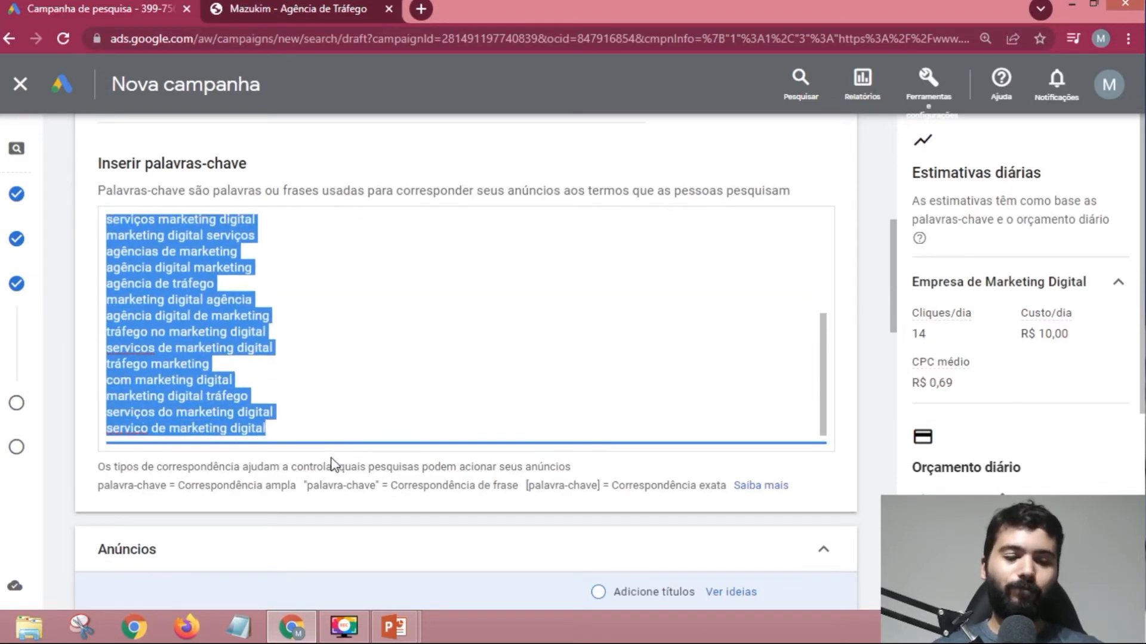
key(BackSpace)
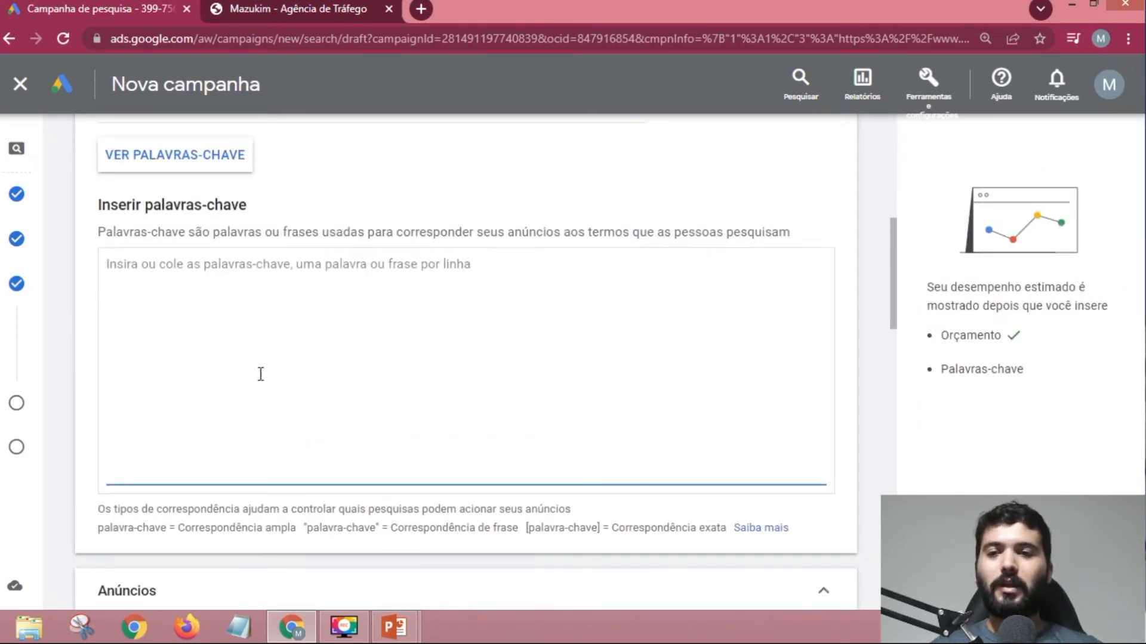
- Check the planned keywords on the PowerPoint slide and enter "empresa de marketing digital" as the ad group's first keyword
scroll(322, 391, up, 1)
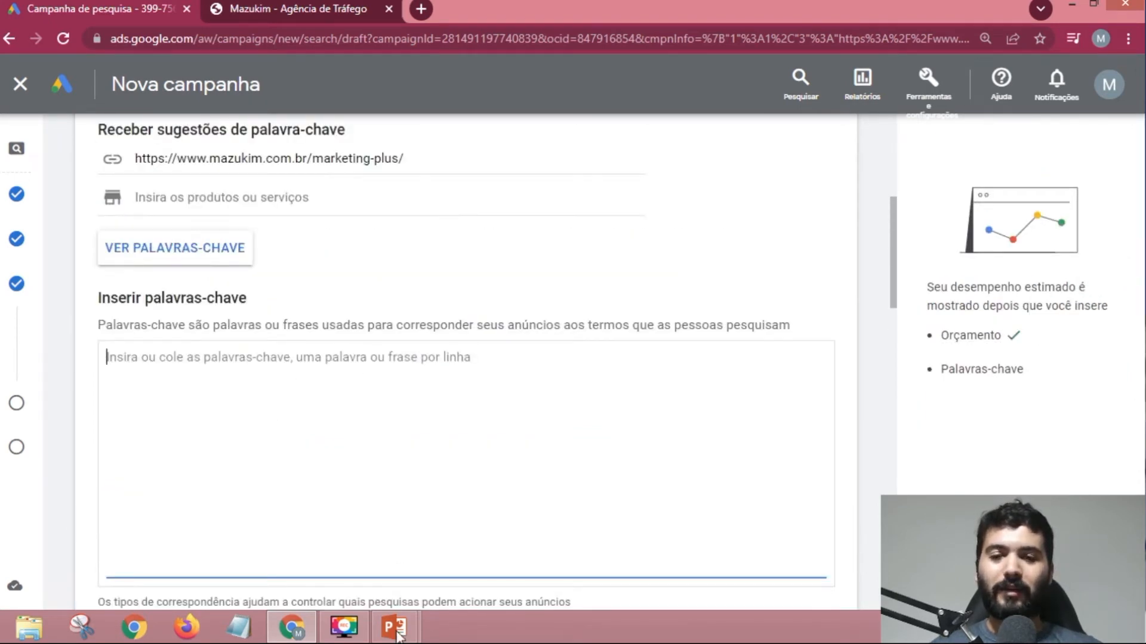
mouse_move(402, 627)
click(440, 325)
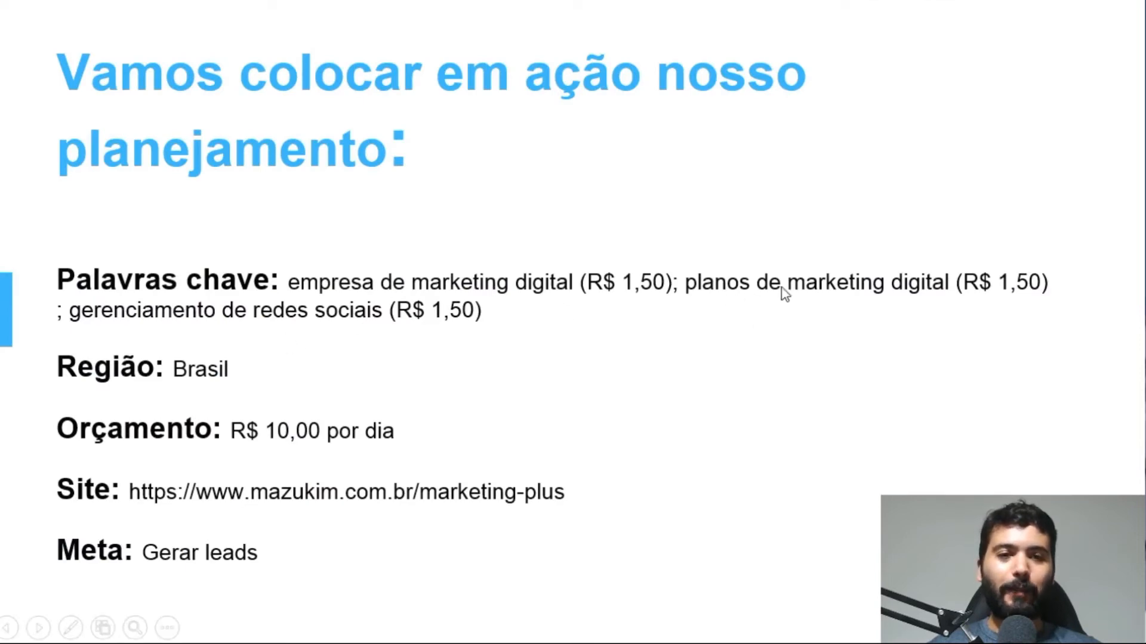
key(alt+Tab)
click(272, 415)
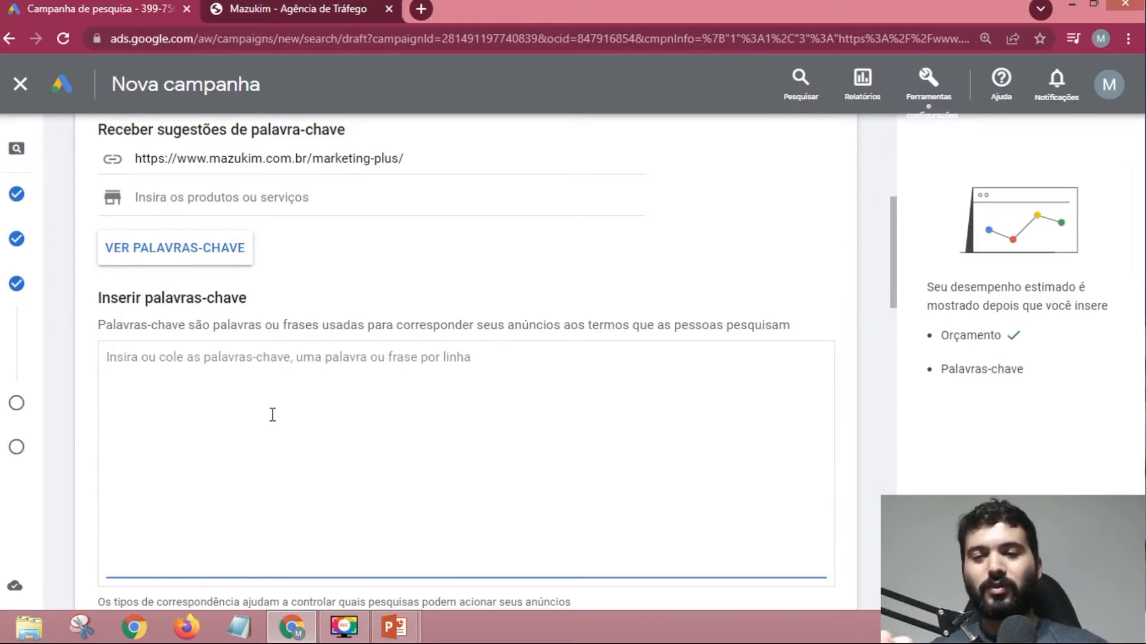
click(271, 414)
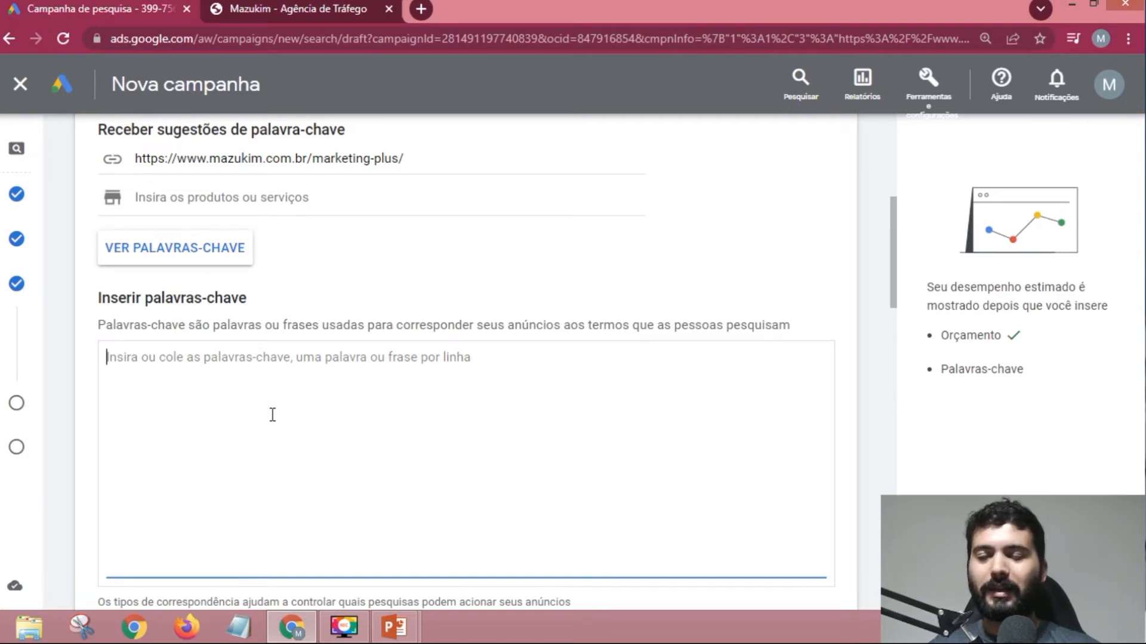
text(empre)
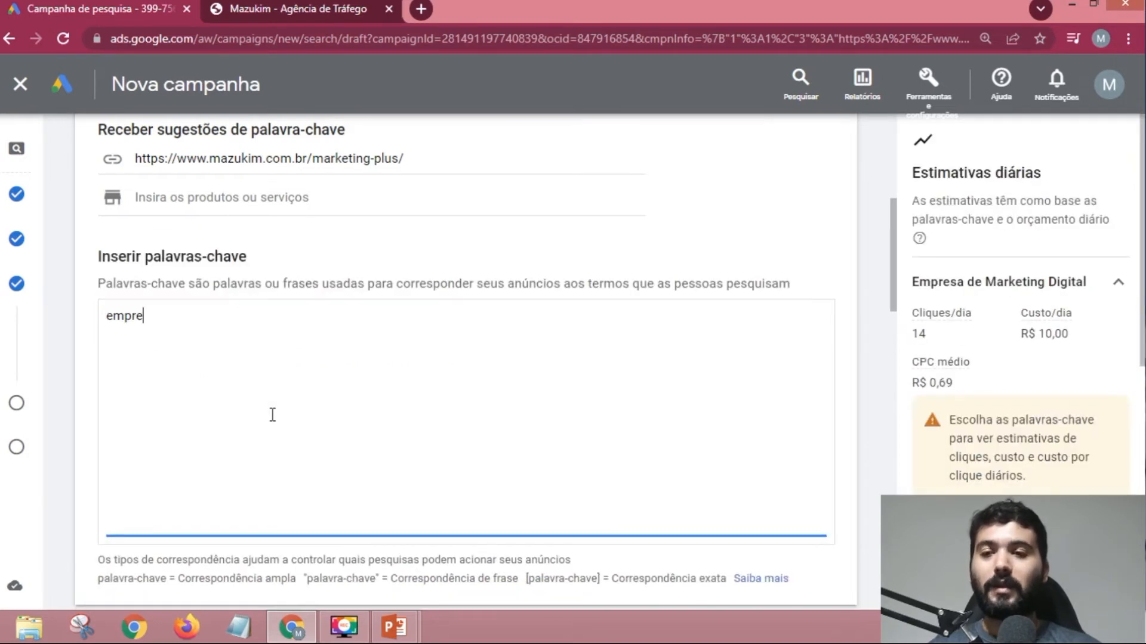
key(alt+Tab)
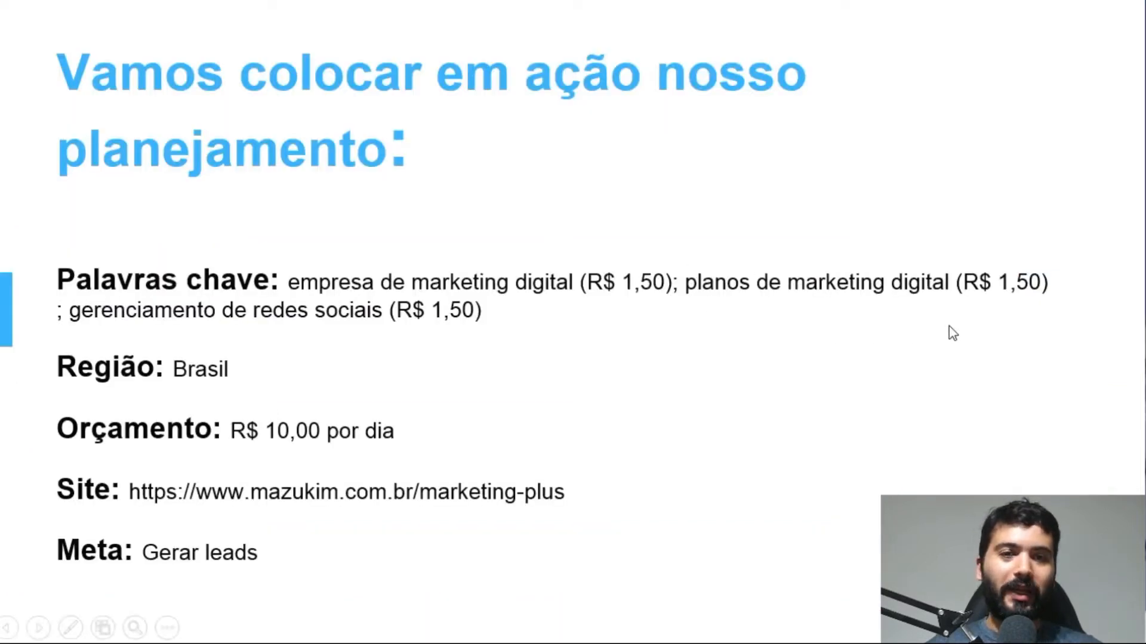
key(alt+Tab)
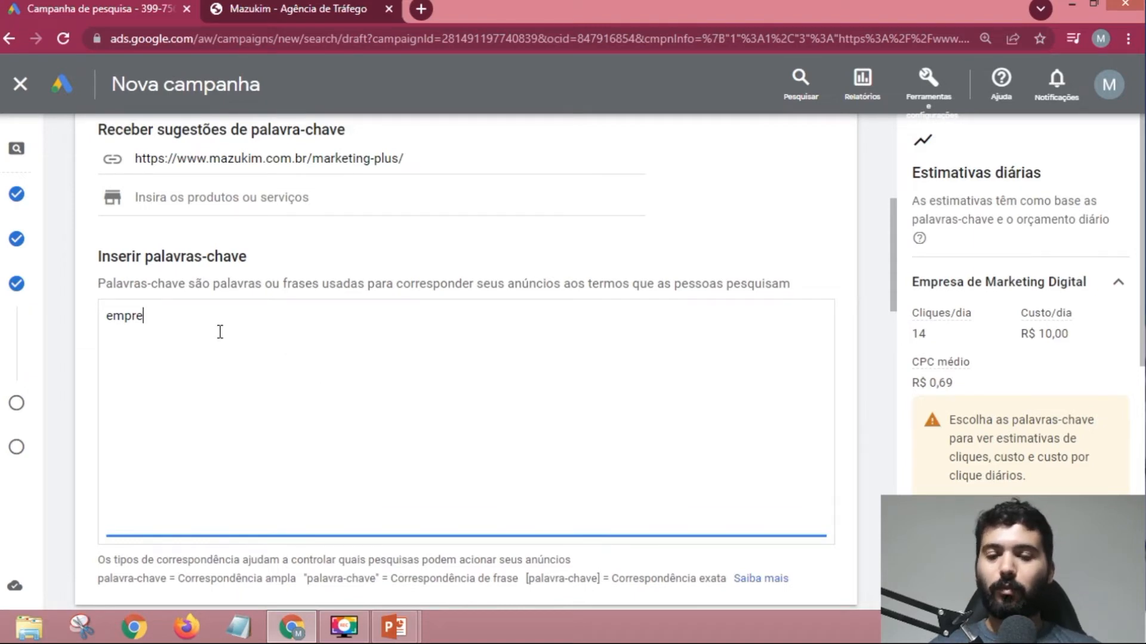
text(sa de marketing digital)
key(Return)
- Add "planos de marketing digital" as the ad group's second keyword and check the daily estimates
text(pka)
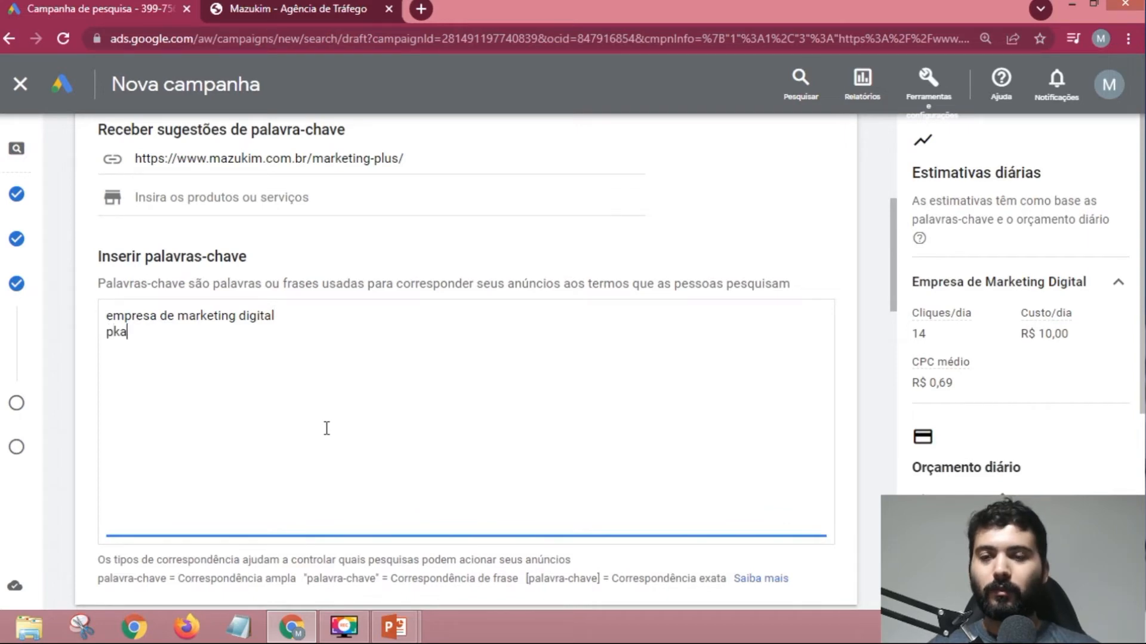
text(bis)
key(BackSpace)
key(BackSpace)
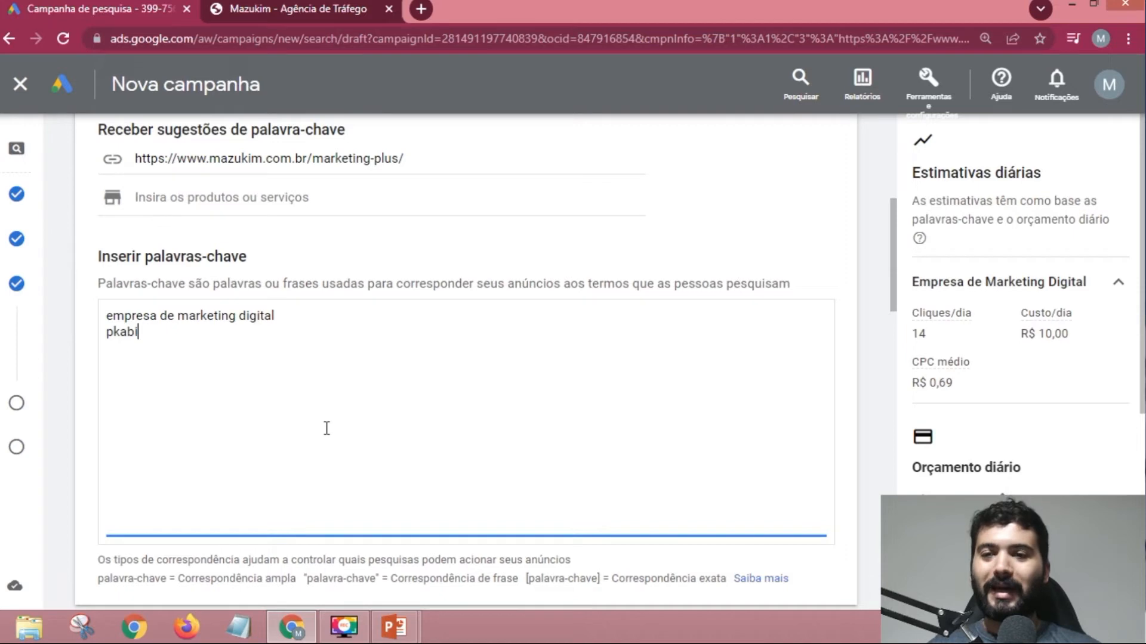
key(BackSpace)
key(BackSpace)
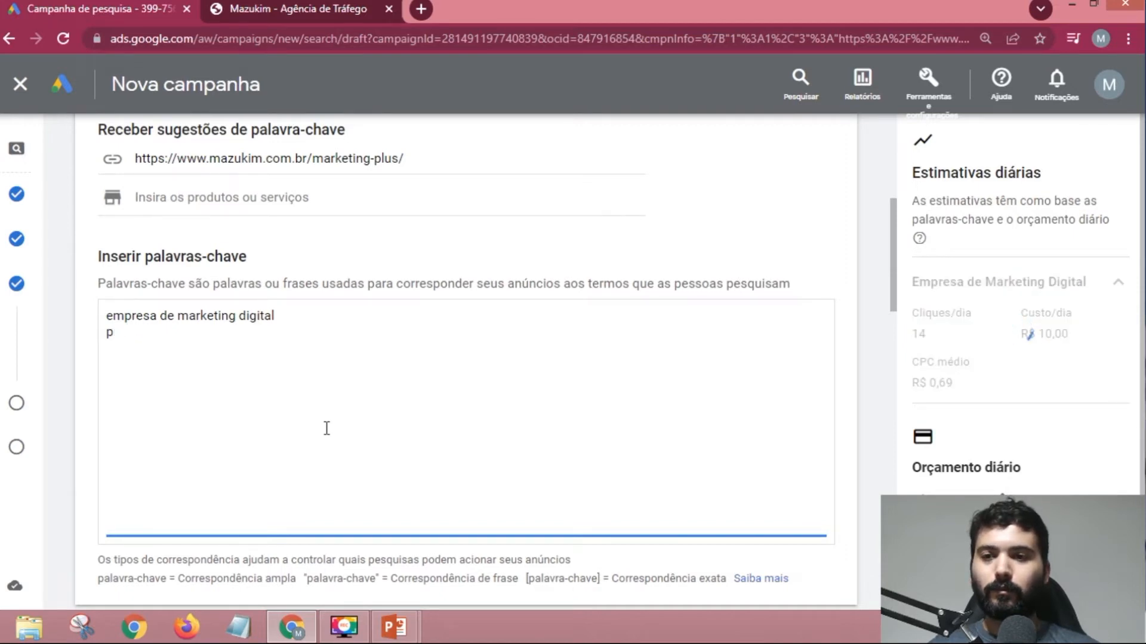
text(l)
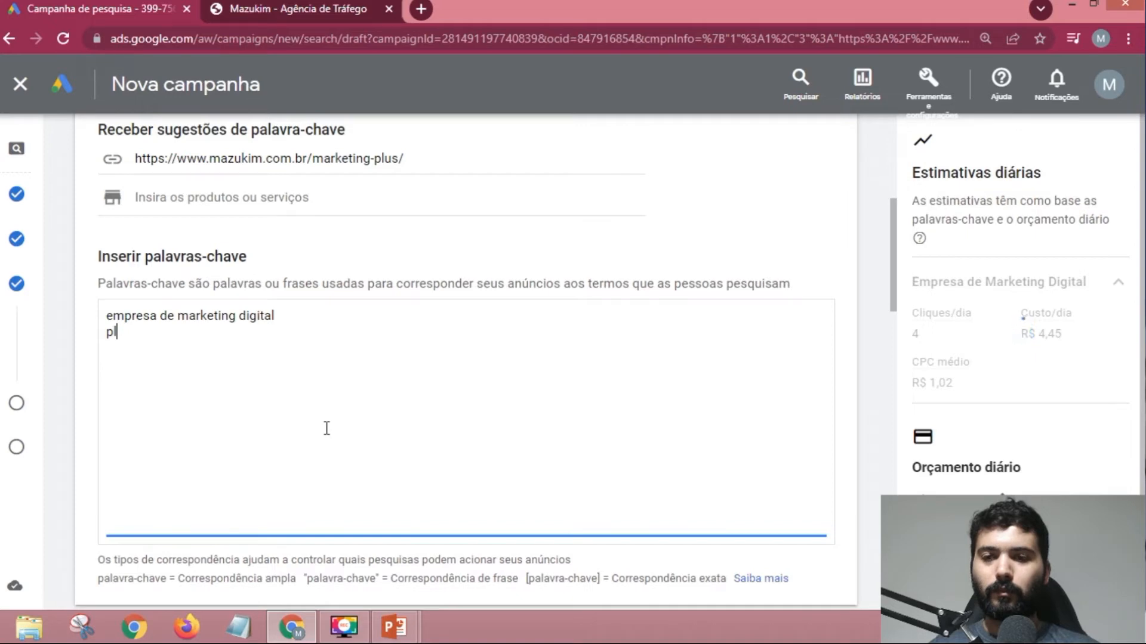
text(anos de marketing dit)
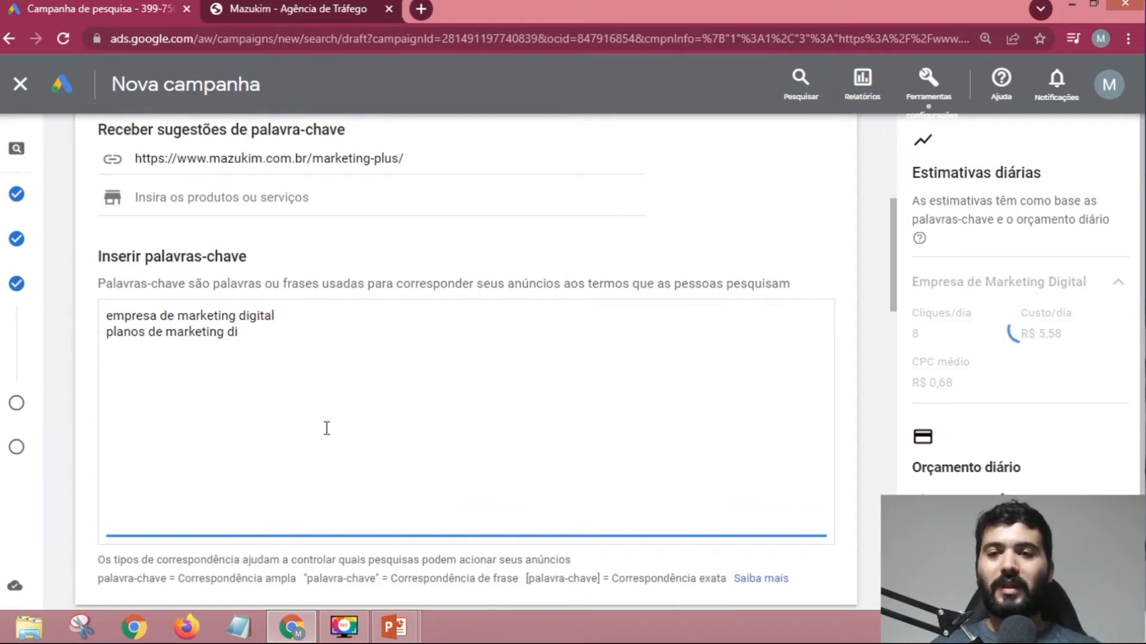
text(gital)
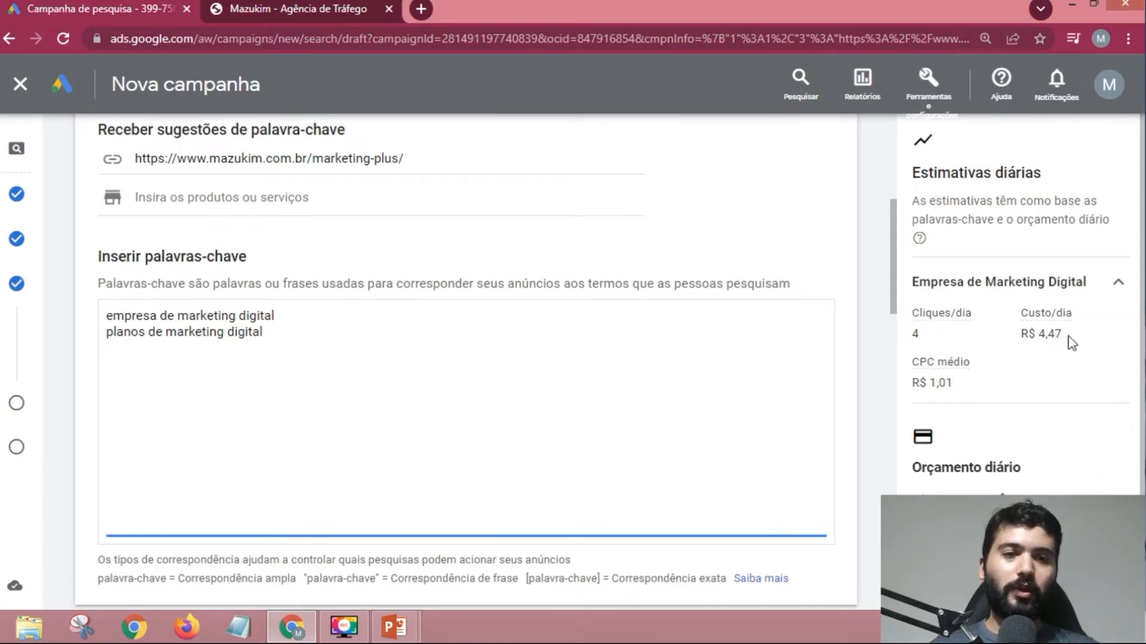
mouse_move(1050, 334)
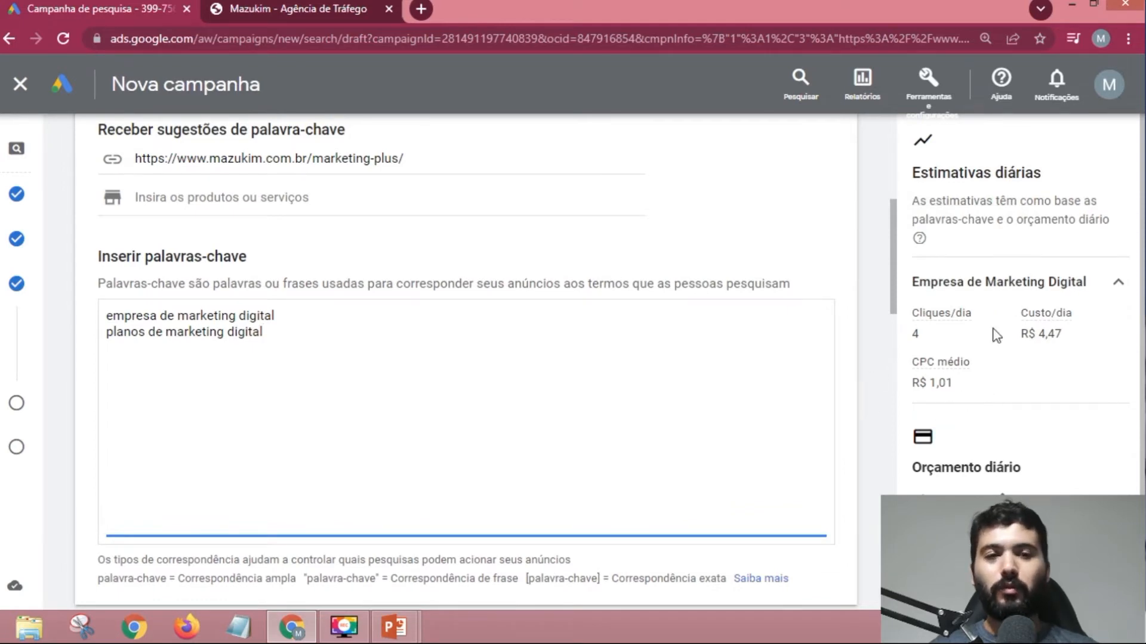
scroll(1002, 358, down, 1)
scroll(1015, 376, up, 1)
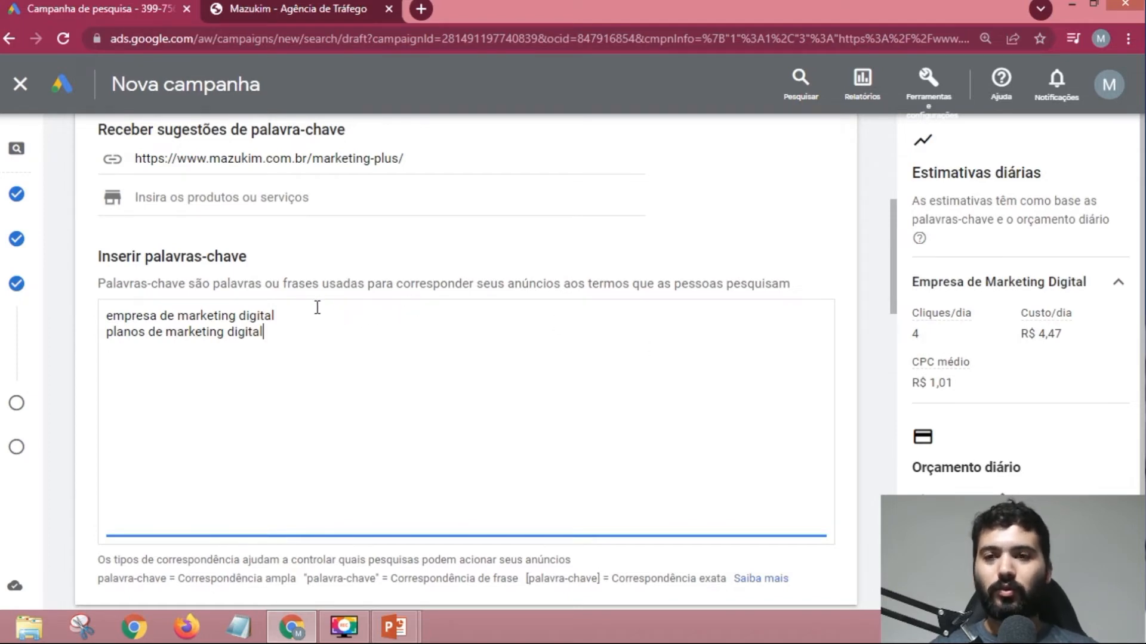
- Review the ad's final URL against the Mazukim site, viewing its Google Ads, Facebook and agency-hiring pages, and return to the campaign draft
scroll(310, 298, down, 8)
scroll(277, 264, down, 1)
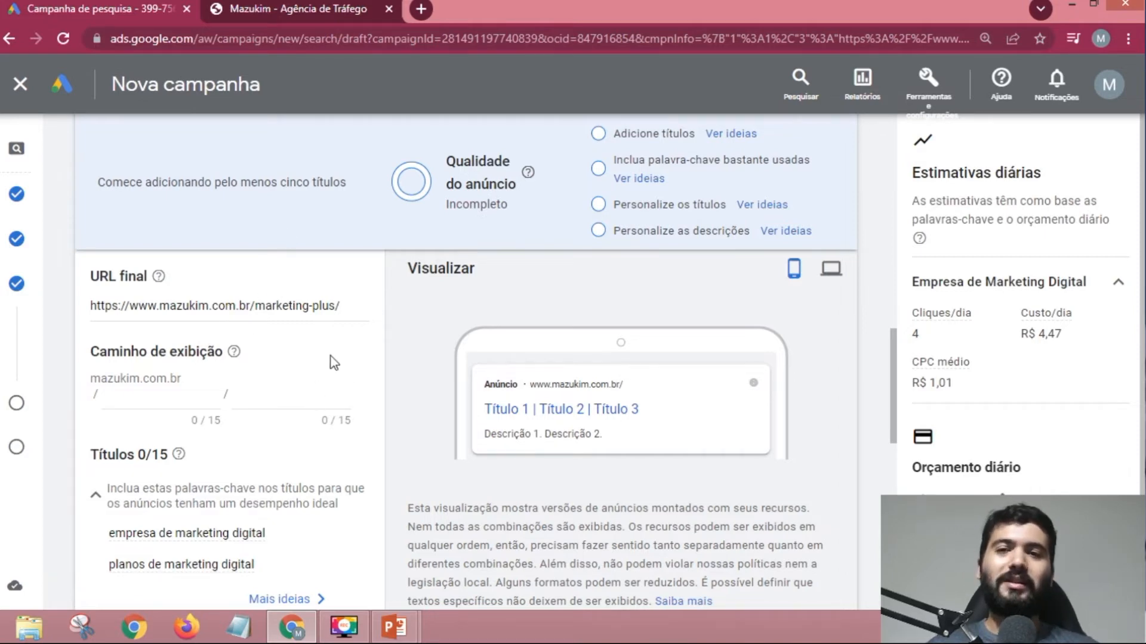
click(266, 13)
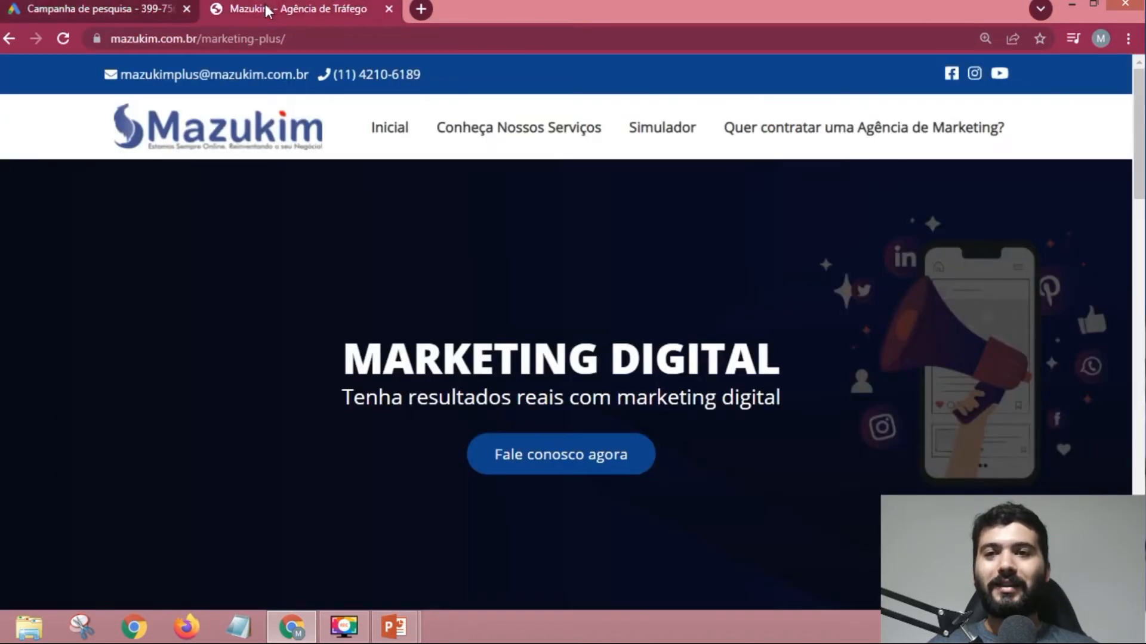
mouse_move(528, 140)
click(507, 187)
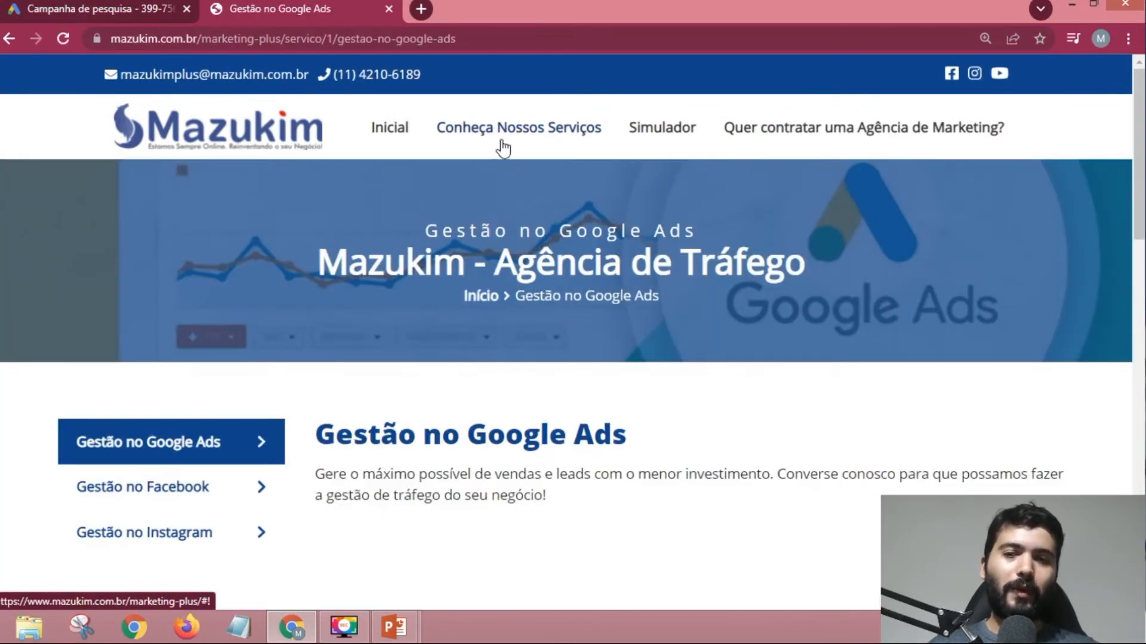
mouse_move(510, 147)
click(502, 216)
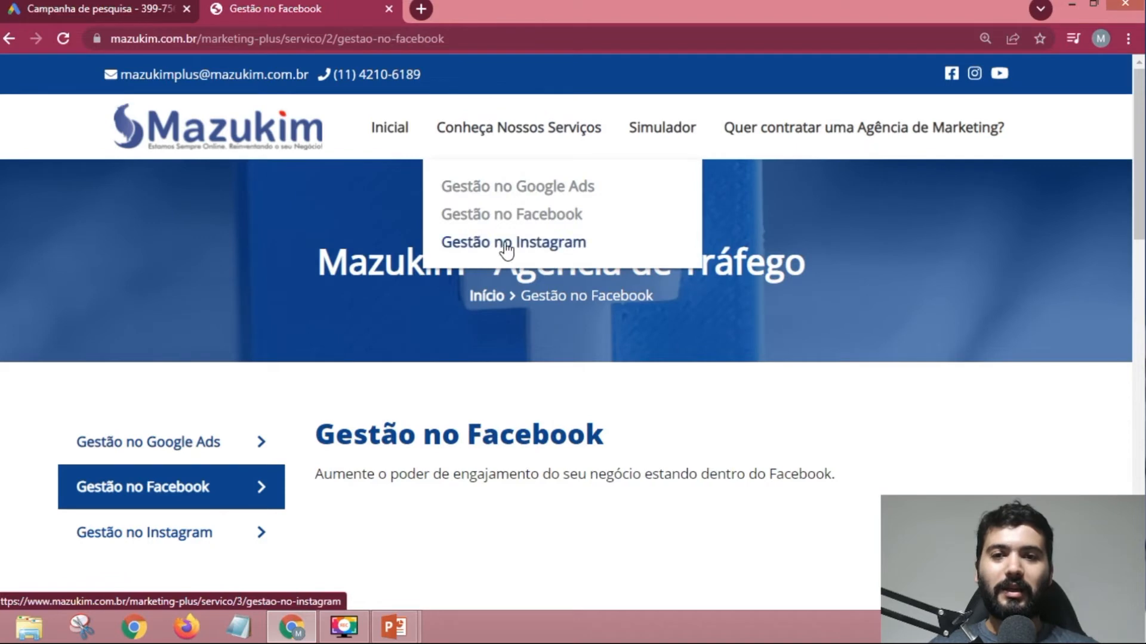
click(798, 133)
scroll(514, 197, down, 3)
scroll(441, 195, up, 3)
click(265, 128)
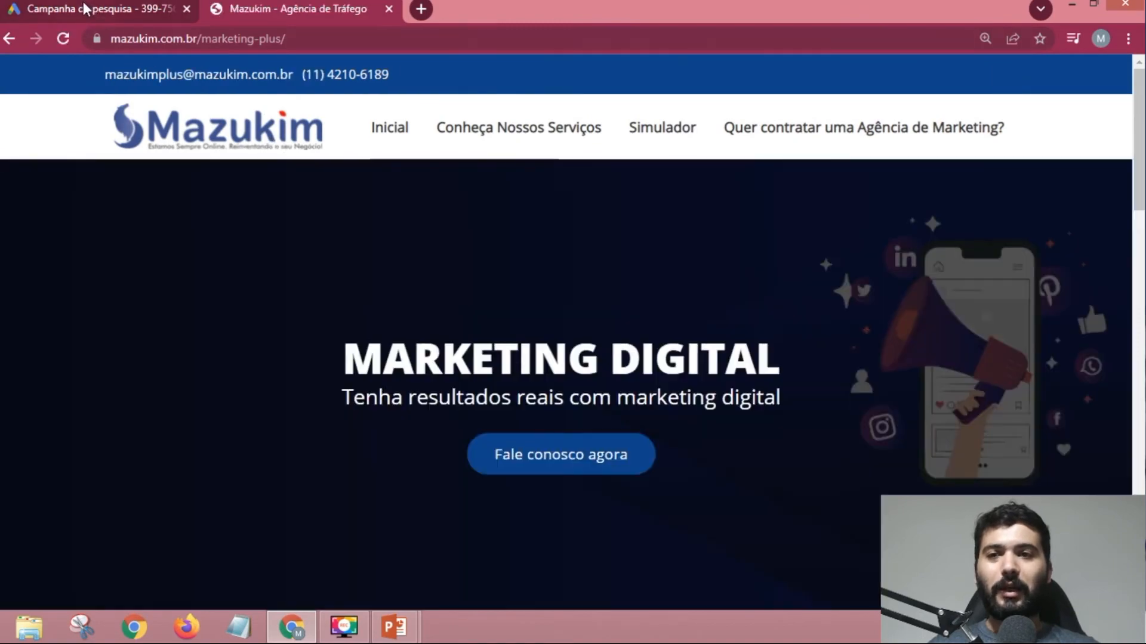
scroll(519, 325, down, 10)
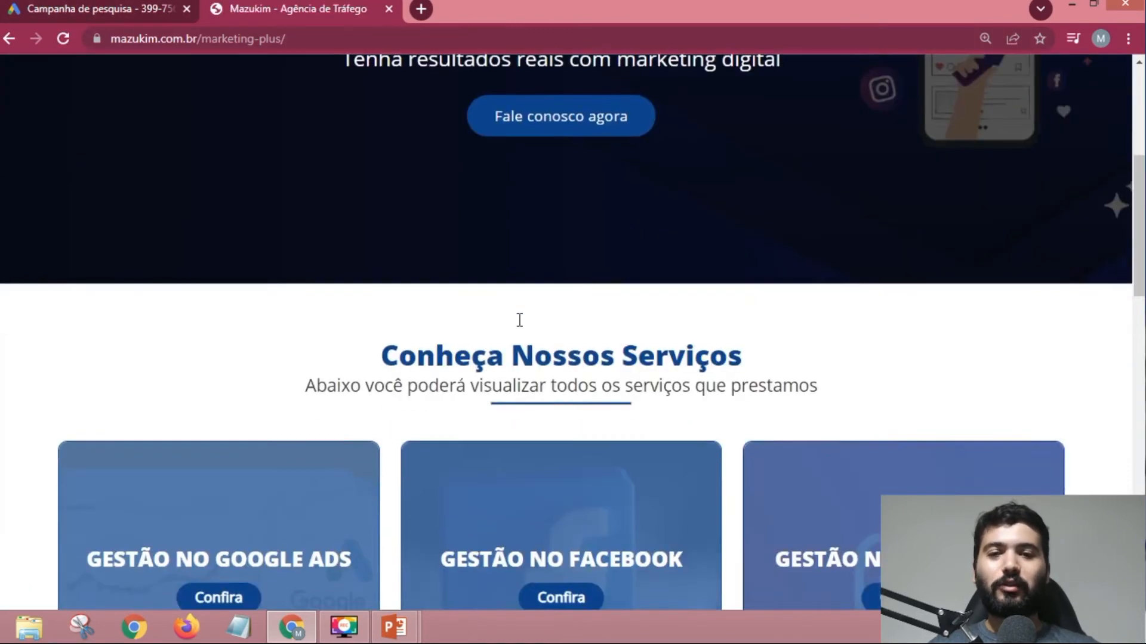
scroll(468, 348, up, 10)
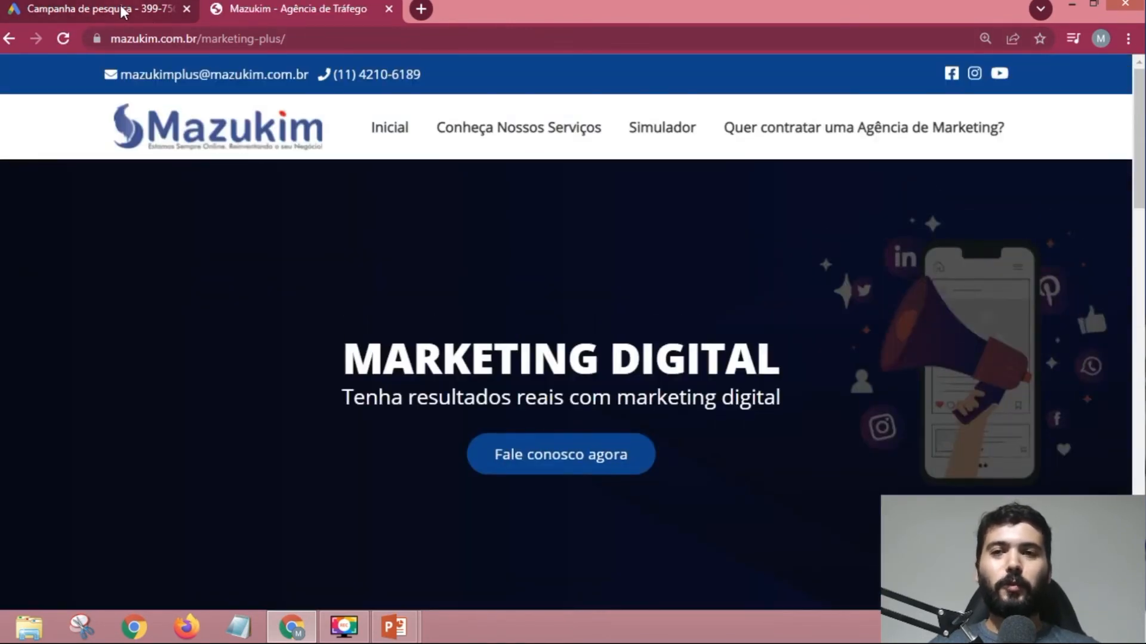
click(122, 11)
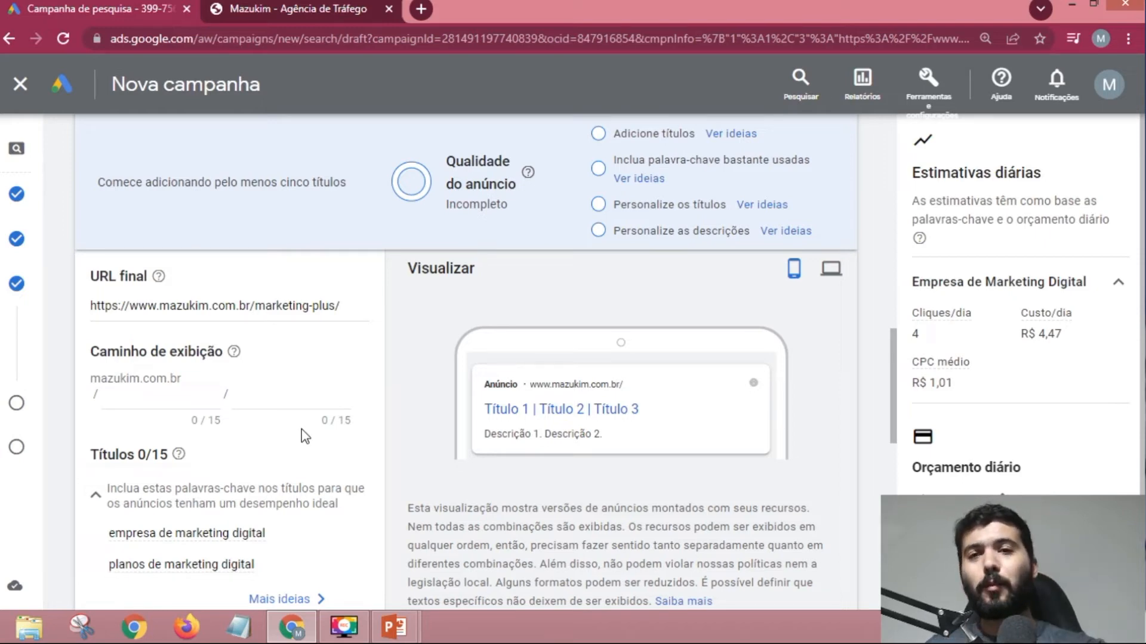
- Recheck the landing page and look over the ad's URL, title and description fields in the campaign draft
click(326, 8)
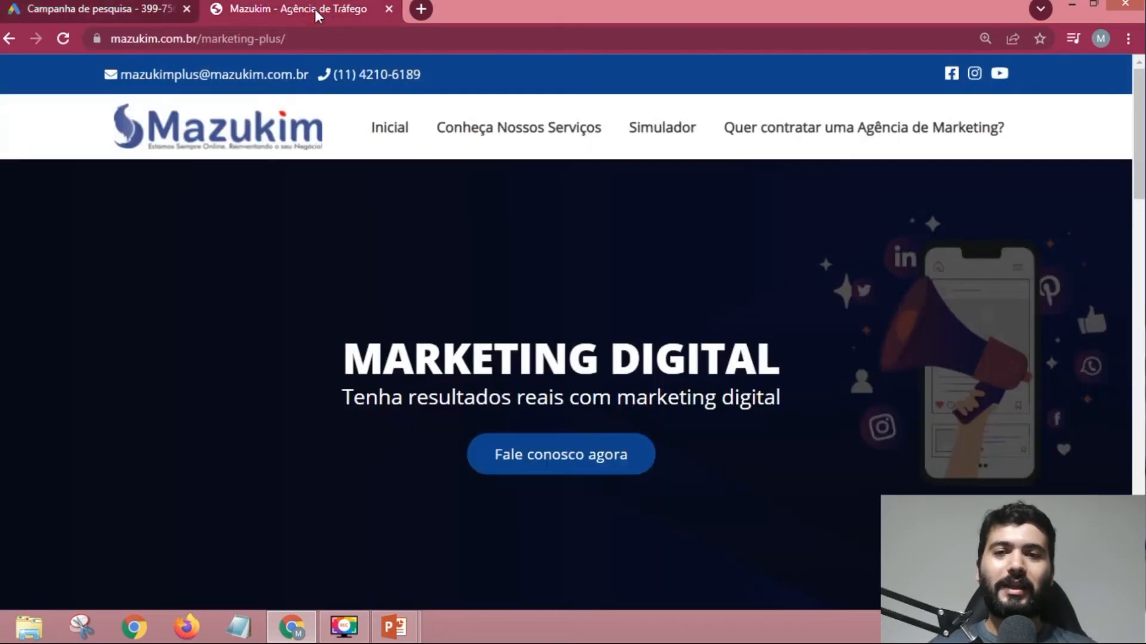
click(121, 5)
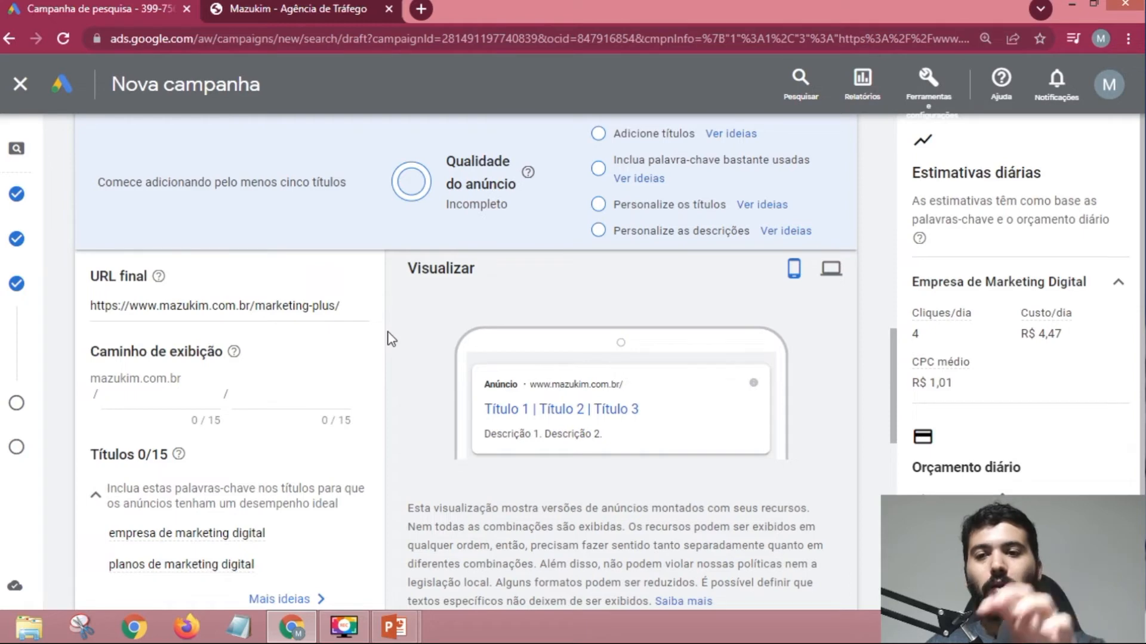
scroll(179, 382, down, 10)
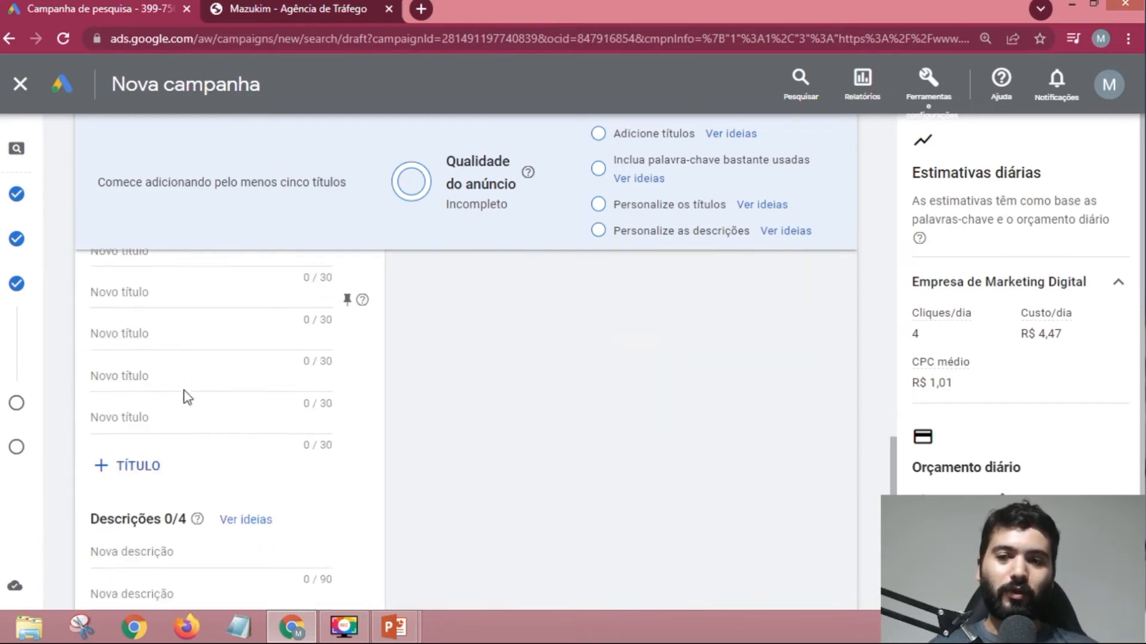
scroll(200, 428, up, 3)
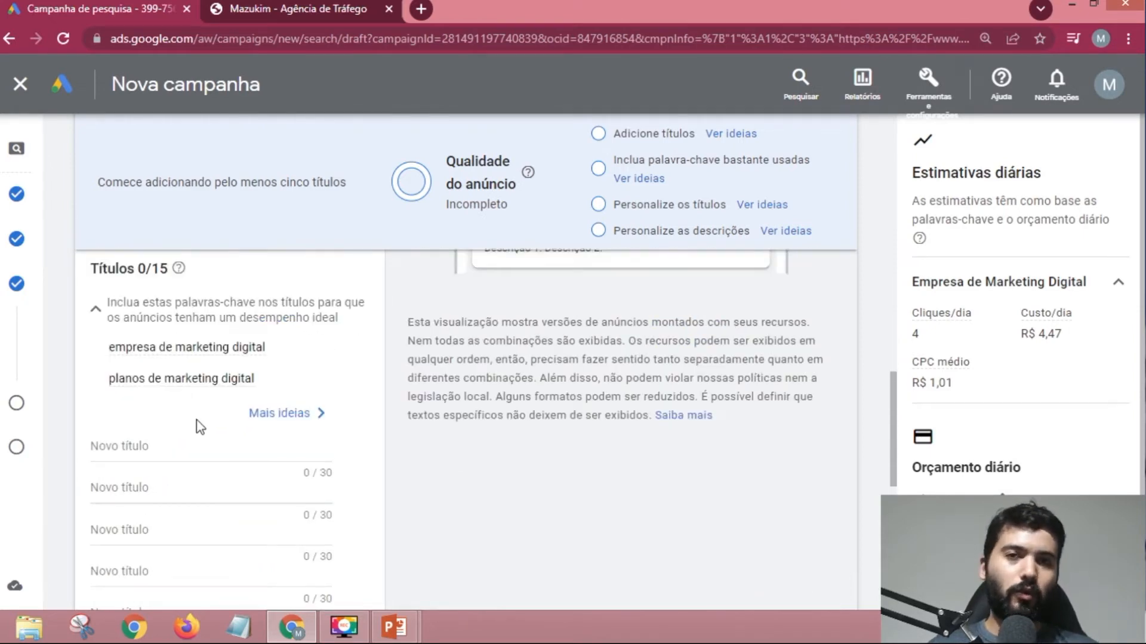
scroll(200, 428, up, 5)
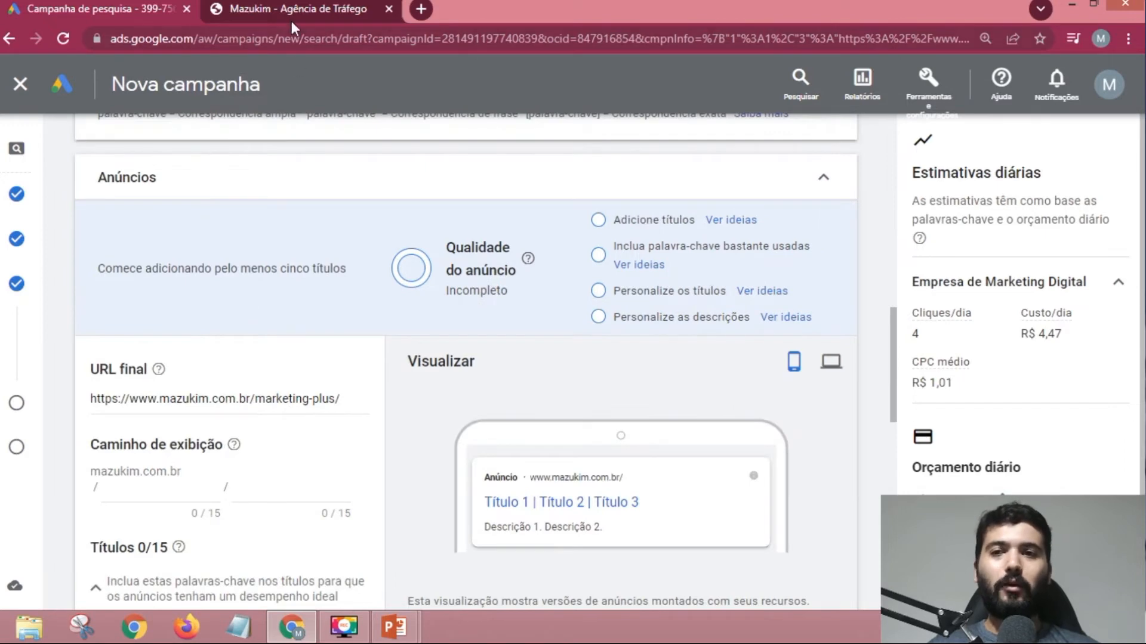
- View the Gestão no Google Ads page on the Mazukim site, go back to its home page and return to the campaign draft
click(291, 18)
scroll(597, 412, down, 3)
scroll(544, 382, up, 3)
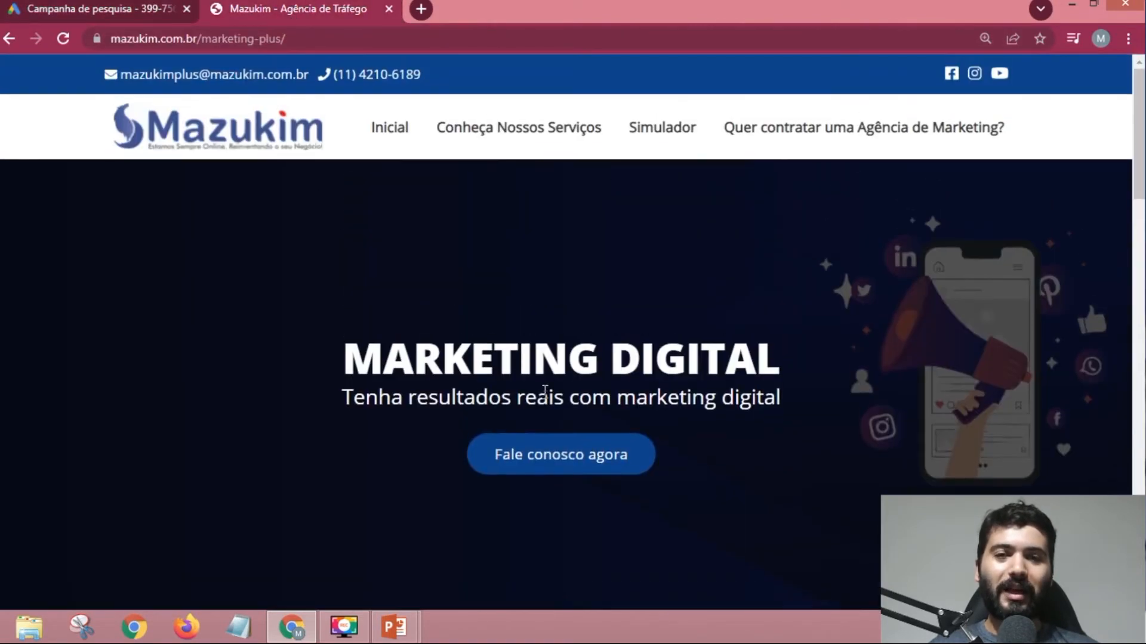
mouse_move(535, 146)
click(520, 188)
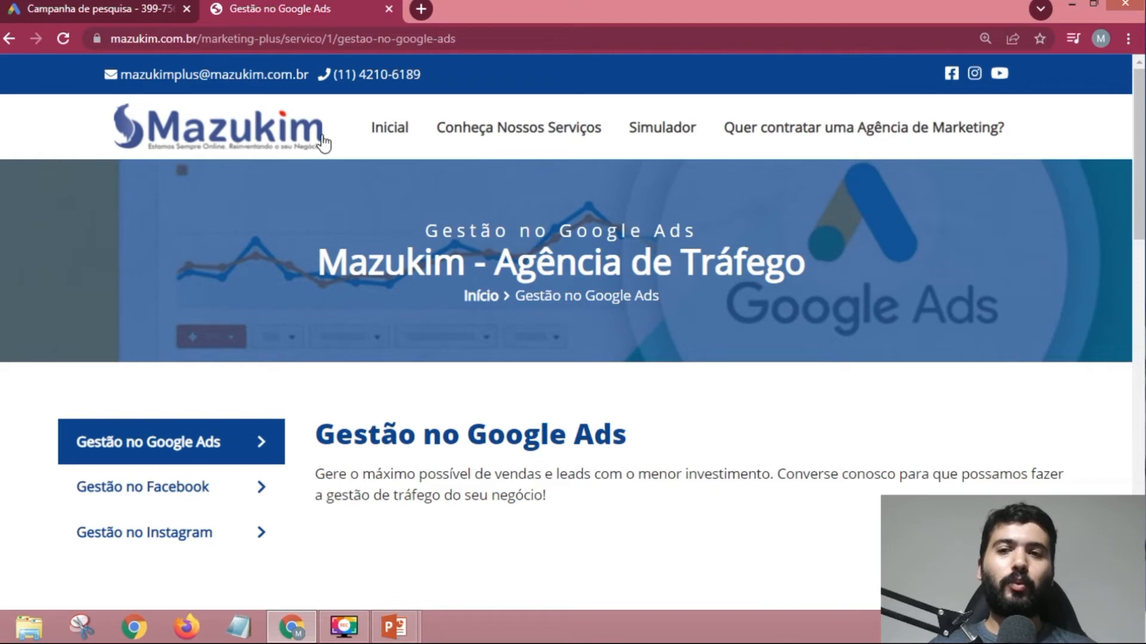
click(285, 142)
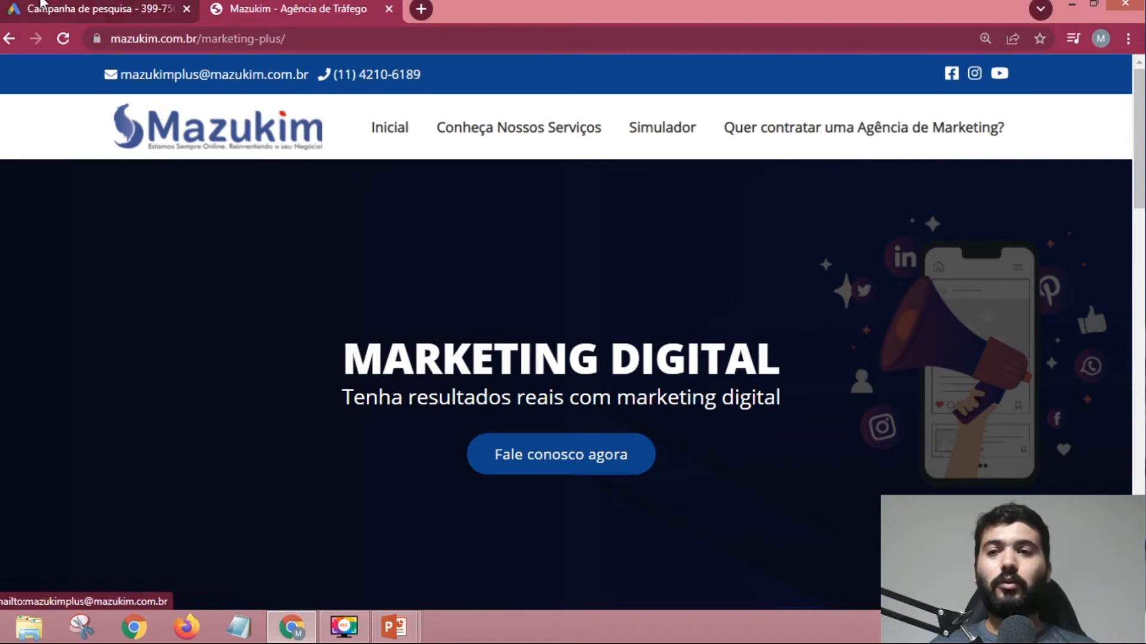
click(109, 6)
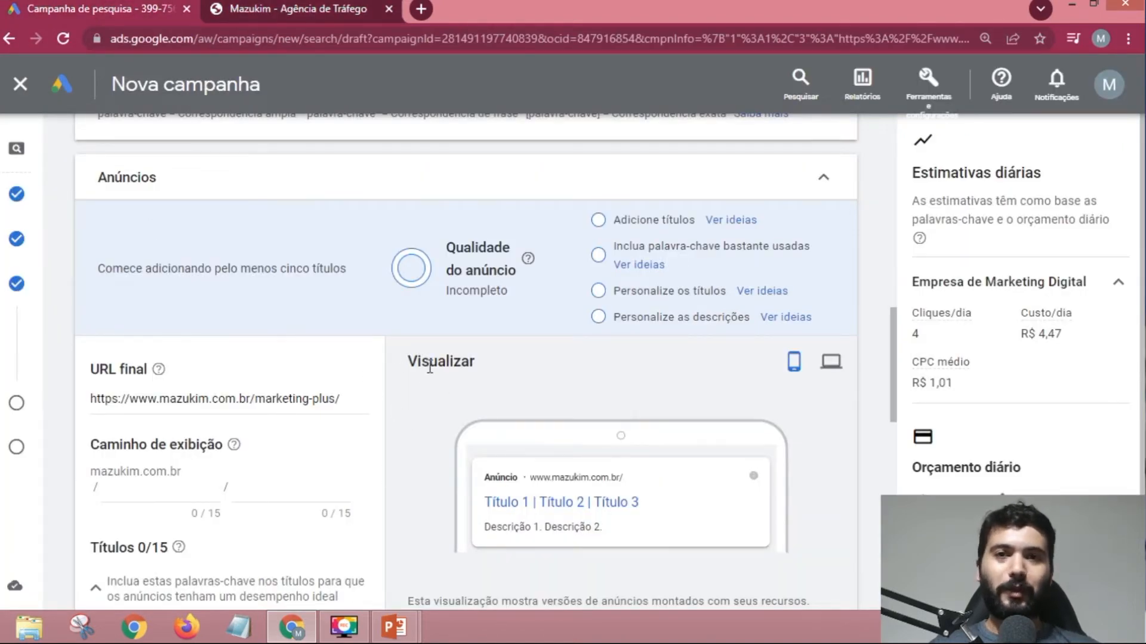
- Activate the ad's first display path field, and search Google in a new tab for "empresa de marketing digital" to examine competitors' display paths
scroll(429, 368, down, 2)
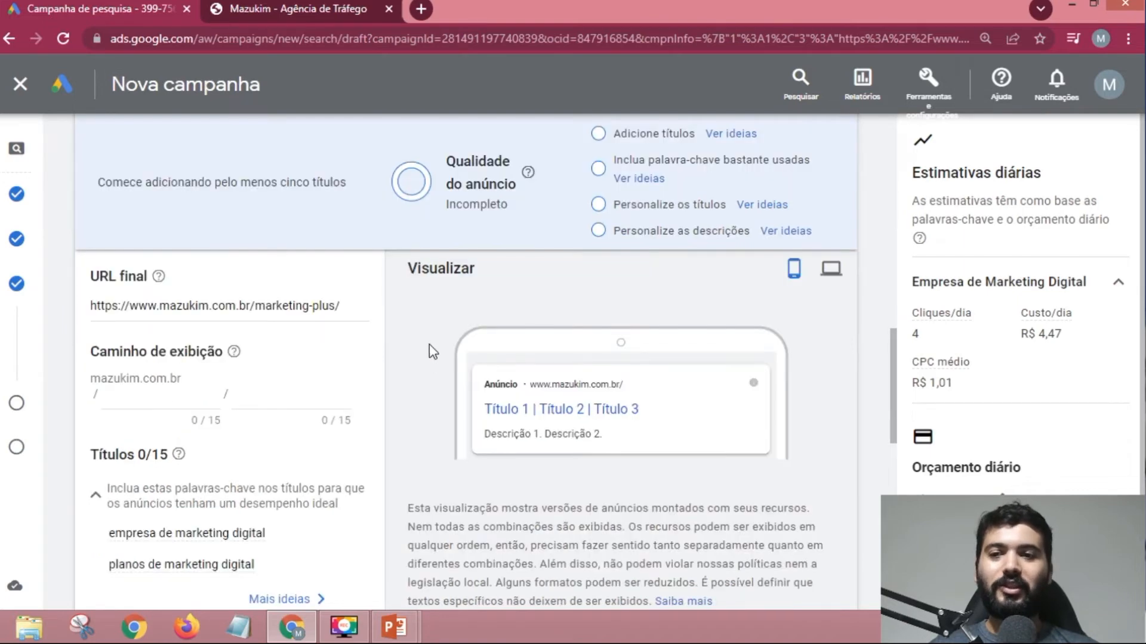
scroll(285, 321, down, 2)
click(162, 315)
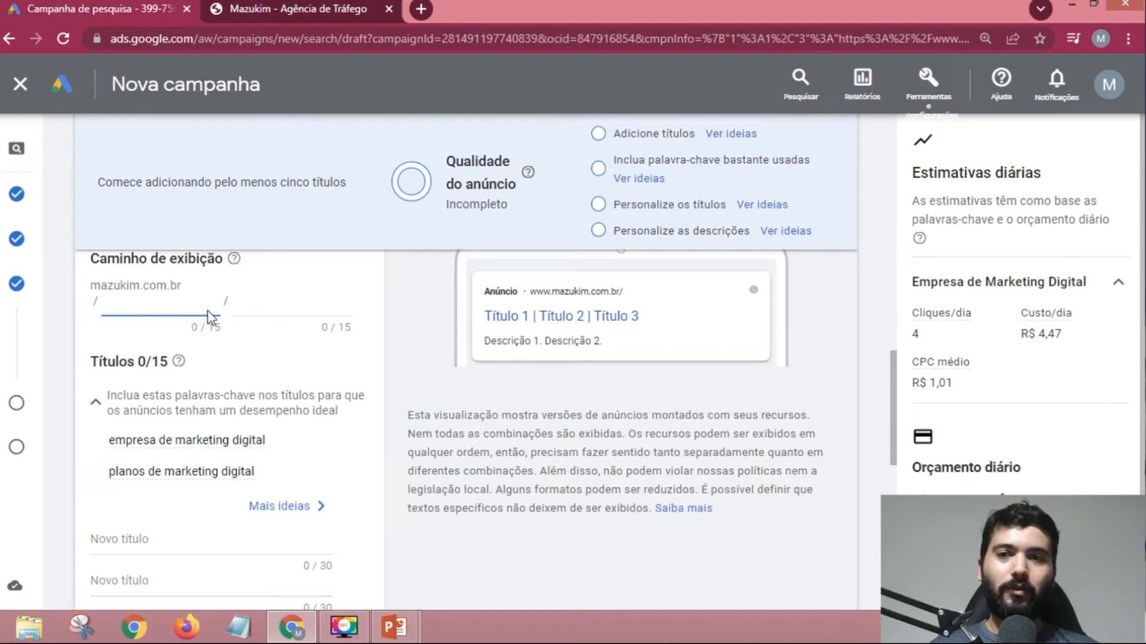
click(421, 9)
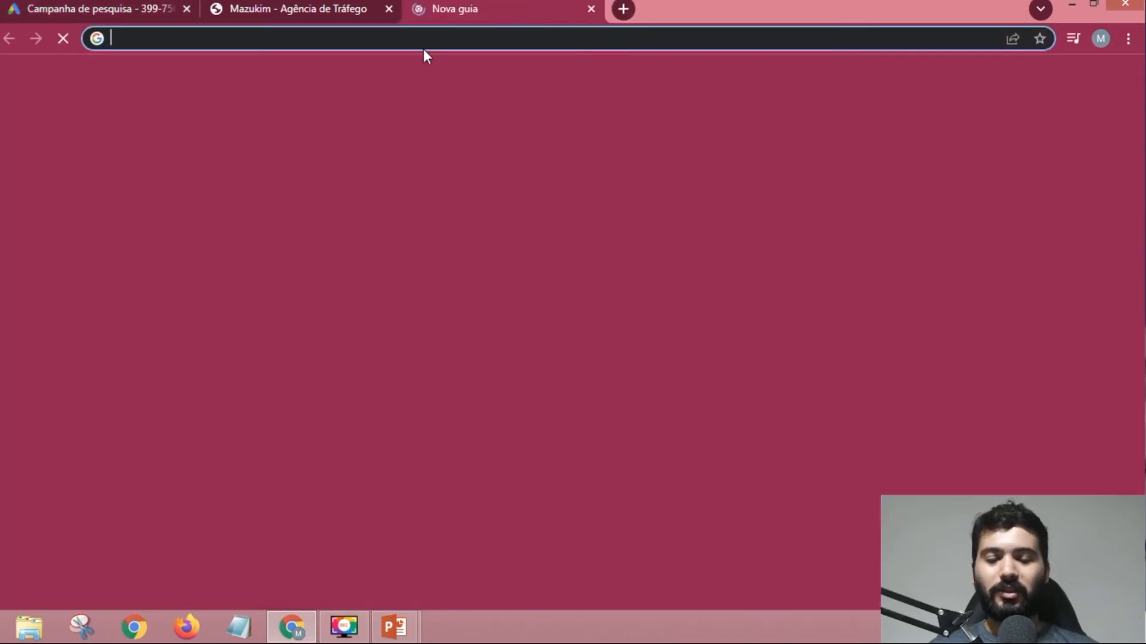
text(ma)
key(BackSpace)
key(BackSpace)
key(BackSpace)
text(empresa)
key(Return)
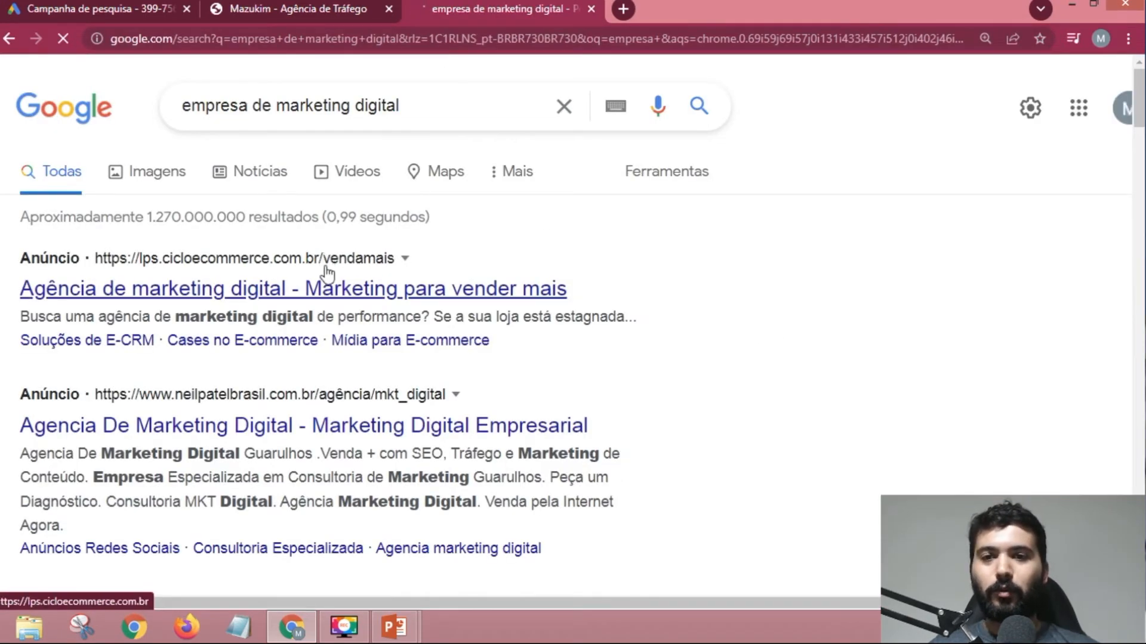
scroll(409, 253, down, 1)
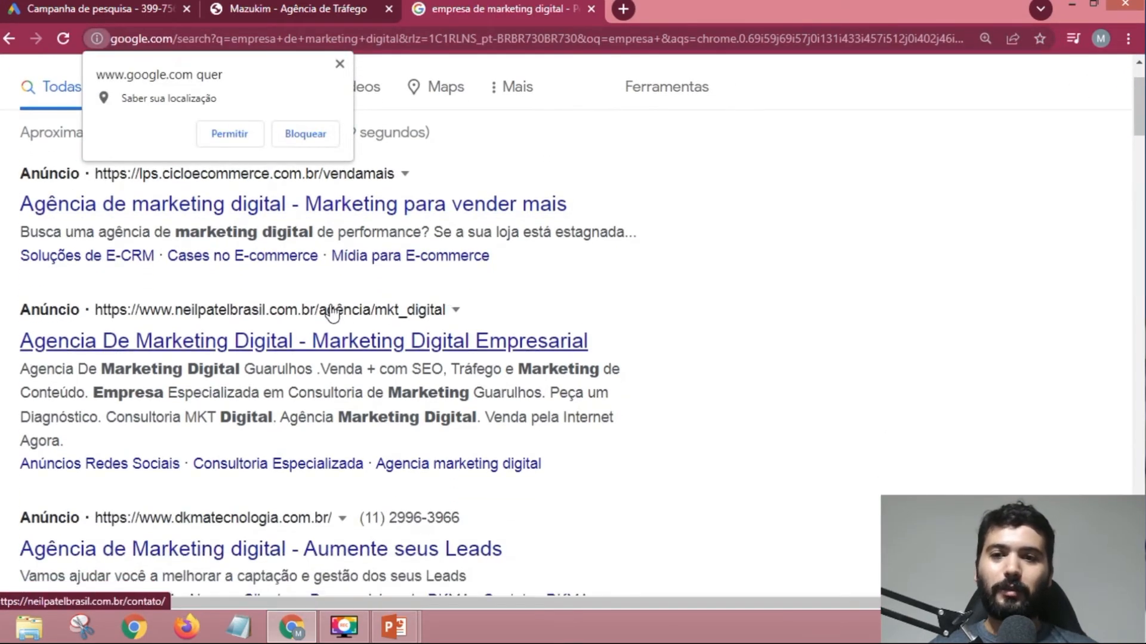
click(427, 322)
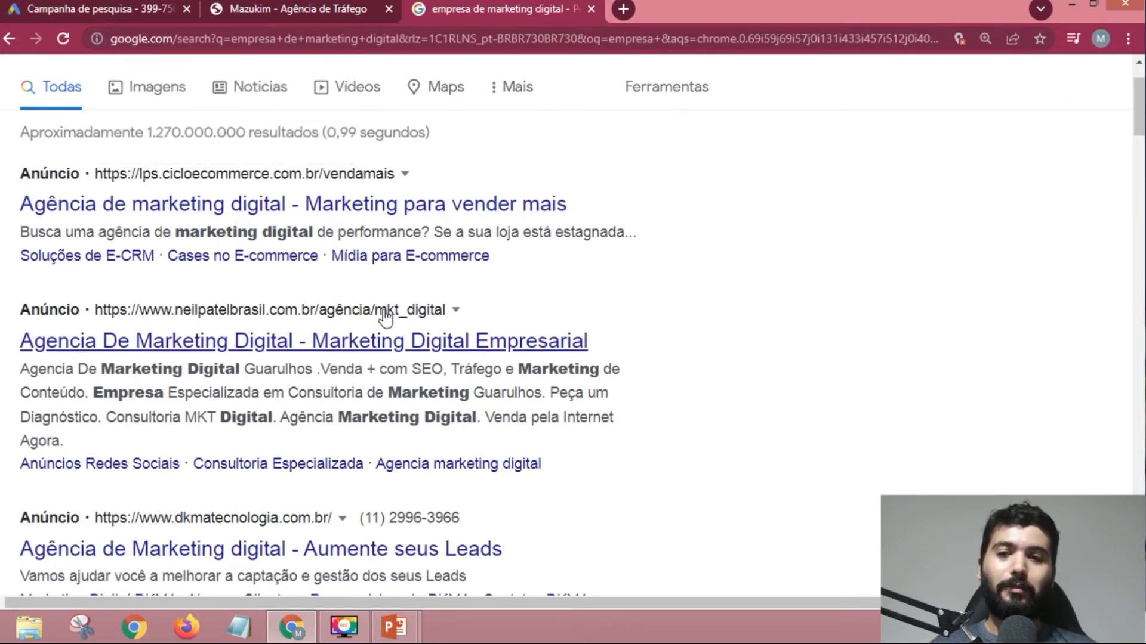
scroll(381, 311, down, 3)
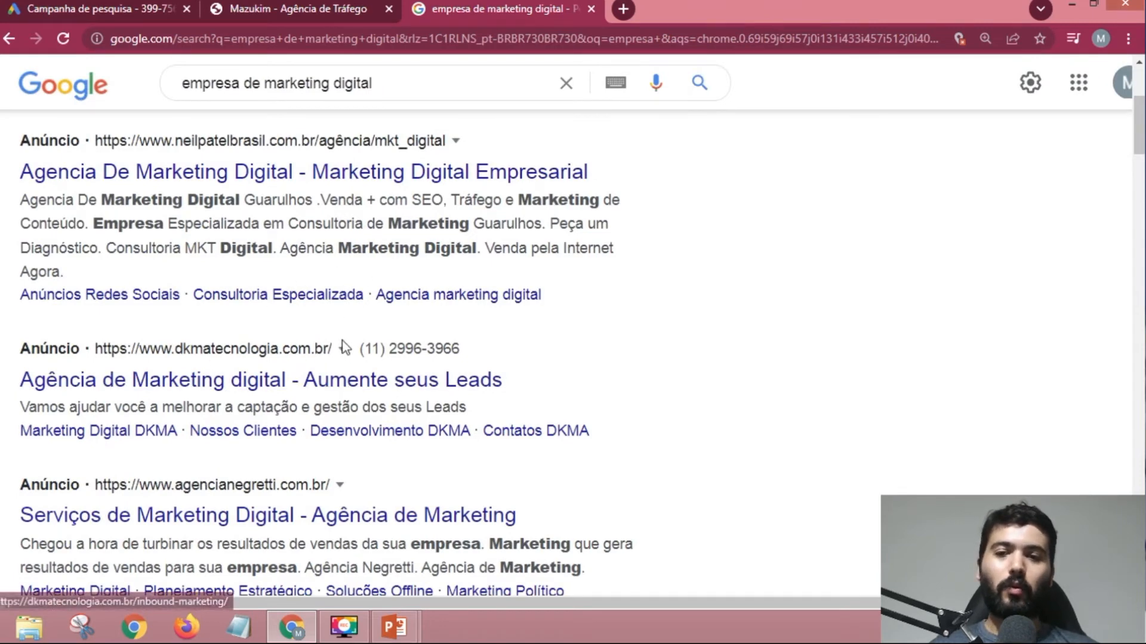
scroll(322, 352, up, 3)
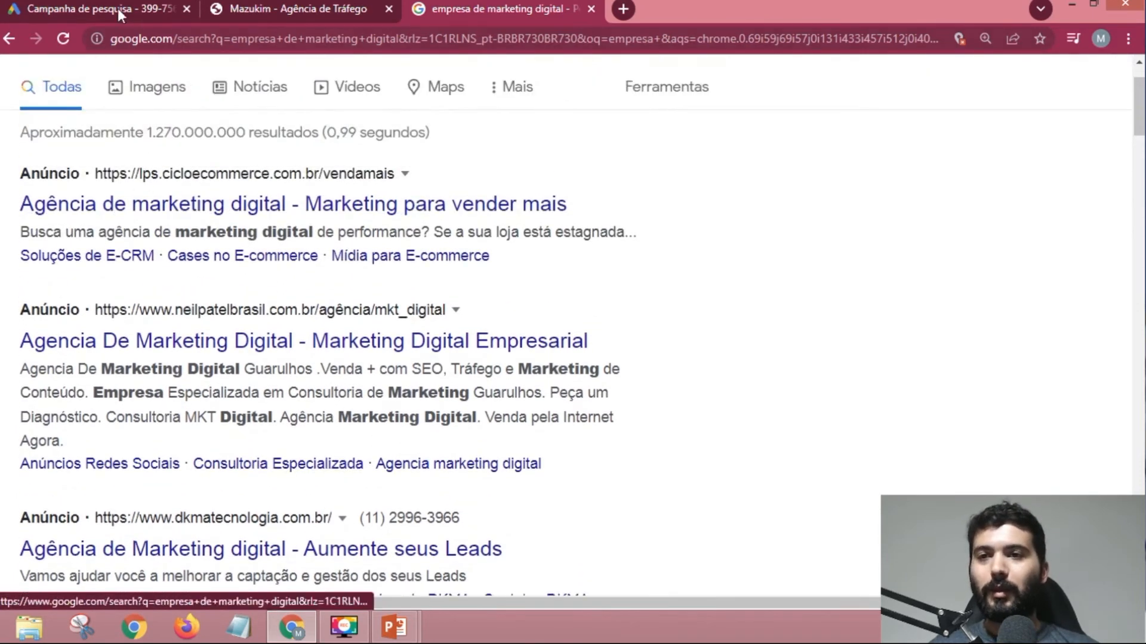
- Return to the campaign draft and set the ad's display path to marketing and contato
click(117, 9)
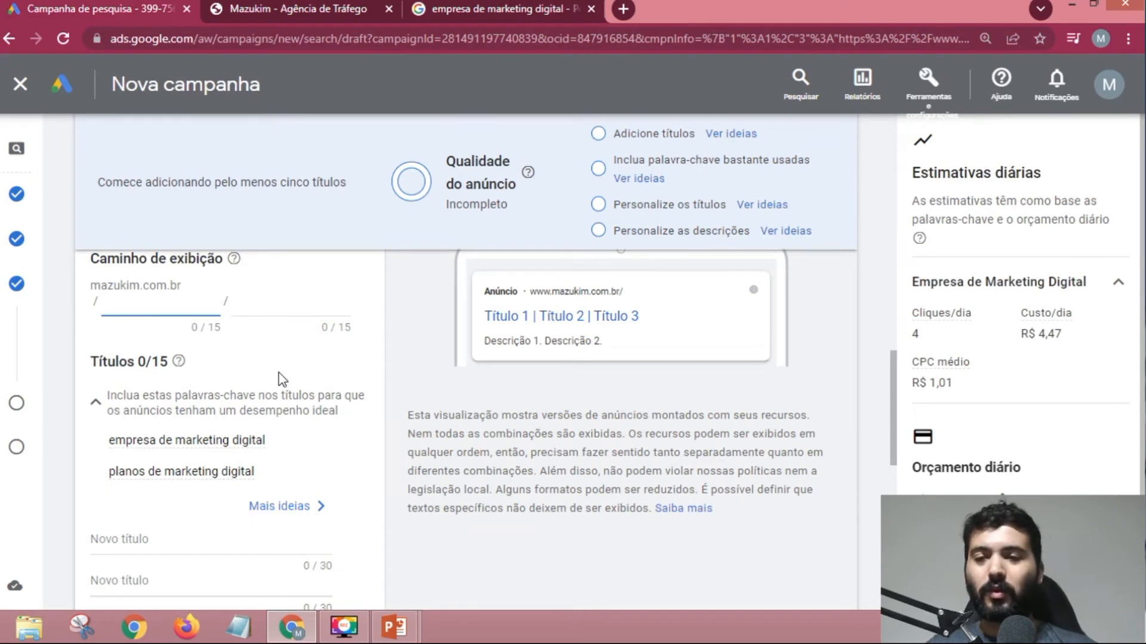
text(m)
key(BackSpace)
text(marketing)
key(Tab)
text(contato)
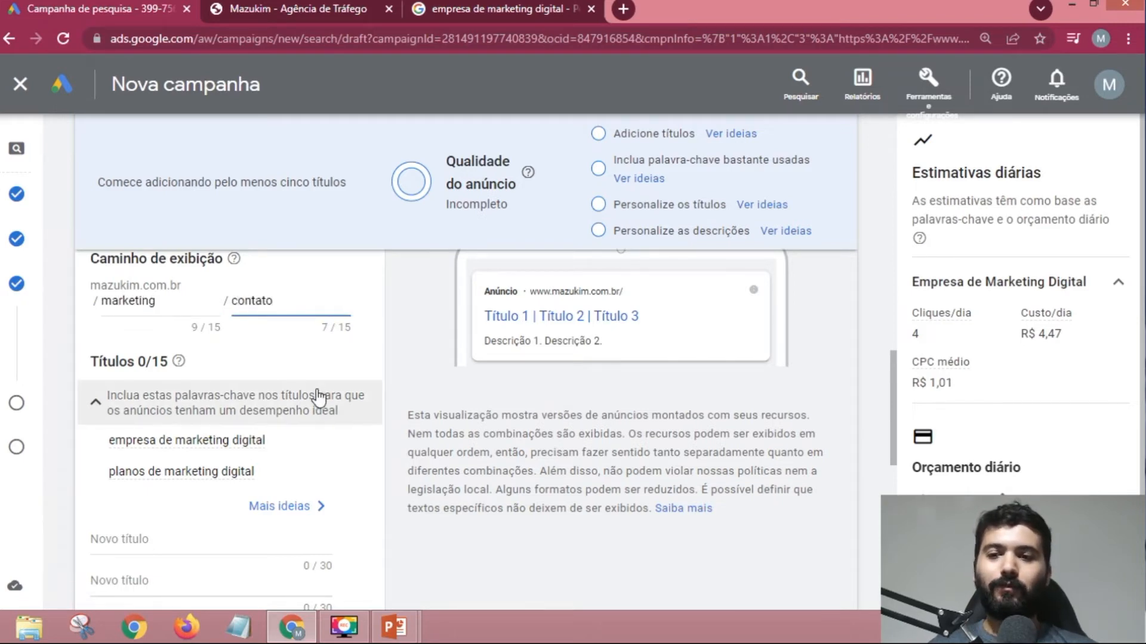
- Enter "Empresa de Marketing Digital" as the ad's first title and activate the second title field
scroll(179, 409, down, 3)
click(152, 358)
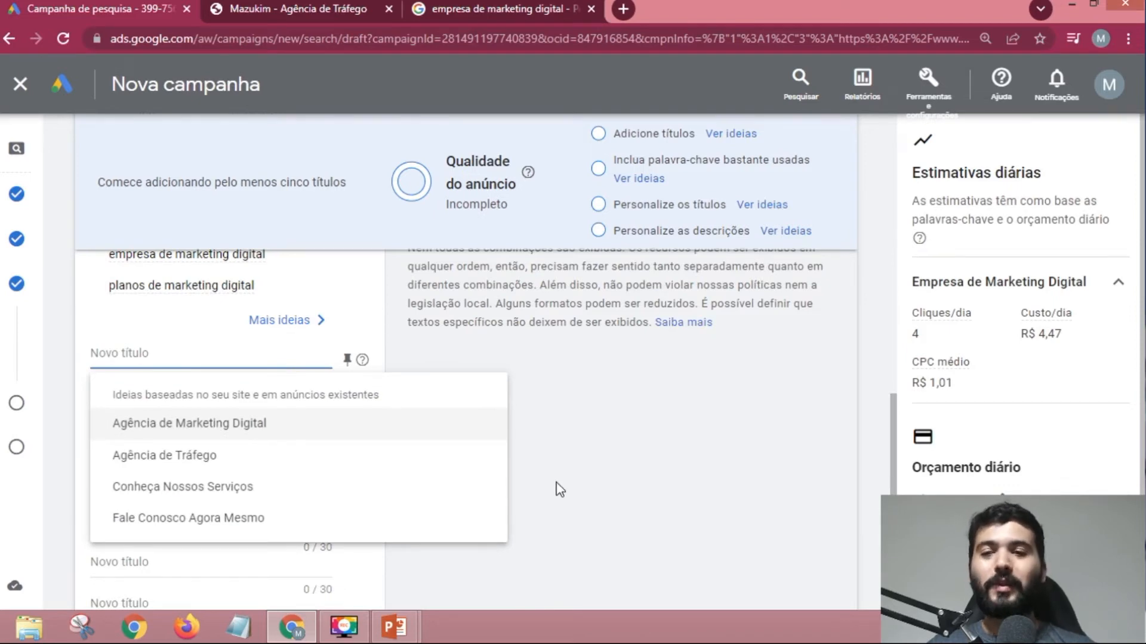
text(Empresa)
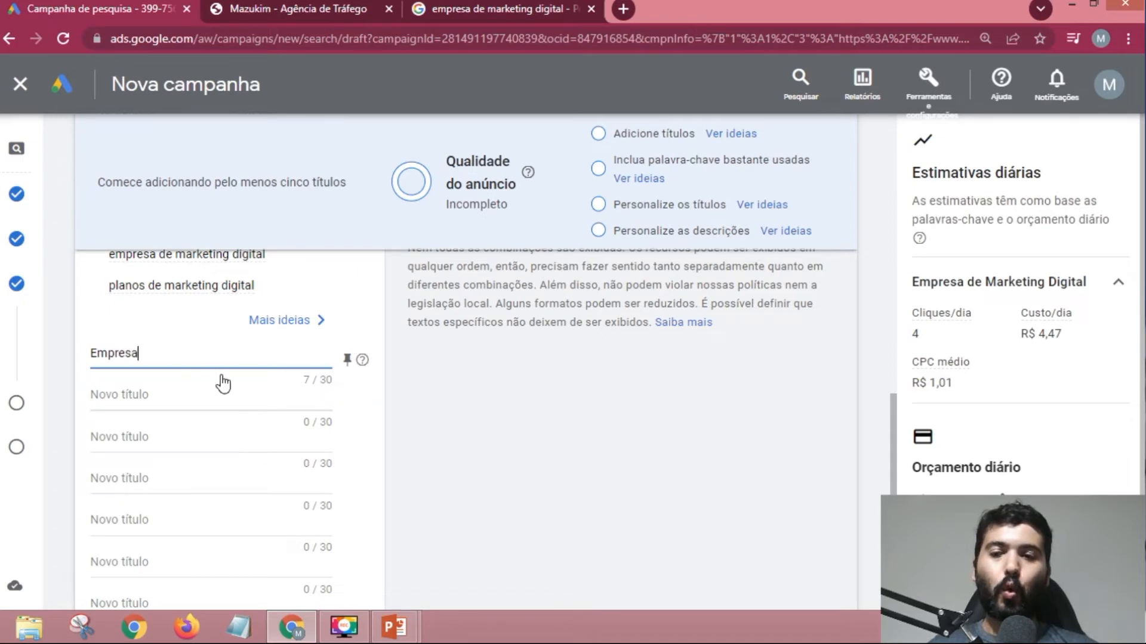
scroll(250, 399, up, 2)
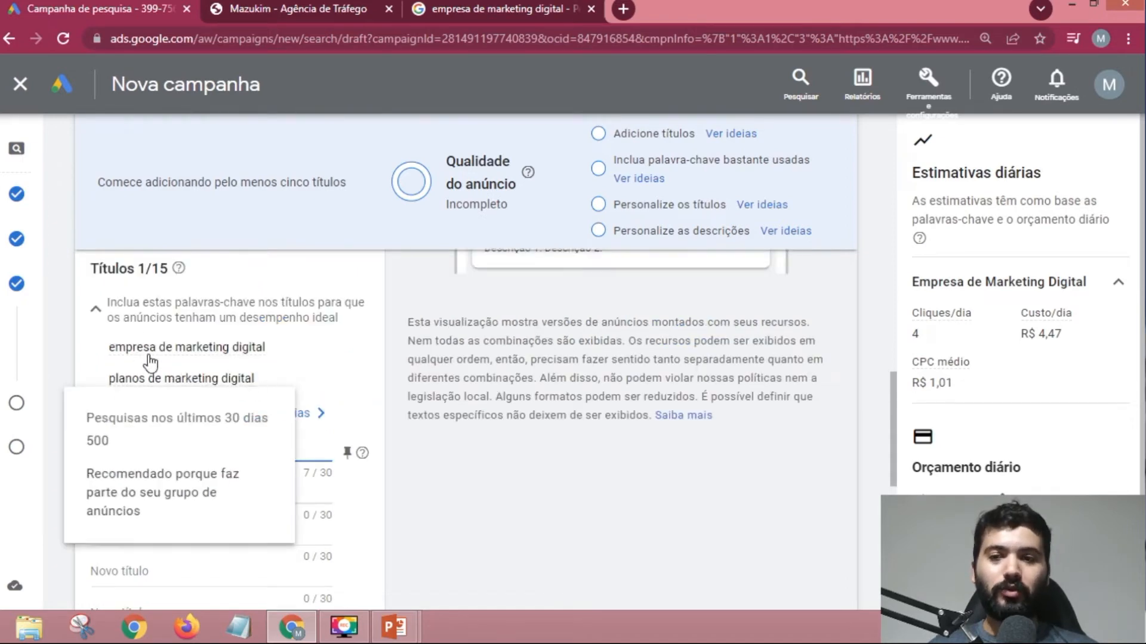
mouse_move(185, 358)
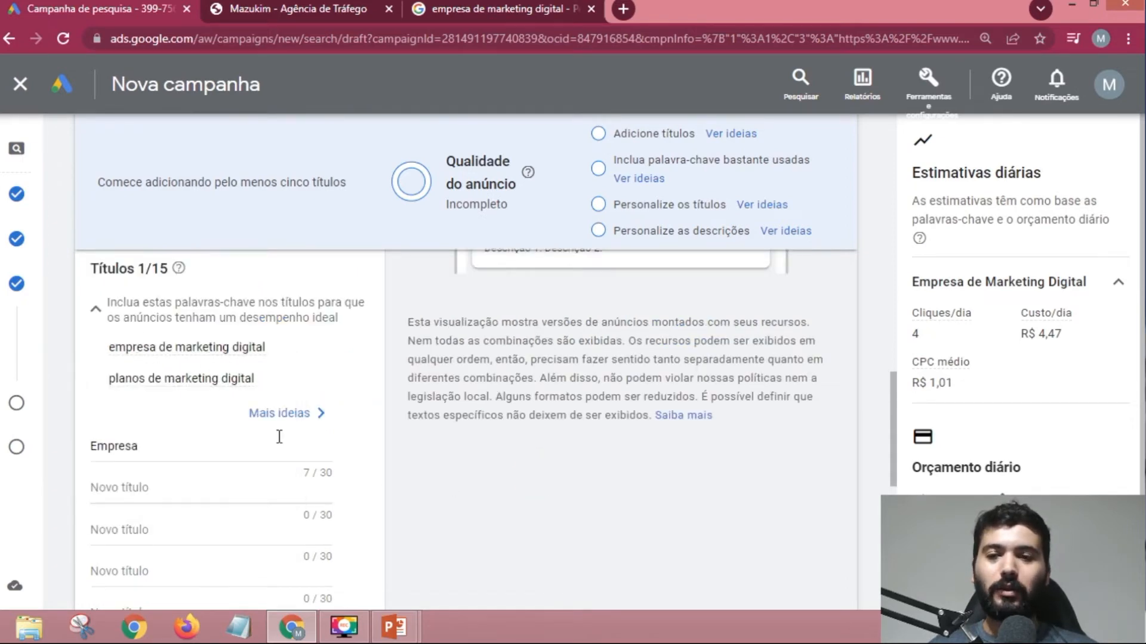
click(194, 449)
click(442, 468)
click(214, 457)
text(d)
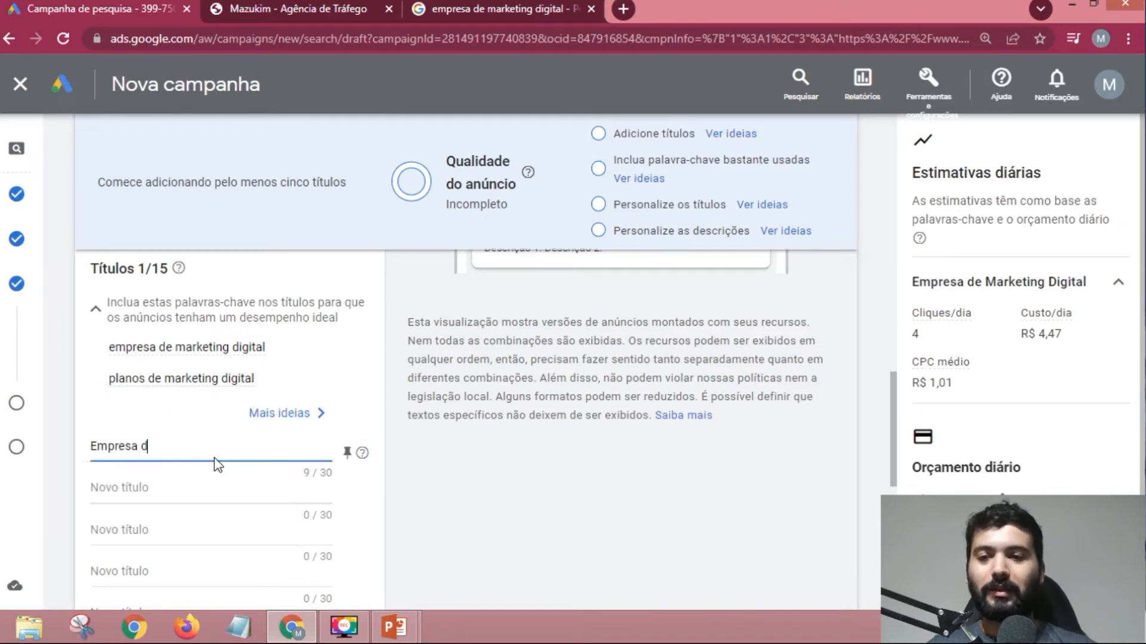
text(e marketin)
key(BackSpace)
key(BackSpace)
key(BackSpace)
key(BackSpace)
key(BackSpace)
key(BackSpace)
key(BackSpace)
key(BackSpace)
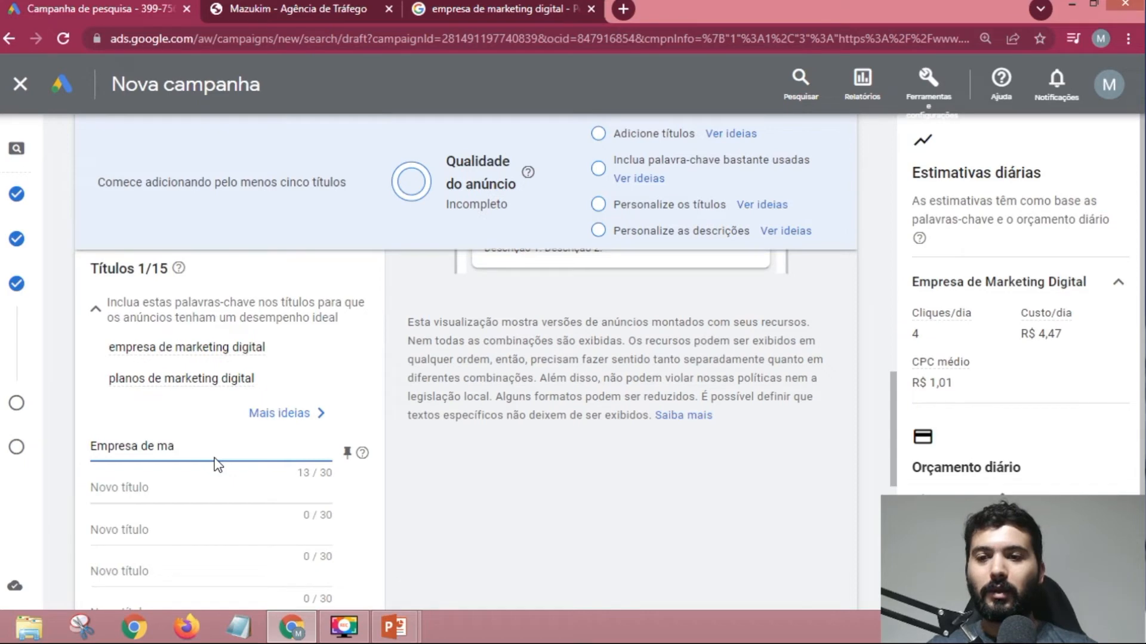
text(Marketing Digital)
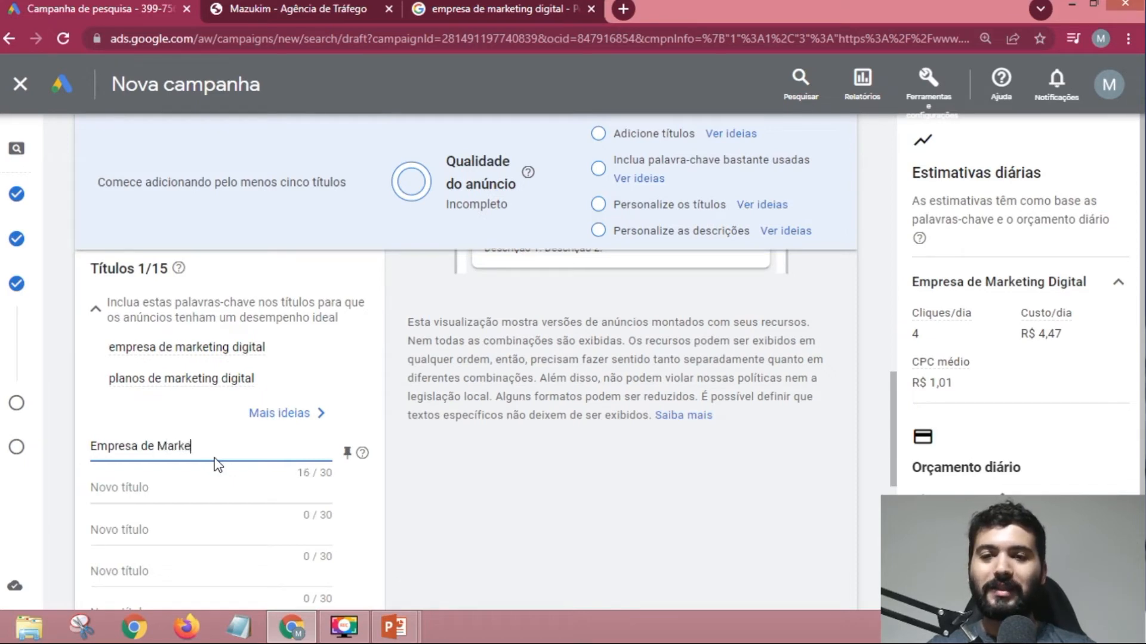
click(206, 488)
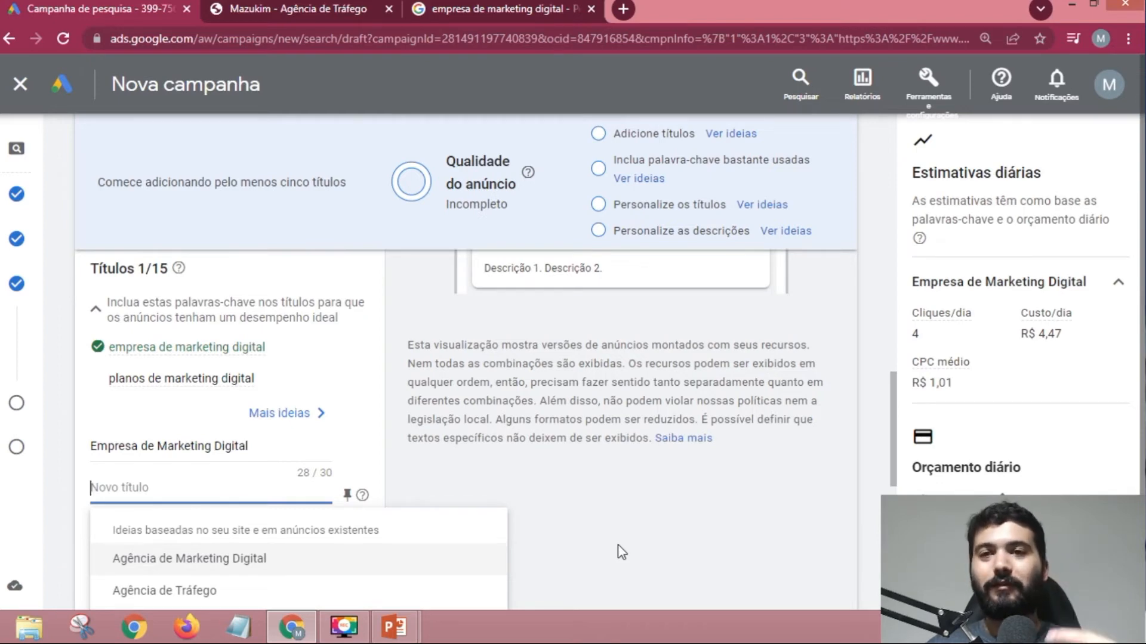
- Switch to the Google results for "empresa de marketing digital" and examine the titles of competitors' ads
click(472, 5)
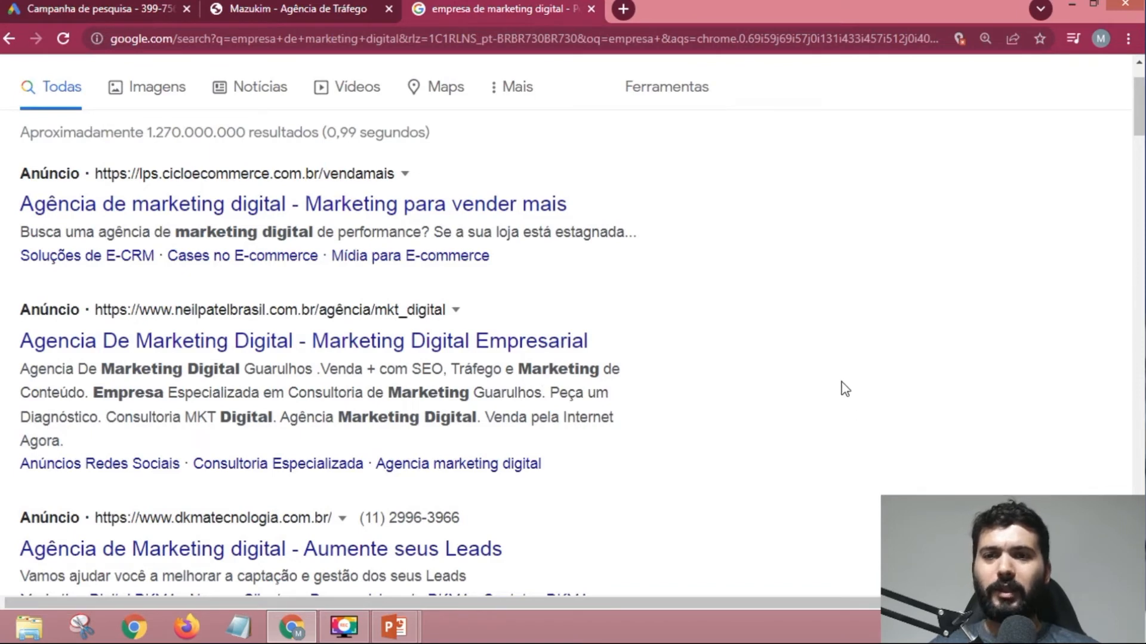
drag(1137, 134, 1137, 124)
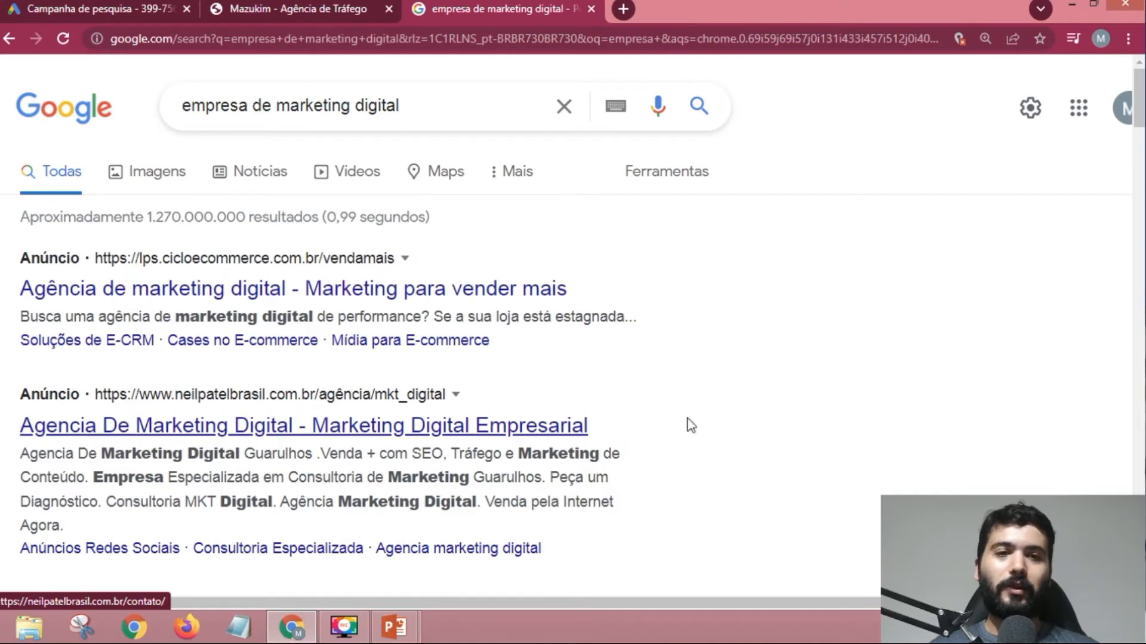
drag(1135, 111, 1137, 123)
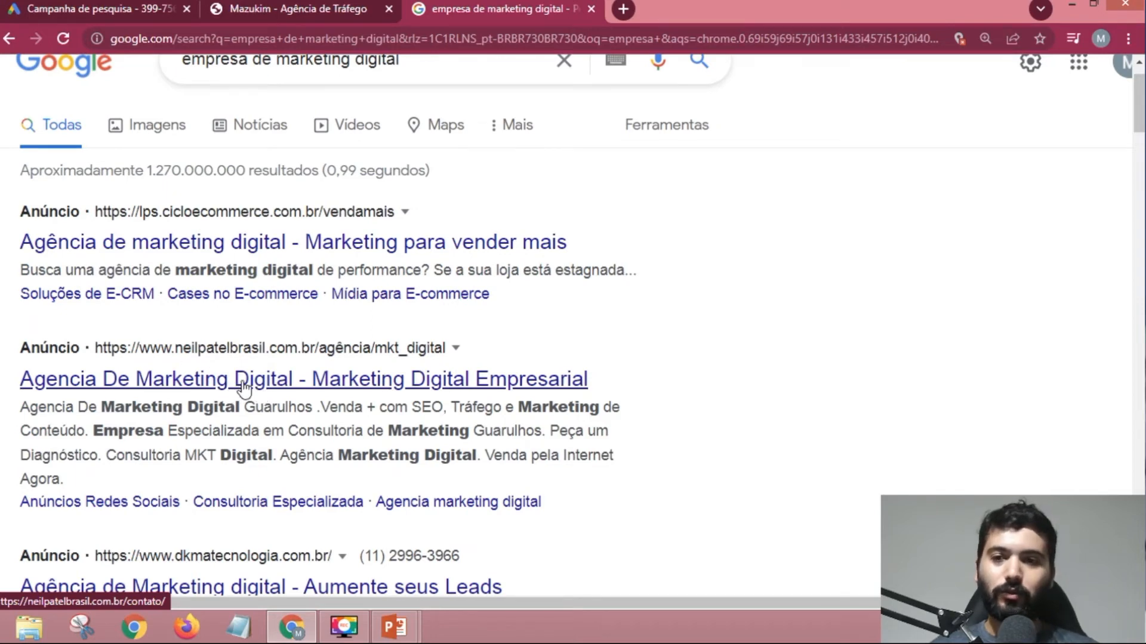
scroll(769, 387, up, 1)
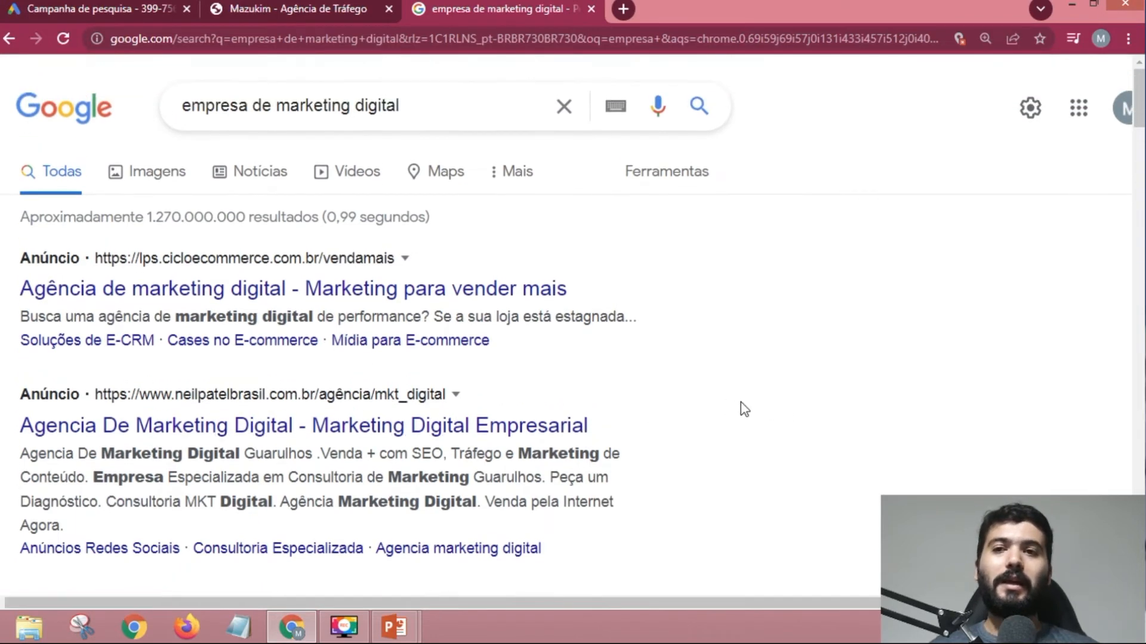
- Return to the campaign draft, enter "Planos de Marketing Digital" as the second ad title and activate the third title field
click(143, 8)
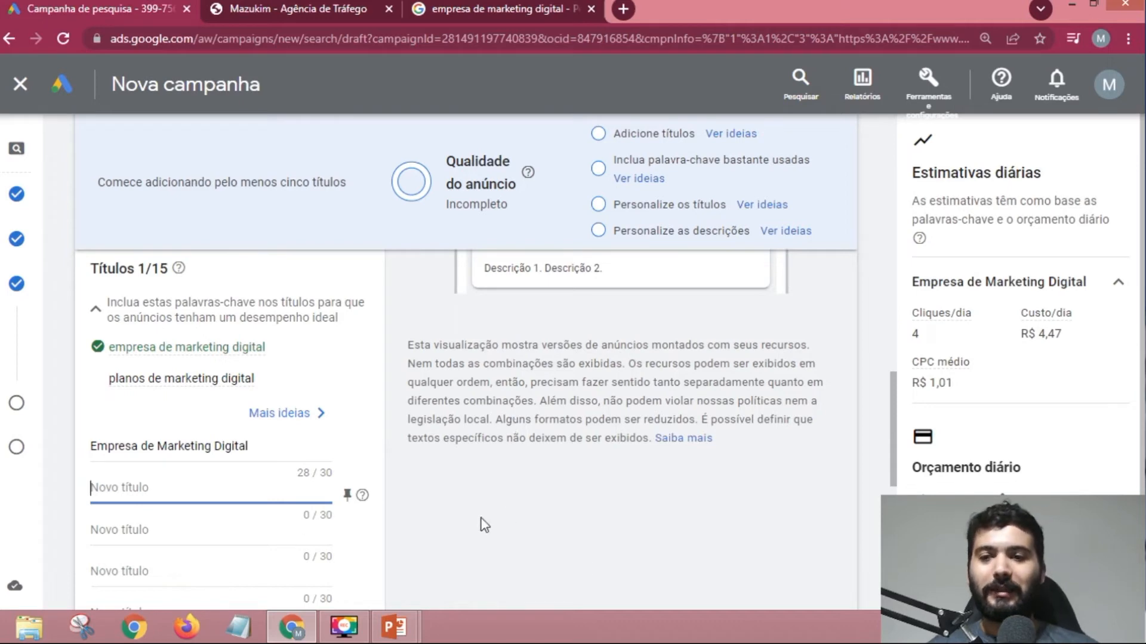
text(P)
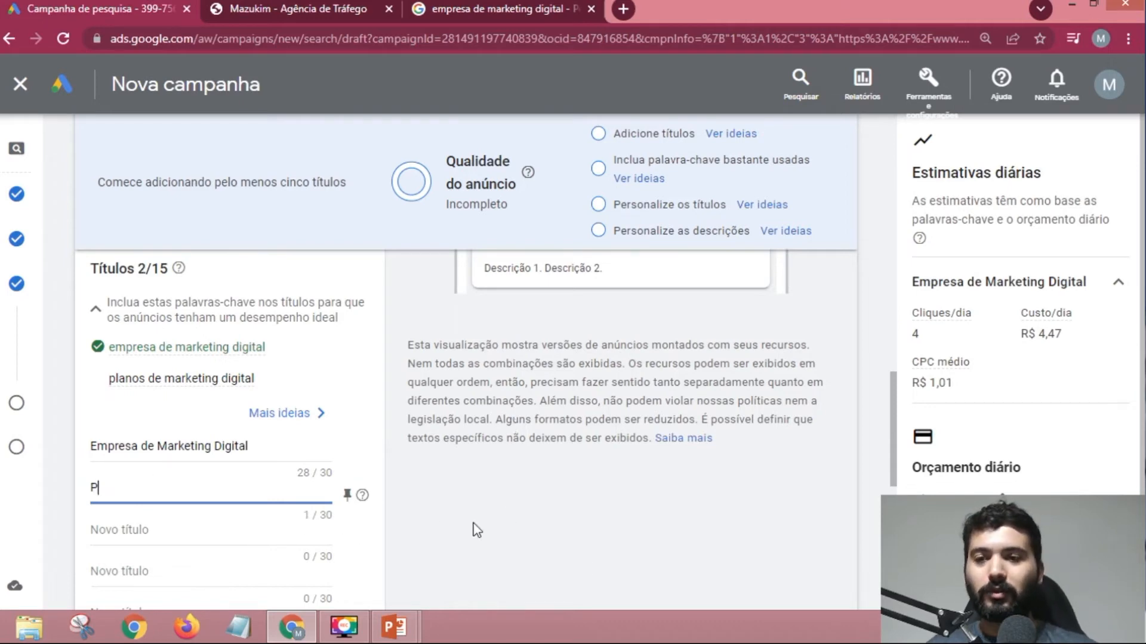
text(lanos de )
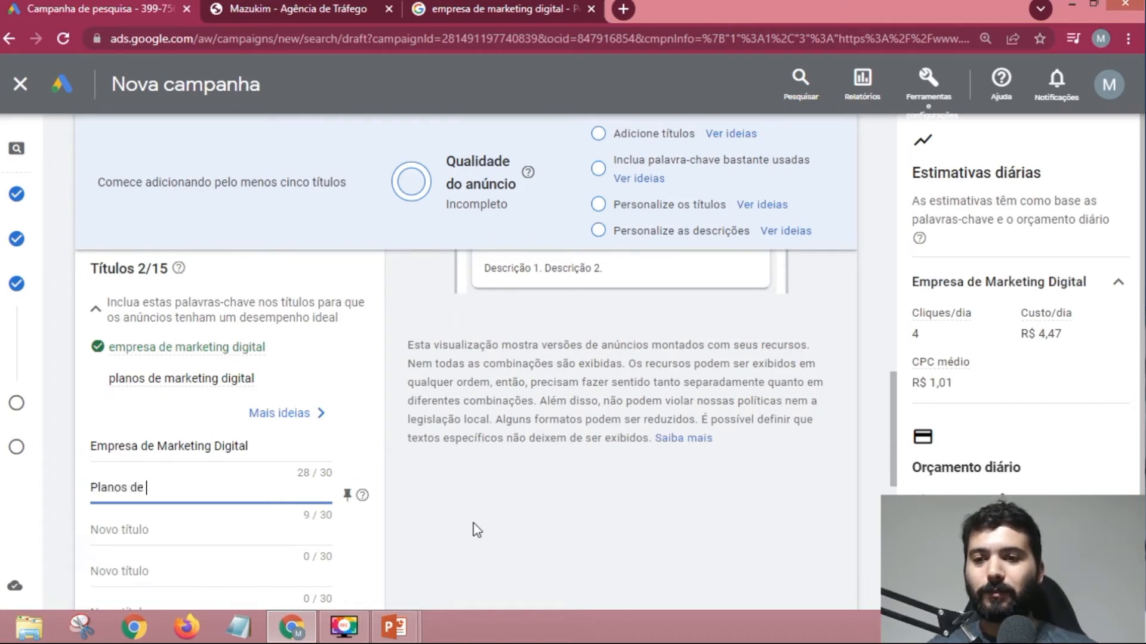
text(Marketing )
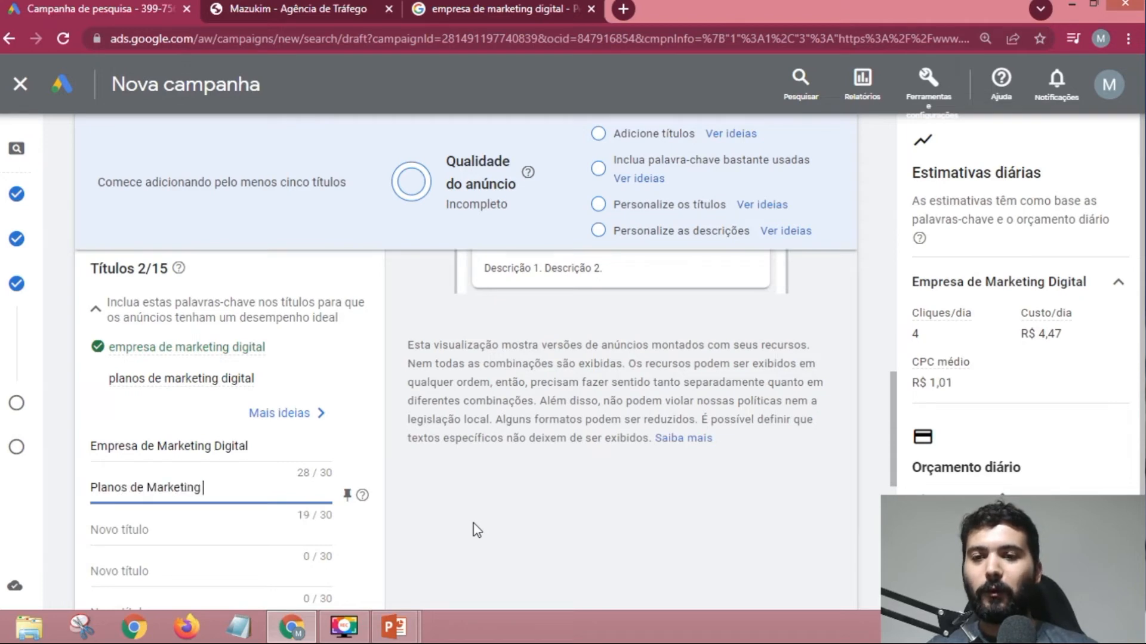
text(Digital)
scroll(258, 459, down, 2)
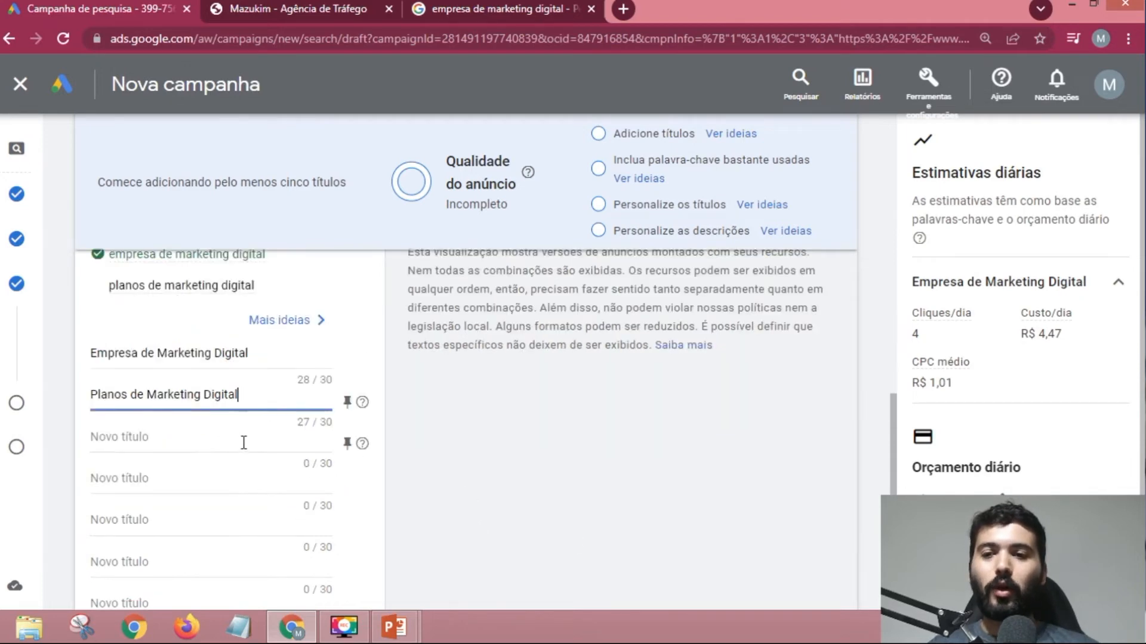
click(197, 445)
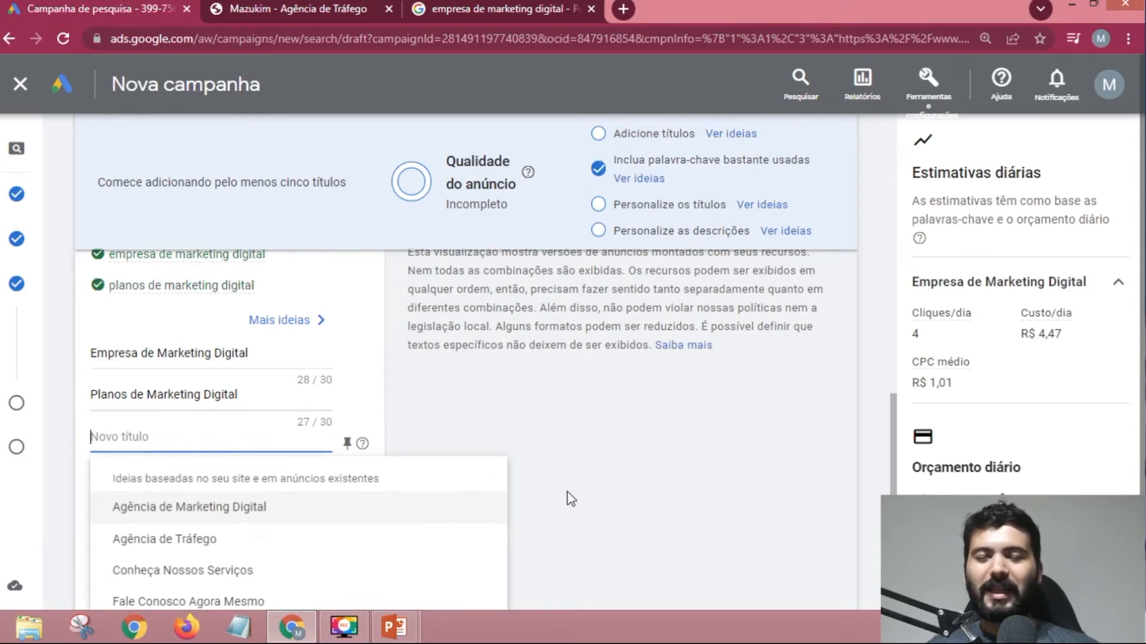
- View the Mazukim landing page in a narrowed browser window to check its mobile layout, and maximize the window again
click(281, 13)
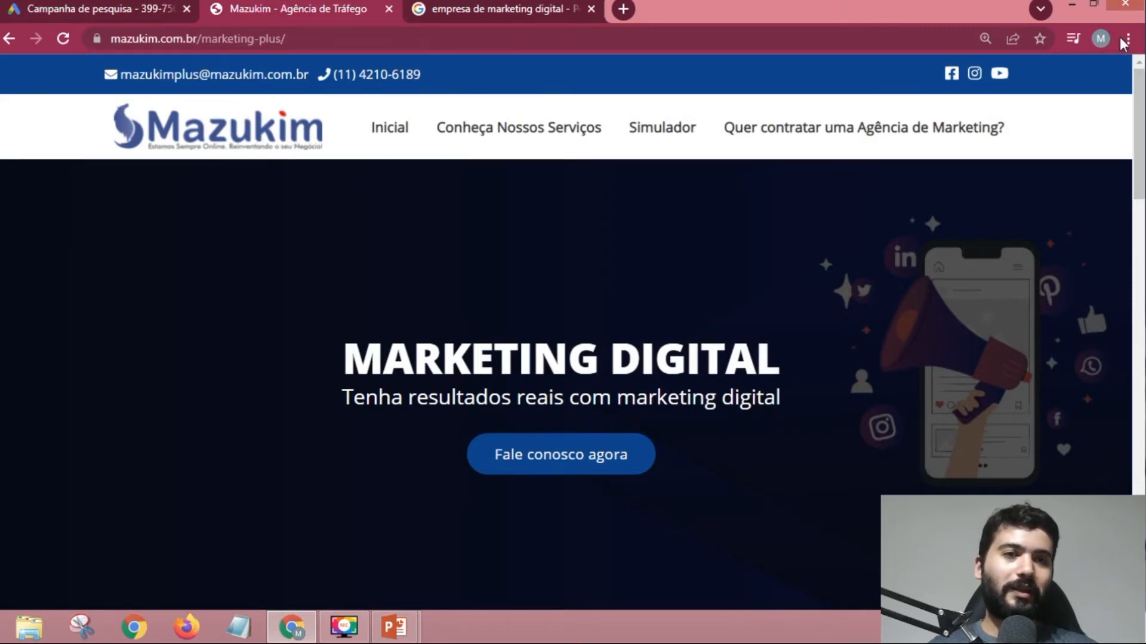
click(1094, 6)
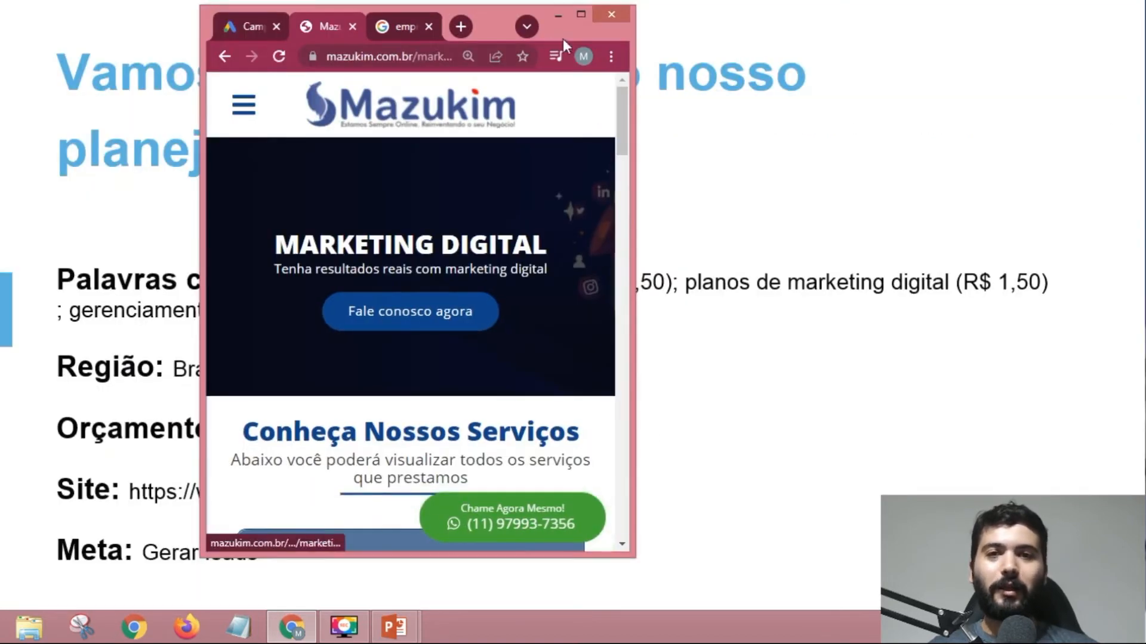
click(580, 15)
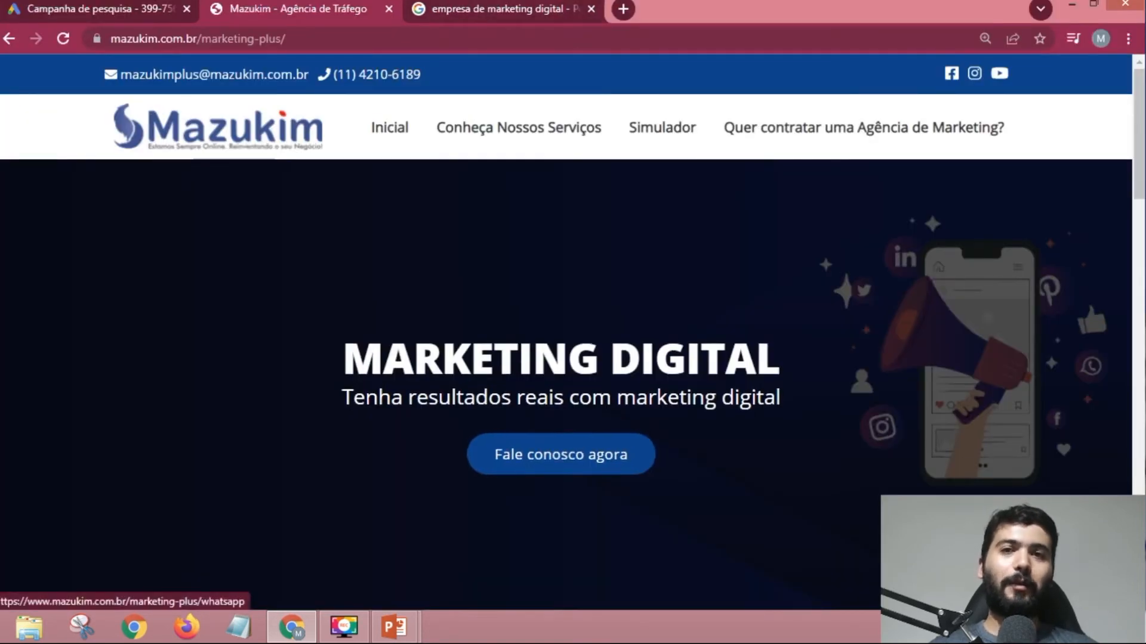
- Return to the campaign draft and set the third ad title to the suggested "Fale Conosco Agora Mesmo"
click(126, 12)
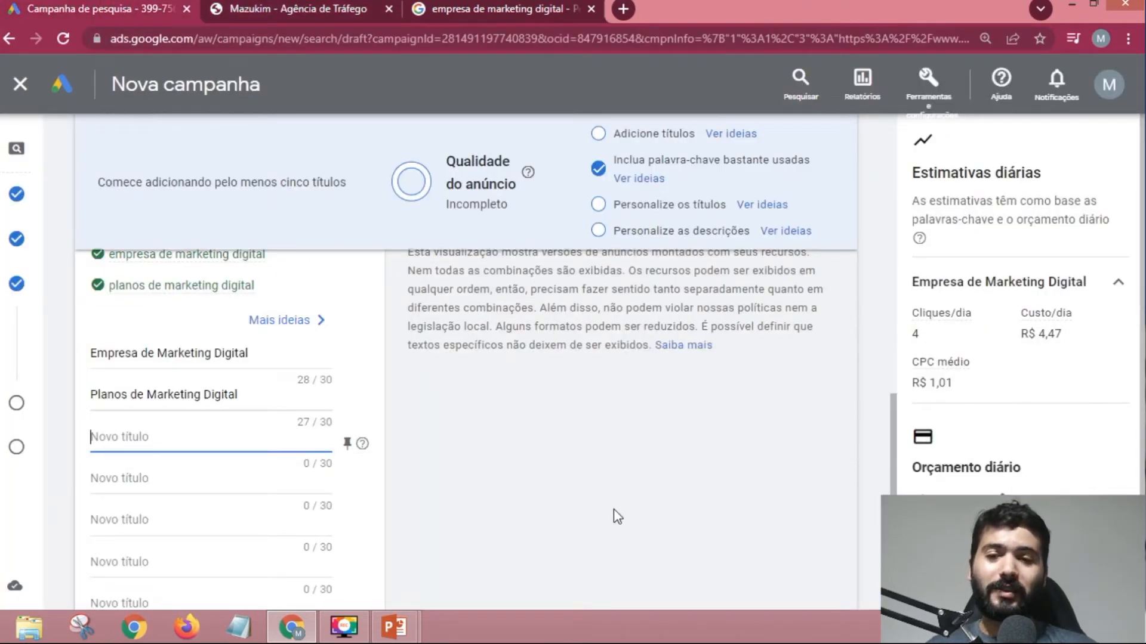
text(Est)
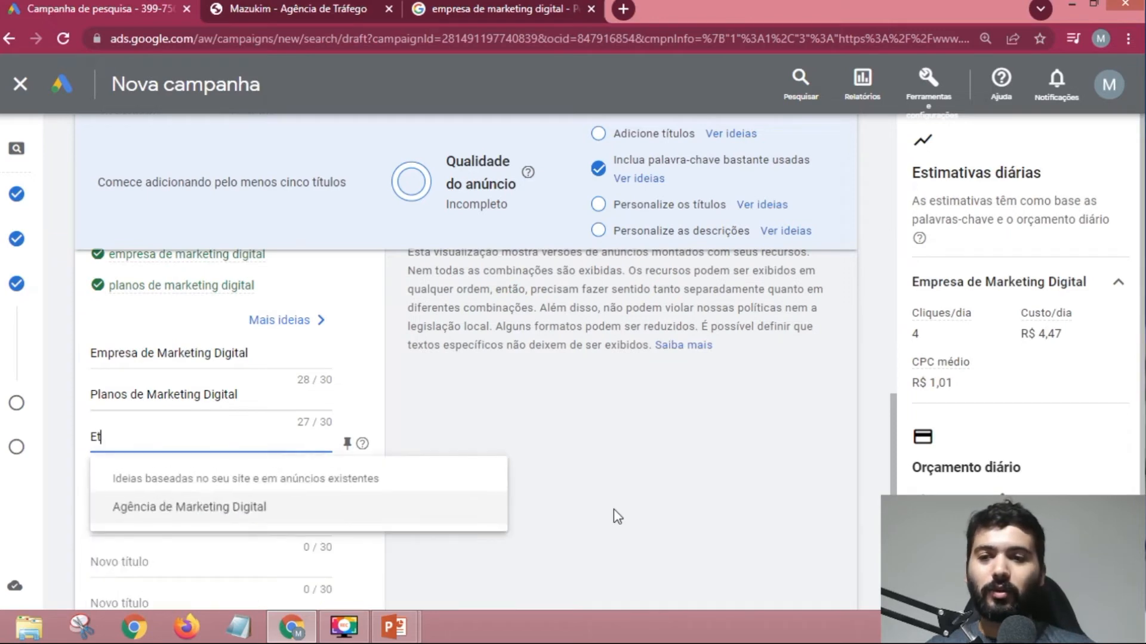
key(BackSpace)
key(BackSpace)
key(BackSpace)
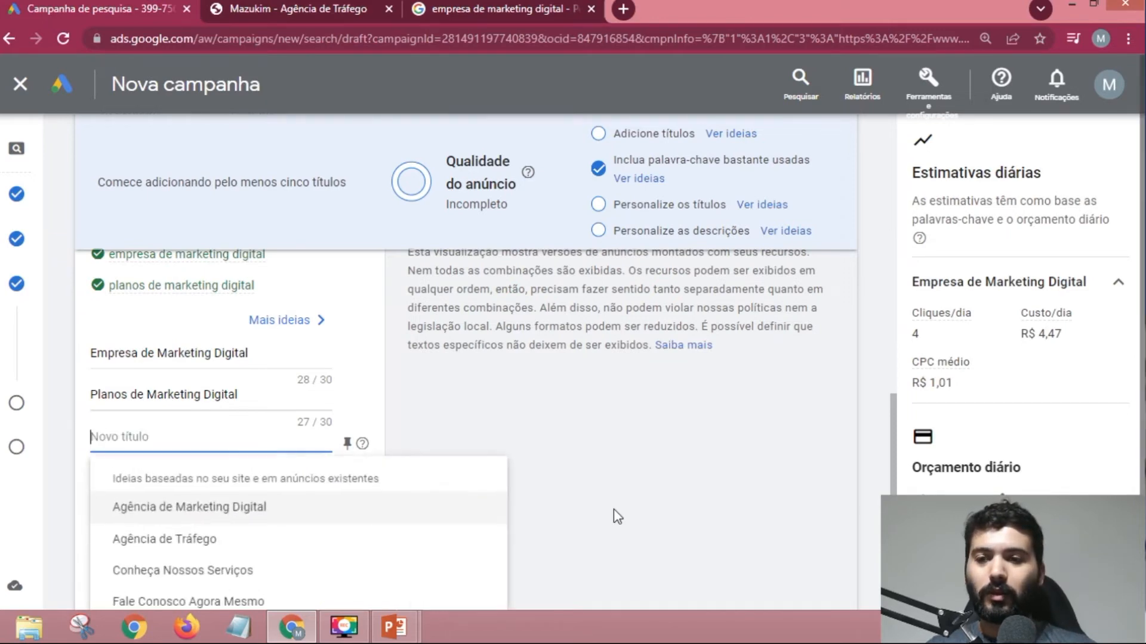
text(Fale C)
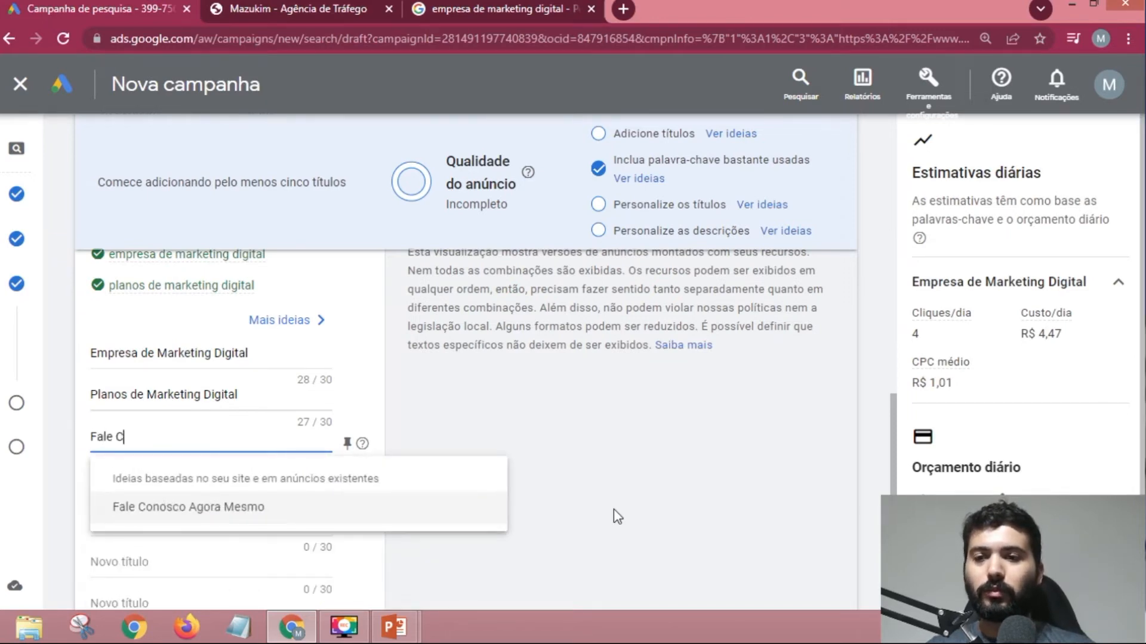
text(onosco)
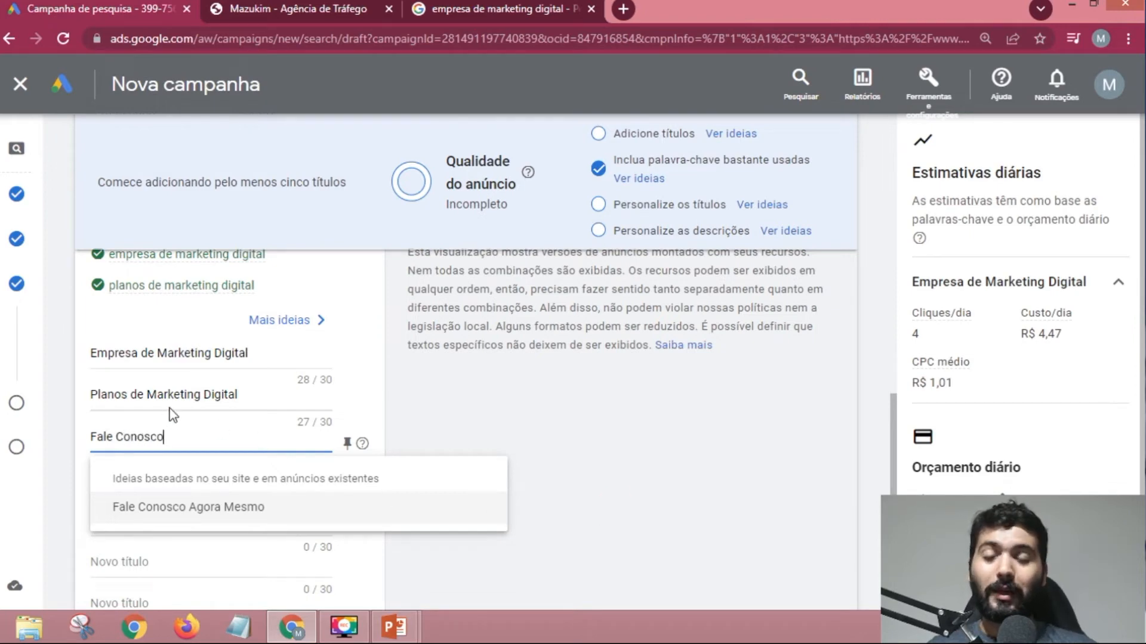
key(Return)
- Enter "Estamos Online" as the fourth ad title and "Converse com Nosso Time" as the fifth
scroll(177, 419, down, 2)
click(182, 394)
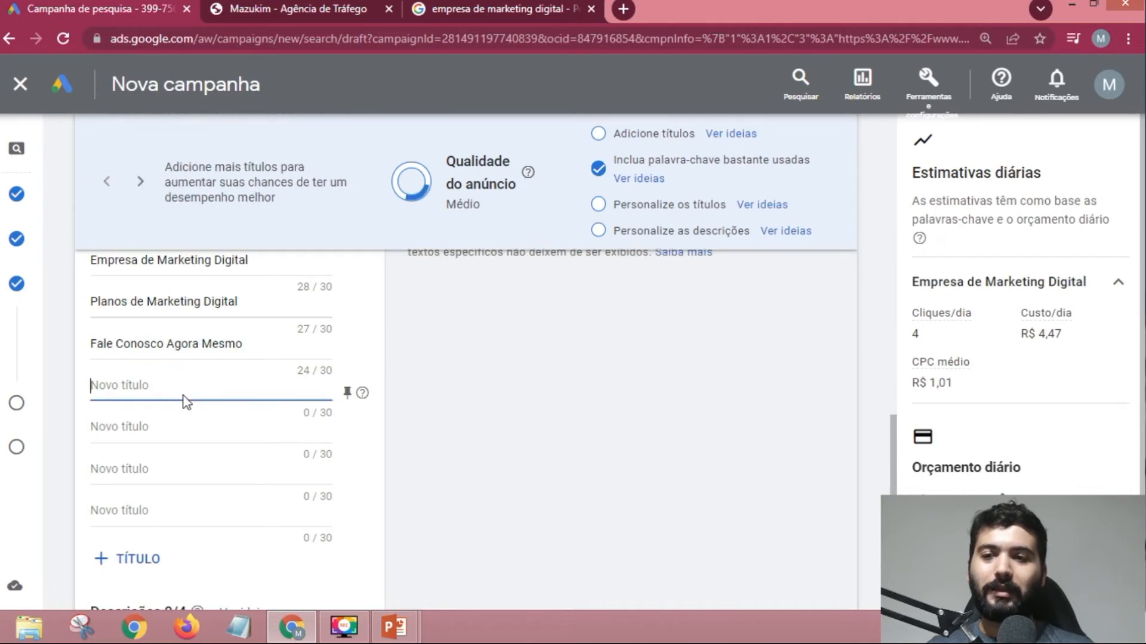
text(Es)
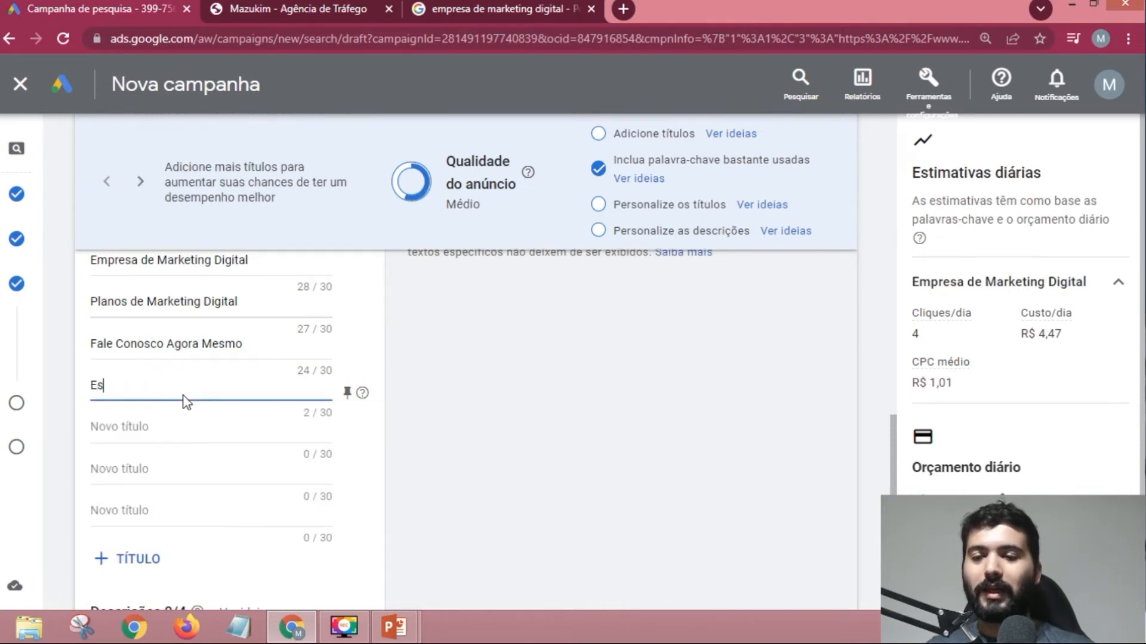
text(tamos Online)
click(306, 444)
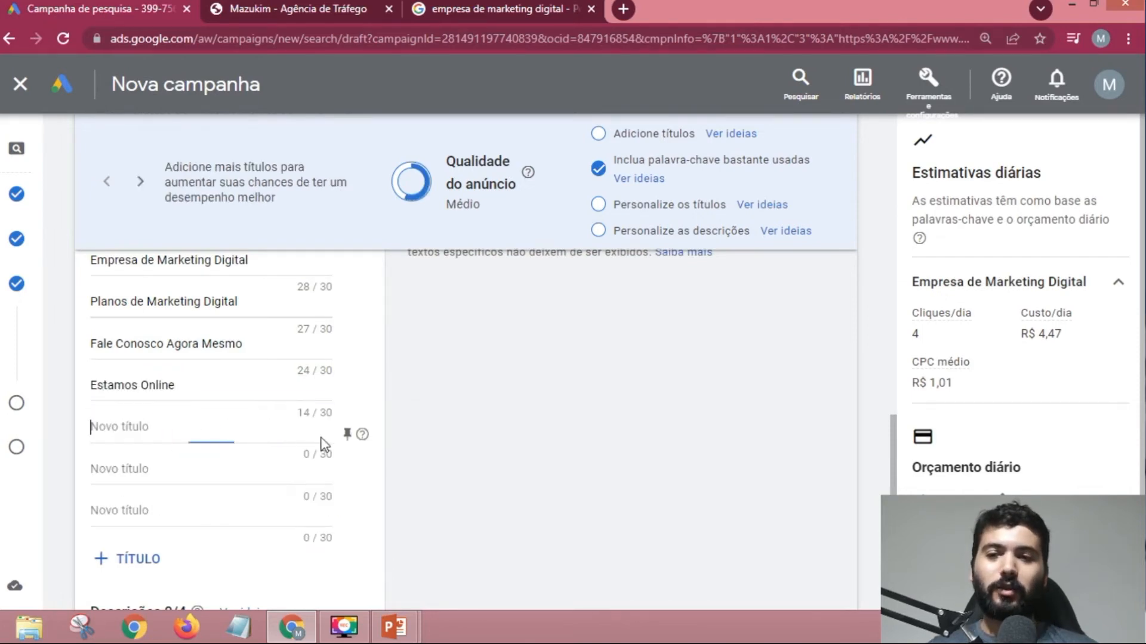
text(Converse com Nosso Time)
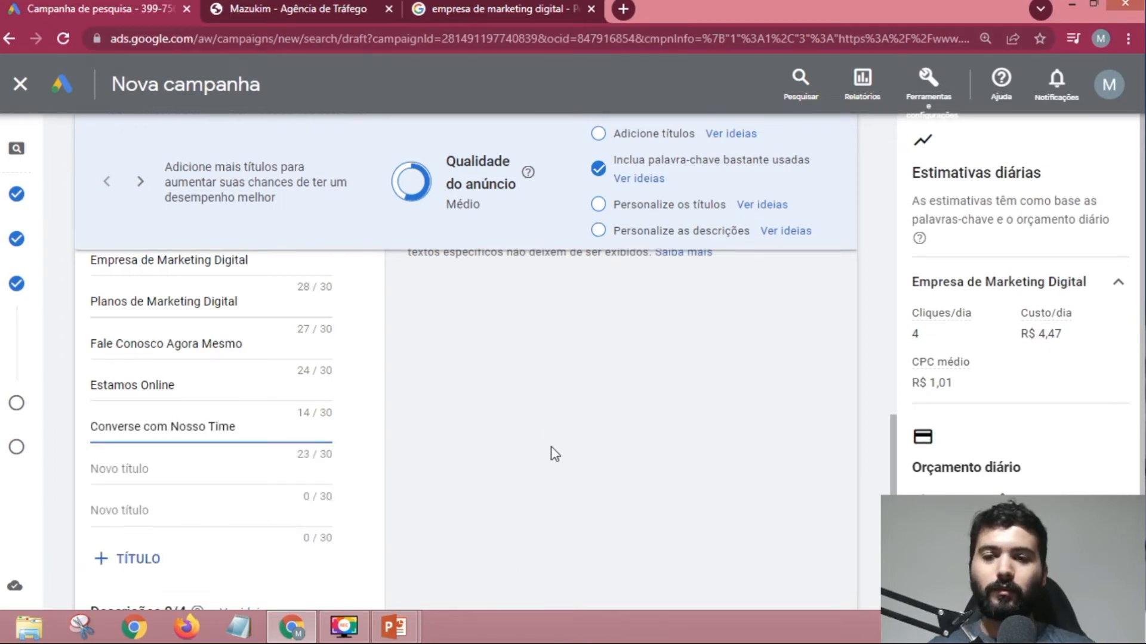
- Enter "Aumente Seu Resultado" as the sixth ad title and open that title again for editing
click(255, 468)
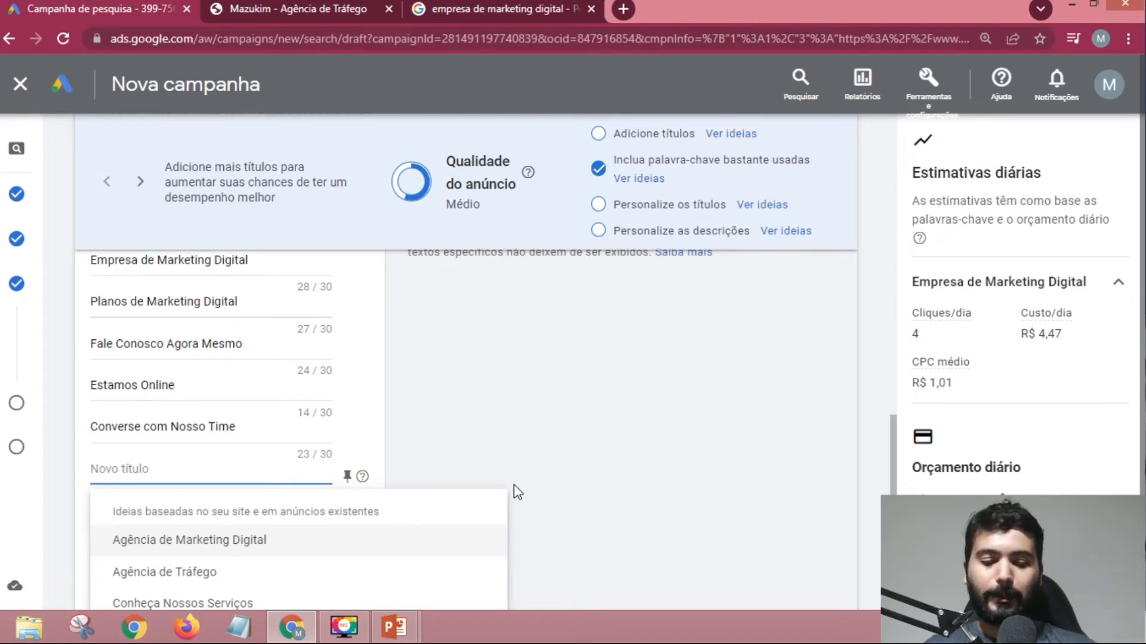
text(Aum)
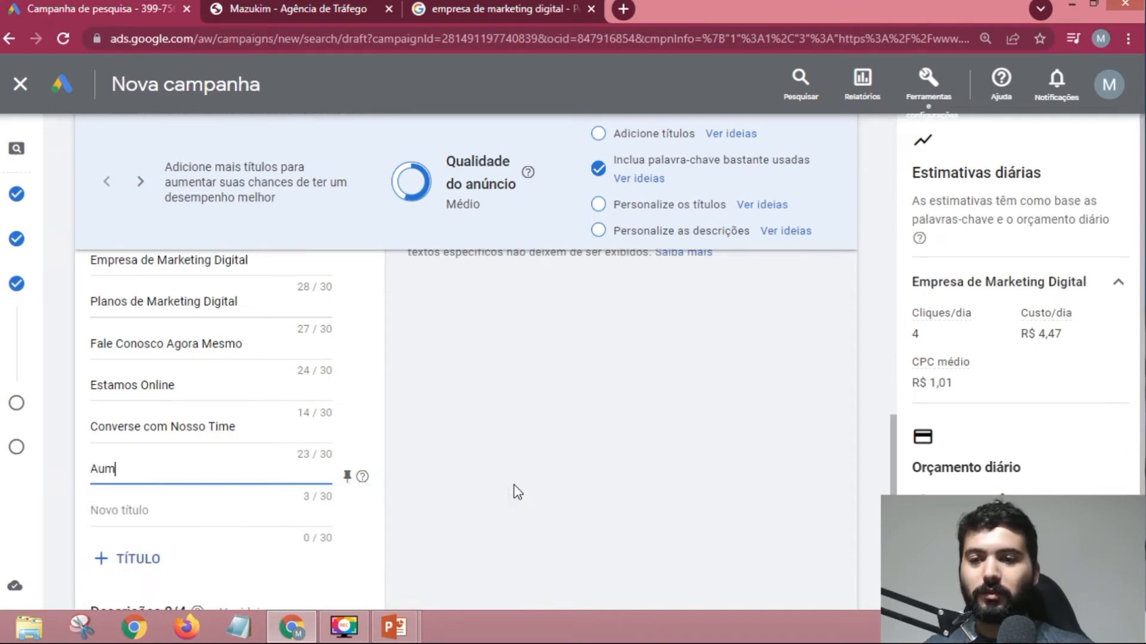
text(ente Seu Resultado)
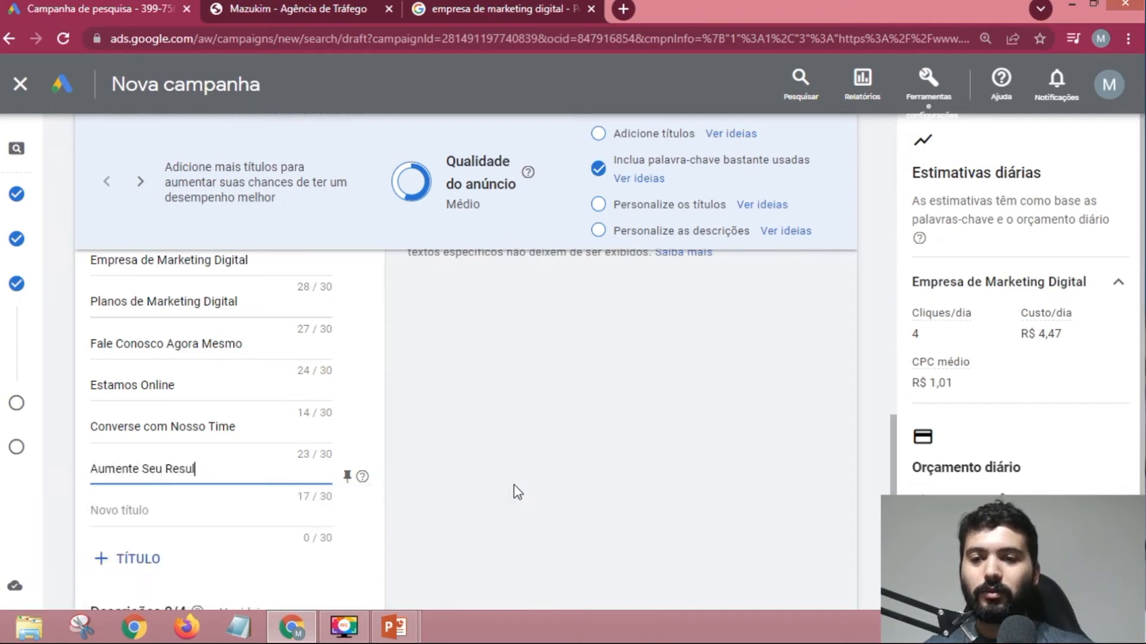
click(254, 509)
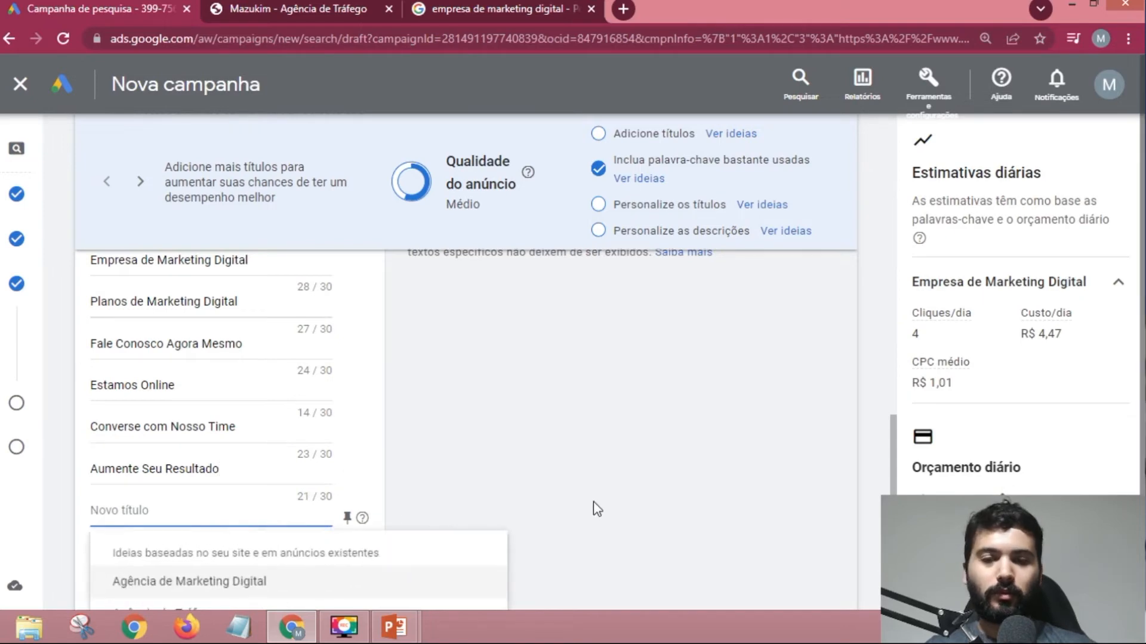
scroll(609, 457, down, 1)
click(133, 376)
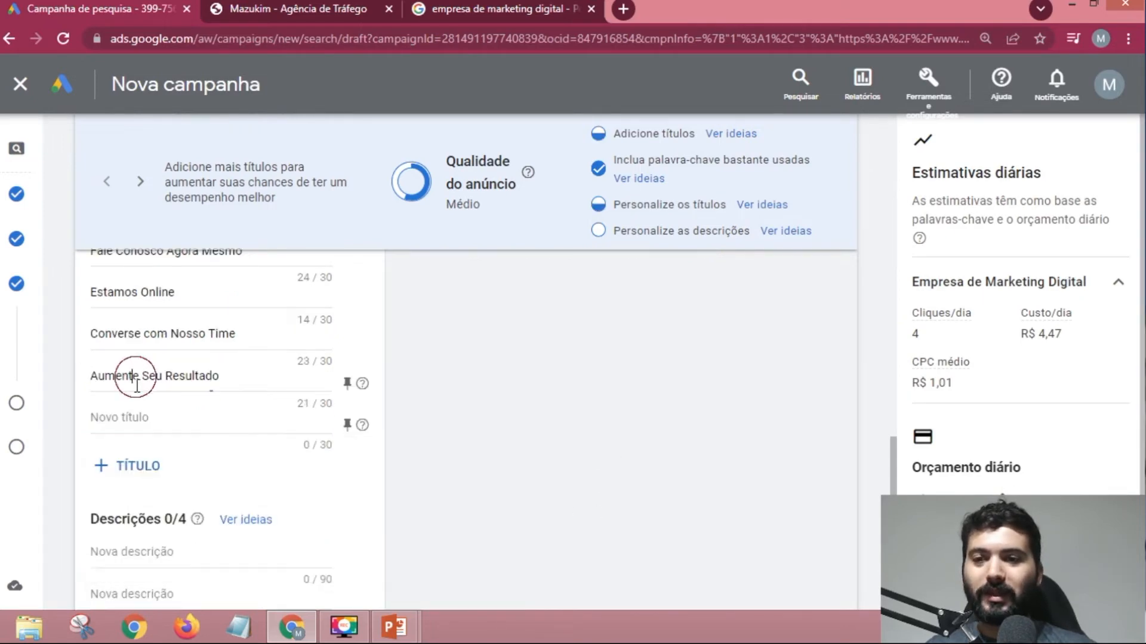
- Change the sixth ad title to "Aumentamos Seu Resultado" and enter "Centenas de Contas Geridas" as the seventh
key(Delete)
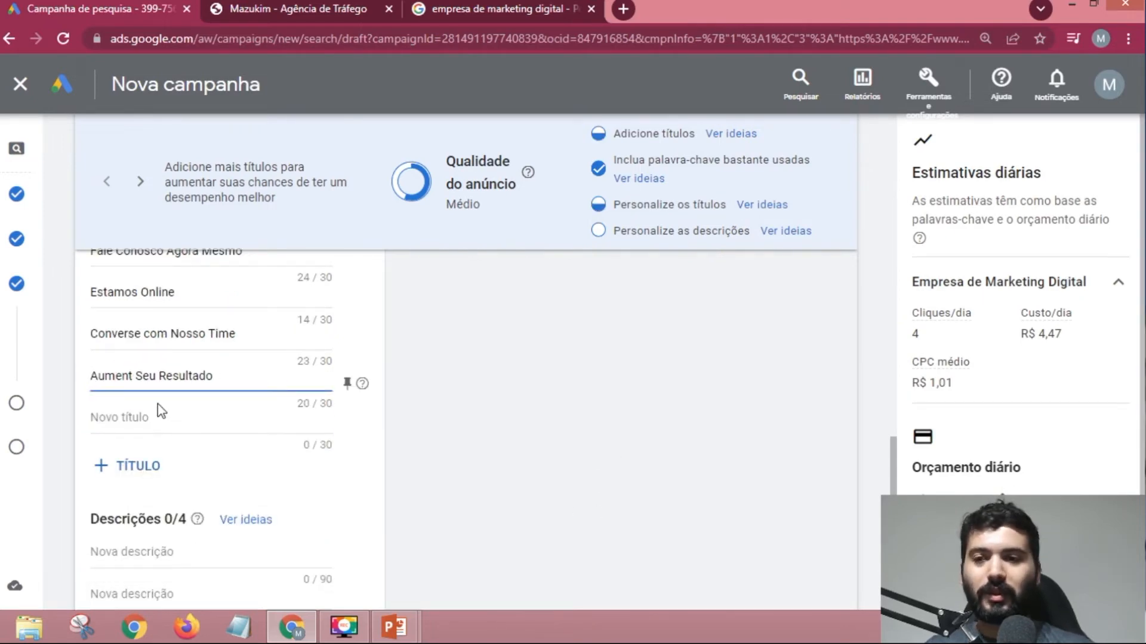
text(amos)
click(185, 417)
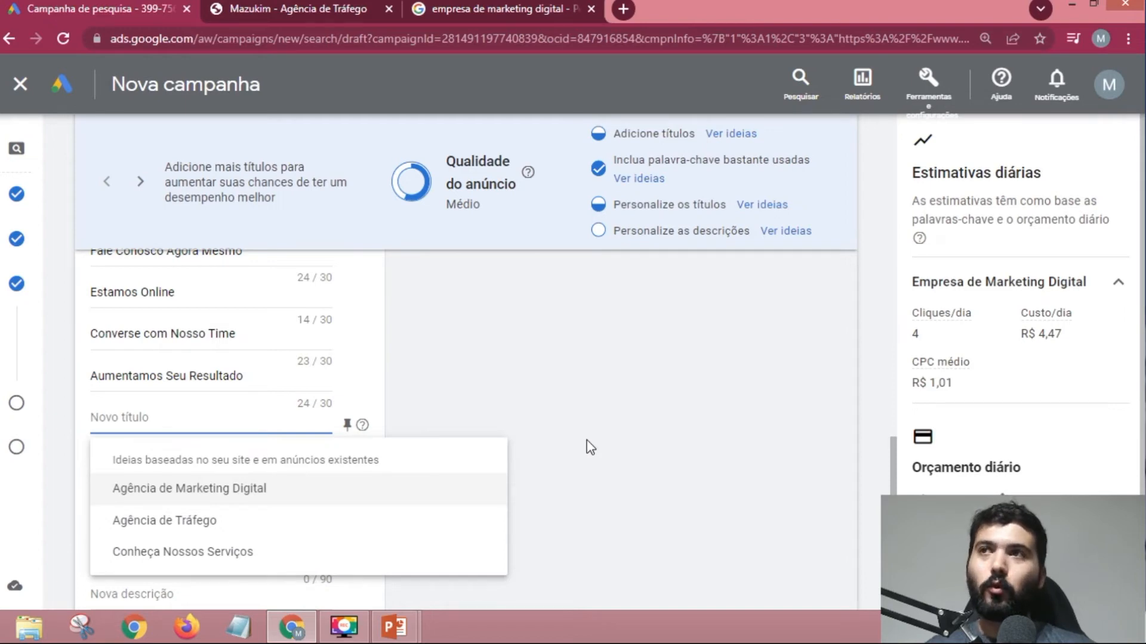
text(Cent)
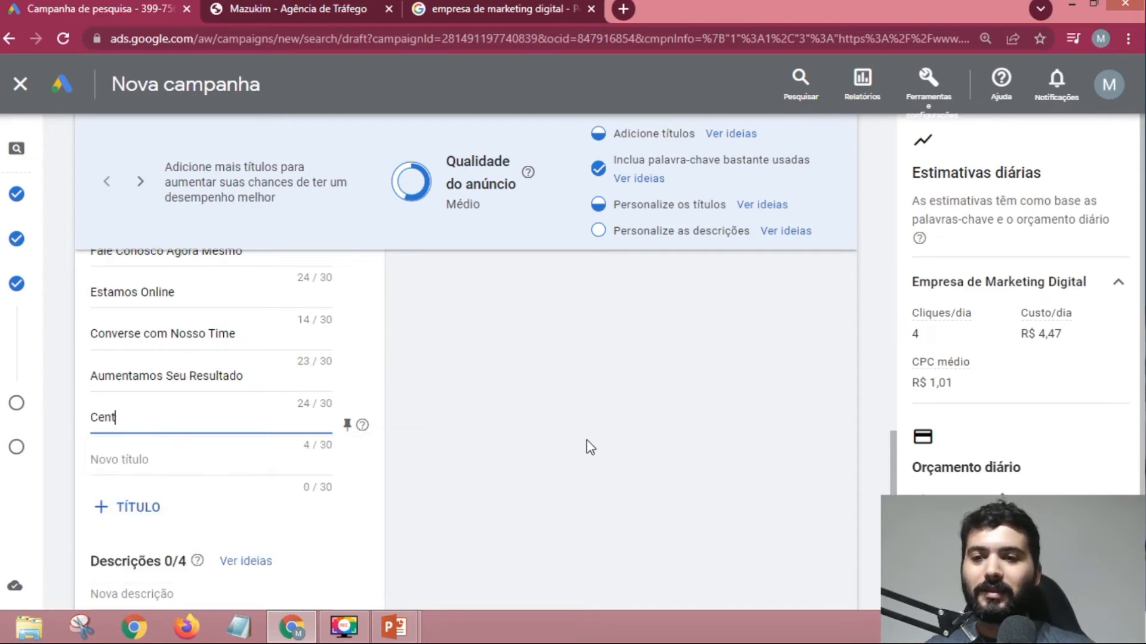
text(enas de Contas)
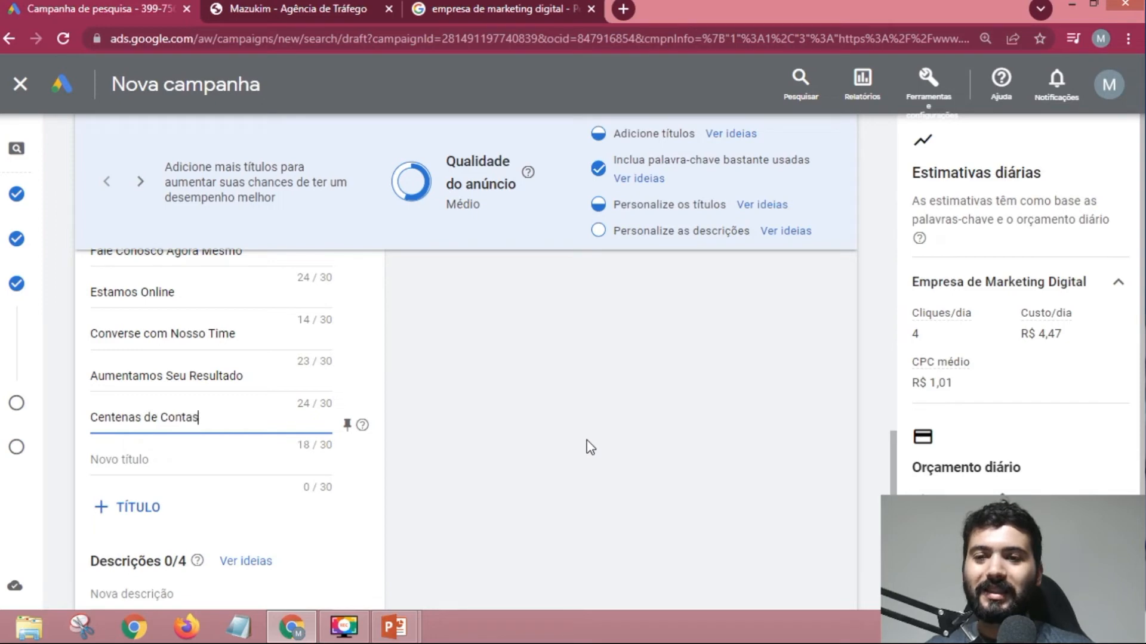
text( Geridas)
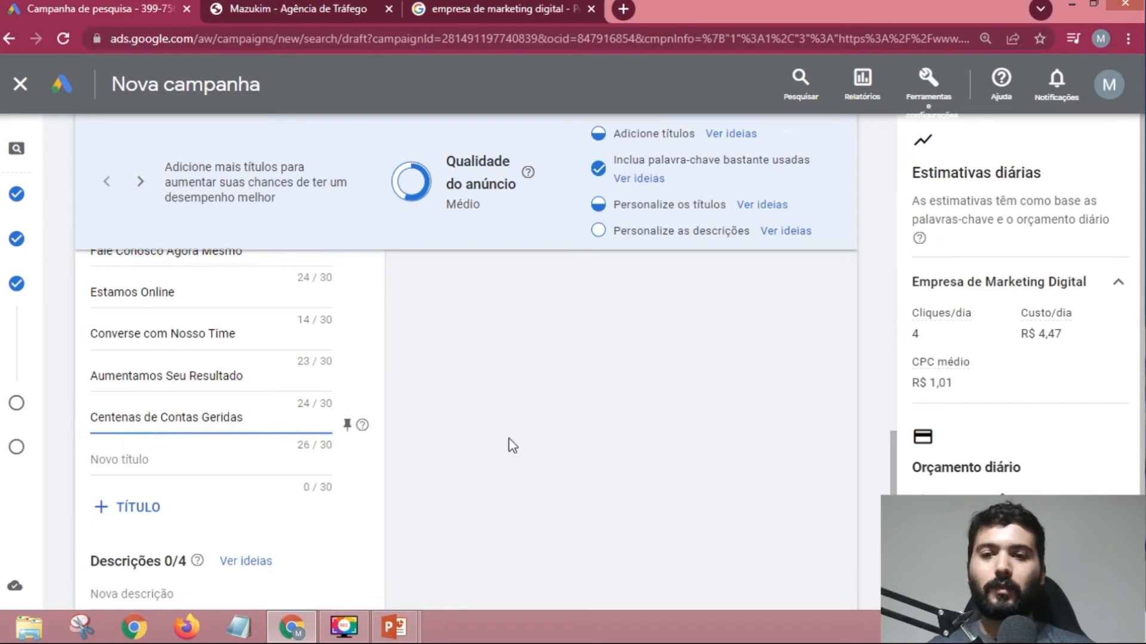
- Enter "Mais de um Milhão Gerenciado" as the eighth ad title
click(248, 464)
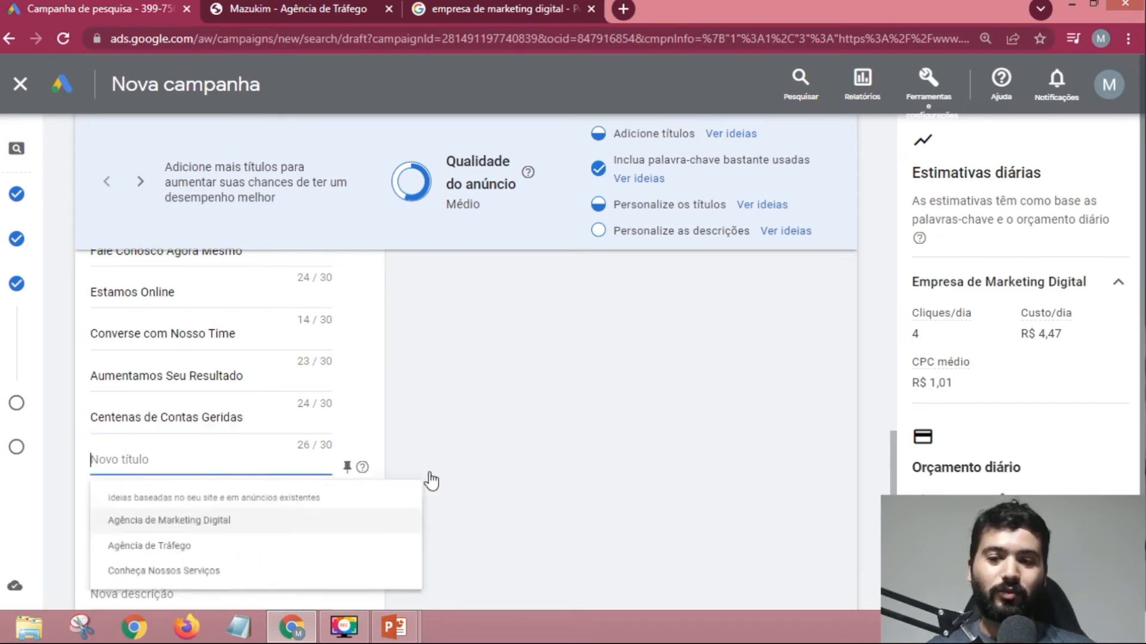
click(542, 469)
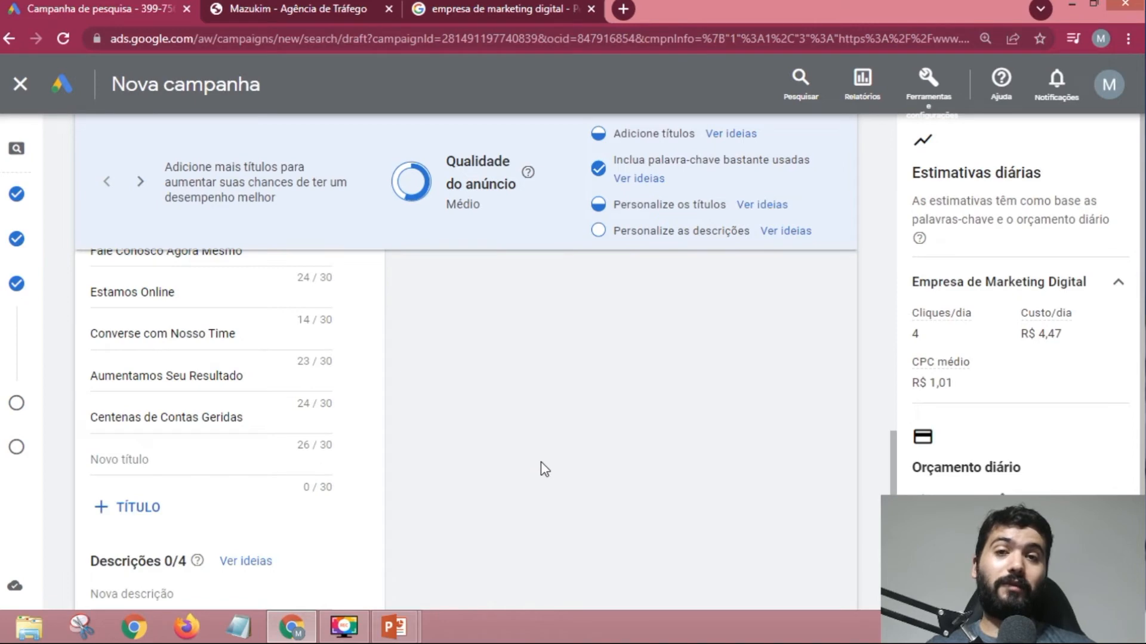
click(248, 463)
text(M)
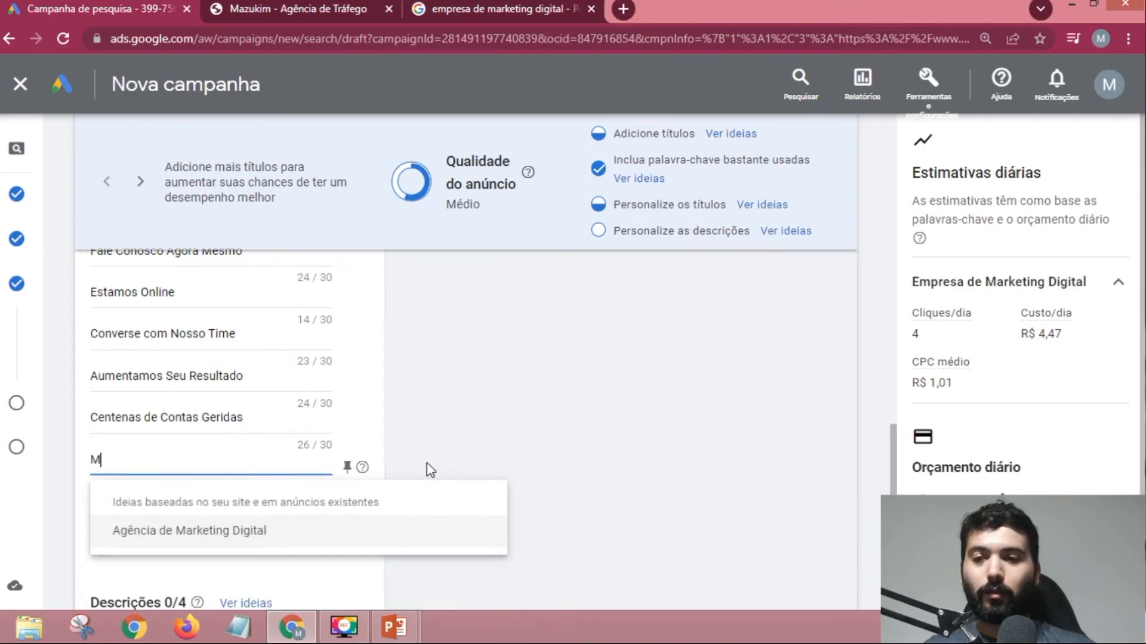
text(ais de)
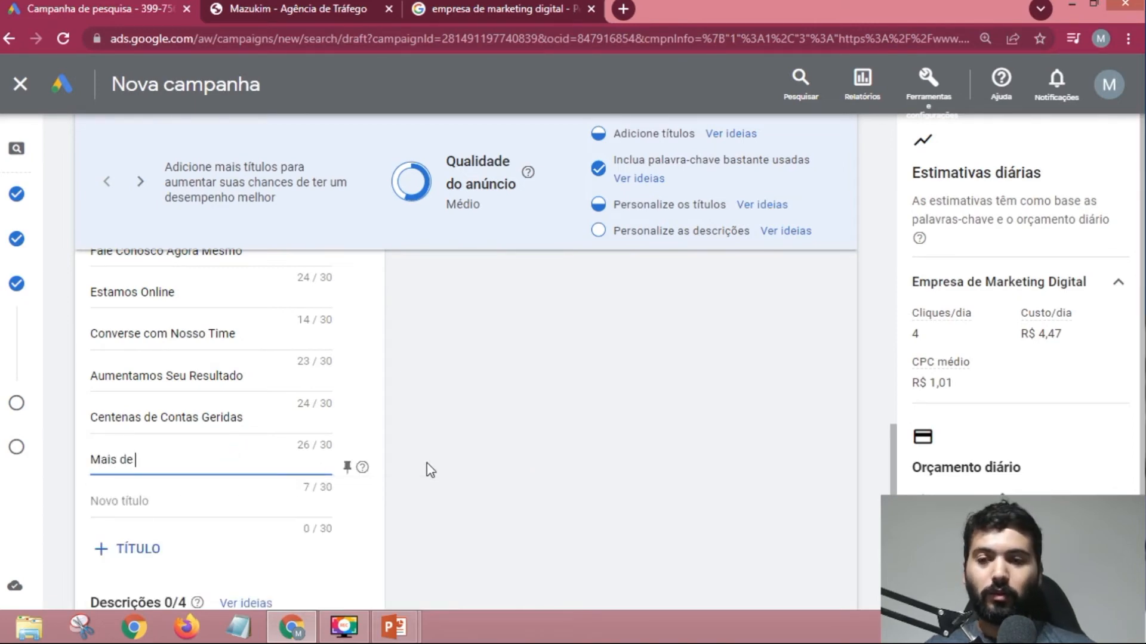
text( um Miã)
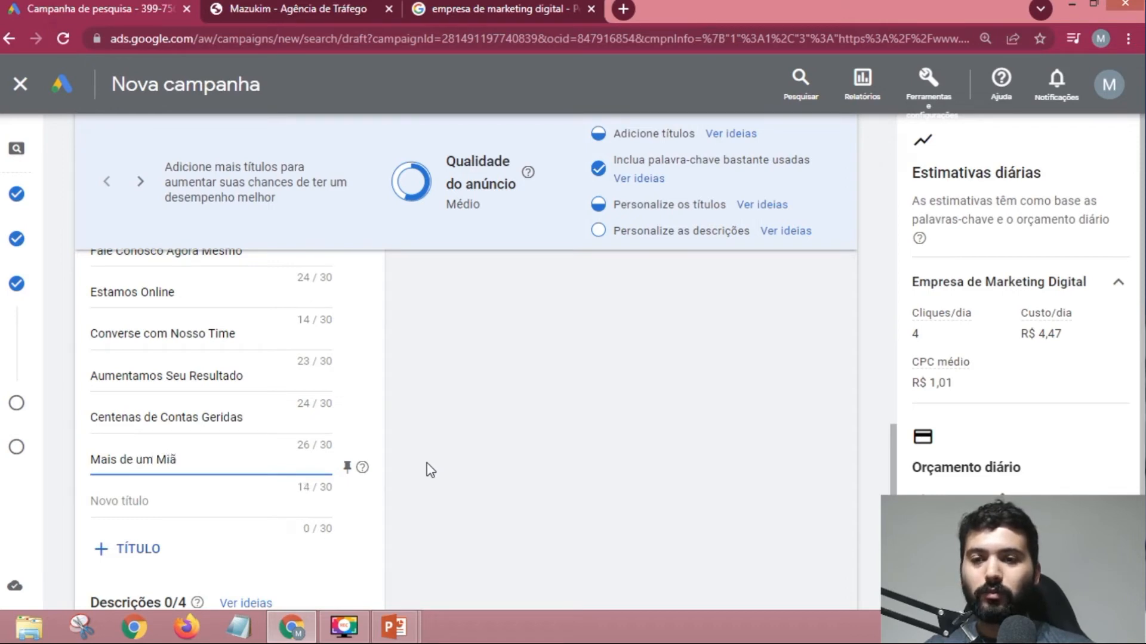
key(BackSpace)
text(lhã)
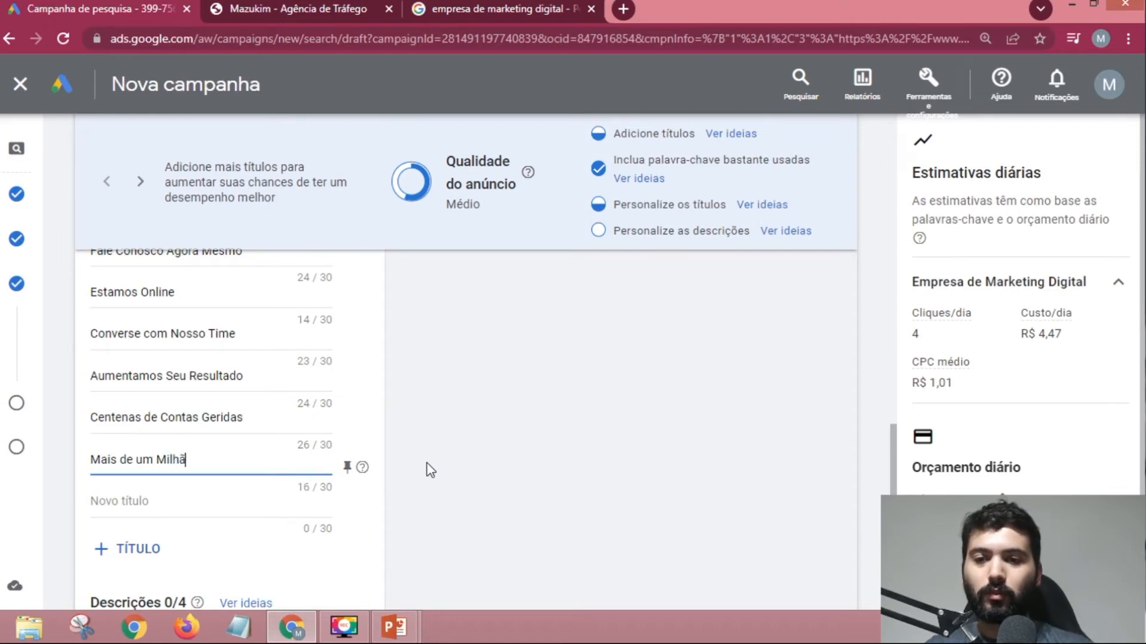
text(o G)
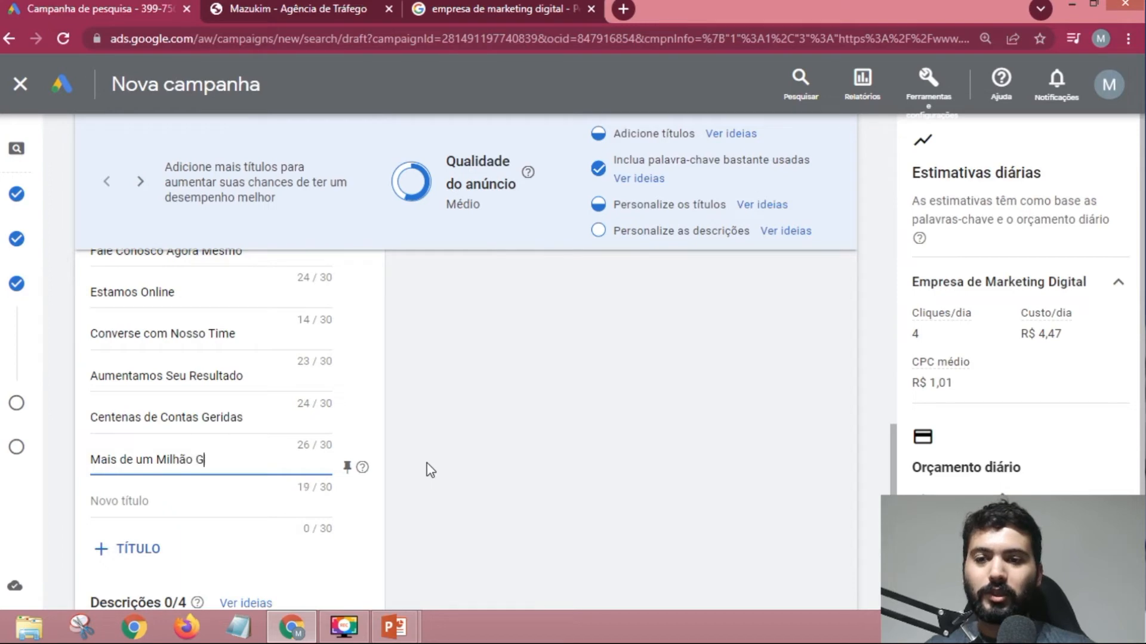
text(erenciado)
click(488, 463)
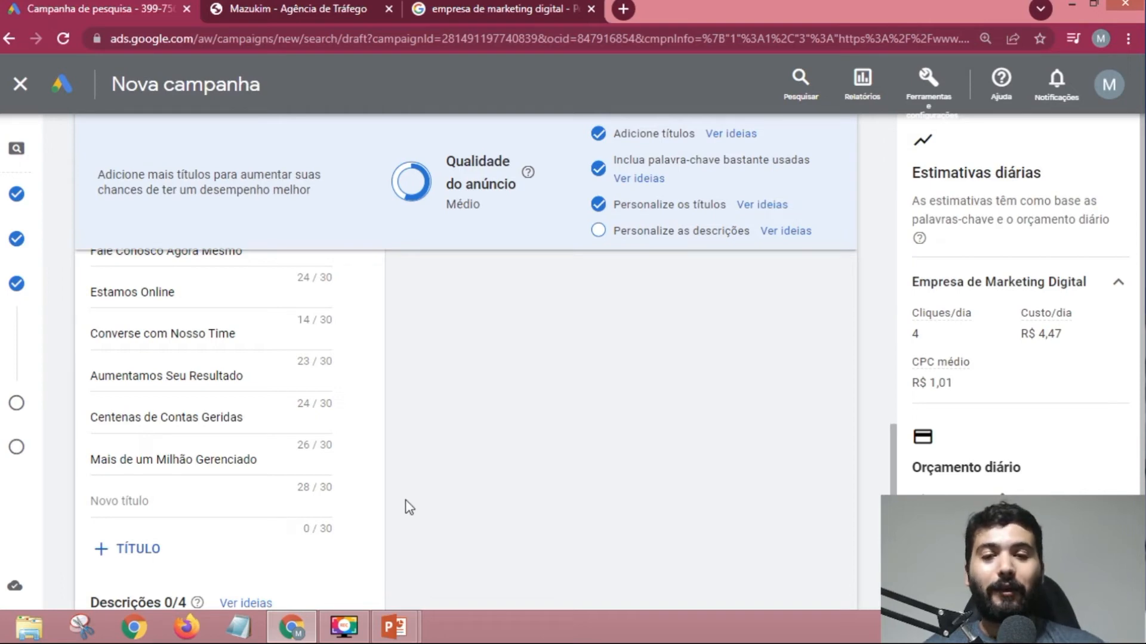
- Review the ad titles entered so far together with the keywords recommended for them
scroll(179, 441, up, 4)
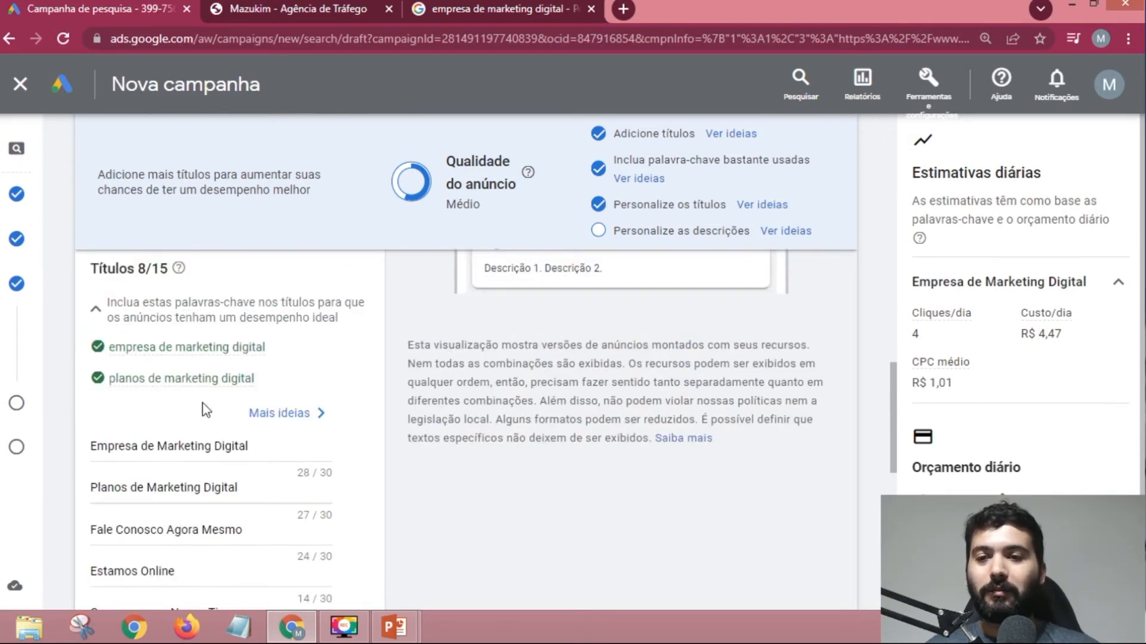
scroll(197, 412, down, 3)
scroll(179, 426, down, 3)
scroll(209, 463, up, 3)
scroll(197, 429, up, 3)
scroll(184, 409, down, 6)
scroll(226, 445, up, 3)
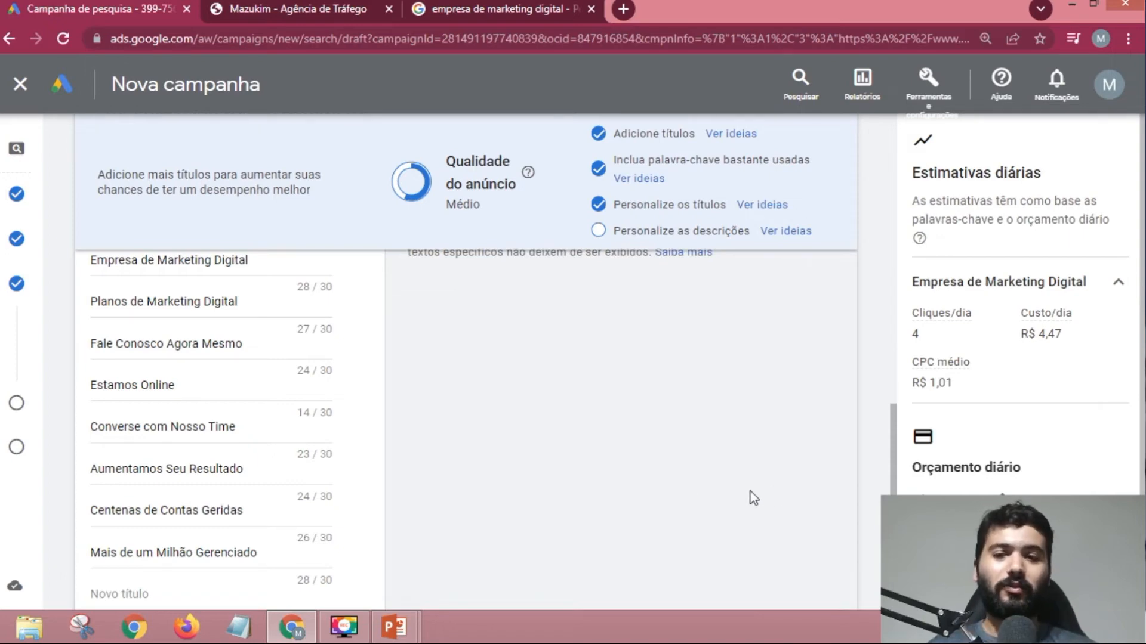
- Enter "Aumente Sua Taxa de Conversão" as the ninth ad title
scroll(596, 495, down, 3)
click(141, 410)
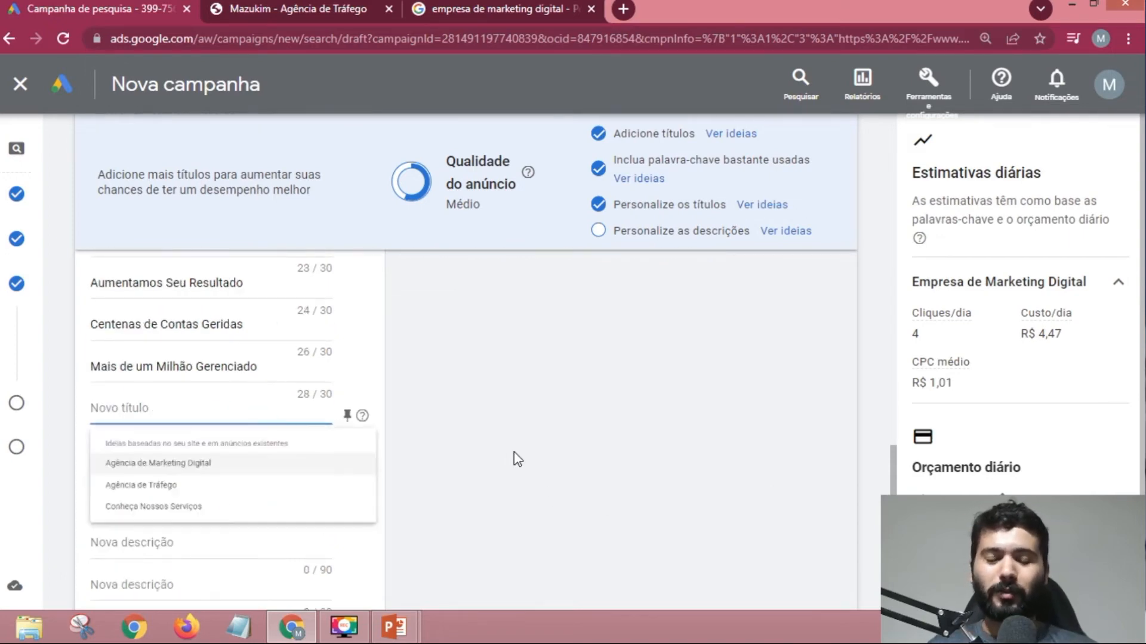
text(Au)
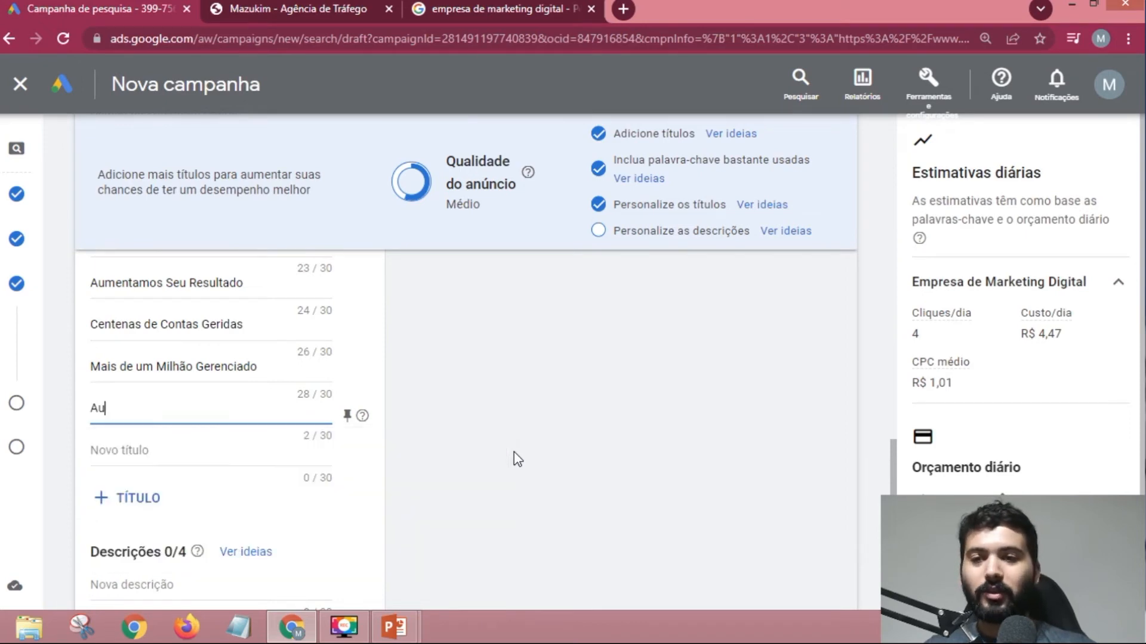
text(mente Sua Taxa)
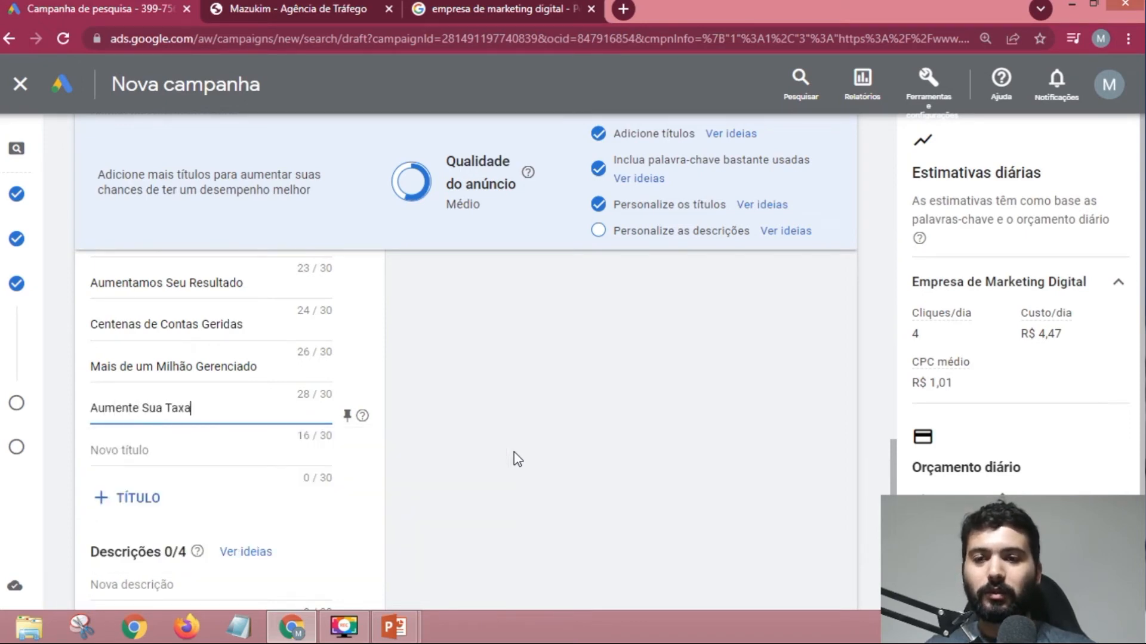
text( de Conversão)
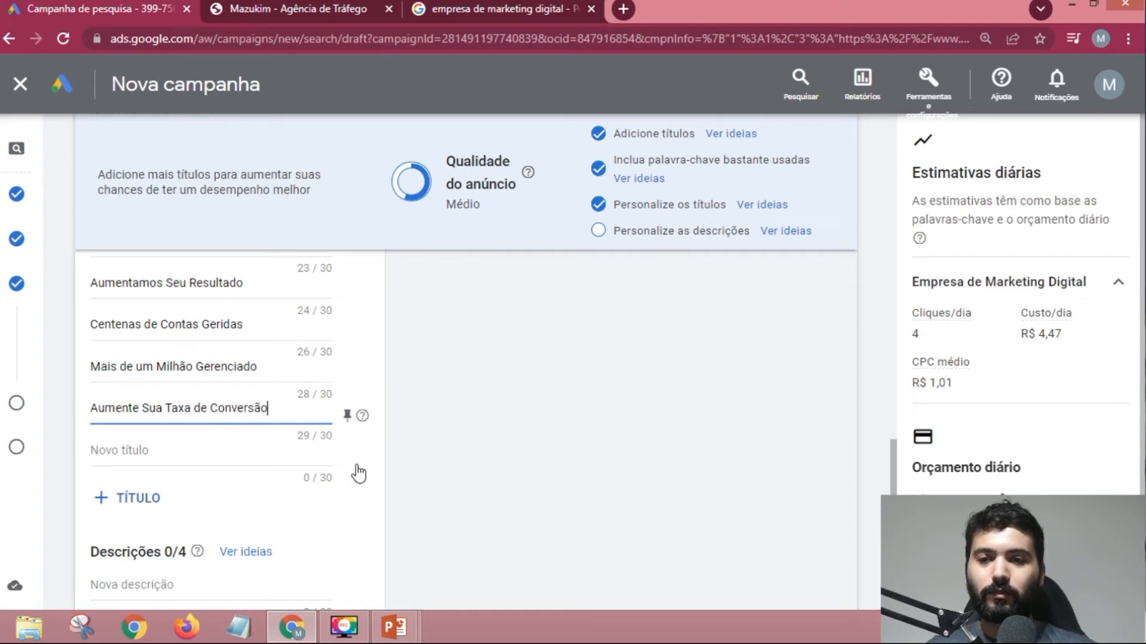
- Enter "Aumento de Performance" as the tenth ad title and move on to the empty eleventh title
click(243, 453)
text(Au)
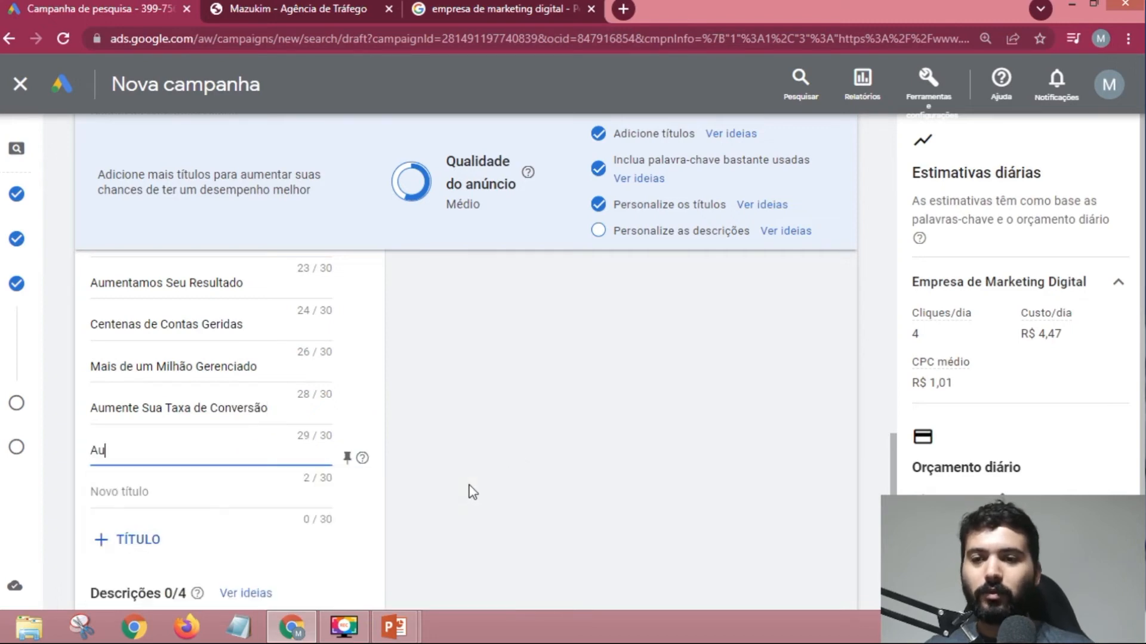
text(mento de Performance)
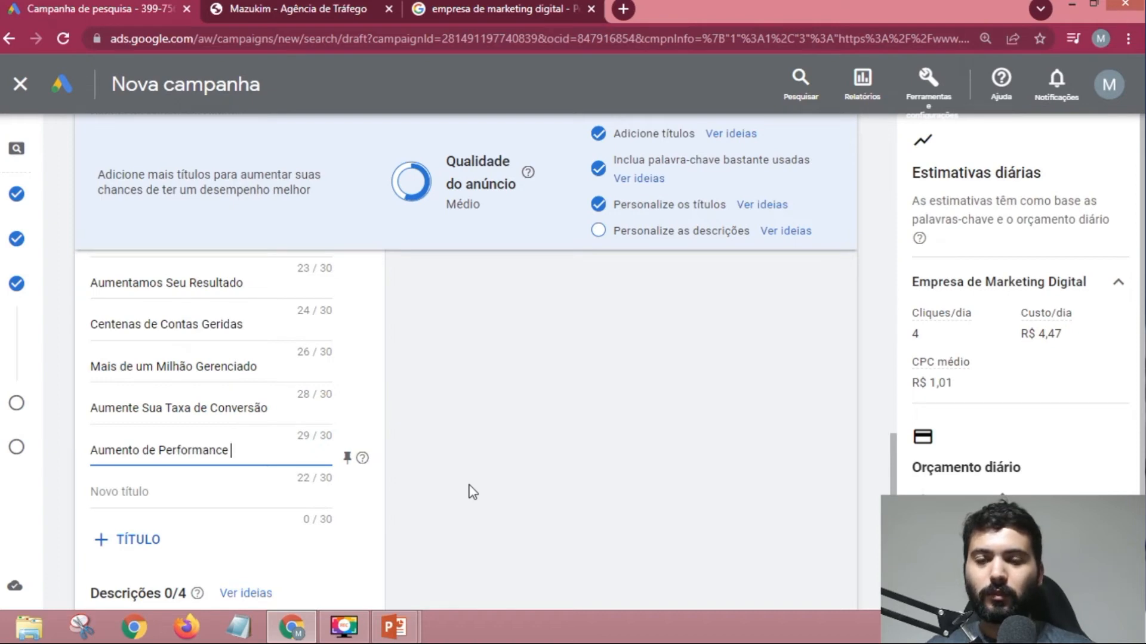
drag(246, 451, 75, 461)
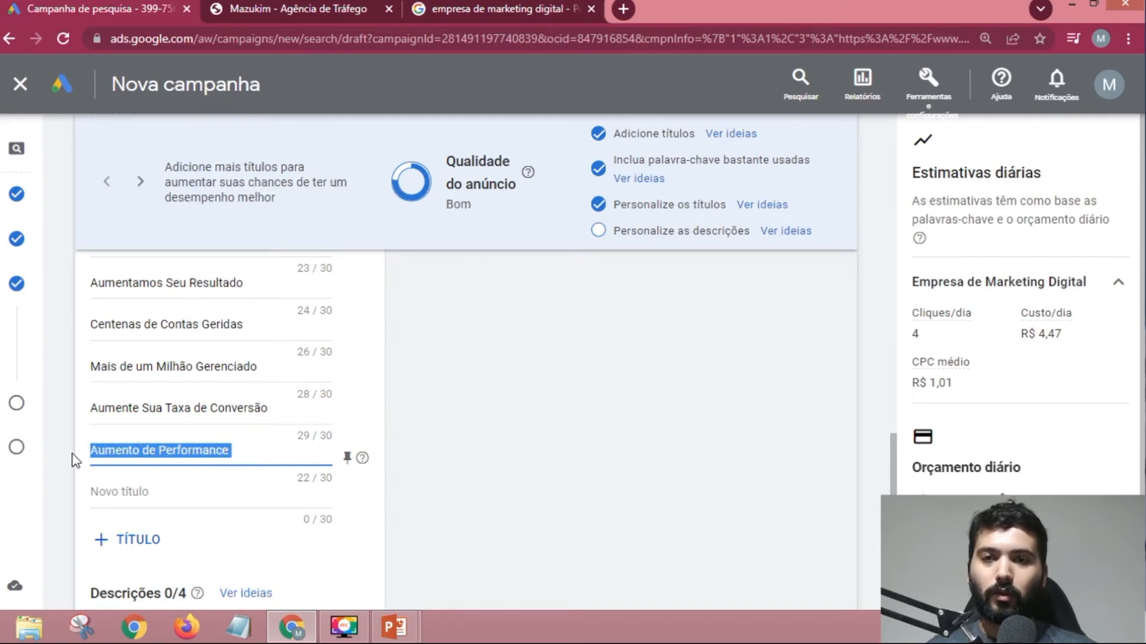
click(149, 495)
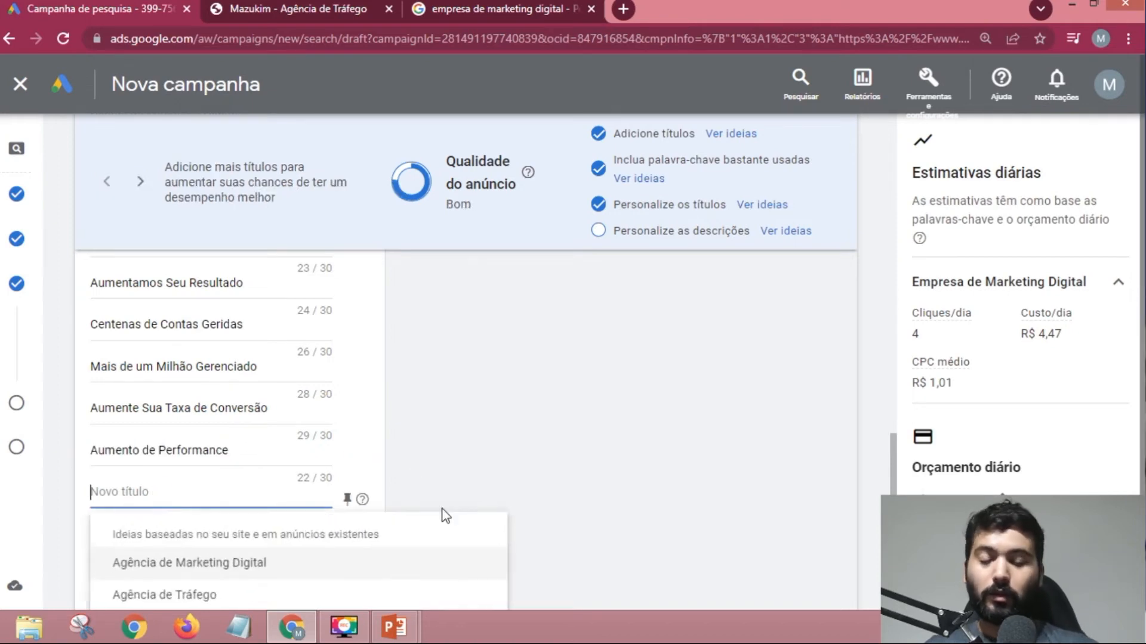
text(Sua Campanha)
key(BackSpace)
key(BackSpace)
key(BackSpace)
key(BackSpace)
key(BackSpace)
key(BackSpace)
key(BackSpace)
key(BackSpace)
key(BackSpace)
key(BackSpace)
key(BackSpace)
key(BackSpace)
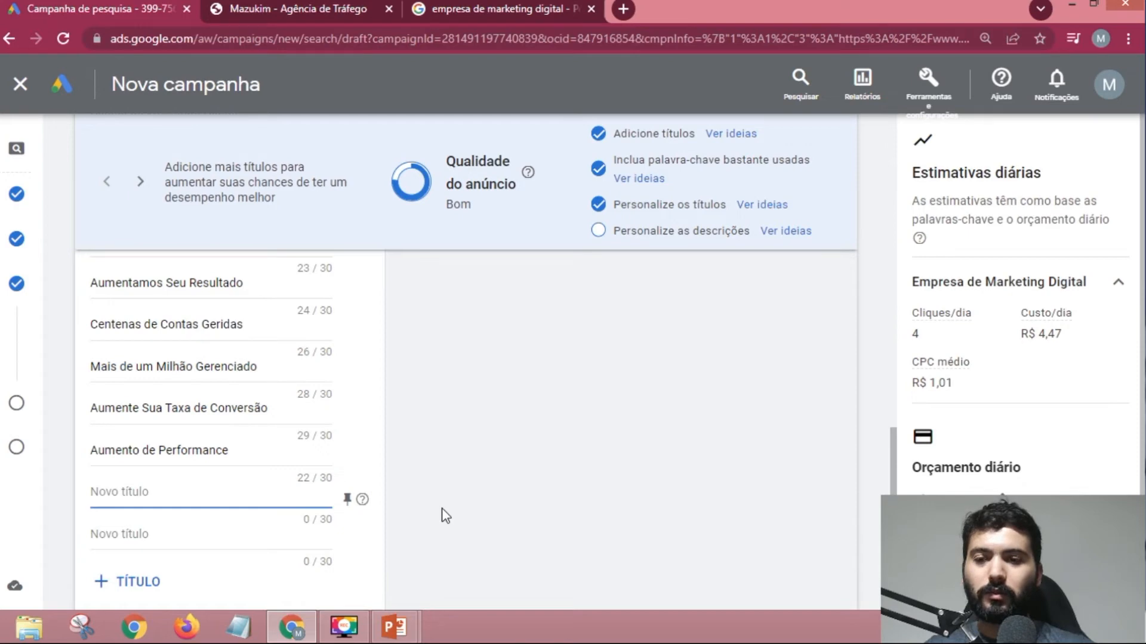
- Enter "Gere Mais Leads Pagando Menos" as the eleventh ad title
text(G)
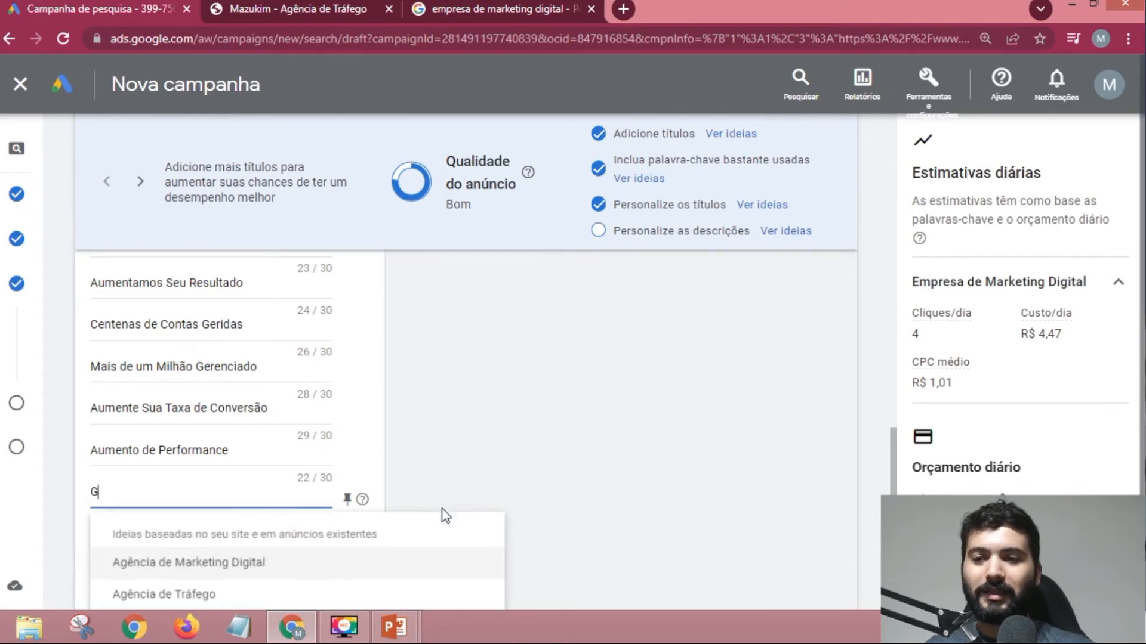
text(ere Mais Lead)
key(BackSpace)
text(ds Pagando Menos)
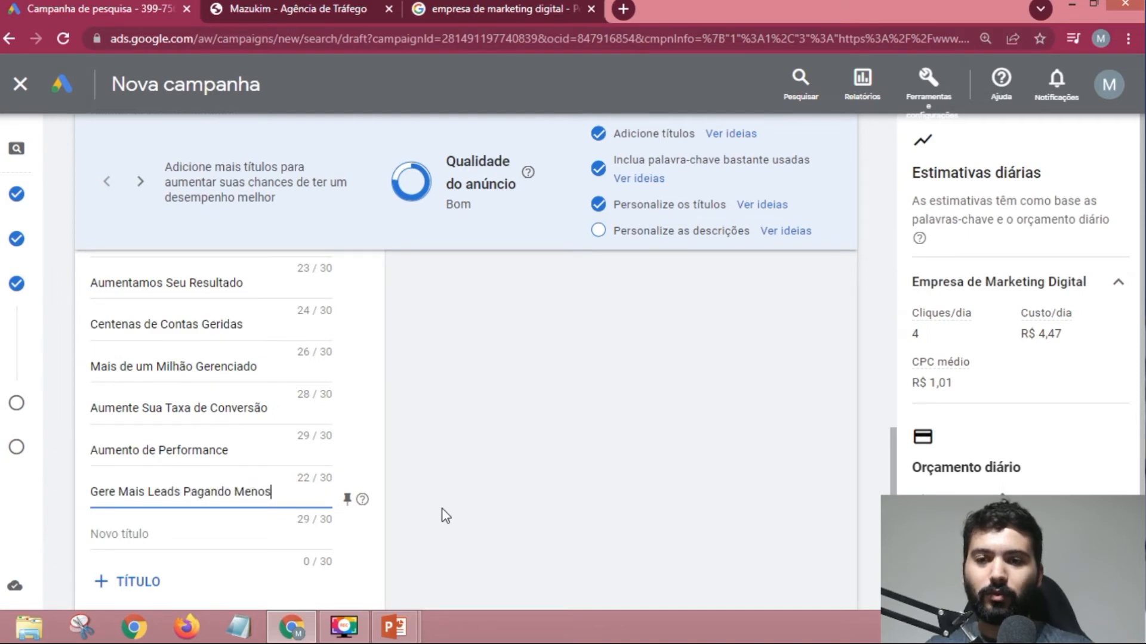
- Enter "Gere Mais Vendas Pagando Menos" as the twelfth ad title, with only the first letter of "Menos" capitalized
click(224, 537)
text(Gere Mais V)
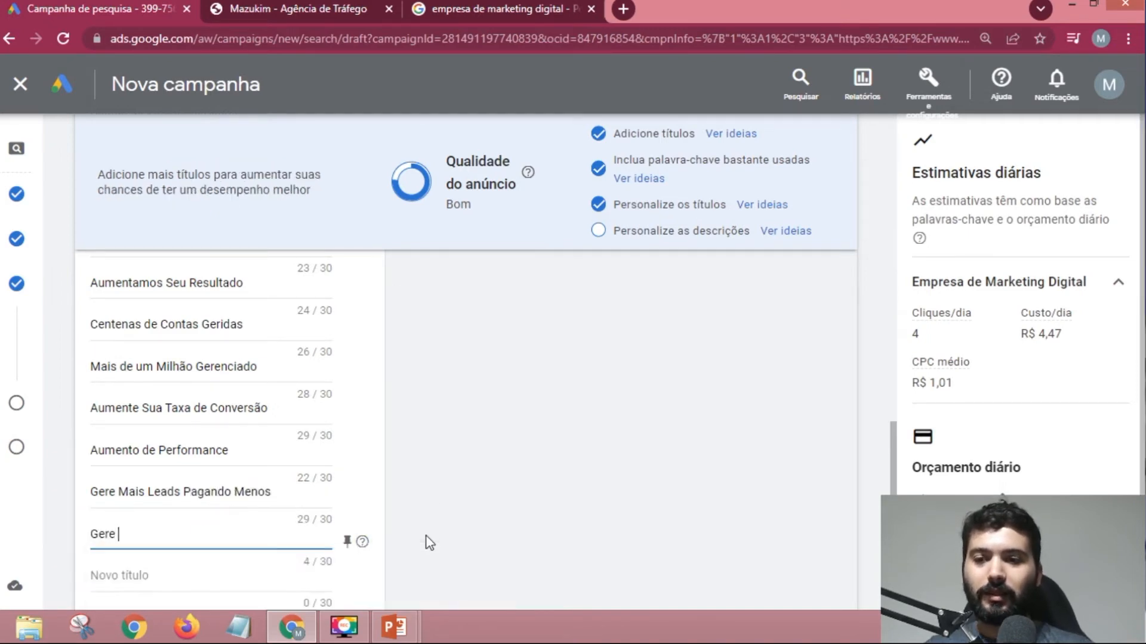
text(endas)
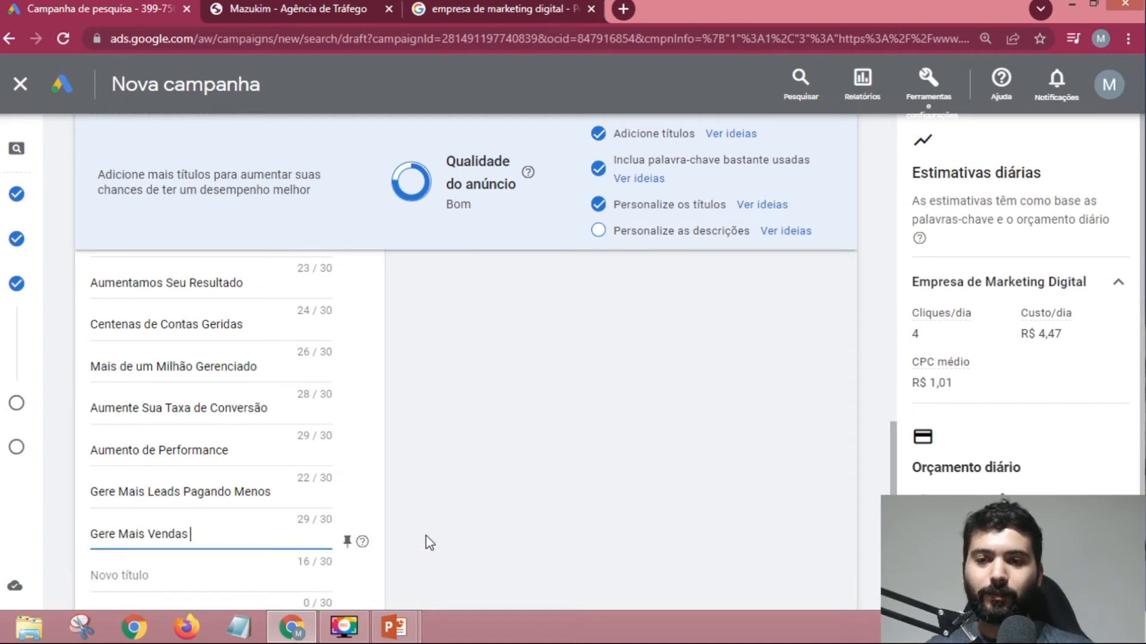
text( Pagando)
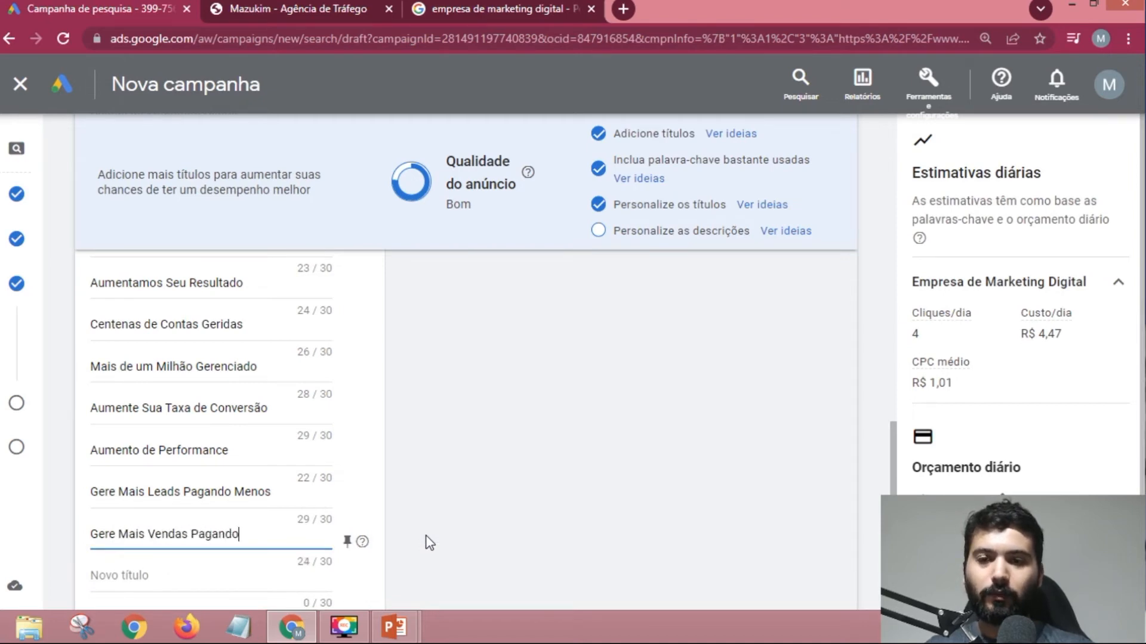
text( MEnos)
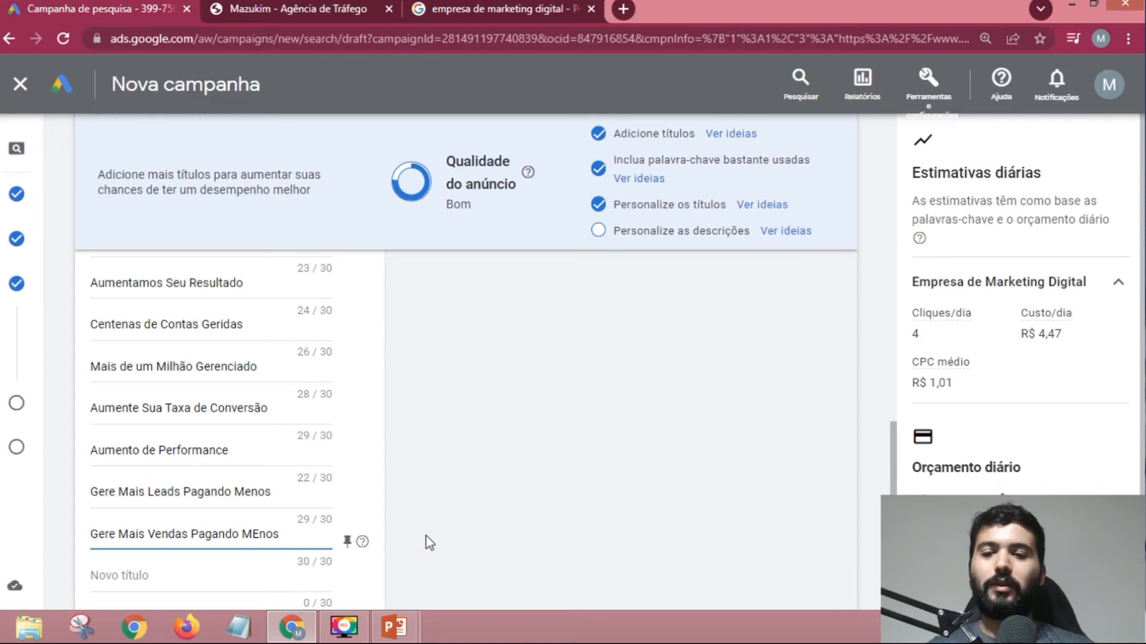
click(256, 536)
key(BackSpace)
text(e)
click(450, 469)
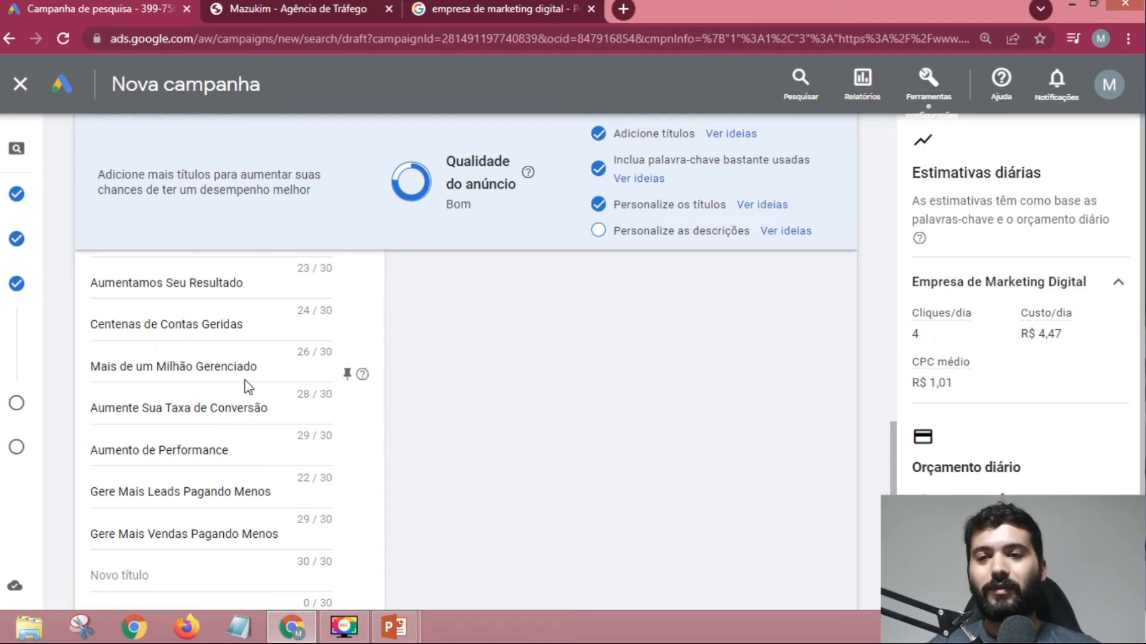
- Enter "Entre em Contato Conosco Agora Mesmo e Converse Com Nosso Time!" as the first ad description and return to the empty thirteenth title
scroll(242, 358, up, 3)
scroll(206, 560, down, 2)
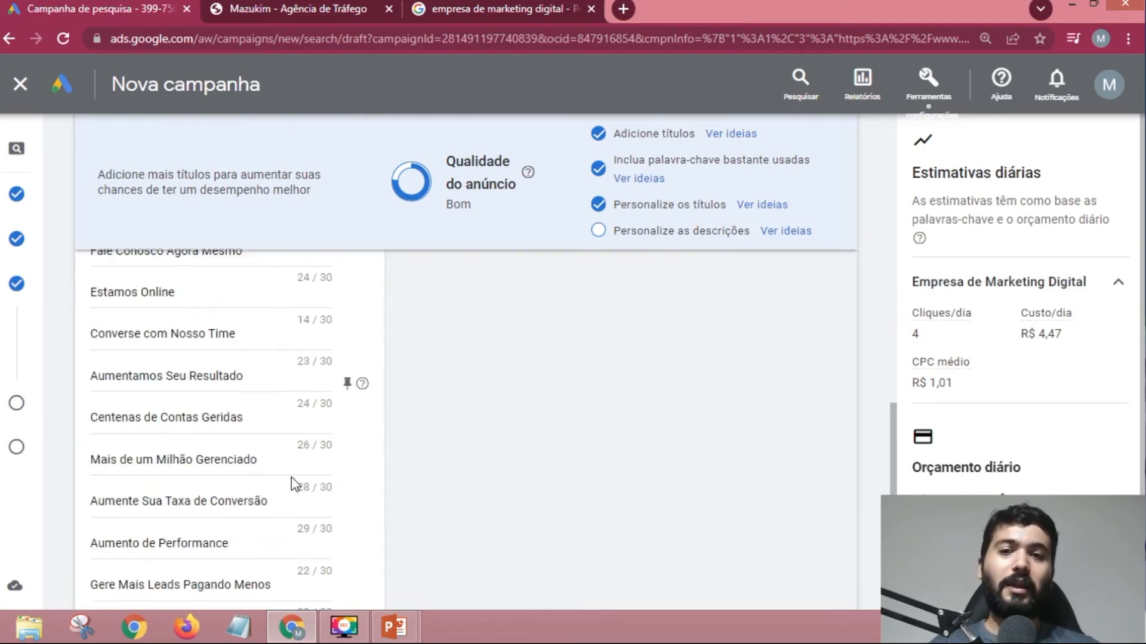
scroll(263, 465, down, 2)
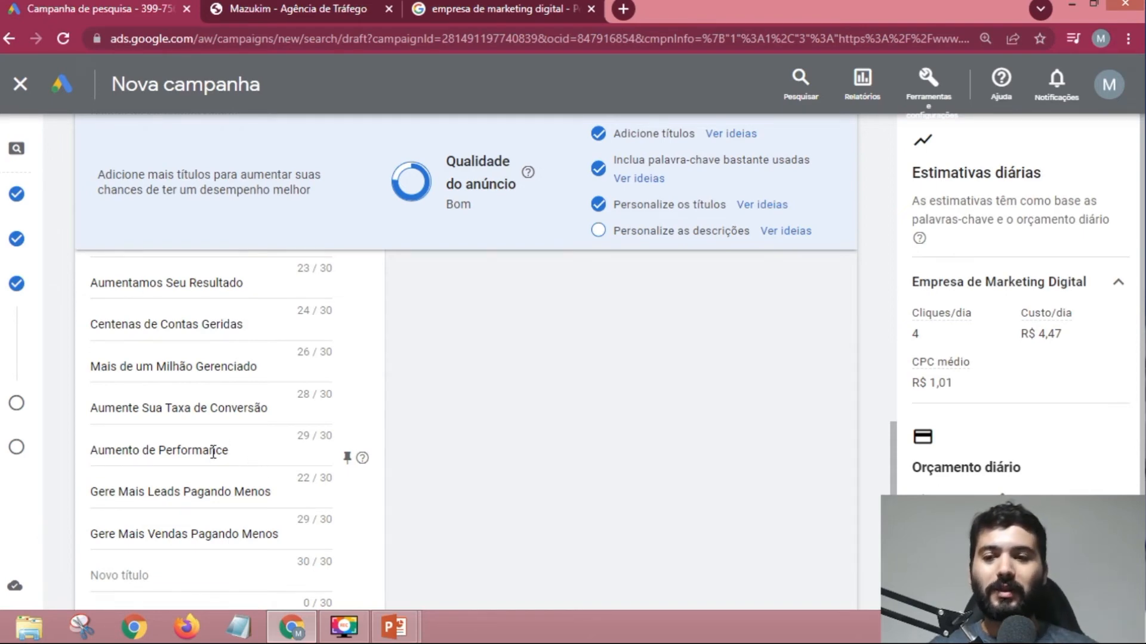
scroll(225, 451, down, 3)
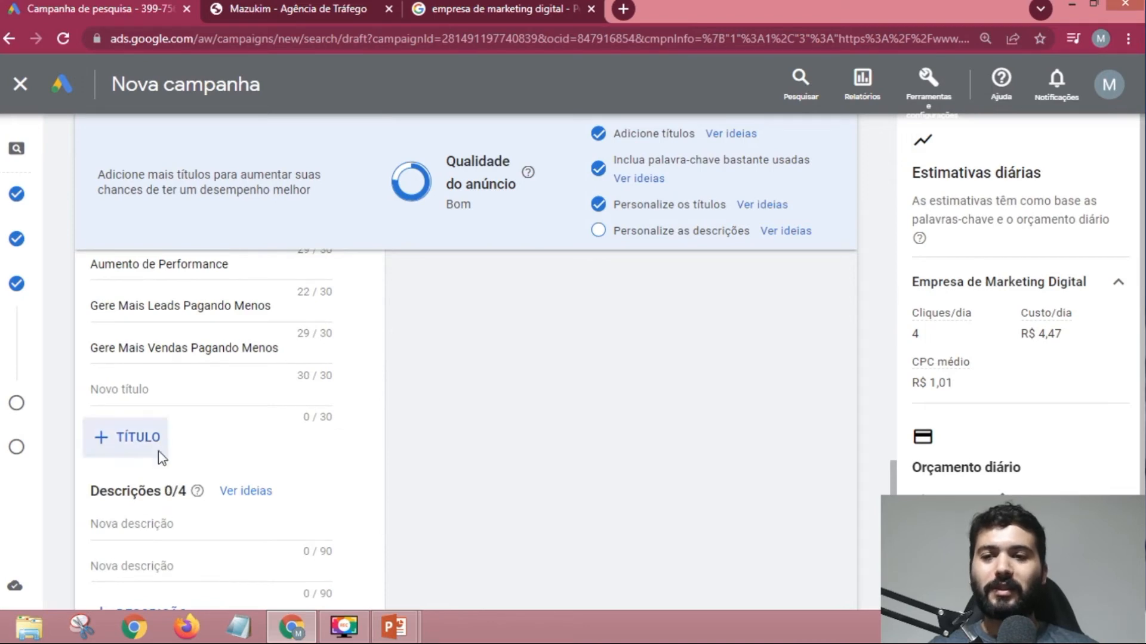
scroll(160, 461, down, 2)
click(166, 434)
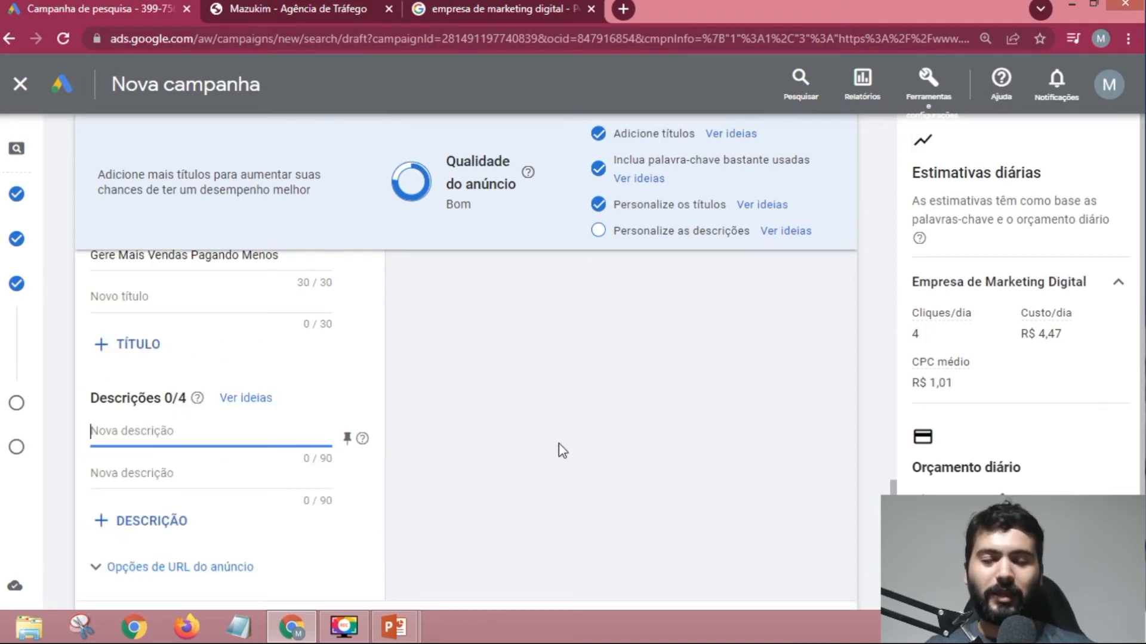
text(E)
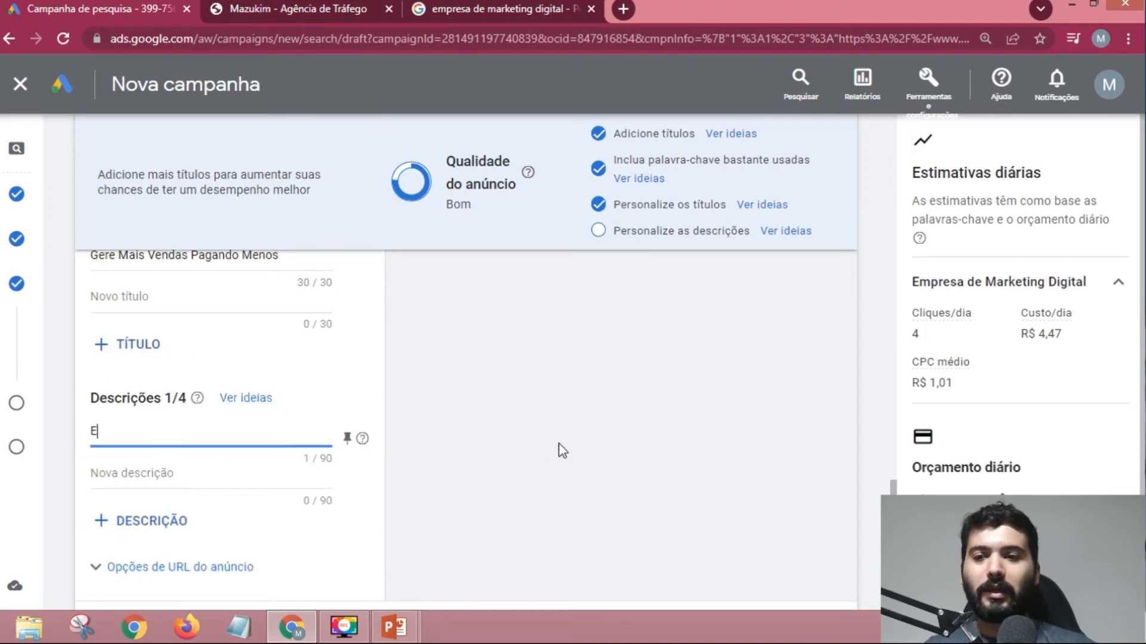
text(ntre em Contato Conosco )
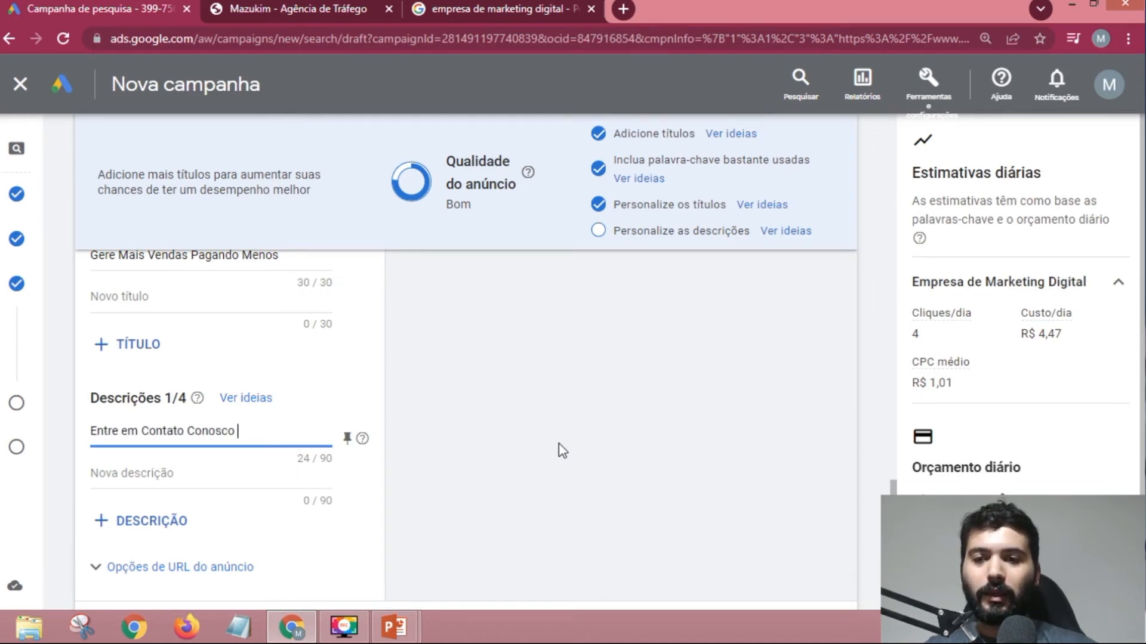
text(Agora Mesmo e )
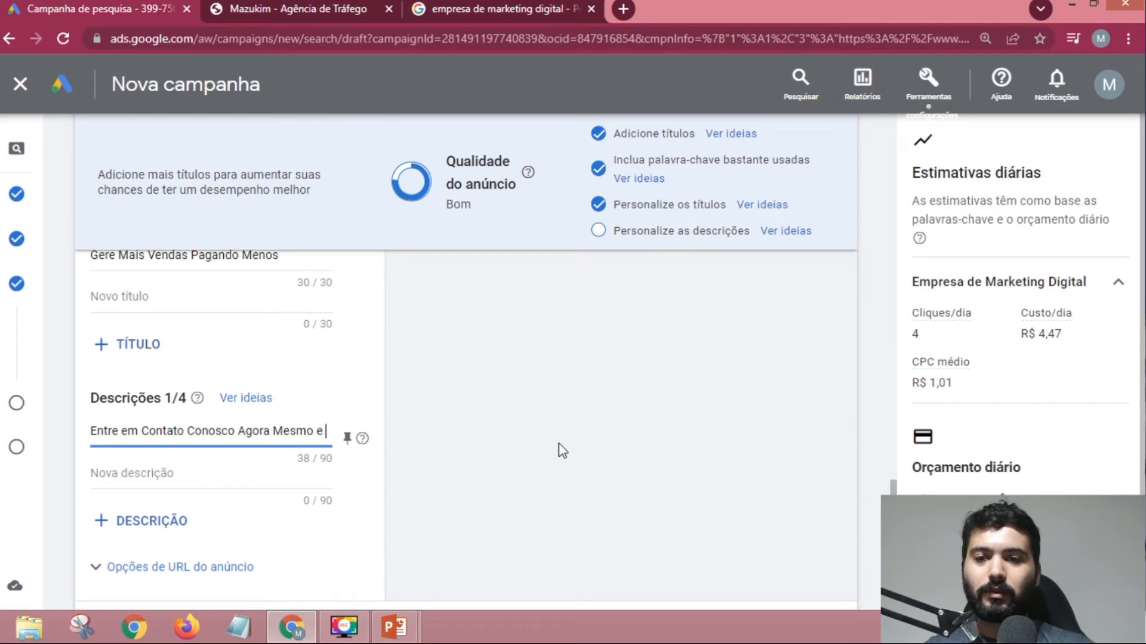
text(Converse Com Nosso Time)
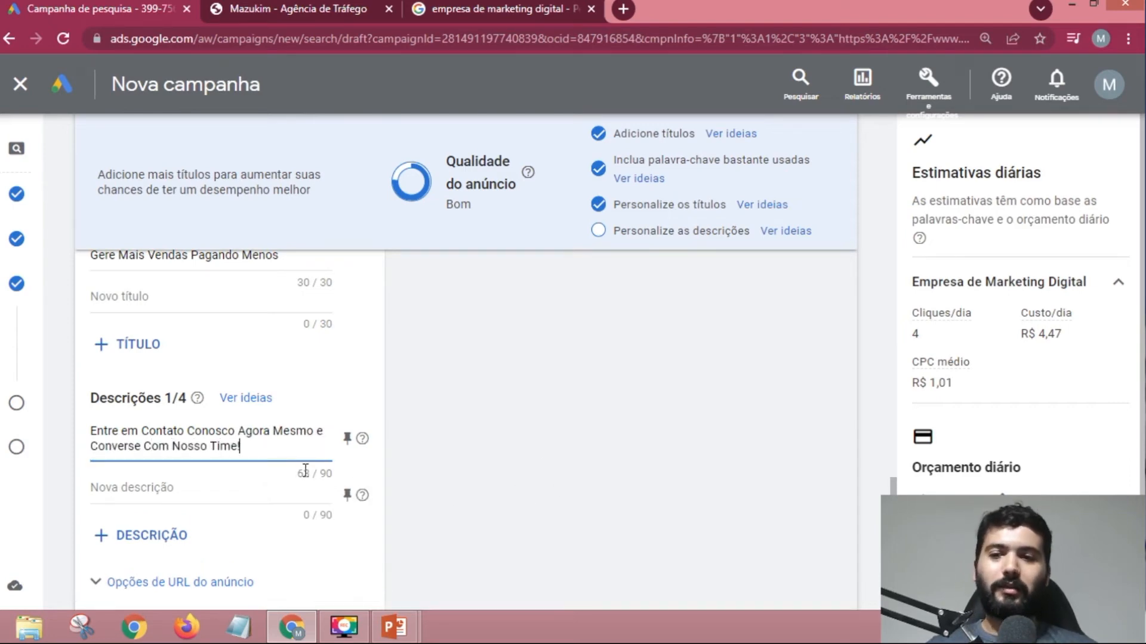
text(!)
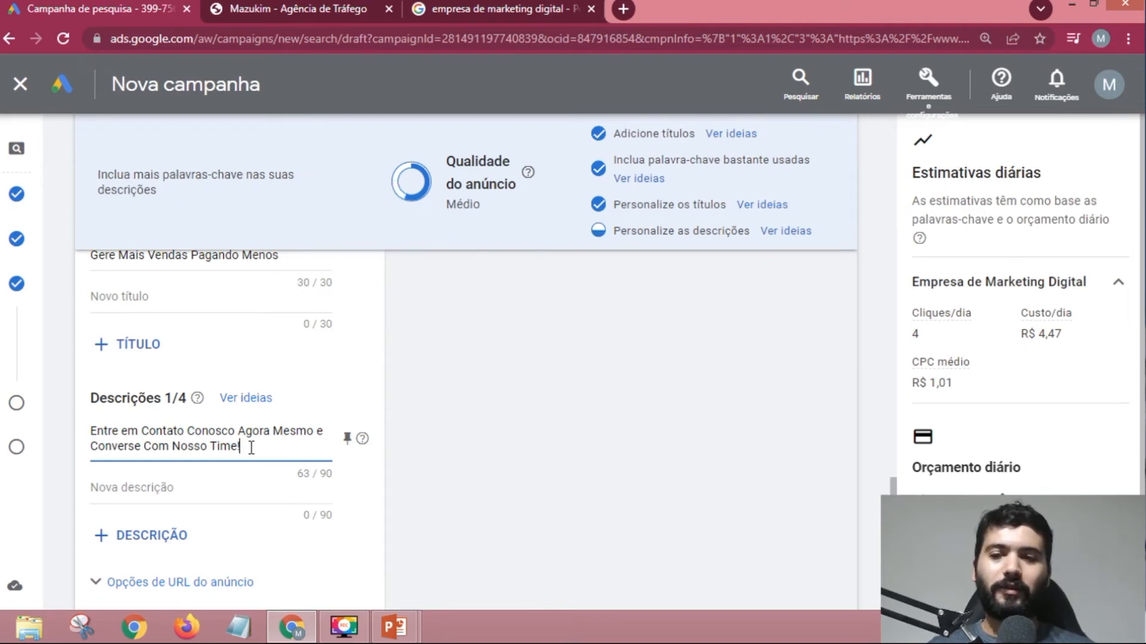
click(225, 491)
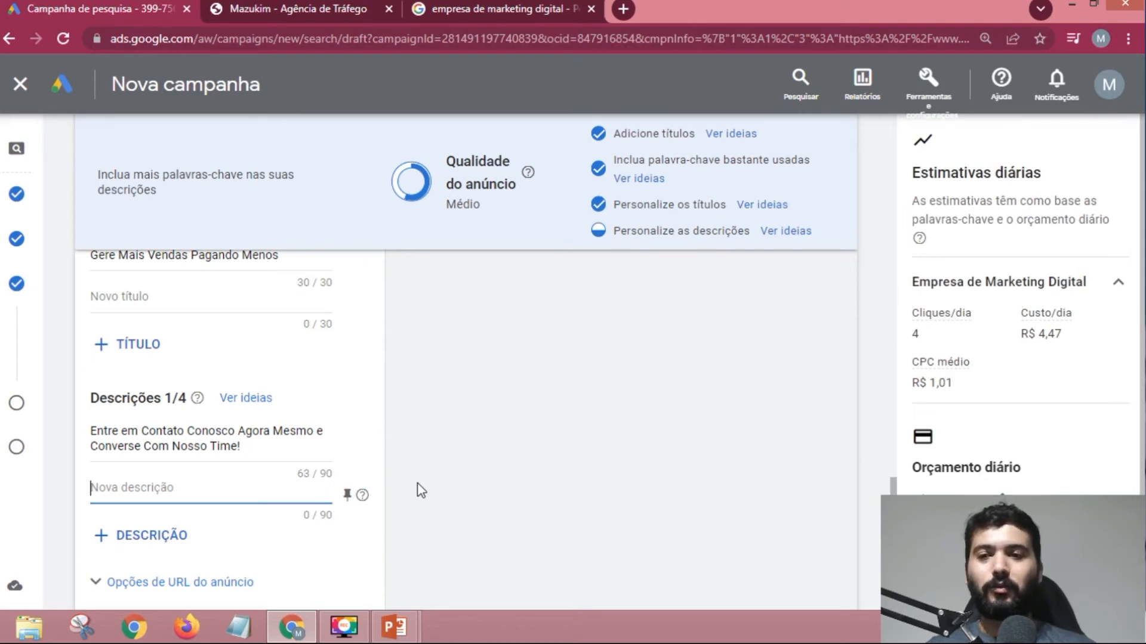
click(164, 297)
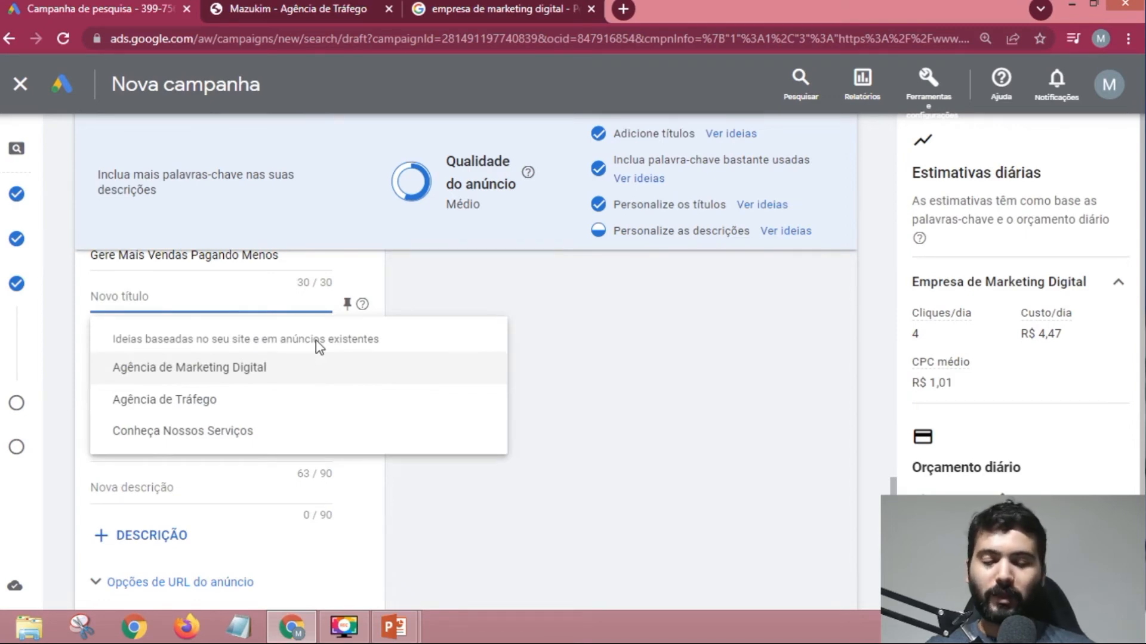
text(Seu Res)
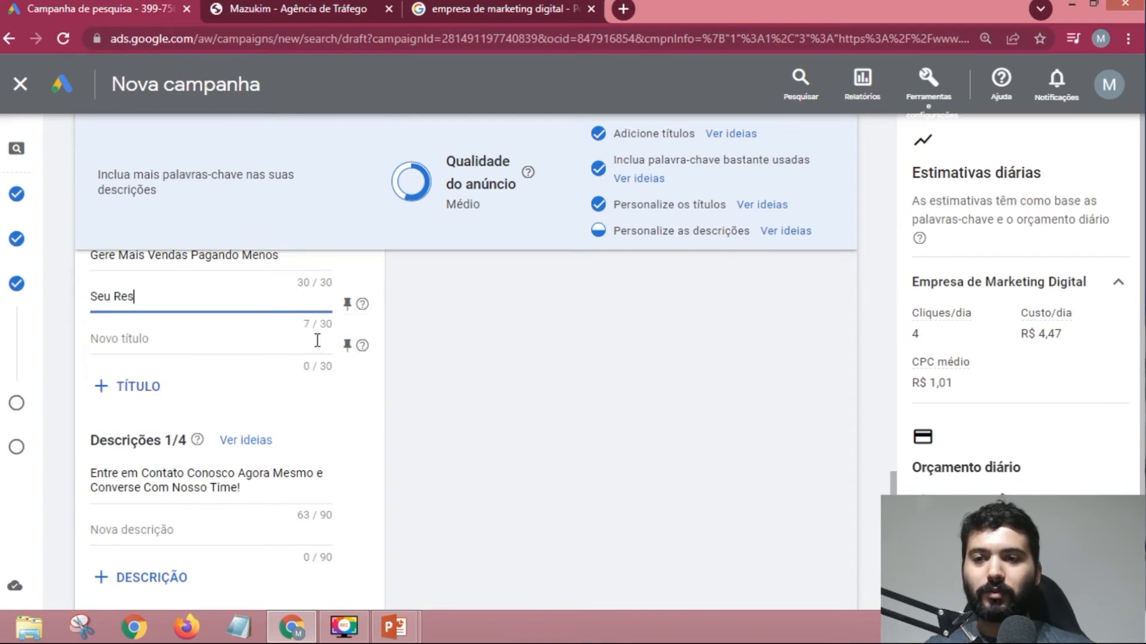
text(ultado)
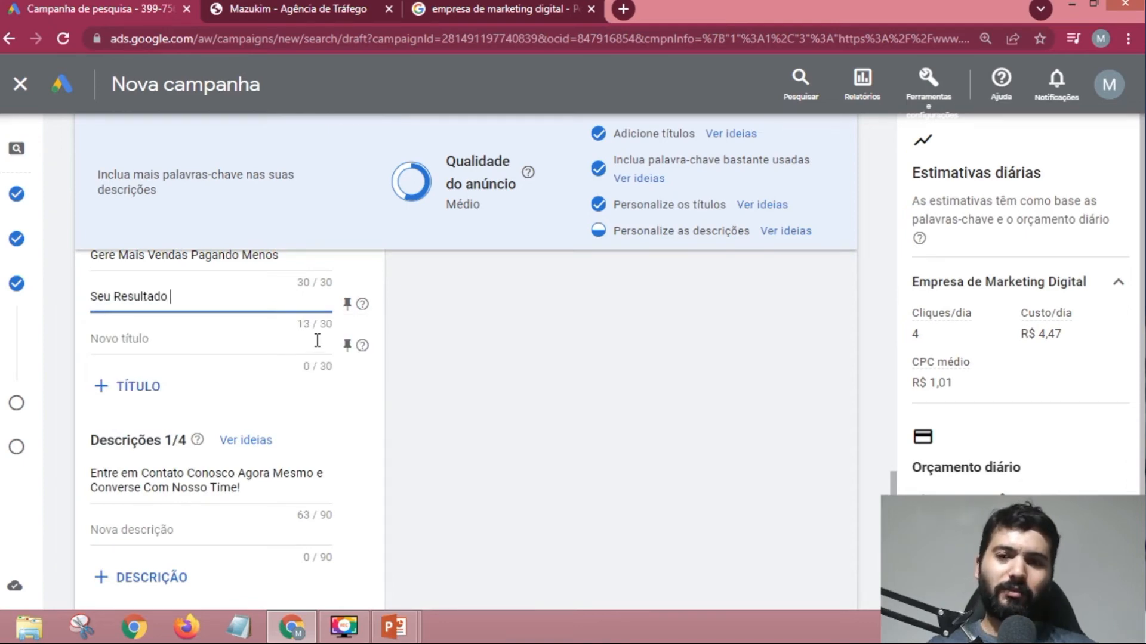
key(shift+Left)
key(shift+Left)
key(shift+Left)
key(shift+Left)
key(shift+Left)
key(shift+Left)
key(shift+Left)
key(shift+Left)
key(shift+Left)
key(shift+Left)
key(shift+Left)
key(shift+Left)
key(shift+Left)
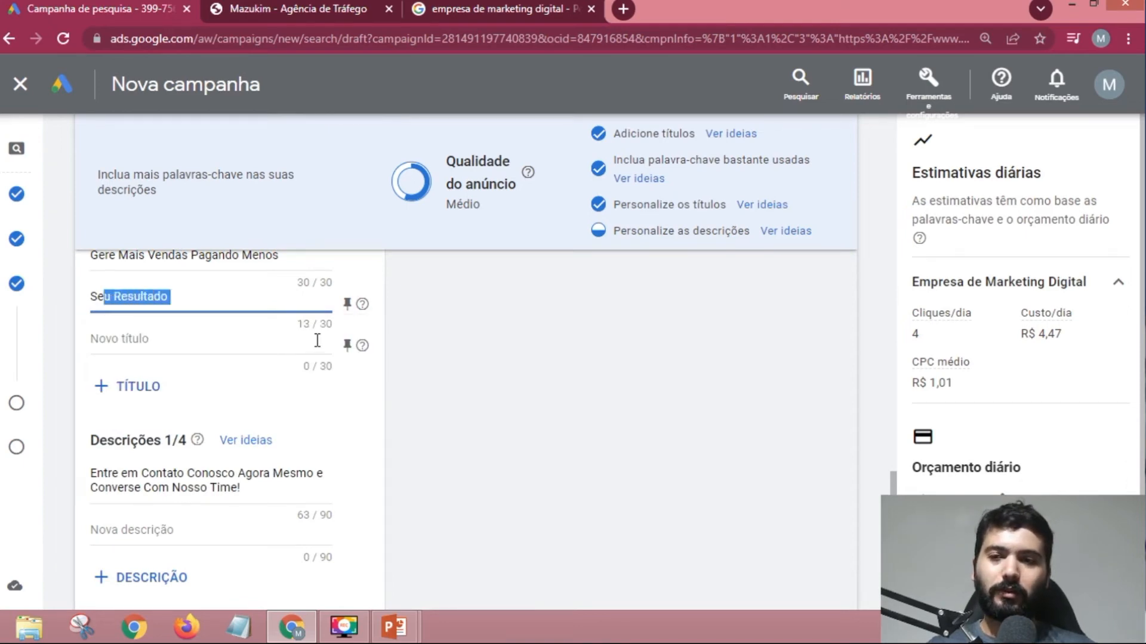
- Enter "Está Gerando Poucos Leads?" as the thirteenth ad title, replacing any text already in it
text(Es)
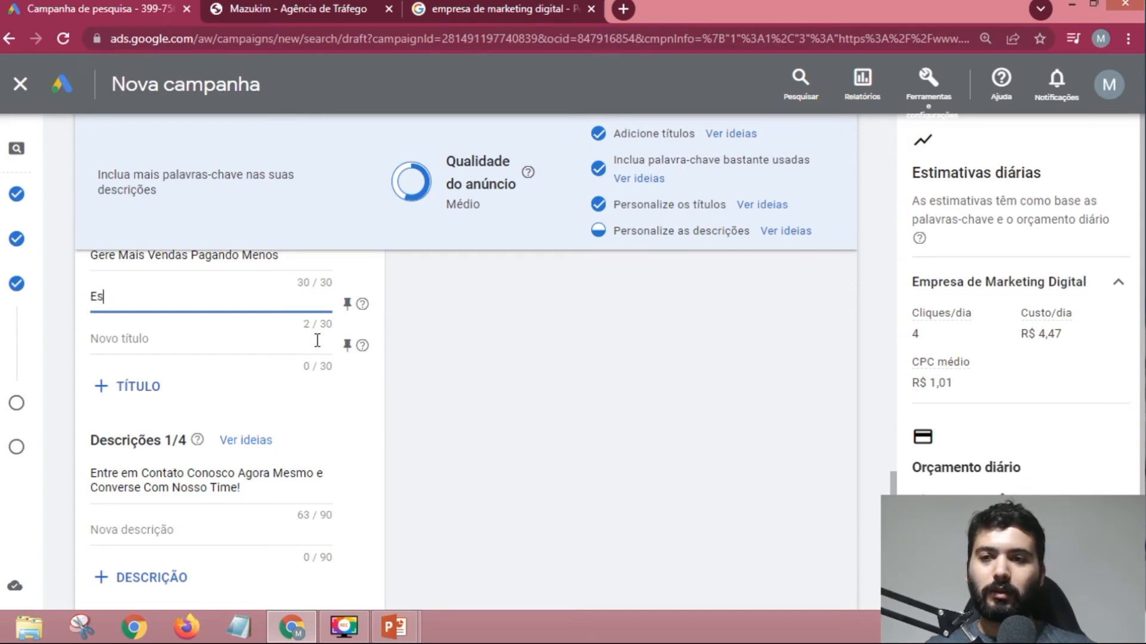
text(tá Ger)
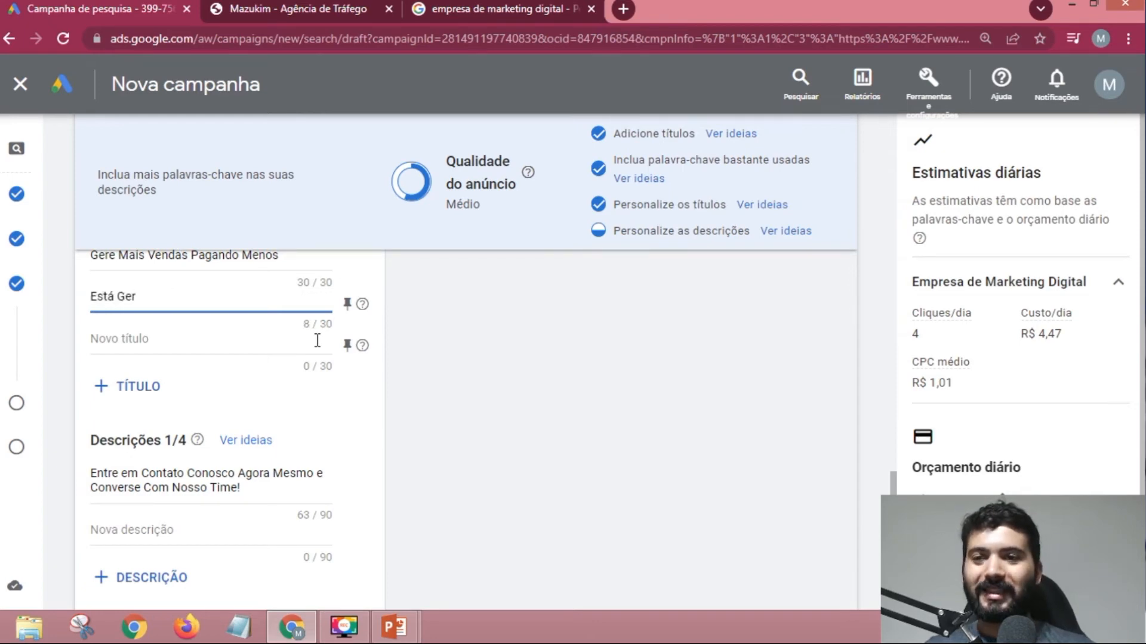
text(ando Poucos )
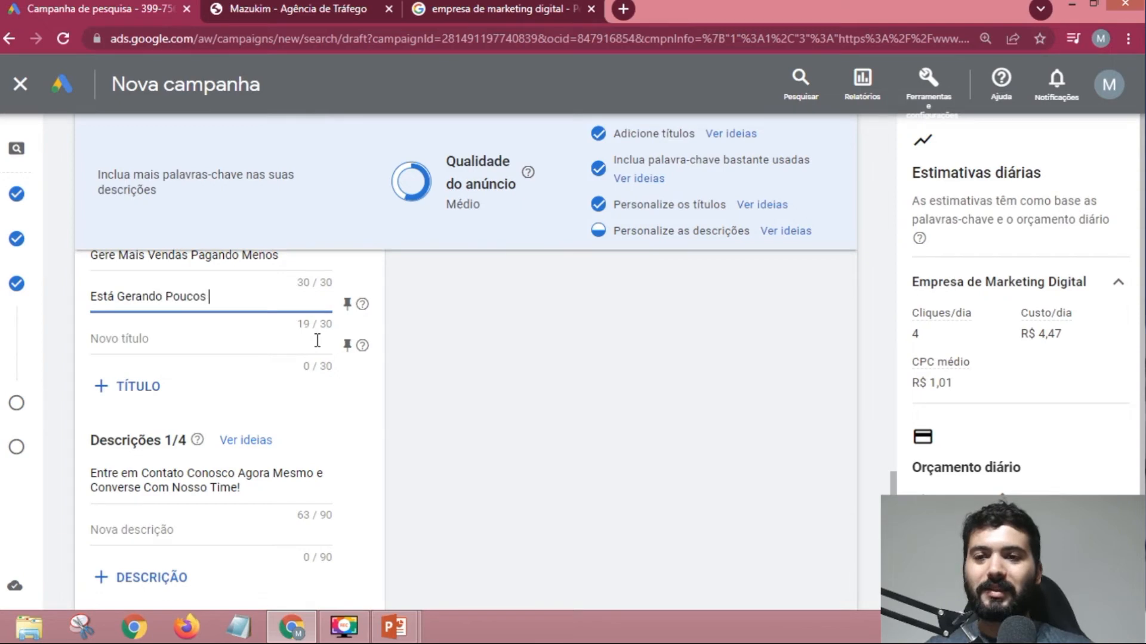
text(Leads?)
- Enter "Quer Aumentar Suas Vendas?" as the fourteenth ad title and move on to the empty fifteenth title
click(259, 341)
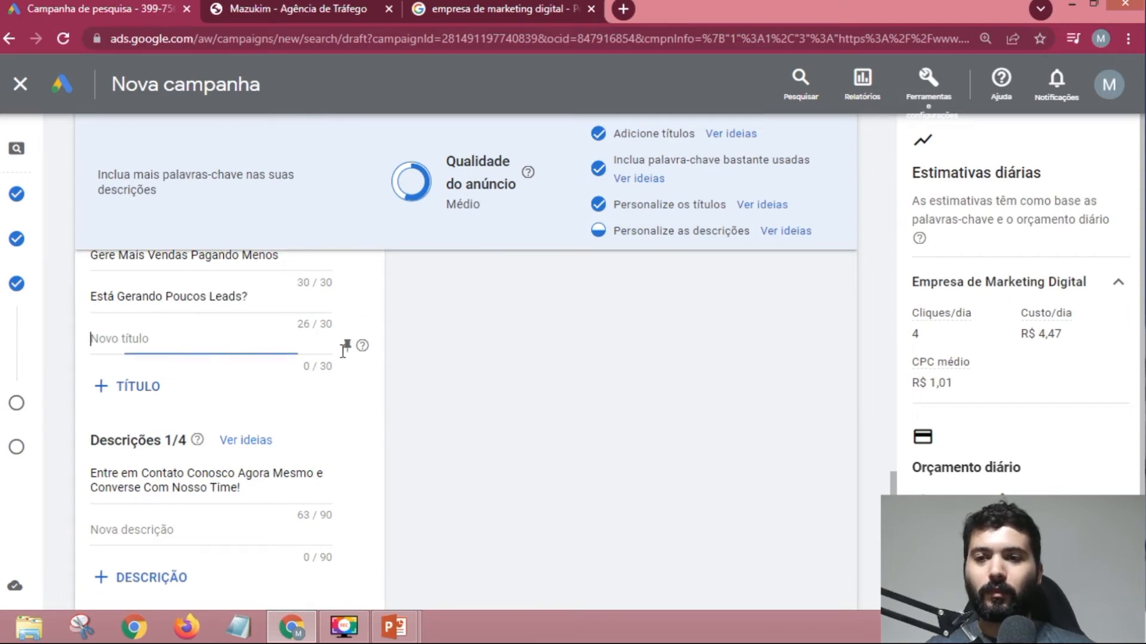
text(Quer Au)
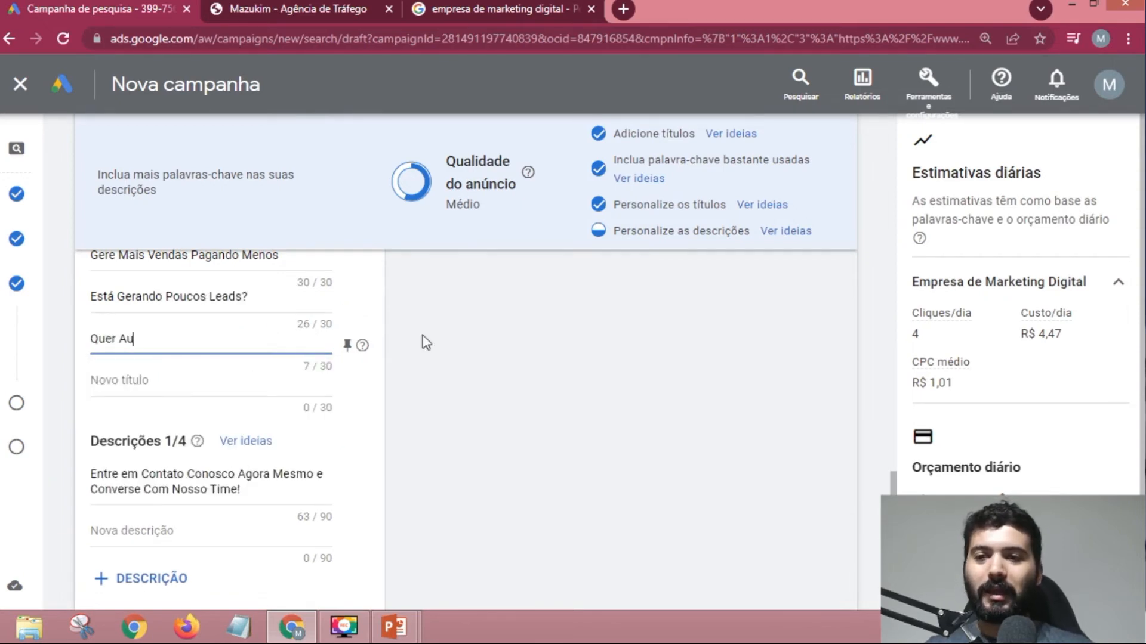
text(mentar Suas Ven)
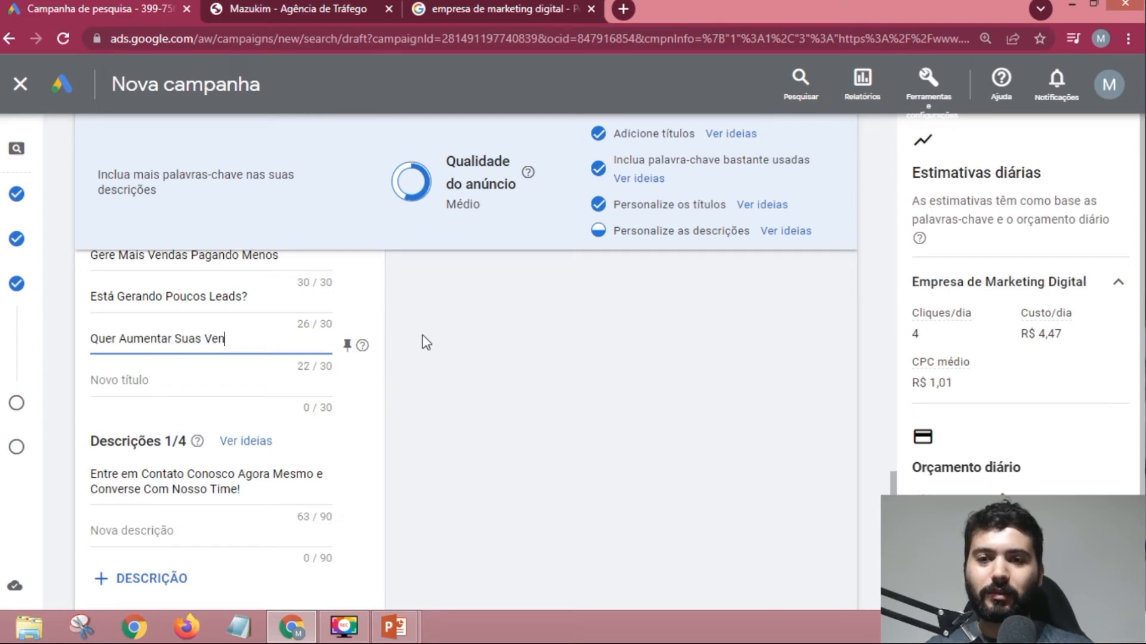
text(das Online)
key(BackSpace)
key(BackSpace)
key(BackSpace)
key(BackSpace)
key(BackSpace)
key(BackSpace)
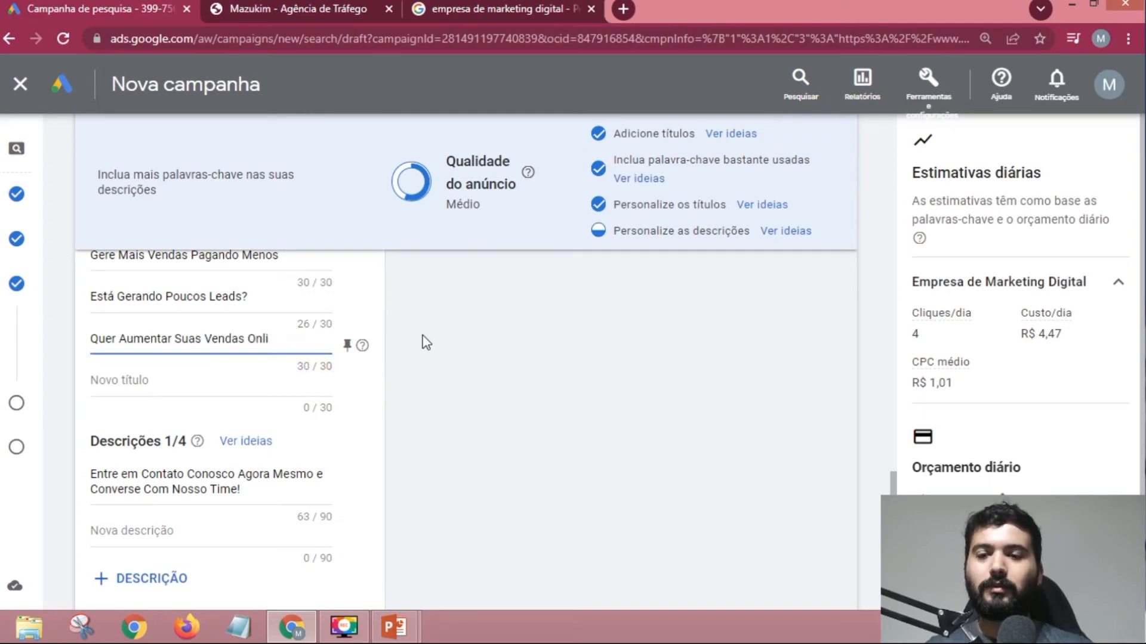
key(BackSpace)
text(?)
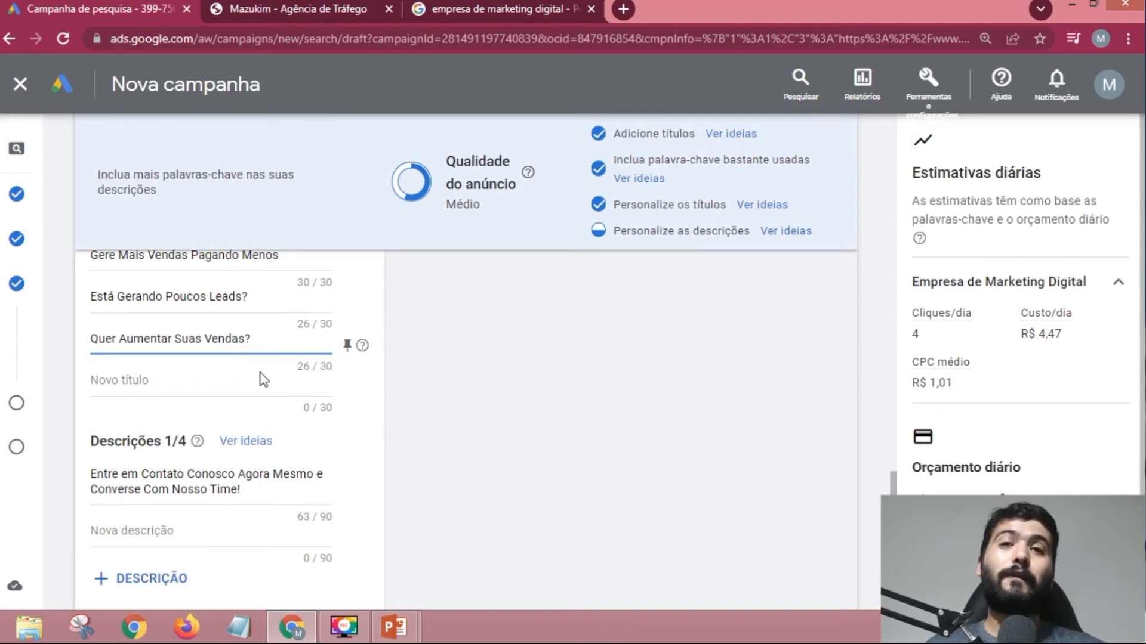
click(305, 380)
text(Dobre)
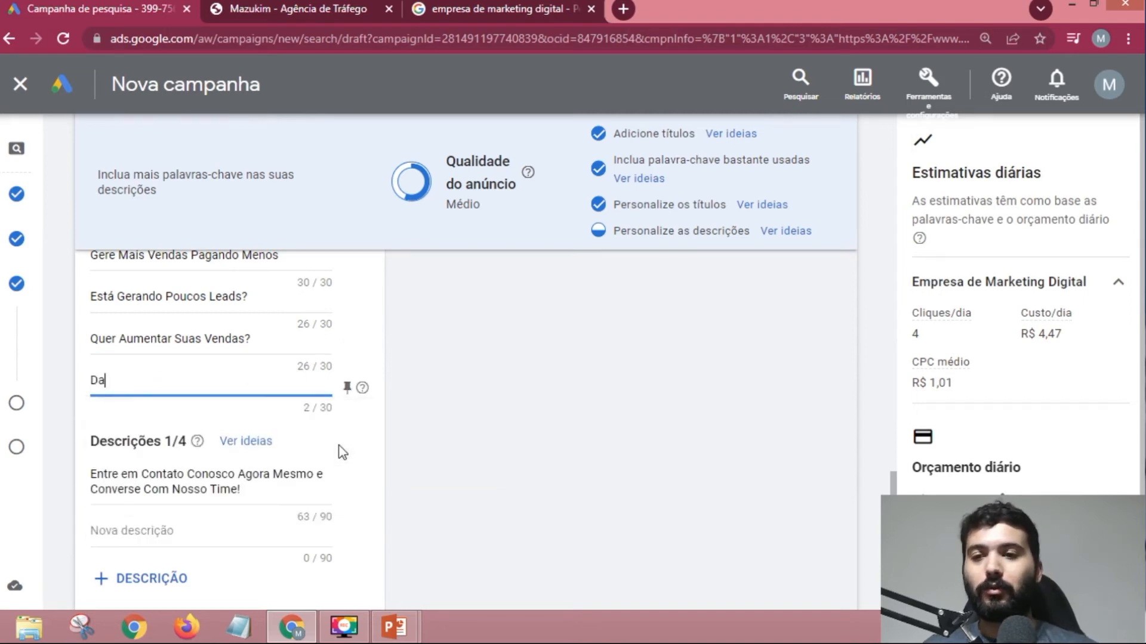
key(BackSpace)
key(BackSpace)
key(BackSpace)
key(BackSpace)
key(BackSpace)
- Start the fifteenth ad title with the word "Você"
text(Você)
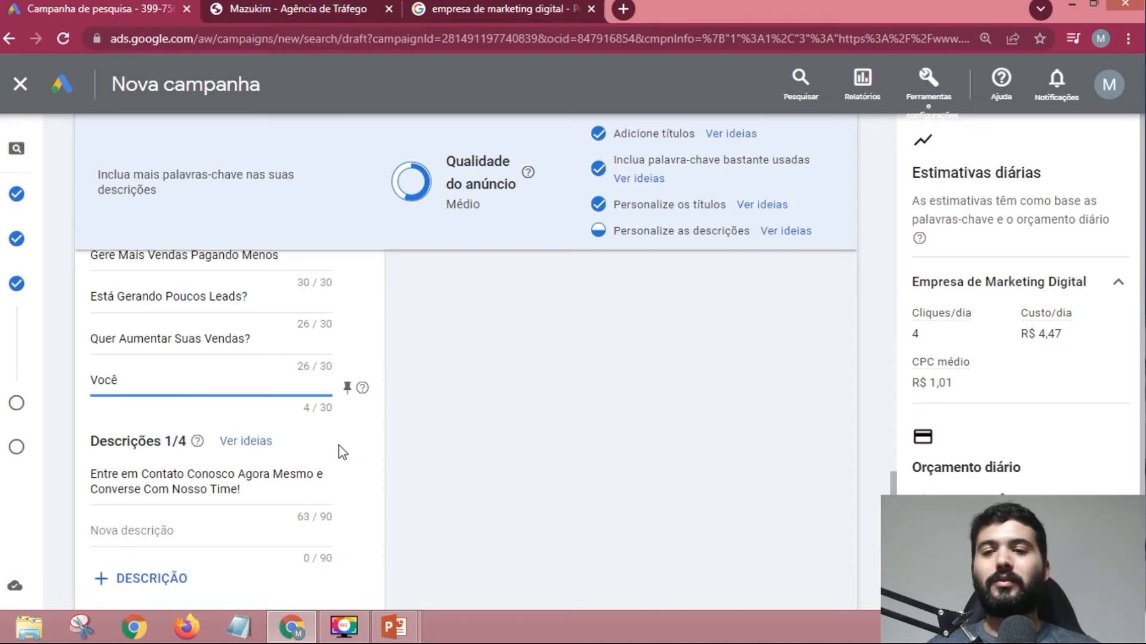
text( Es)
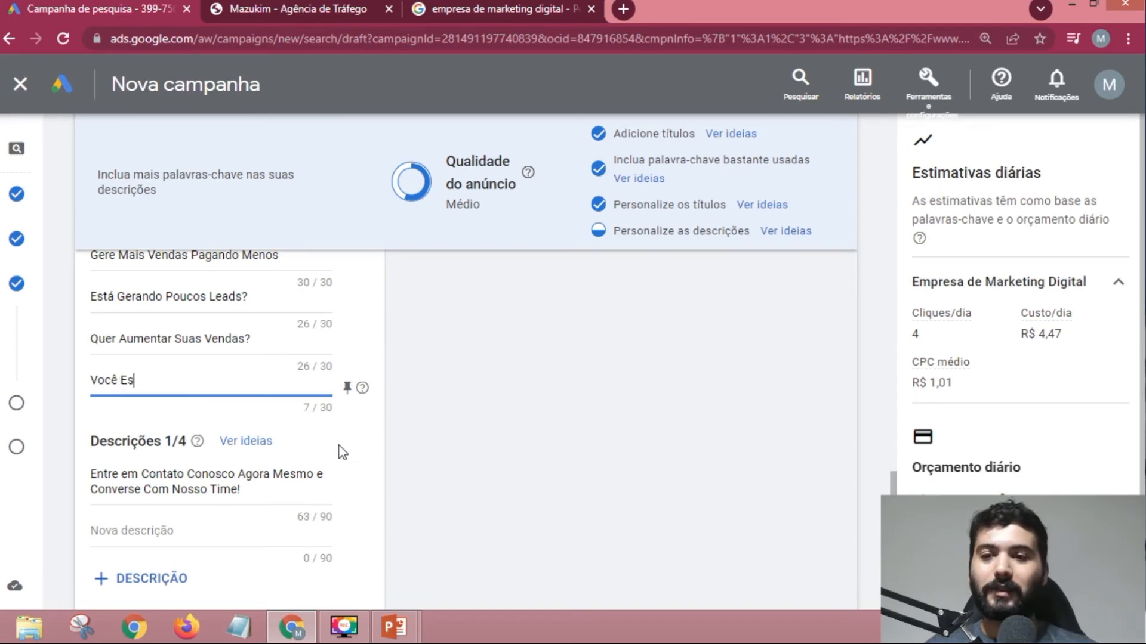
text(tá Insta)
key(BackSpace)
key(BackSpace)
key(BackSpace)
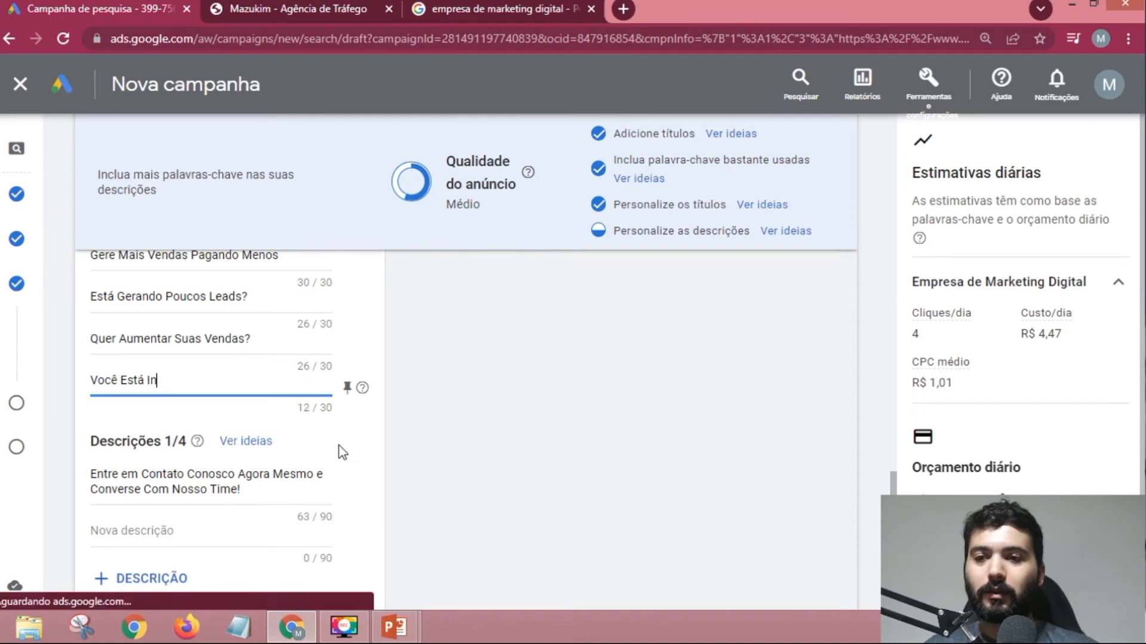
key(BackSpace)
key(BackSpace)
key(BackSpace)
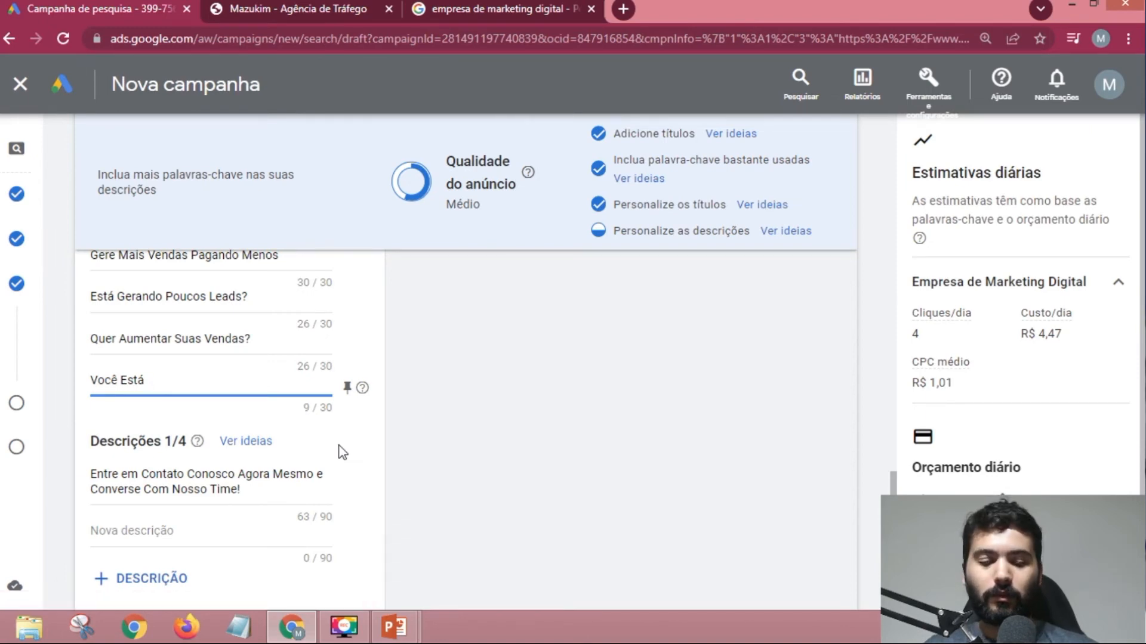
key(BackSpace)
key(BackSpace)
key(BackSpace)
key(BackSpace)
key(BackSpace)
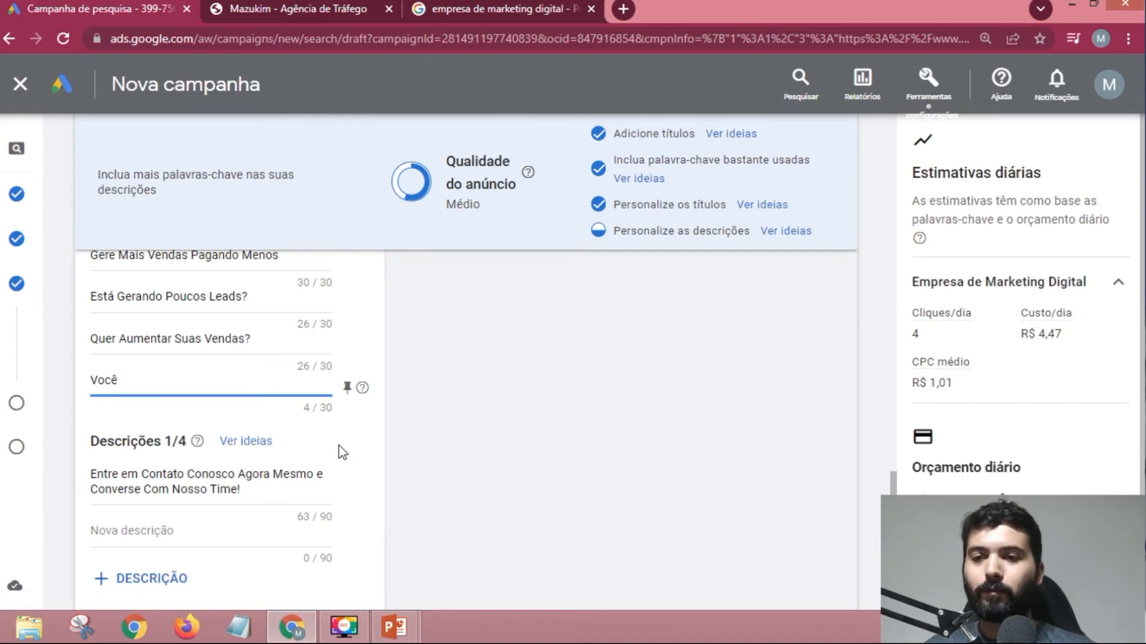
- Complete the fifteenth ad title as "Você Feliz com os Resultados?", with a capital R in "Resultados"
text(Feliz)
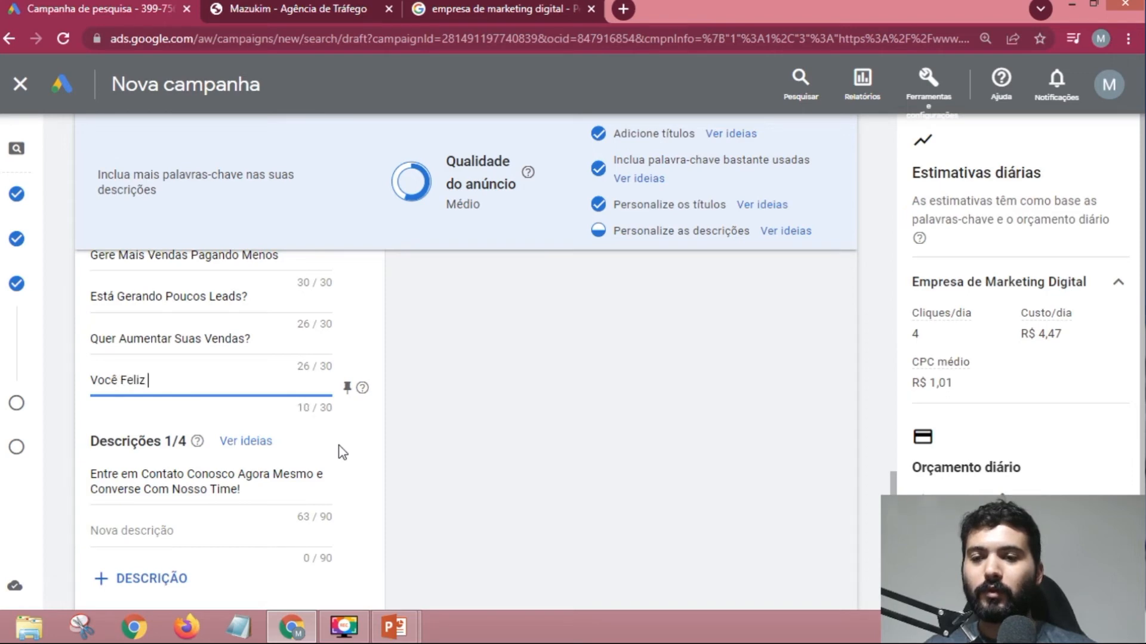
text( com os resultados?)
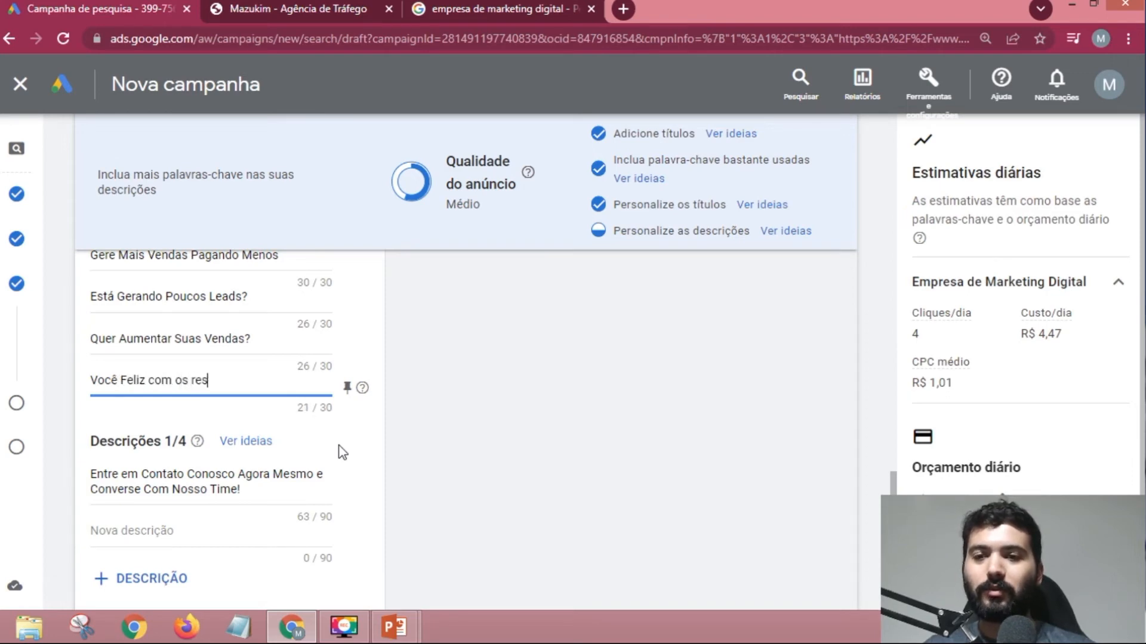
key(Left)
key(Left)
key(Left)
key(Left)
key(Left)
key(Left)
key(Left)
key(Left)
key(Left)
key(Left)
key(Left)
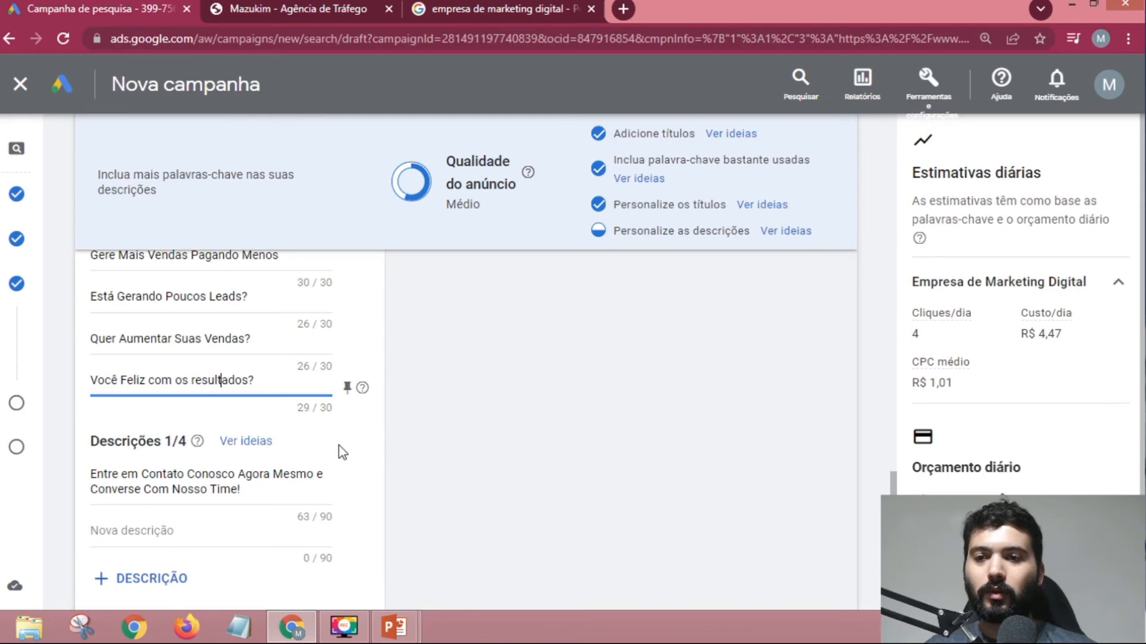
key(Delete)
text(R)
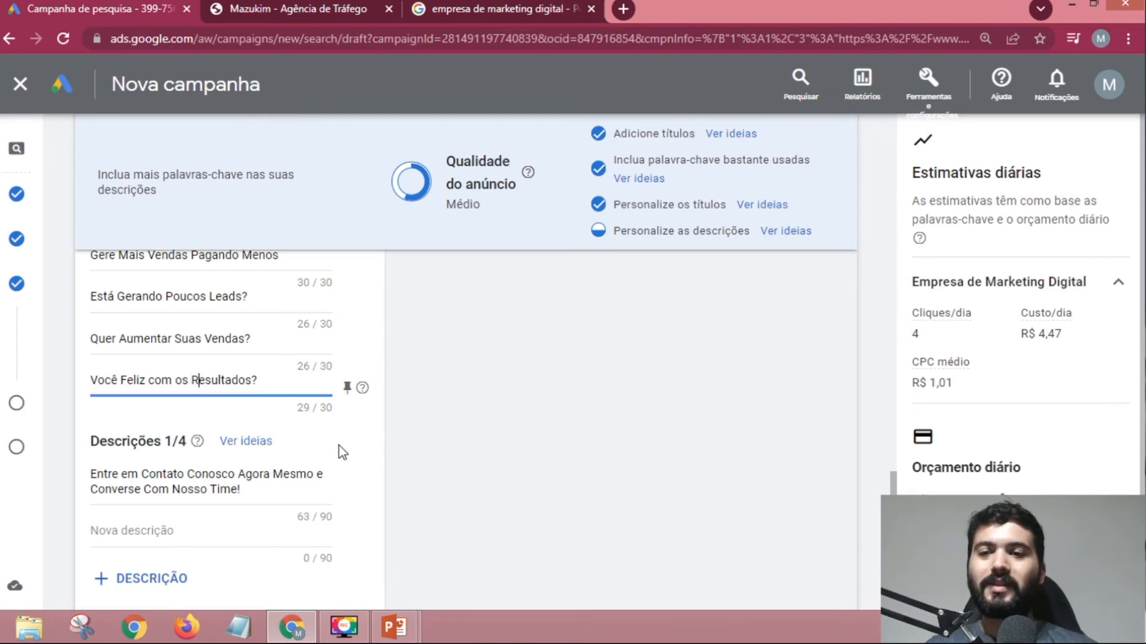
click(491, 423)
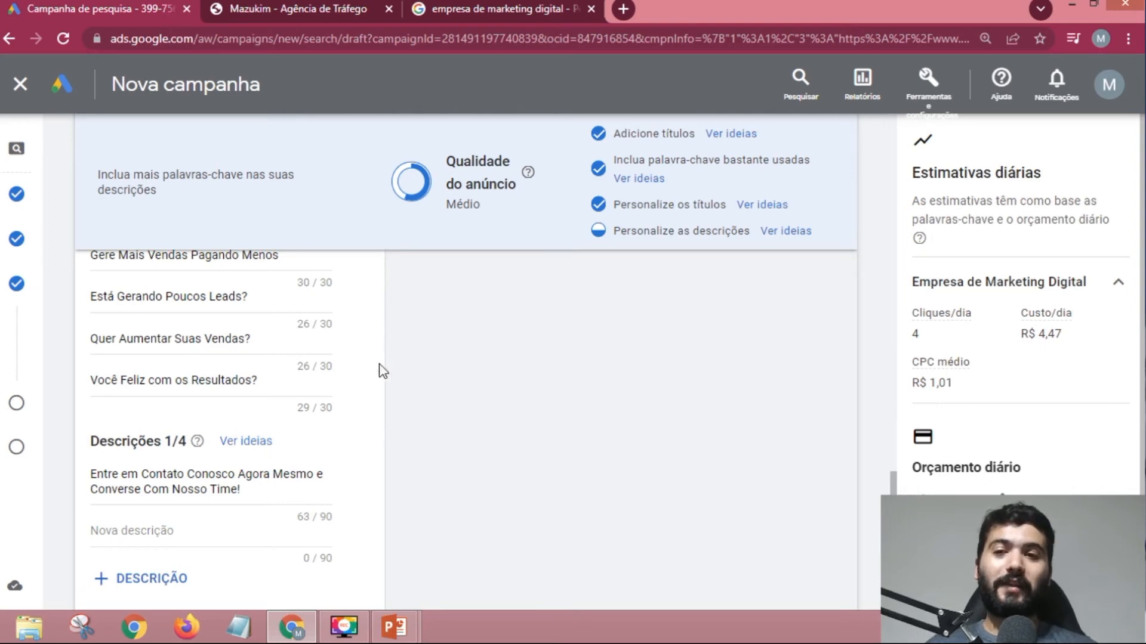
- Review the full list of ad titles from the first entries down to the last ones above the descriptions
scroll(245, 442, up, 8)
scroll(215, 365, up, 3)
scroll(214, 376, down, 3)
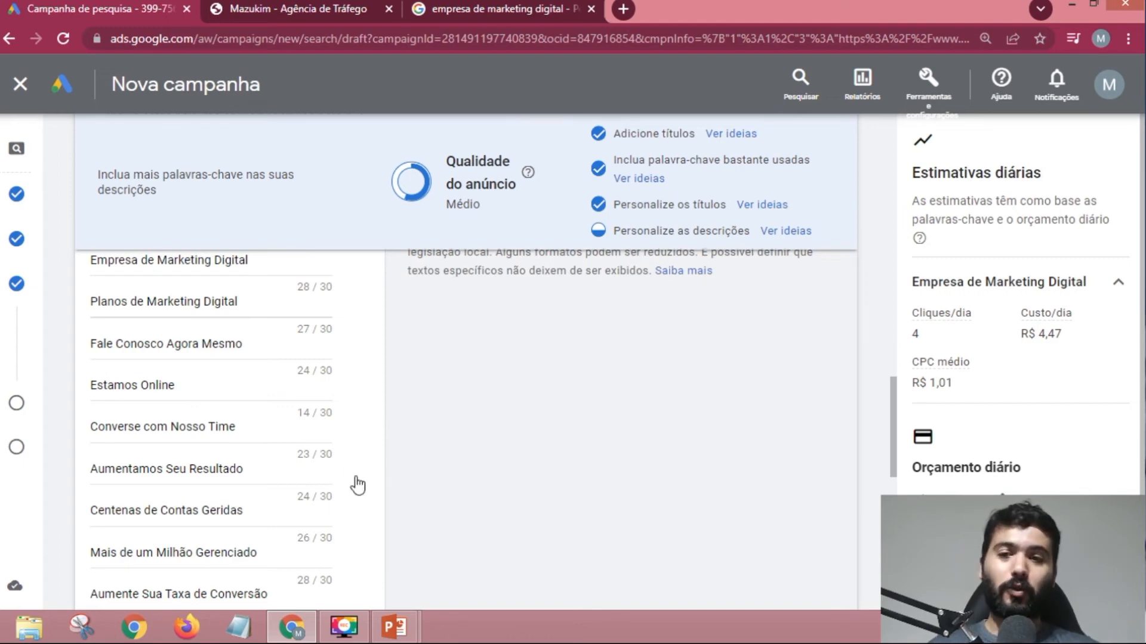
scroll(235, 471, up, 1)
scroll(239, 447, down, 3)
scroll(215, 438, down, 3)
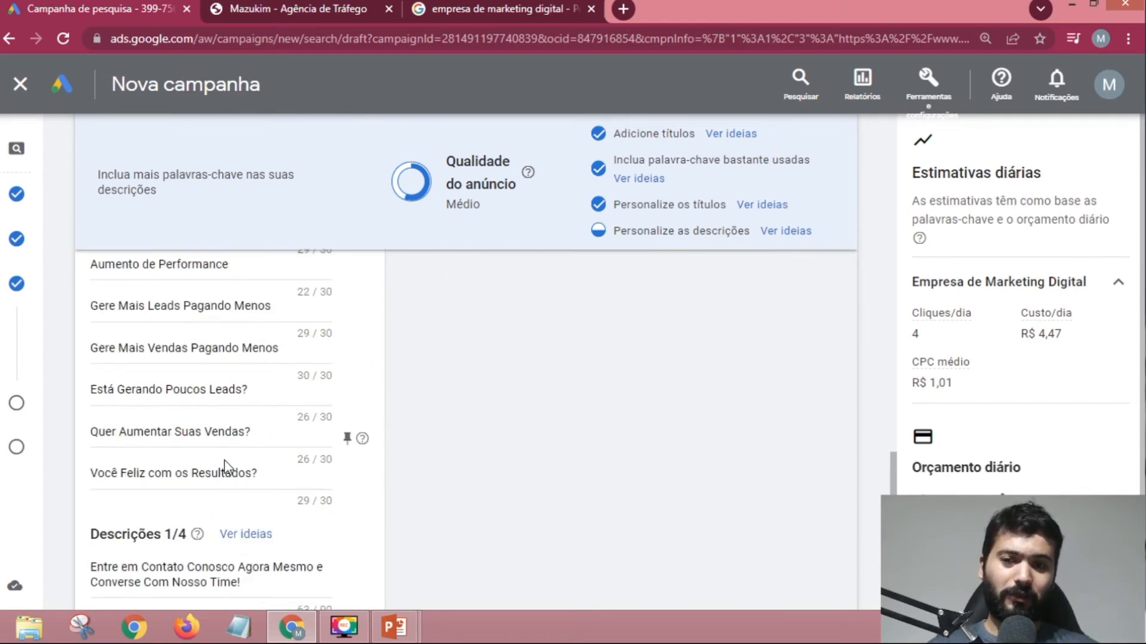
- Review the ad's final URL, display path, preview and complete list of titles down to the descriptions
scroll(217, 429, down, 1)
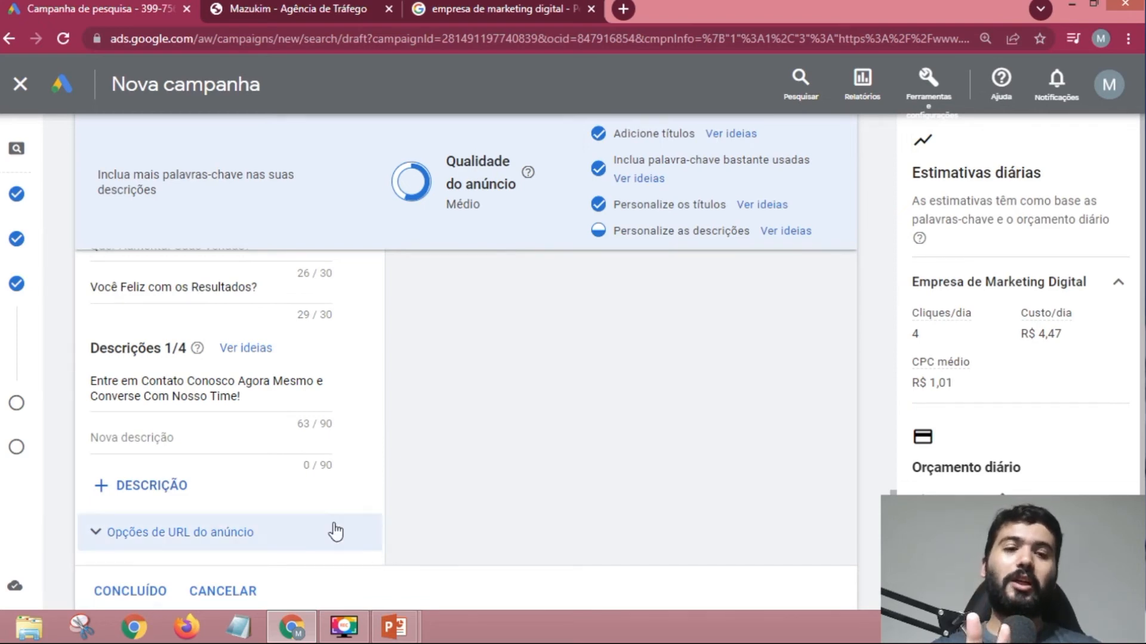
scroll(277, 456, up, 6)
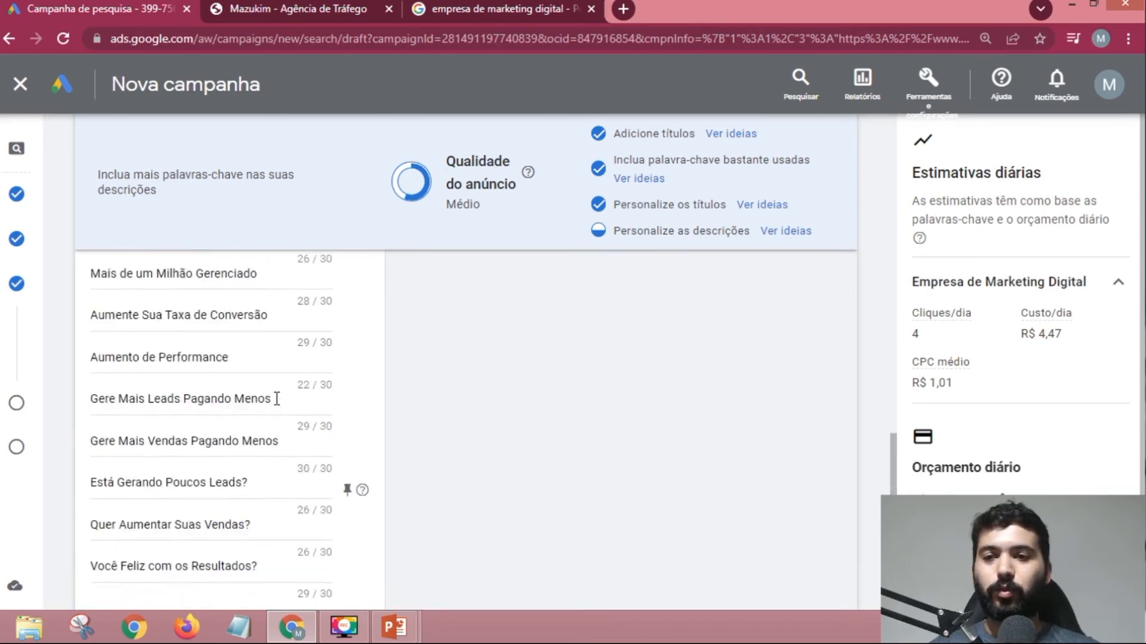
scroll(195, 367, up, 2)
scroll(197, 373, up, 3)
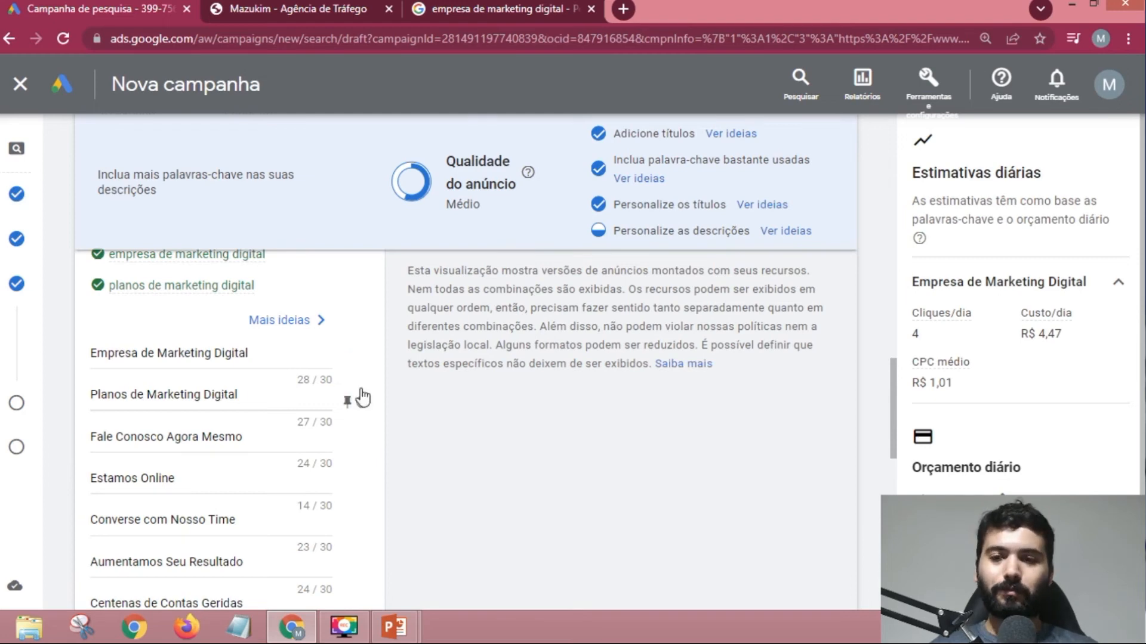
scroll(556, 442, up, 3)
scroll(556, 443, up, 3)
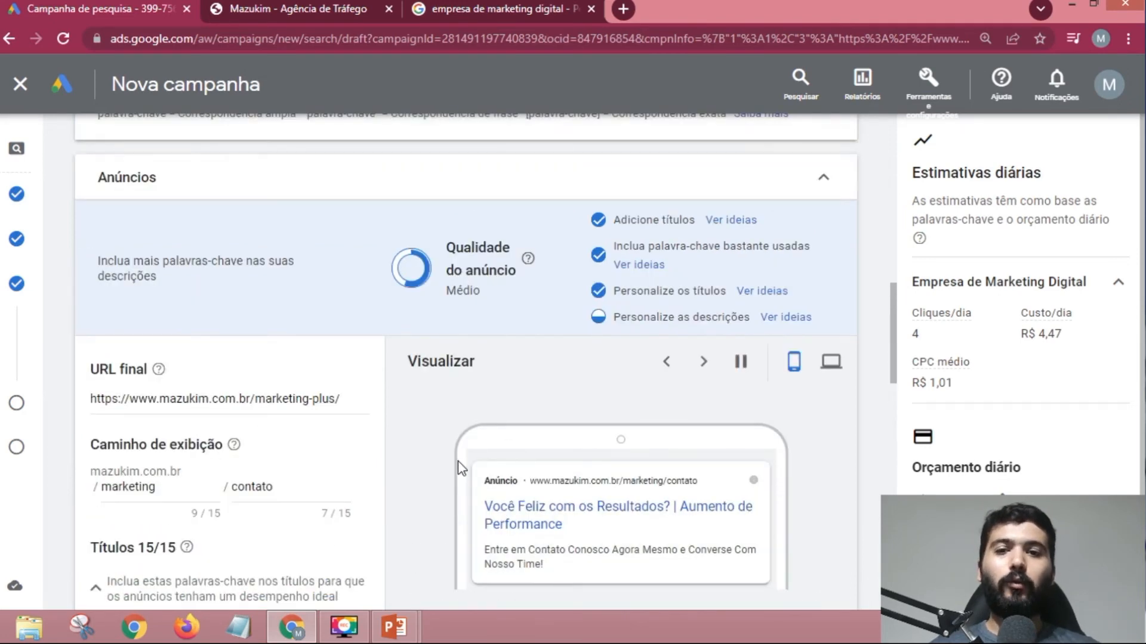
scroll(408, 471, down, 5)
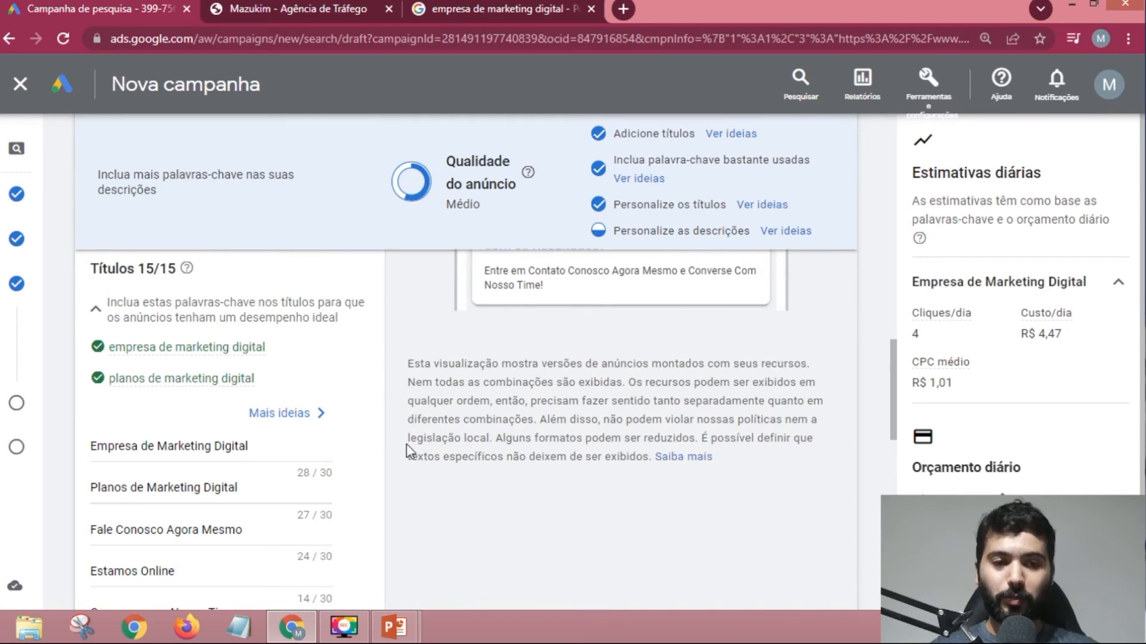
scroll(394, 436, down, 5)
scroll(389, 429, down, 5)
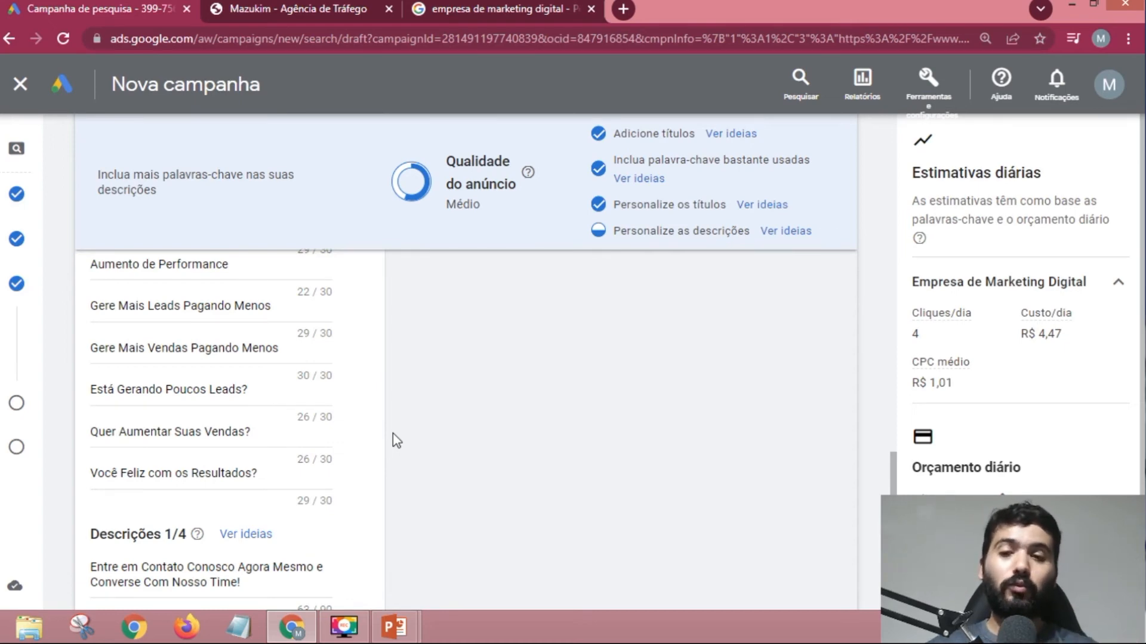
- Enter "Satisfeito com Seus Resultados?" as the second ad description, with a capital R in "Resultados"
scroll(210, 435, down, 3)
click(179, 439)
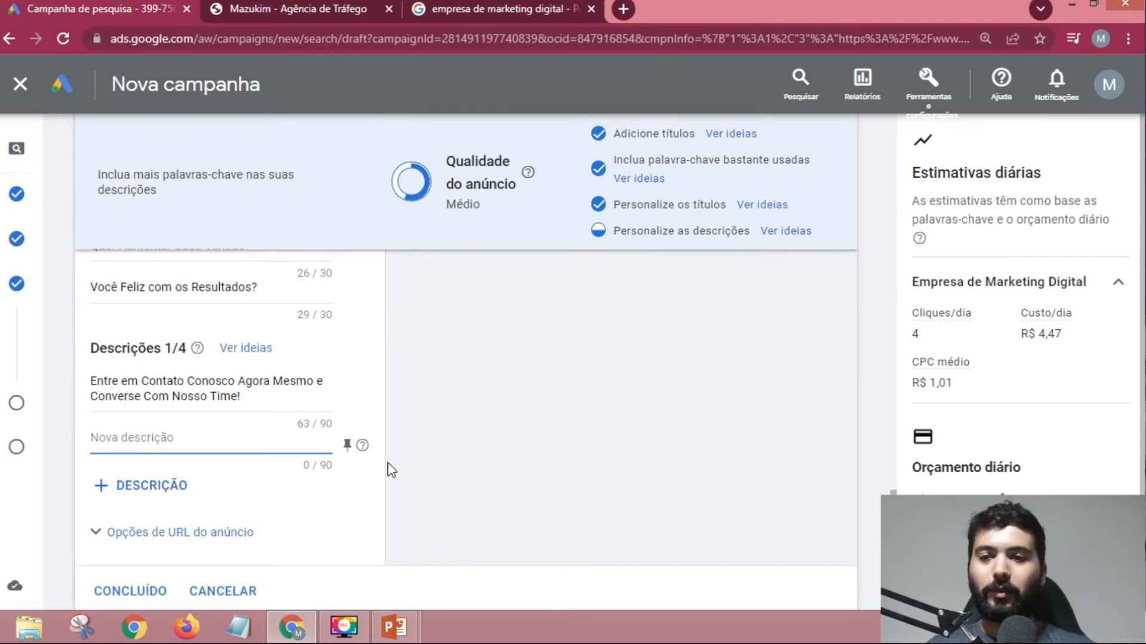
text(Satisf)
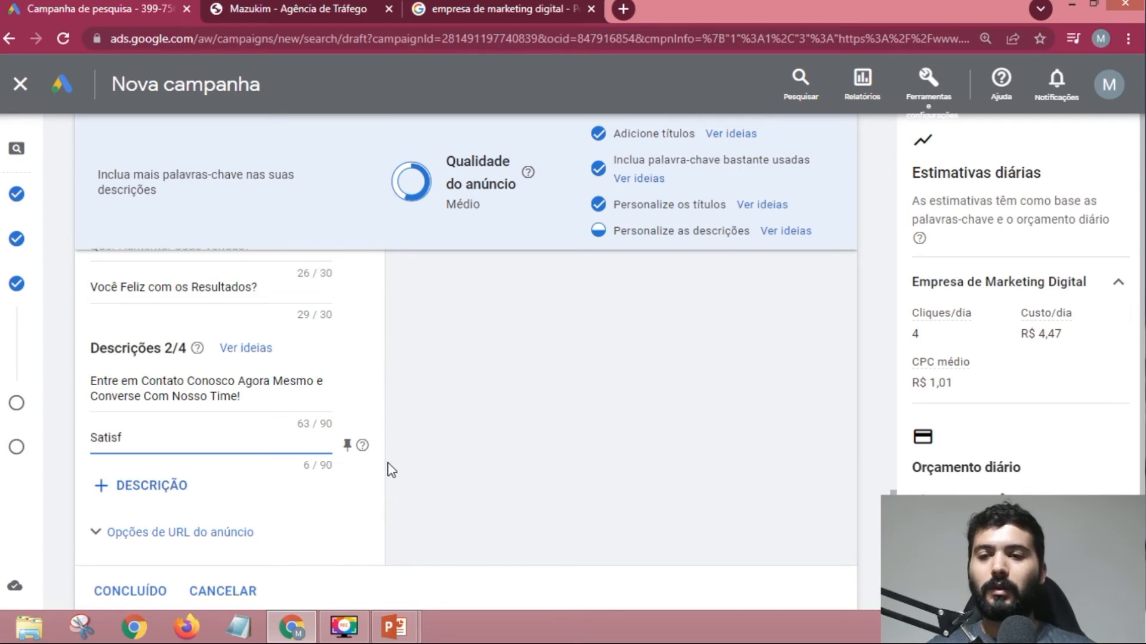
text(eito com)
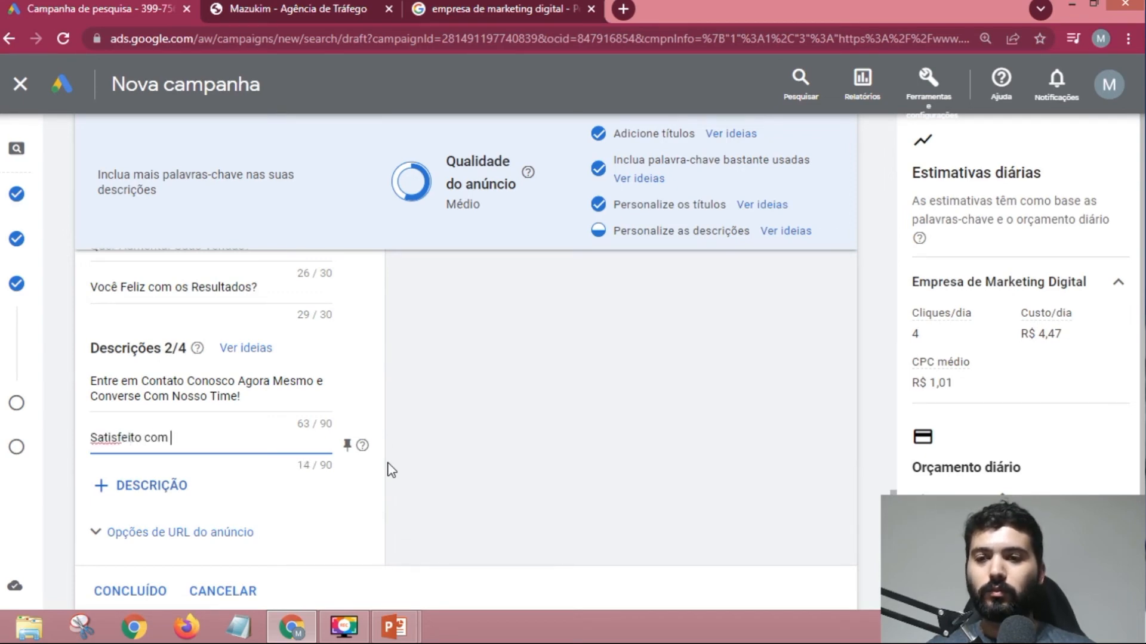
text( Sa)
key(BackSpace)
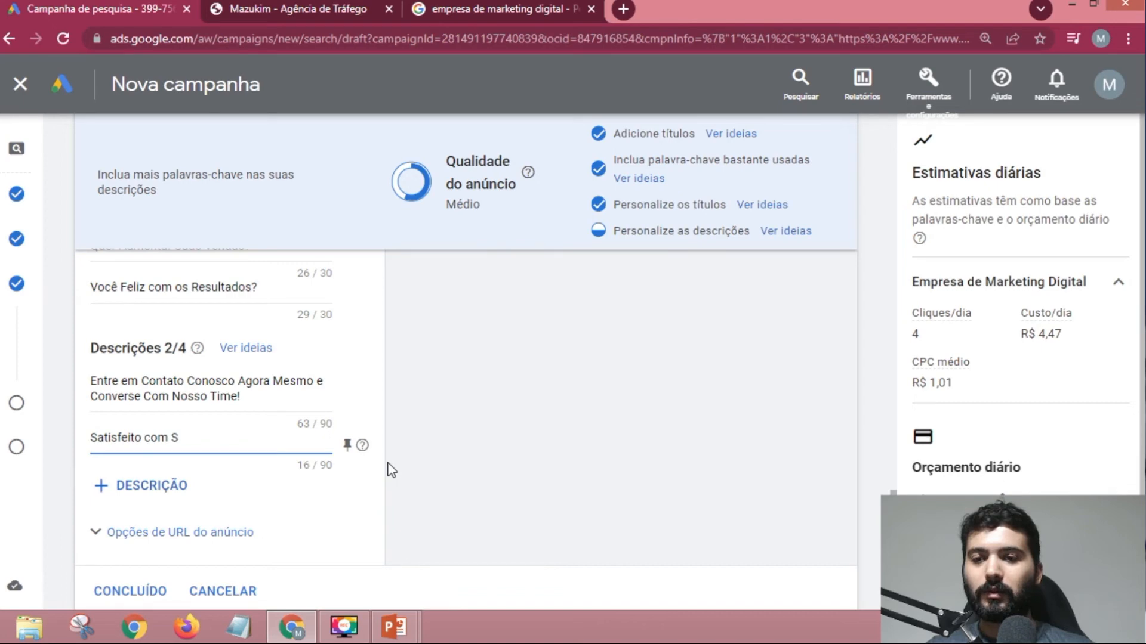
text(eus resultado)
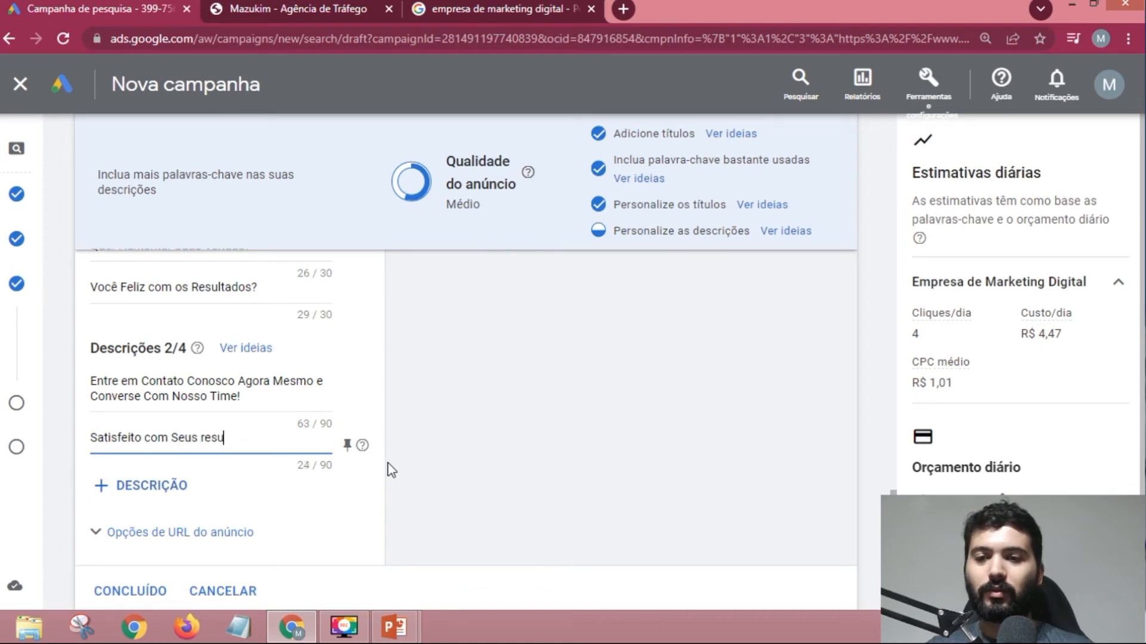
key(BackSpace)
key(BackSpace)
key(BackSpace)
key(BackSpace)
key(BackSpace)
key(BackSpace)
key(BackSpace)
key(BackSpace)
key(BackSpace)
text(R)
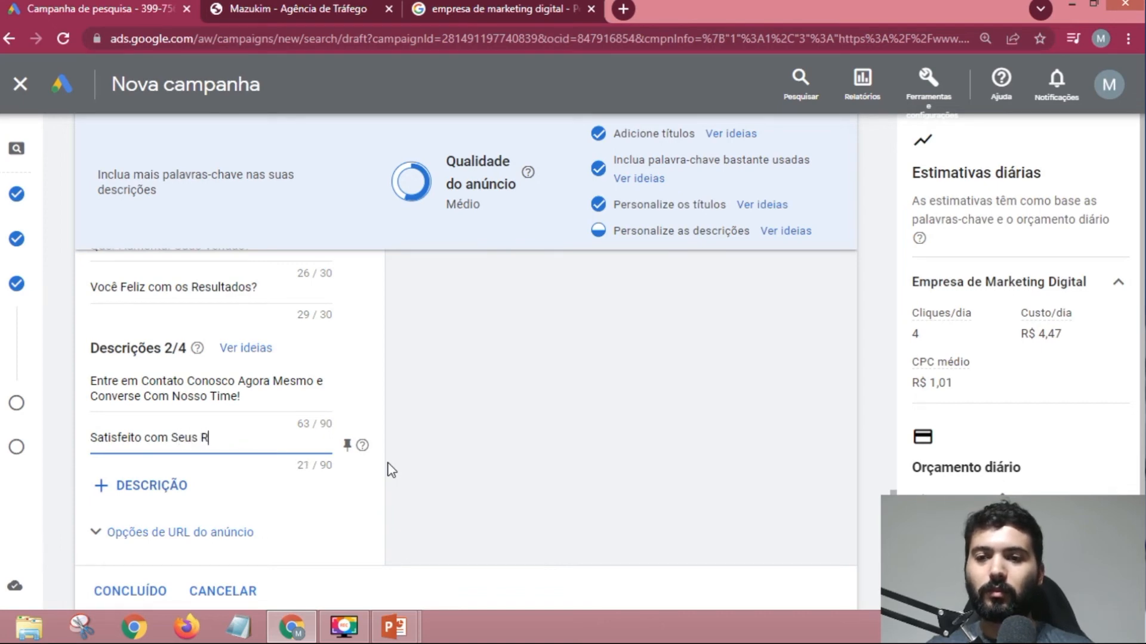
text(esultados?)
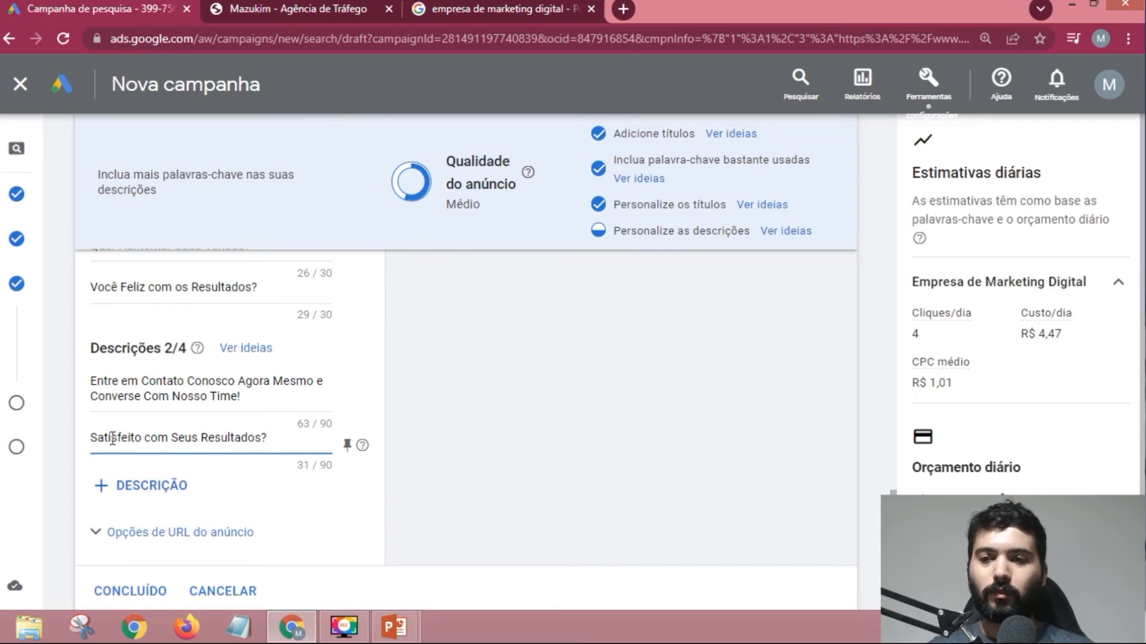
- Insert "Você Está" before "Satisfeito" at the start of the second description
click(95, 438)
text(Você E)
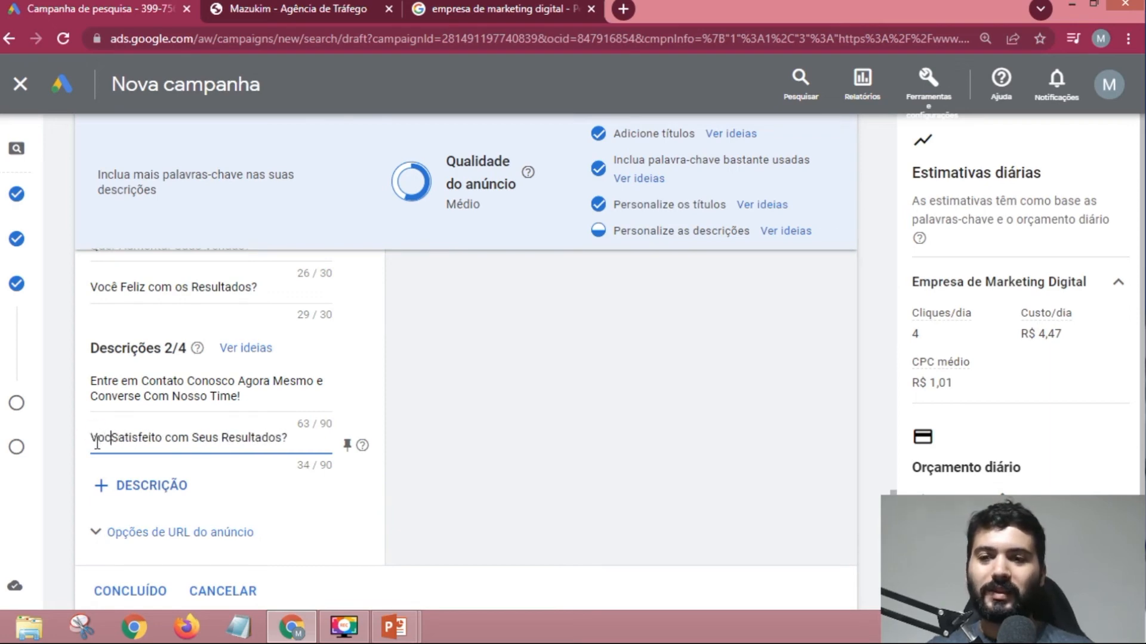
text(stá)
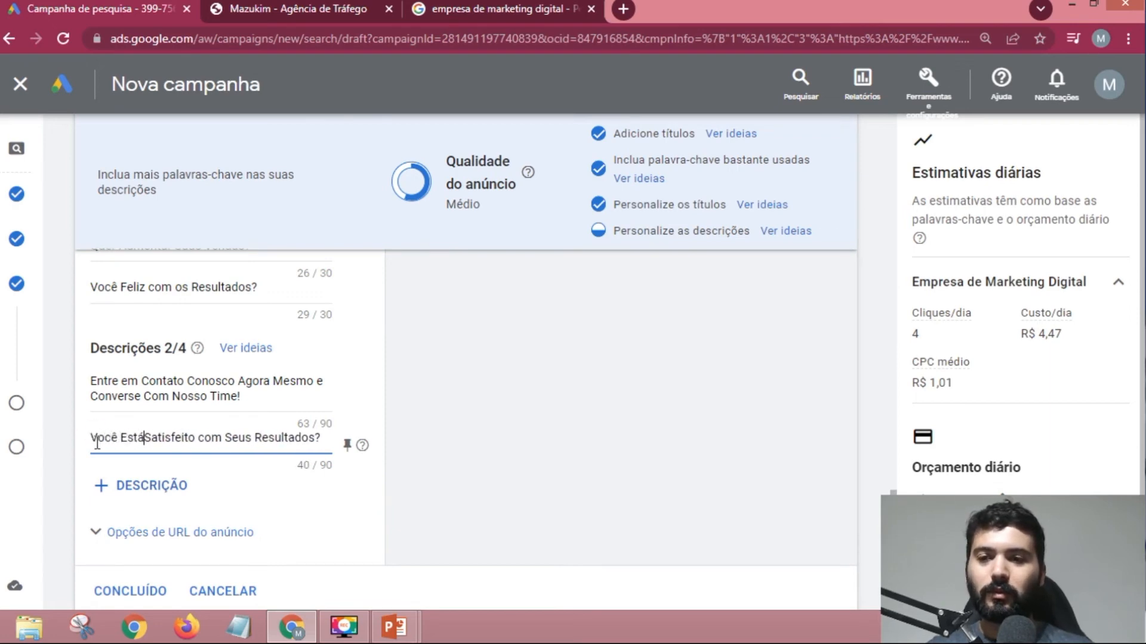
- Append "Se Não, Então Entre em Contato Conosco!" after the question in the second description
key(Right)
key(Right)
key(Right)
key(Right)
key(Right)
key(Right)
key(Right)
key(Right)
key(Right)
key(Right)
key(Right)
key(Right)
key(Right)
key(Right)
key(Right)
key(Right)
key(Right)
key(Right)
key(Right)
key(Right)
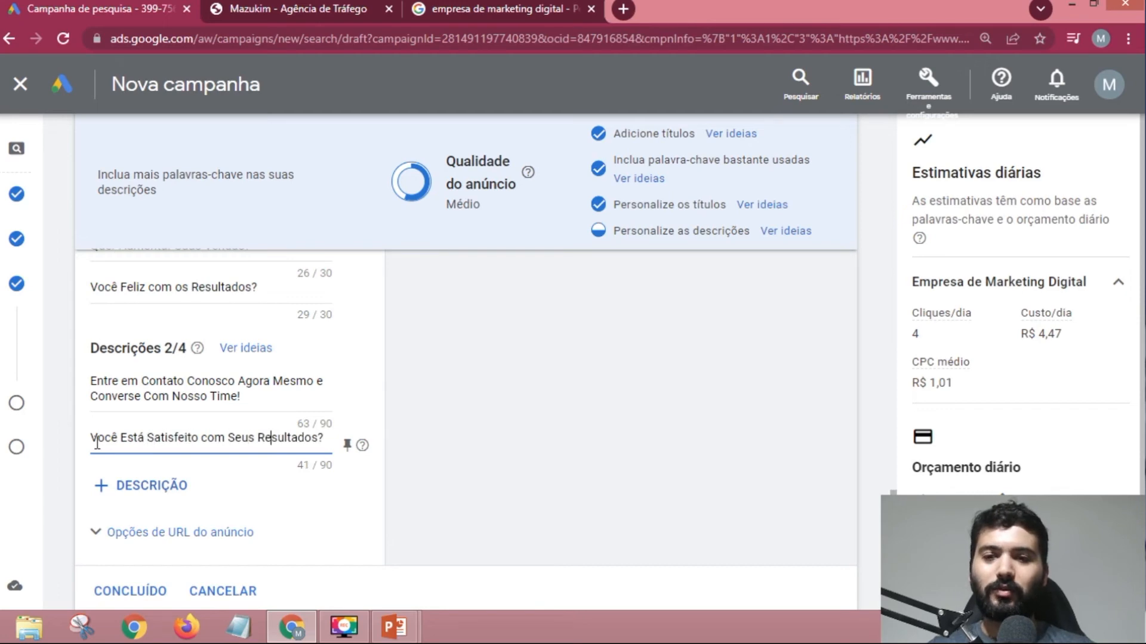
text(Se)
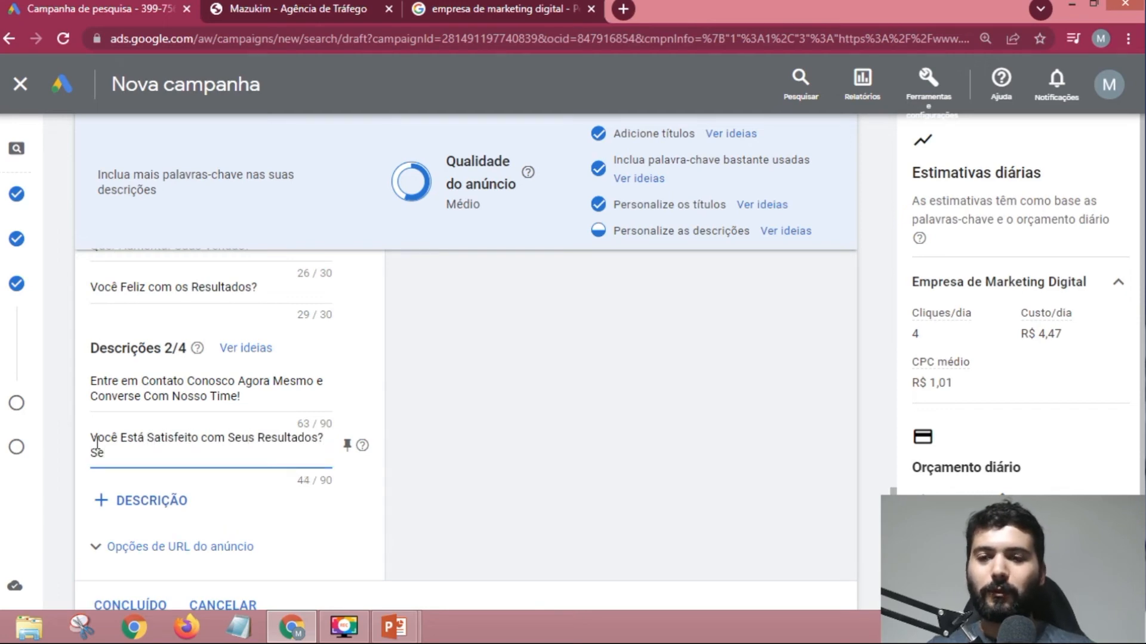
text( não)
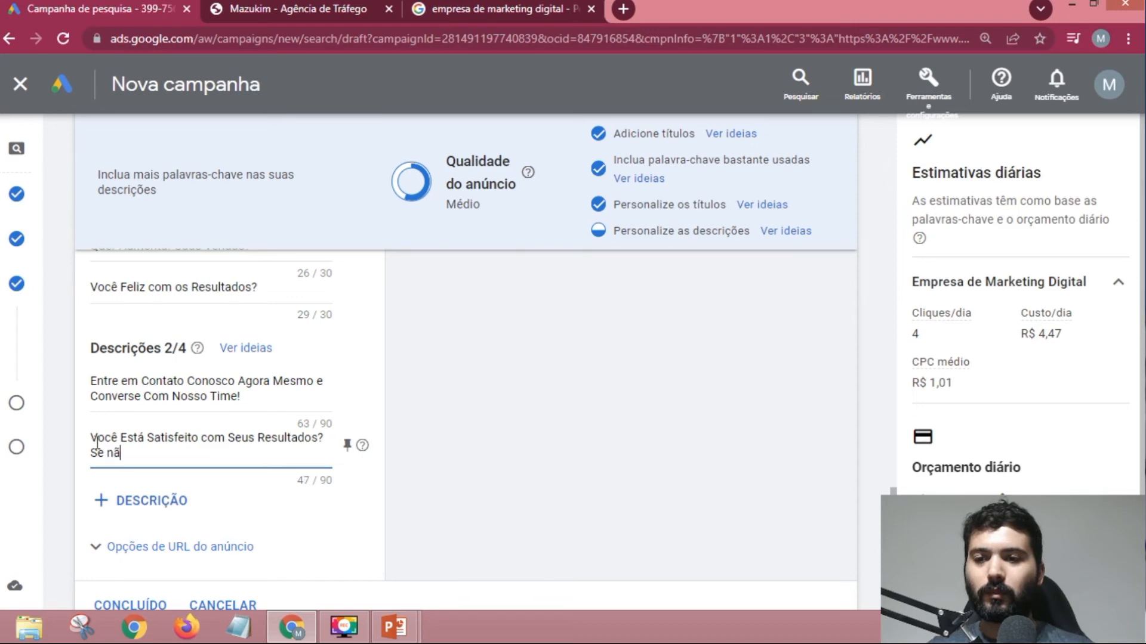
key(BackSpace)
key(BackSpace)
key(BackSpace)
text(N)
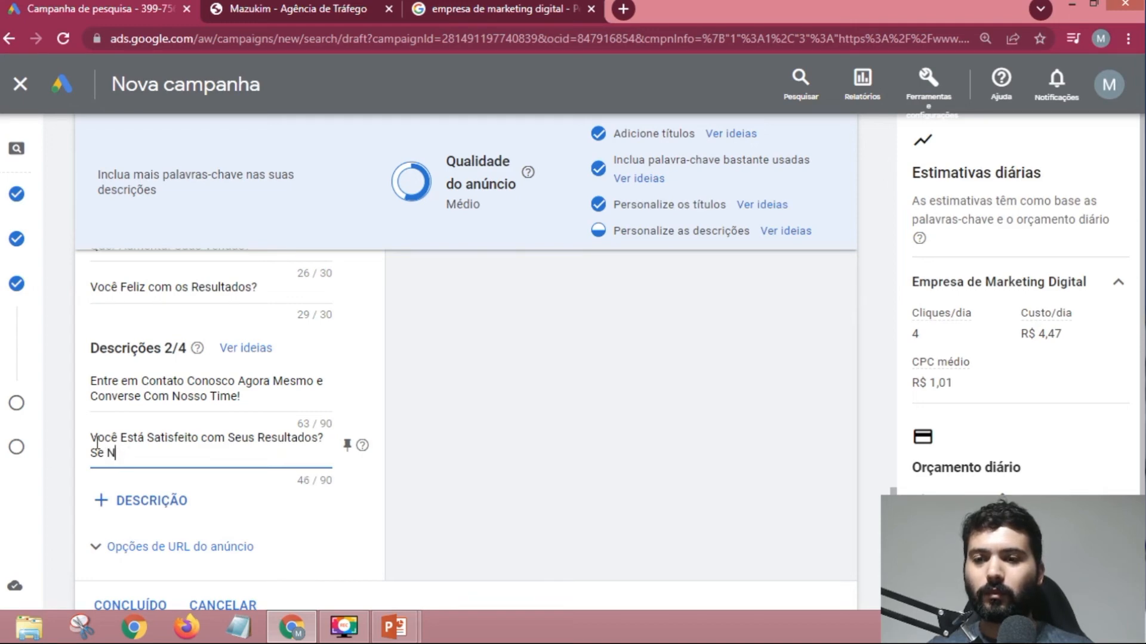
text(ão, em)
key(BackSpace)
key(BackSpace)
key(BackSpace)
text(Então Entre)
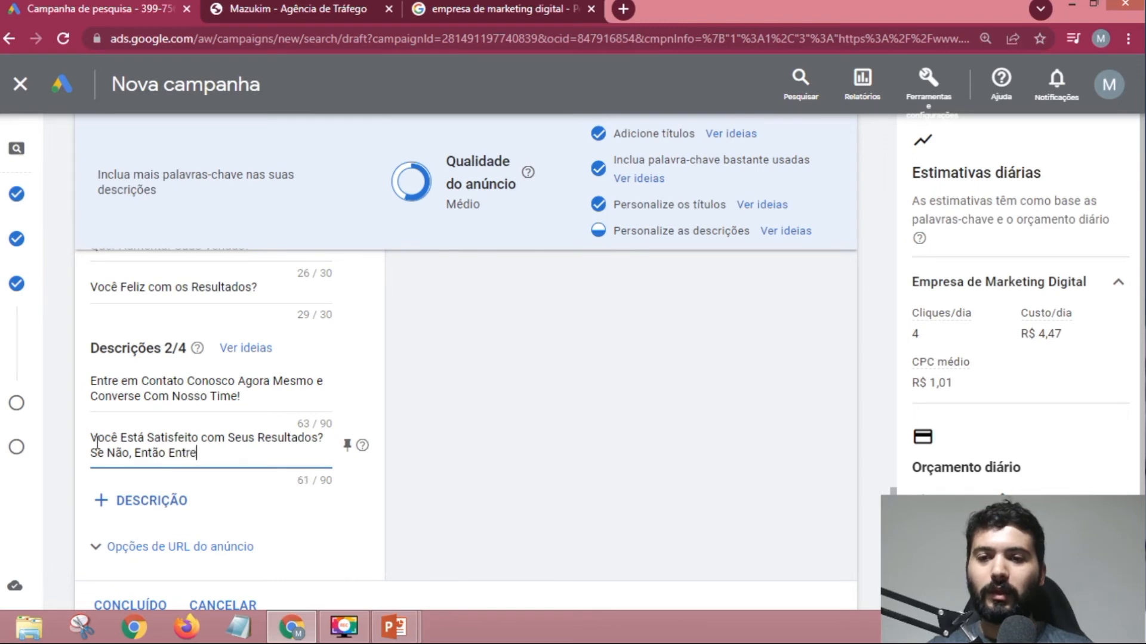
text( em Contato Conosco!)
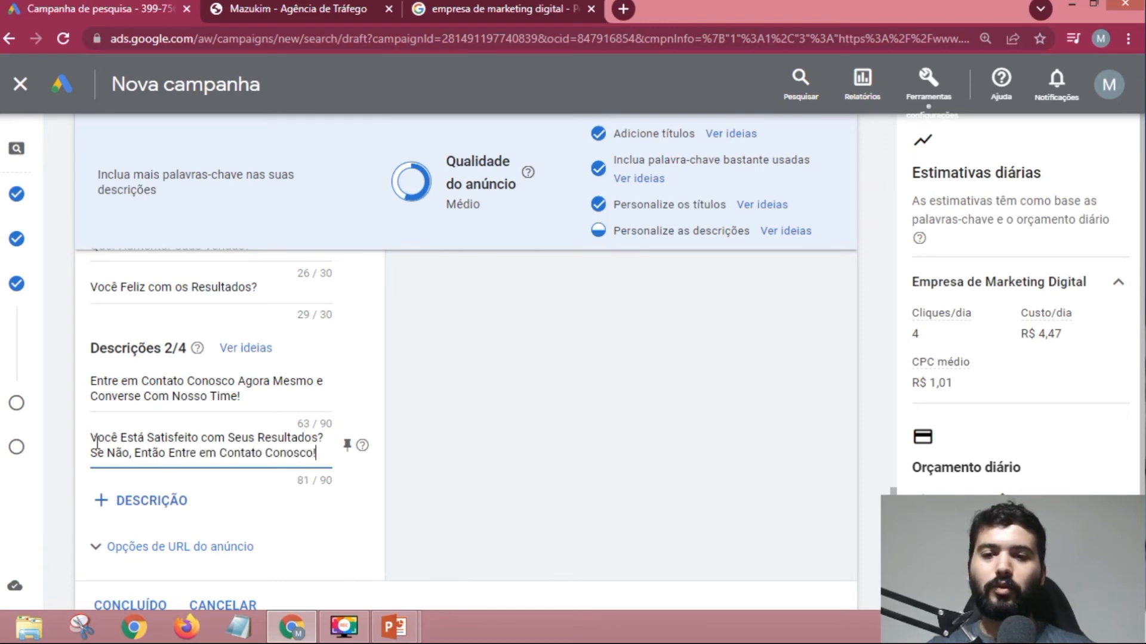
click(597, 486)
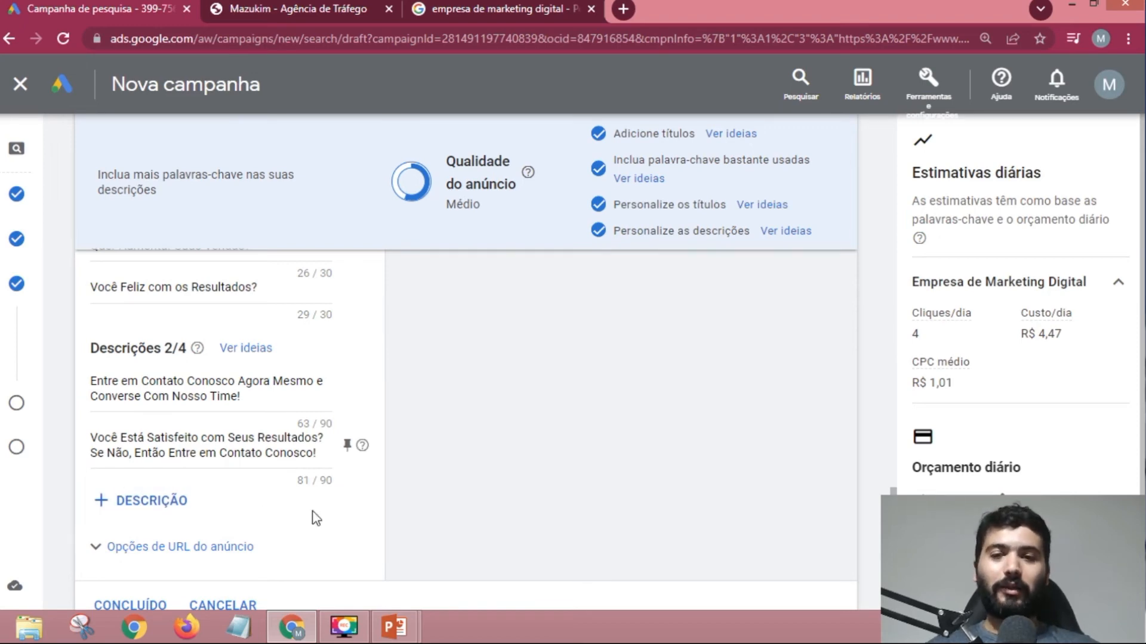
- Try joining "Se Não" into the single word "Senão" in the second description
drag(127, 450, 90, 454)
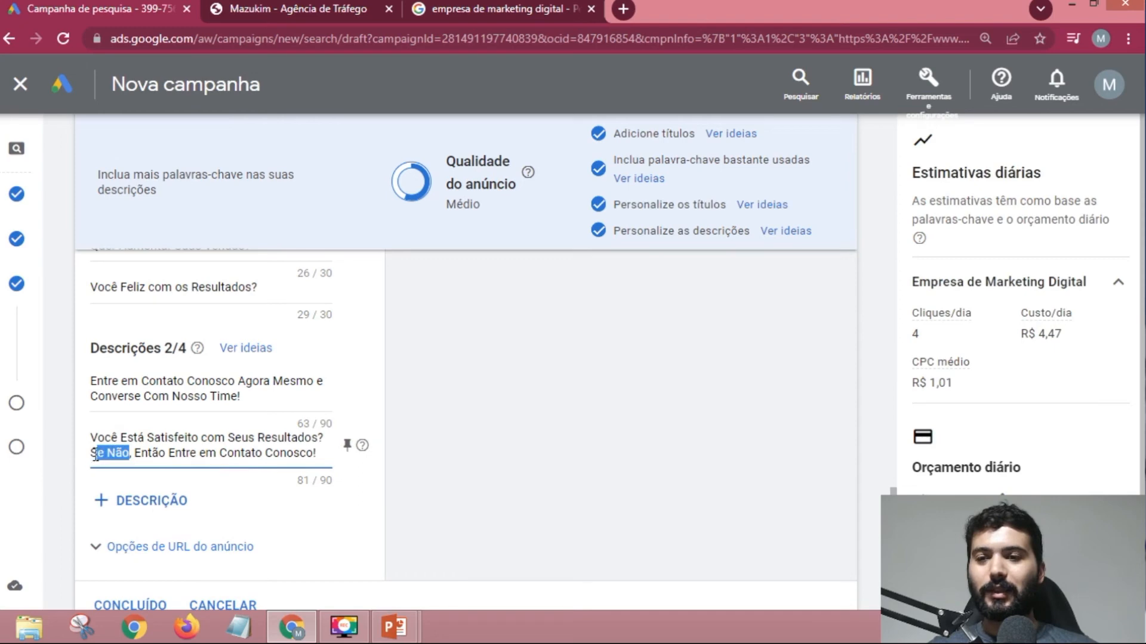
click(94, 457)
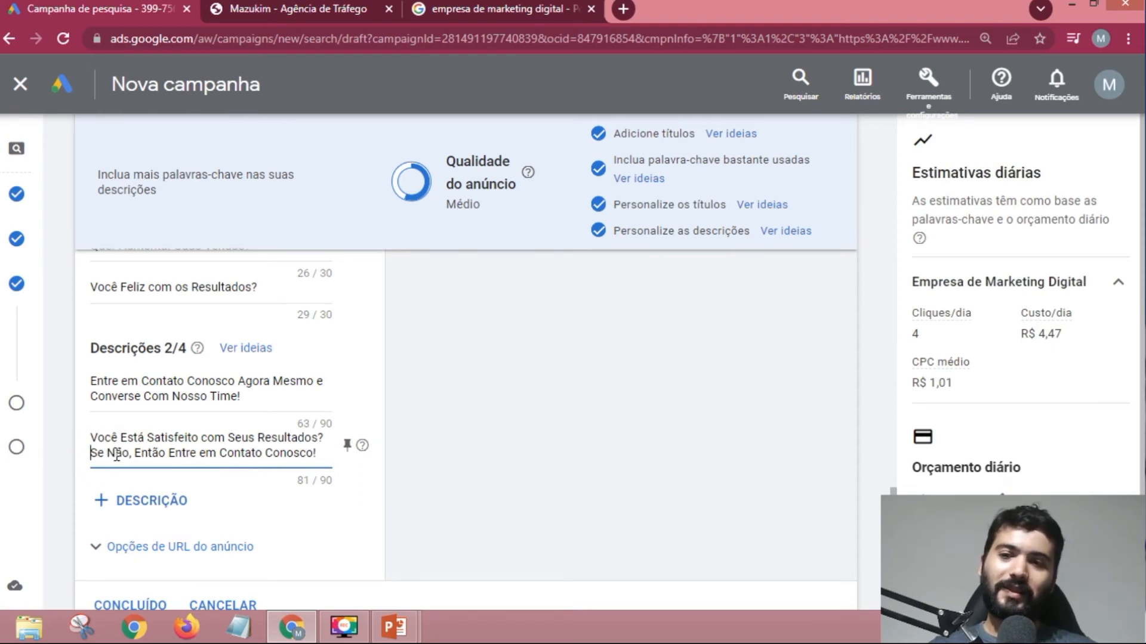
key(BackSpace)
key(BackSpace)
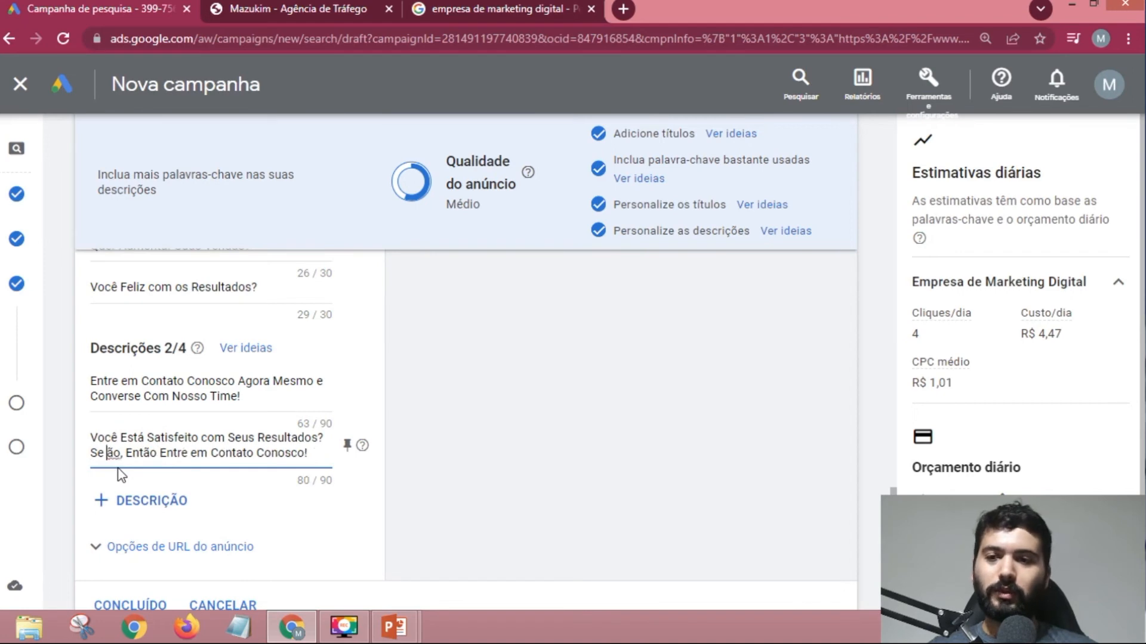
text(n)
click(169, 453)
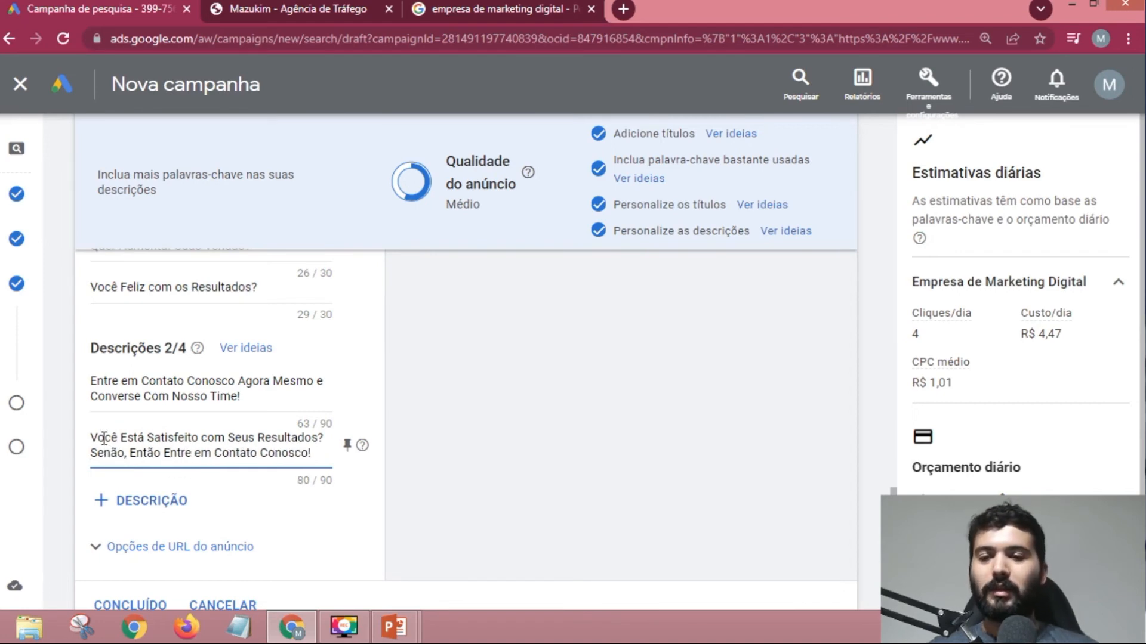
- Restore "Senão" to two words with a capital N, "Se Não", in the second description
click(104, 453)
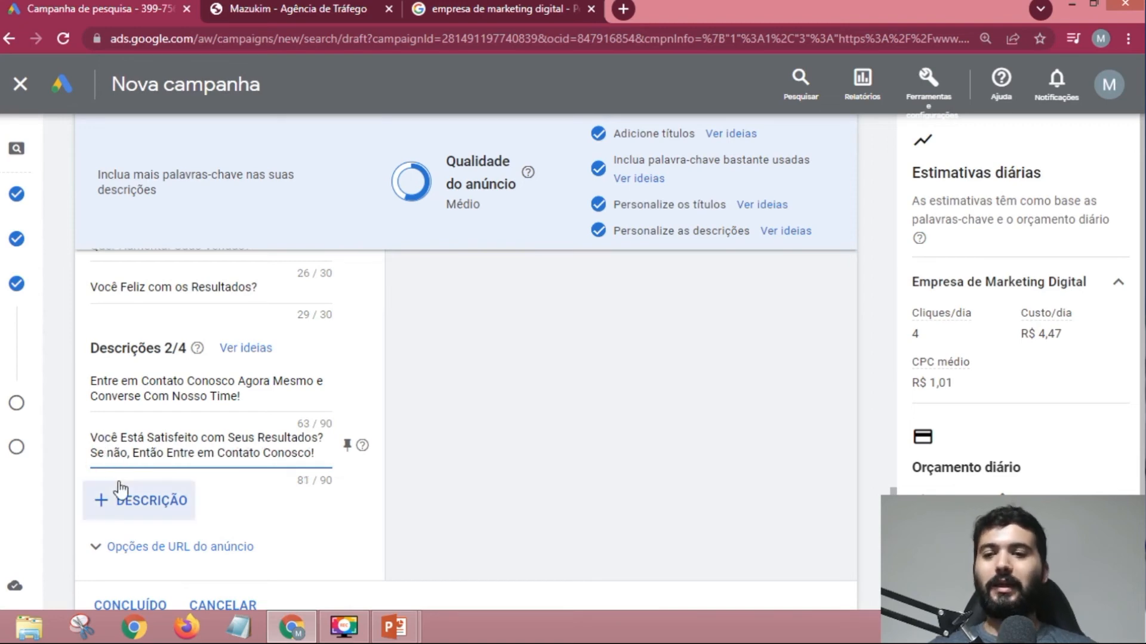
key(Delete)
text(N)
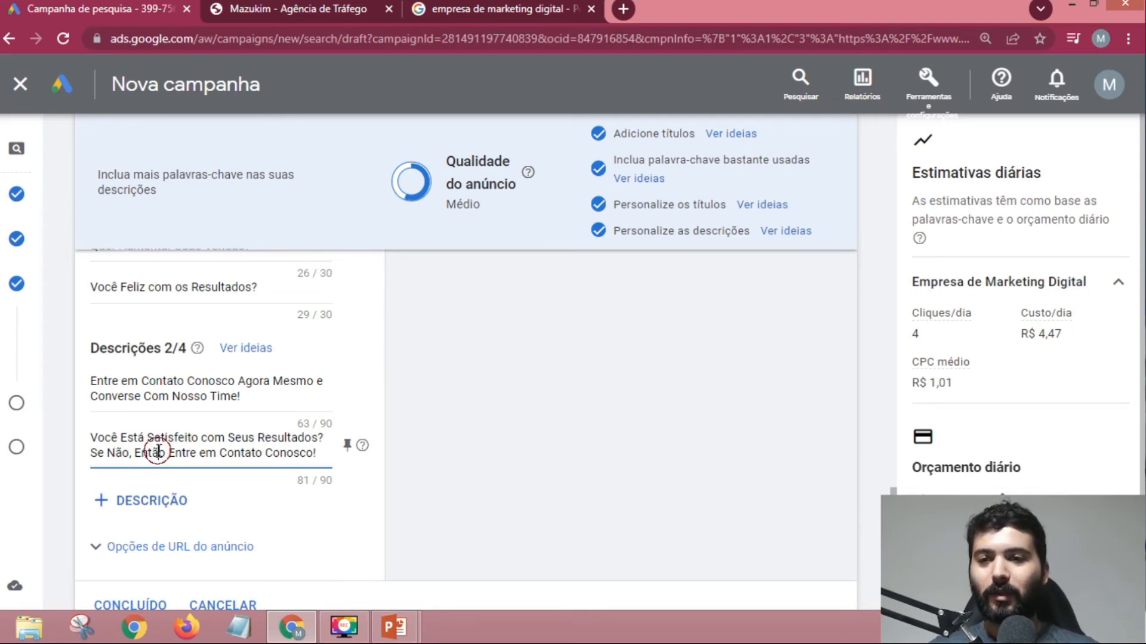
click(267, 452)
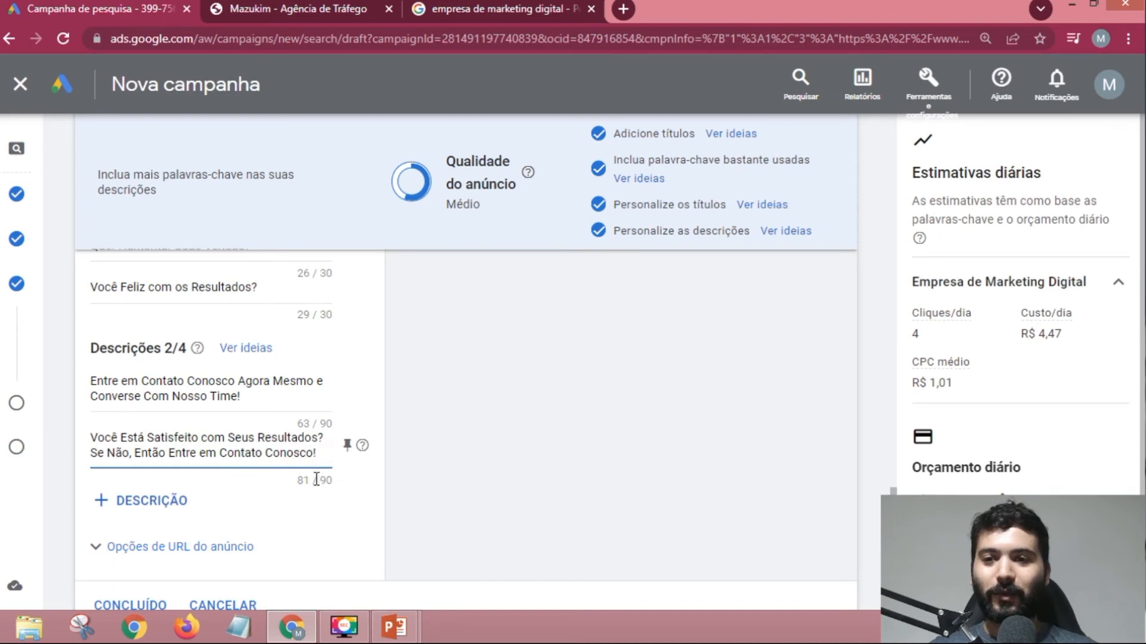
click(314, 453)
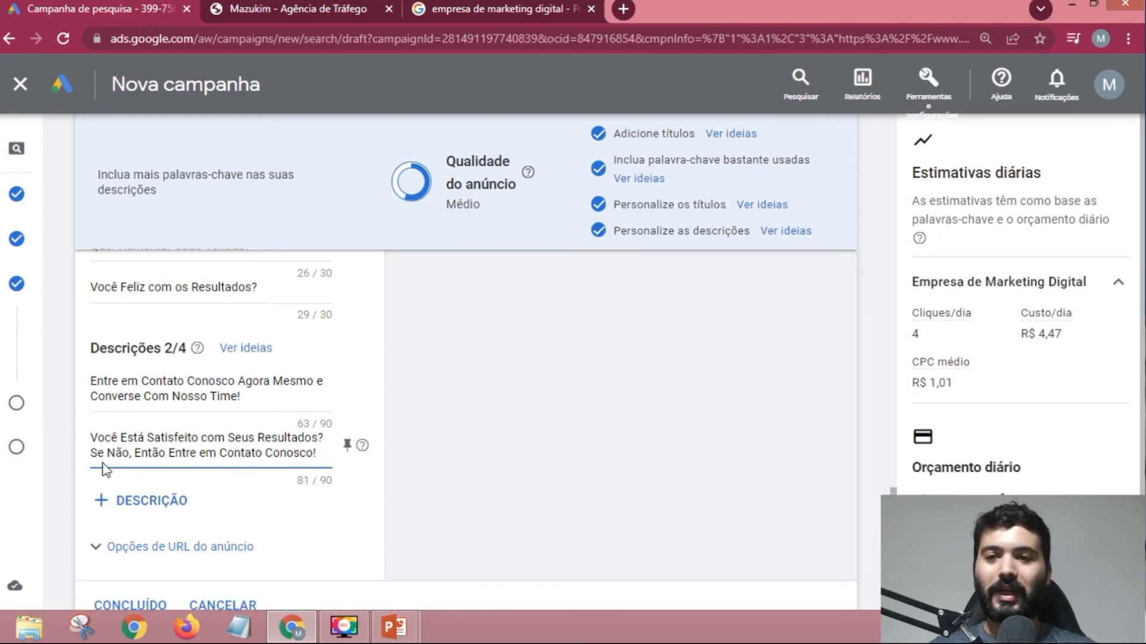
click(480, 469)
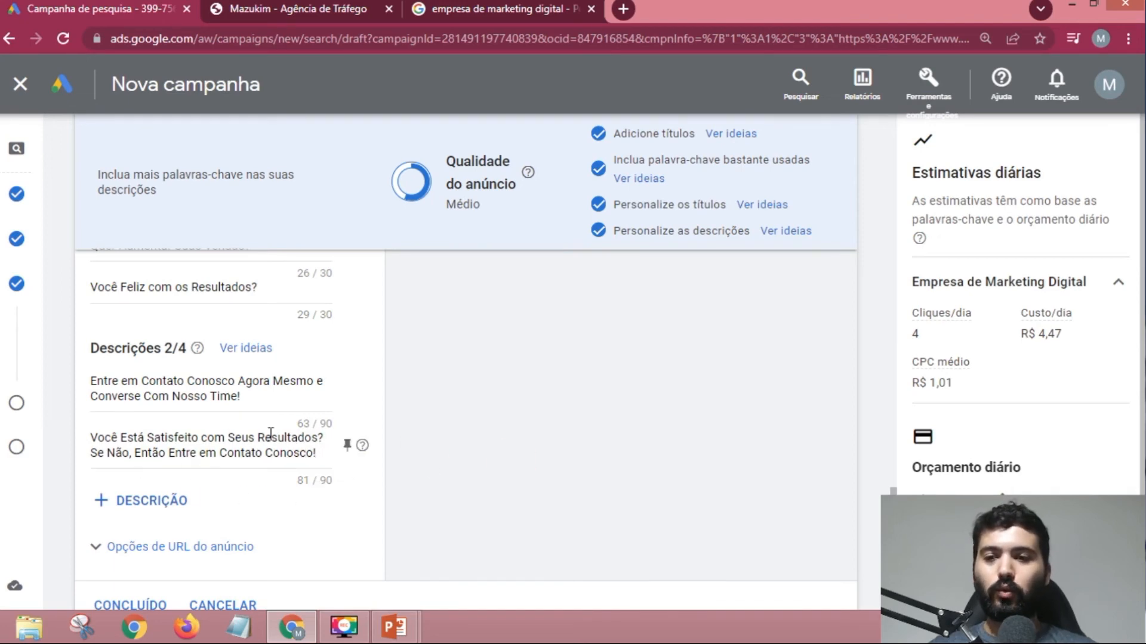
- Finish the search ad and continue to the campaign's extensions stage
scroll(209, 444, down, 2)
click(139, 497)
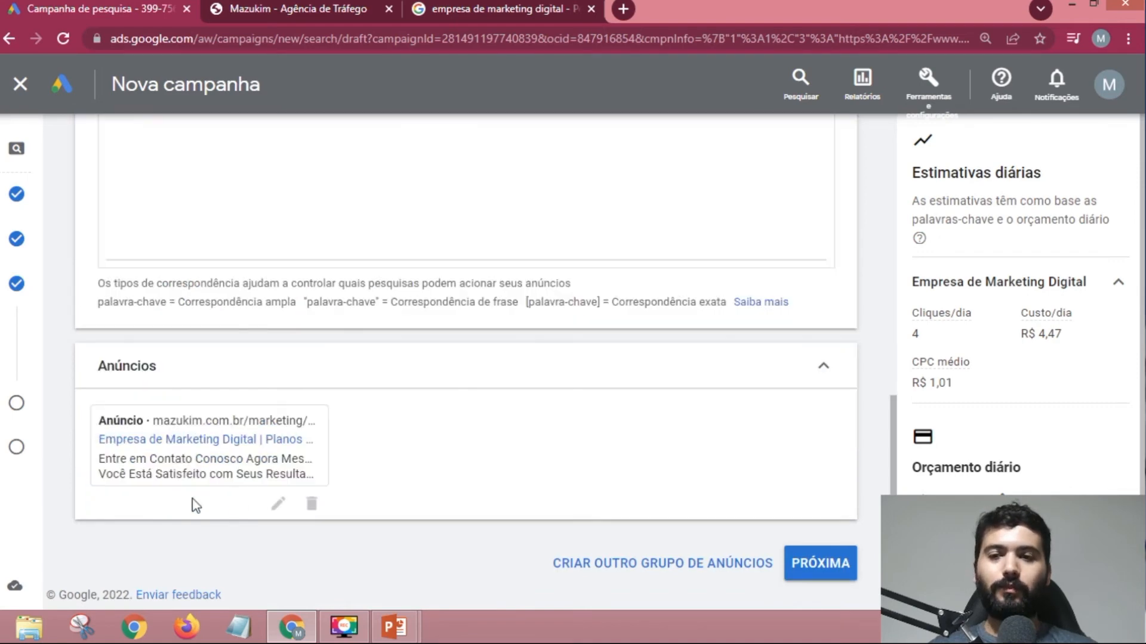
click(811, 563)
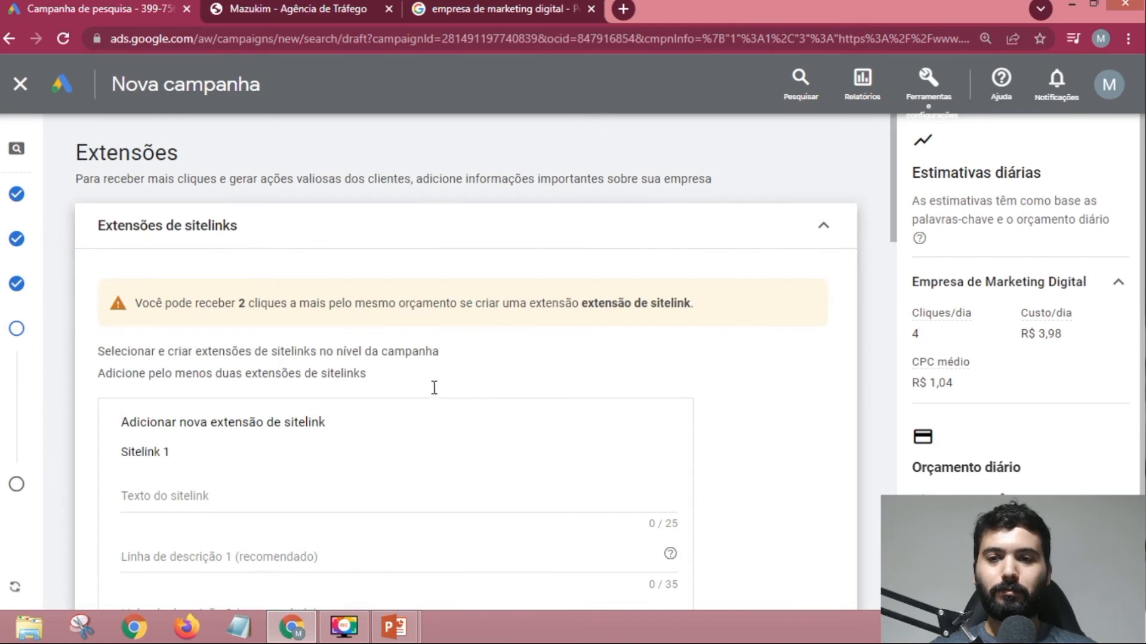
scroll(532, 374, down, 3)
scroll(430, 442, up, 2)
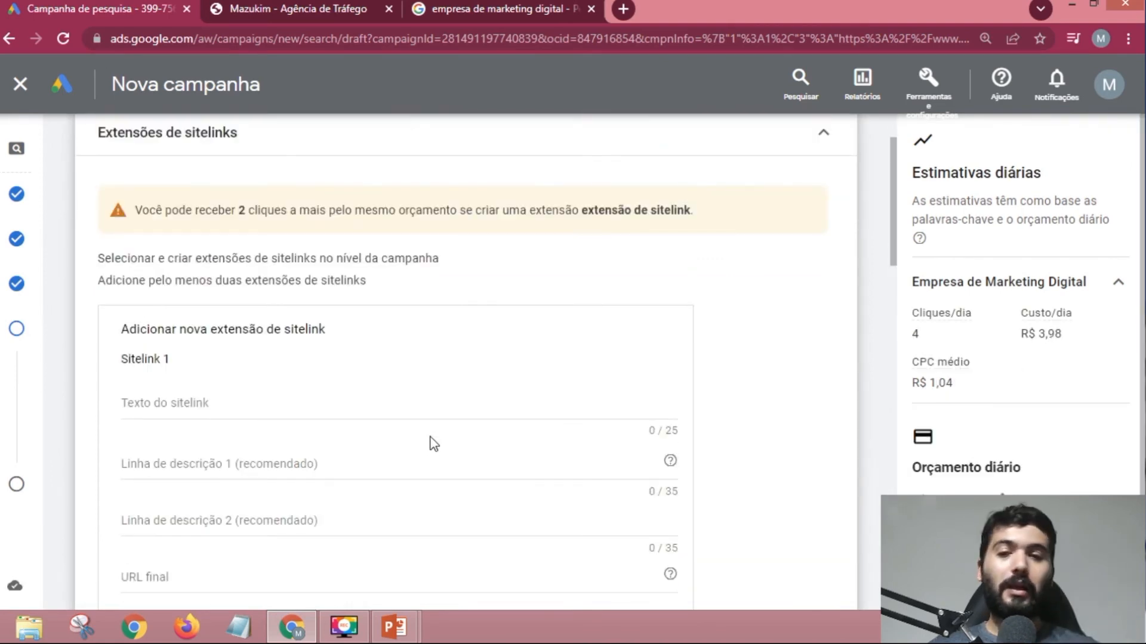
scroll(405, 382, up, 2)
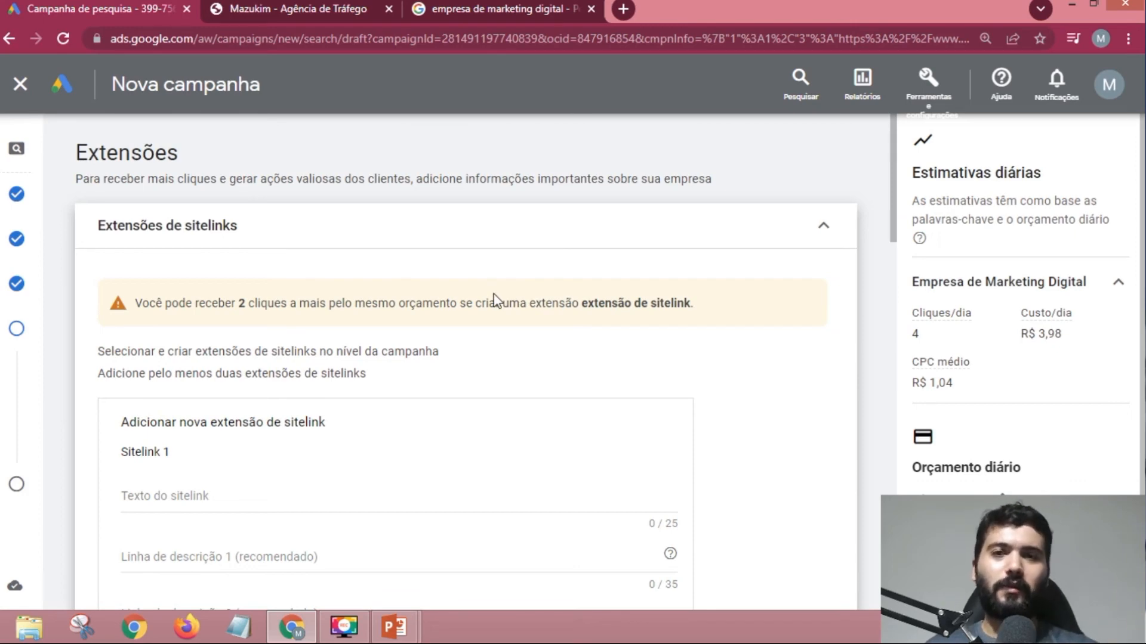
- Review the additional extension types, continue without adding any, and publish the campaign
scroll(484, 314, down, 20)
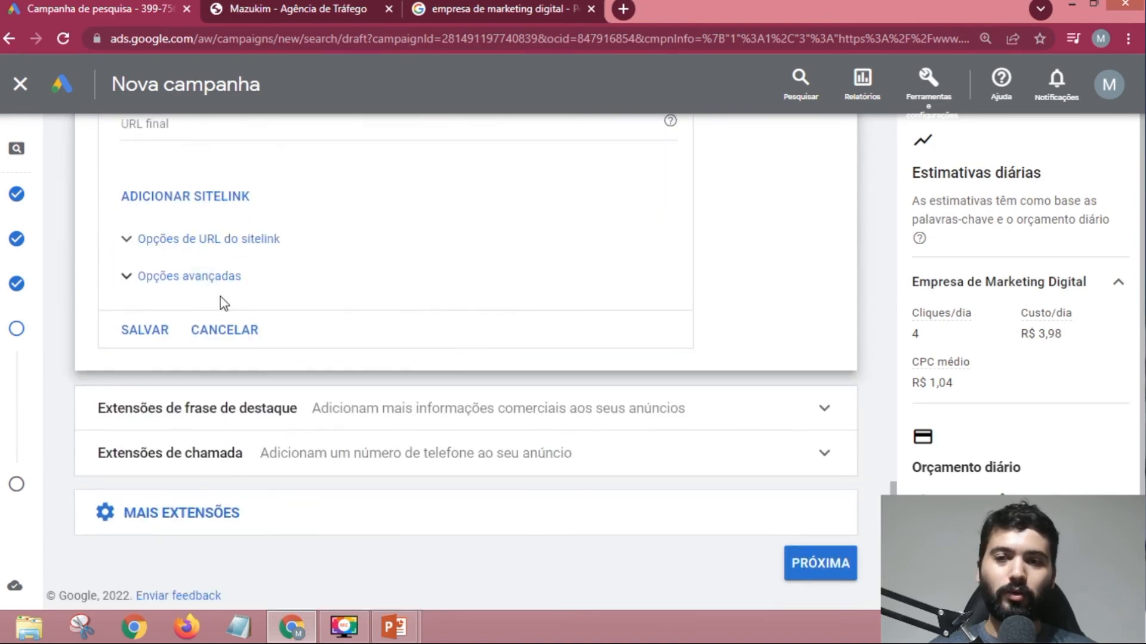
click(212, 516)
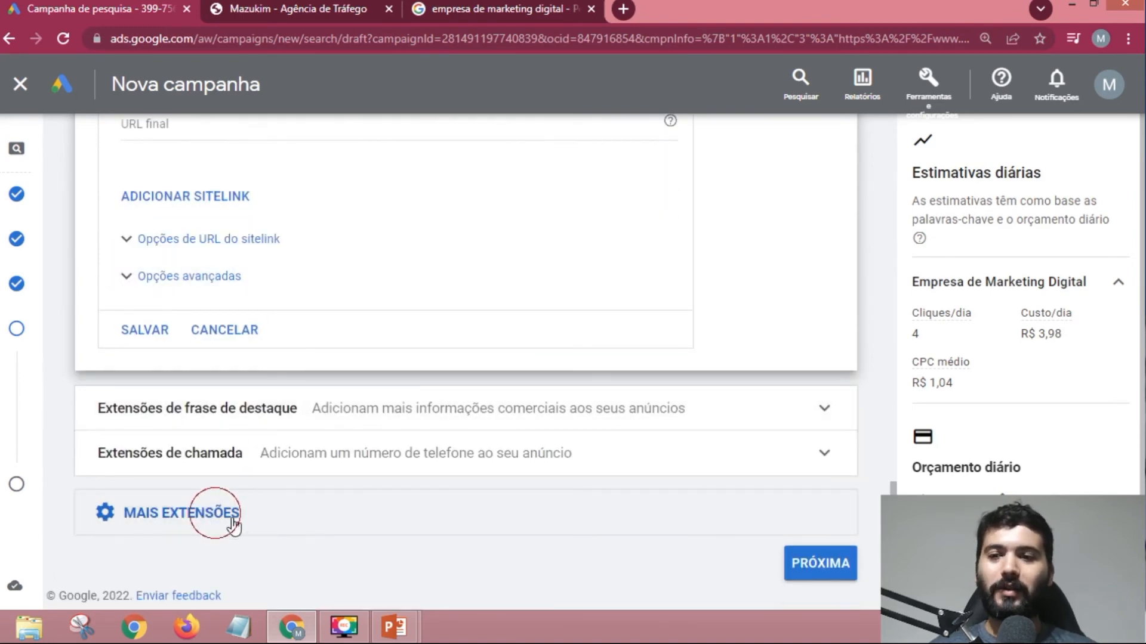
scroll(370, 357, down, 4)
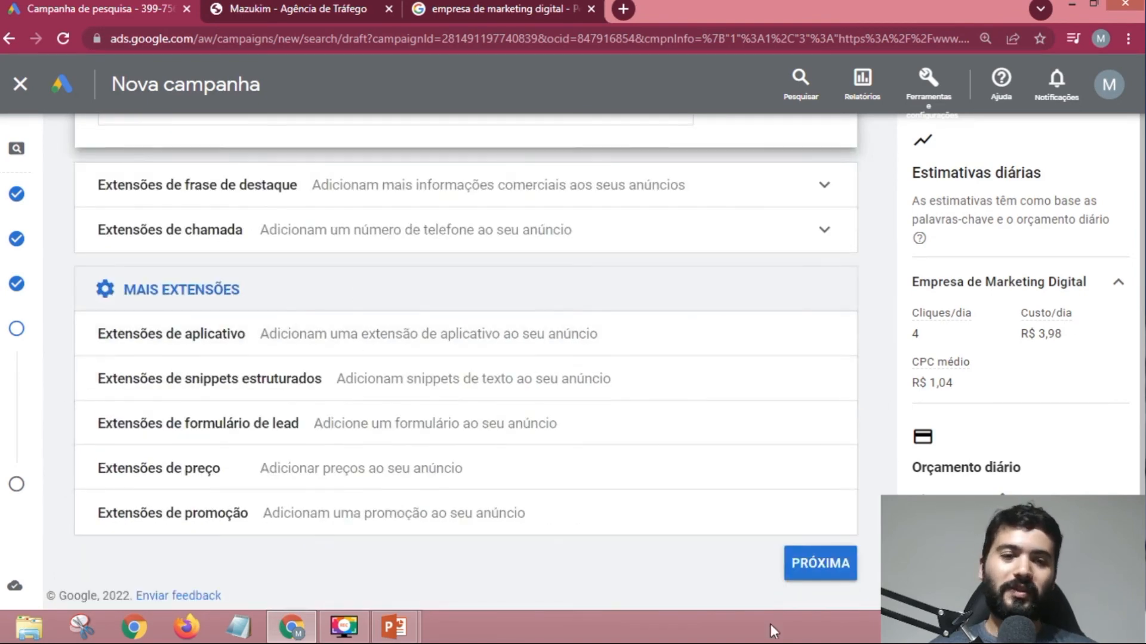
click(809, 564)
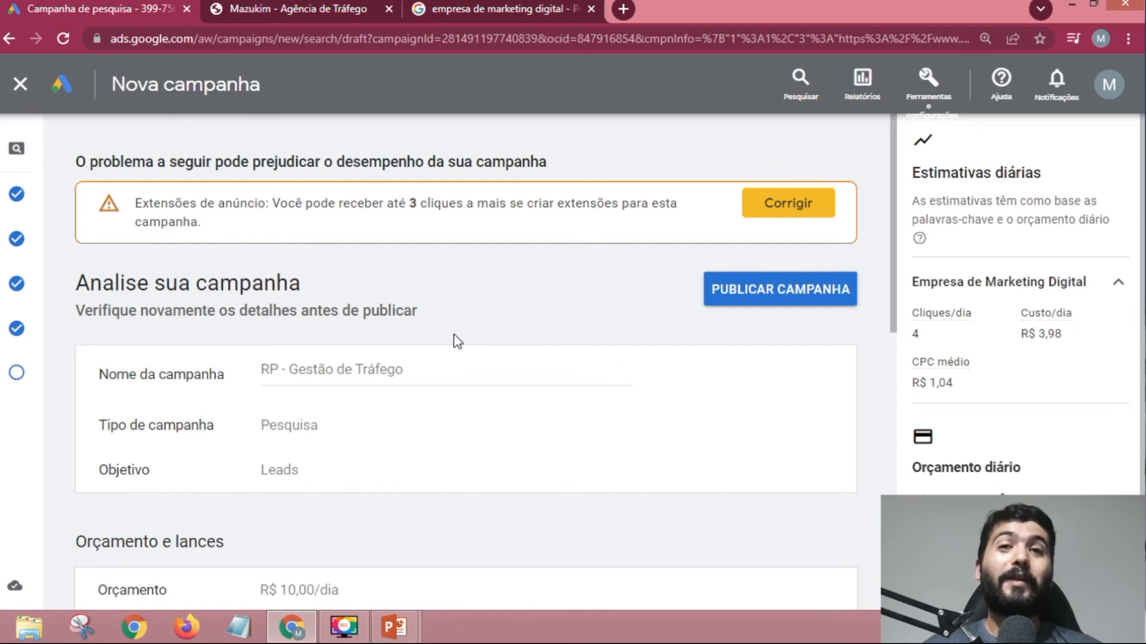
click(796, 305)
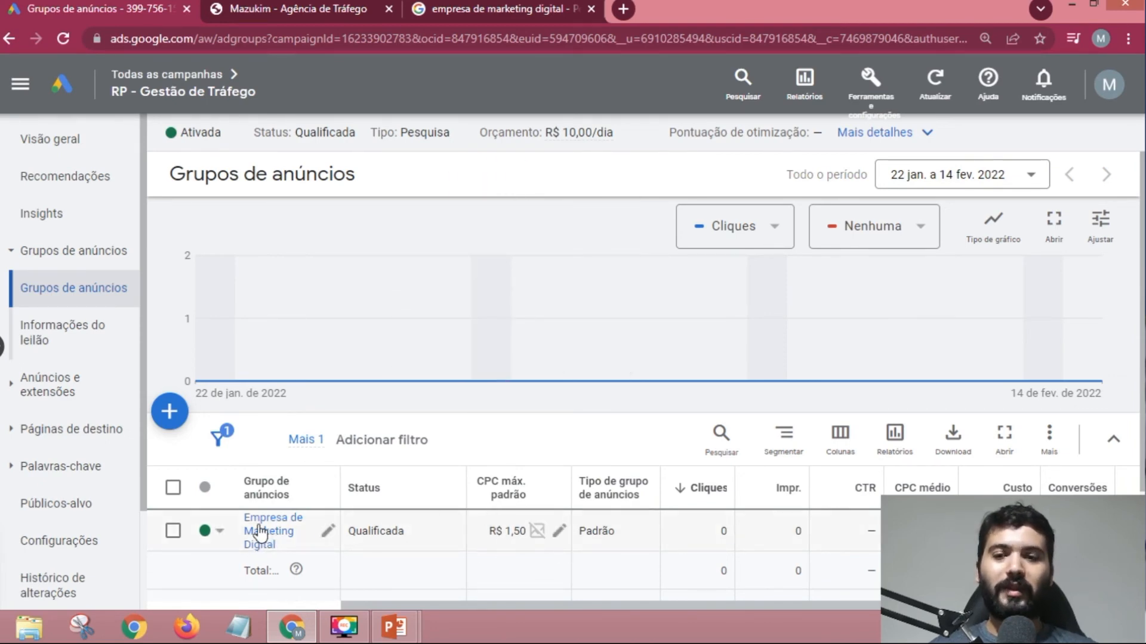
- Switch to the PowerPoint planning slide, check the planned keywords, and return to Google Ads
key(alt+Tab)
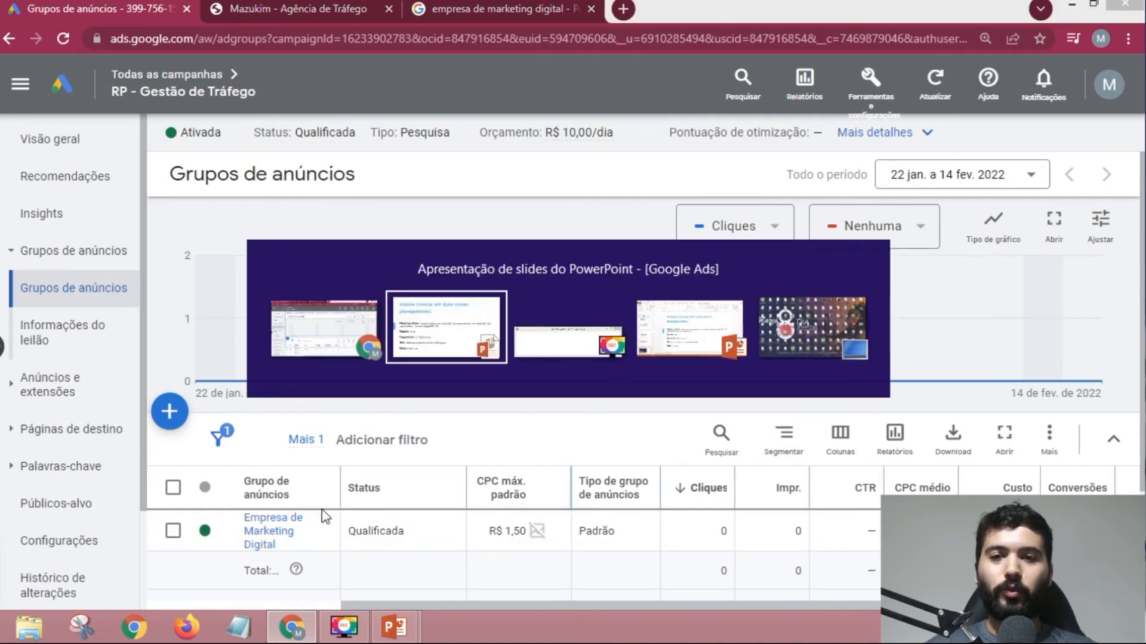
key(alt+Tab)
key(alt+Tab)
key(alt+Tab)
key(alt+Tab)
key(alt+Tab)
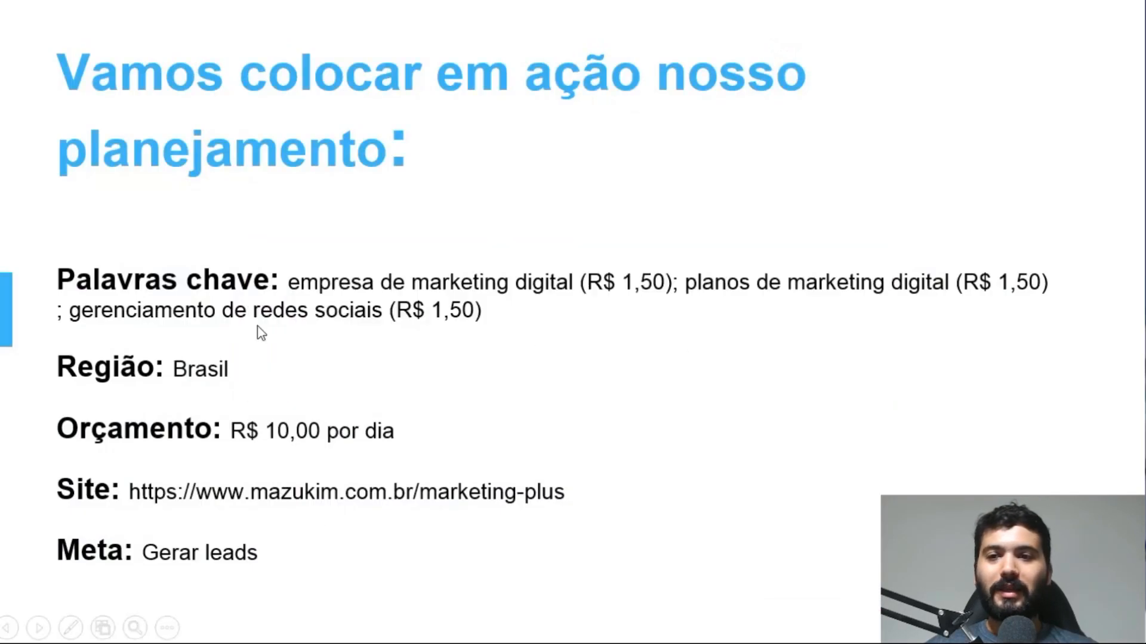
key(alt+Tab)
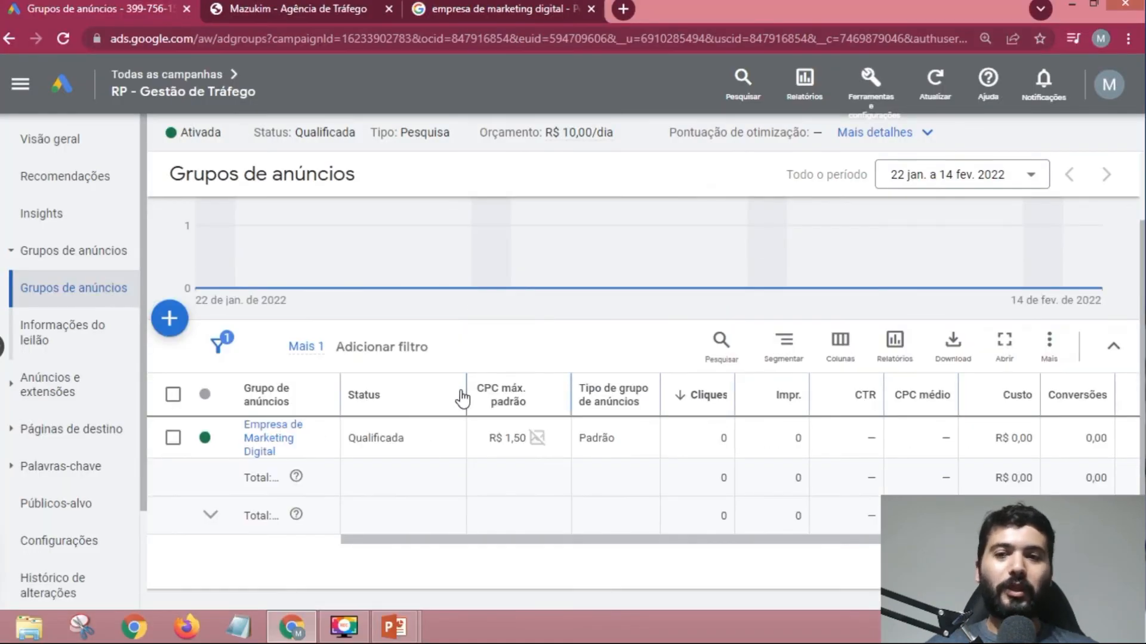
click(163, 327)
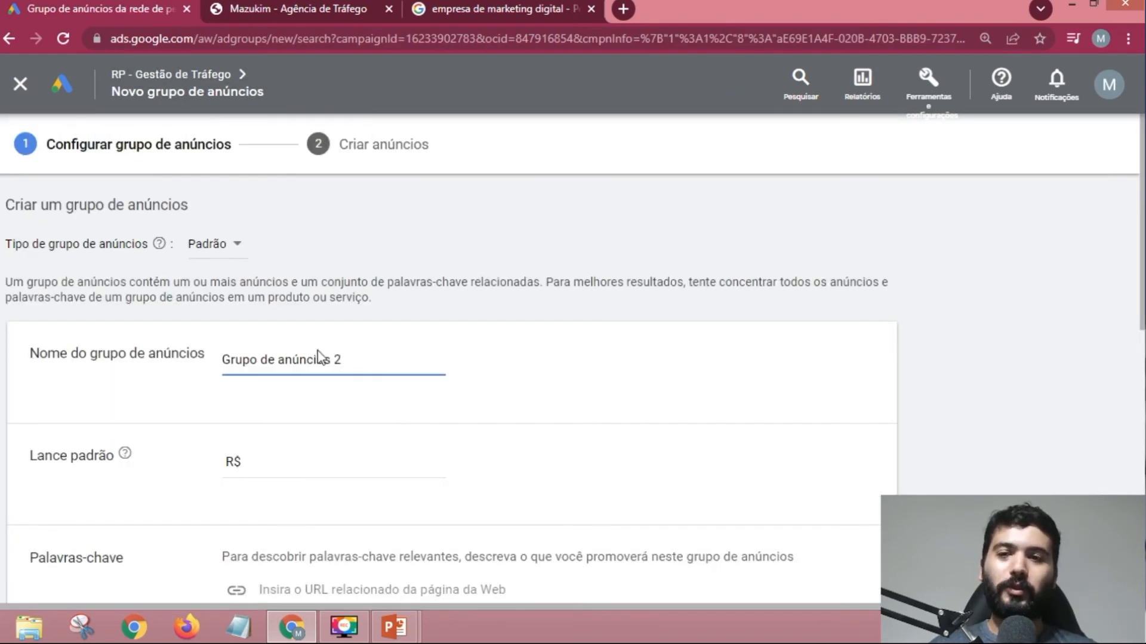
drag(353, 364, 222, 365)
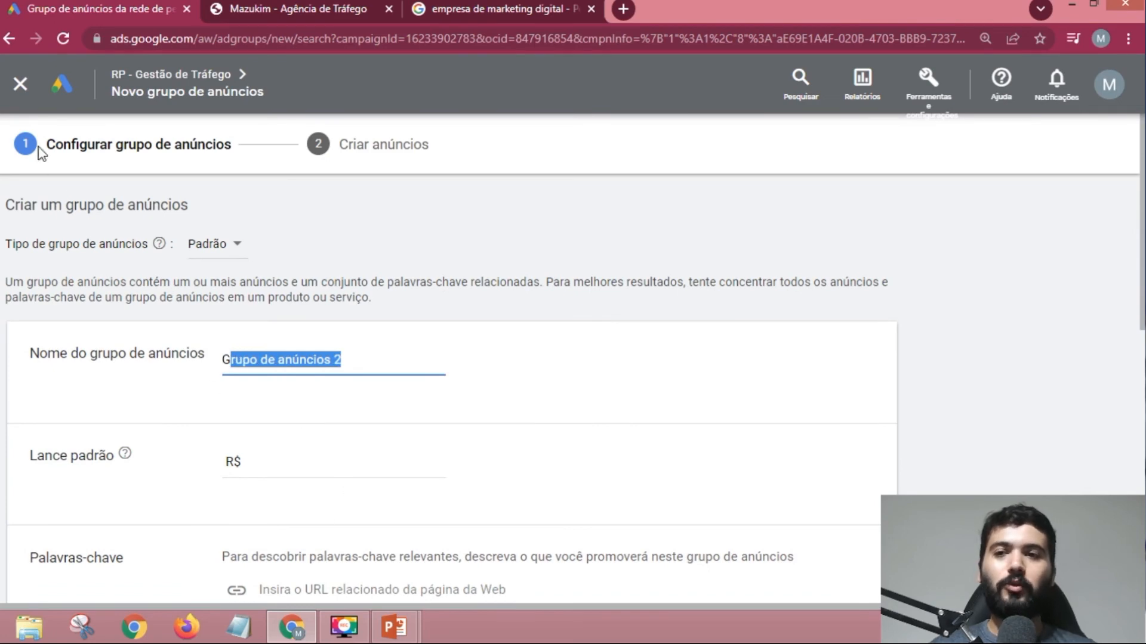
click(20, 84)
click(836, 371)
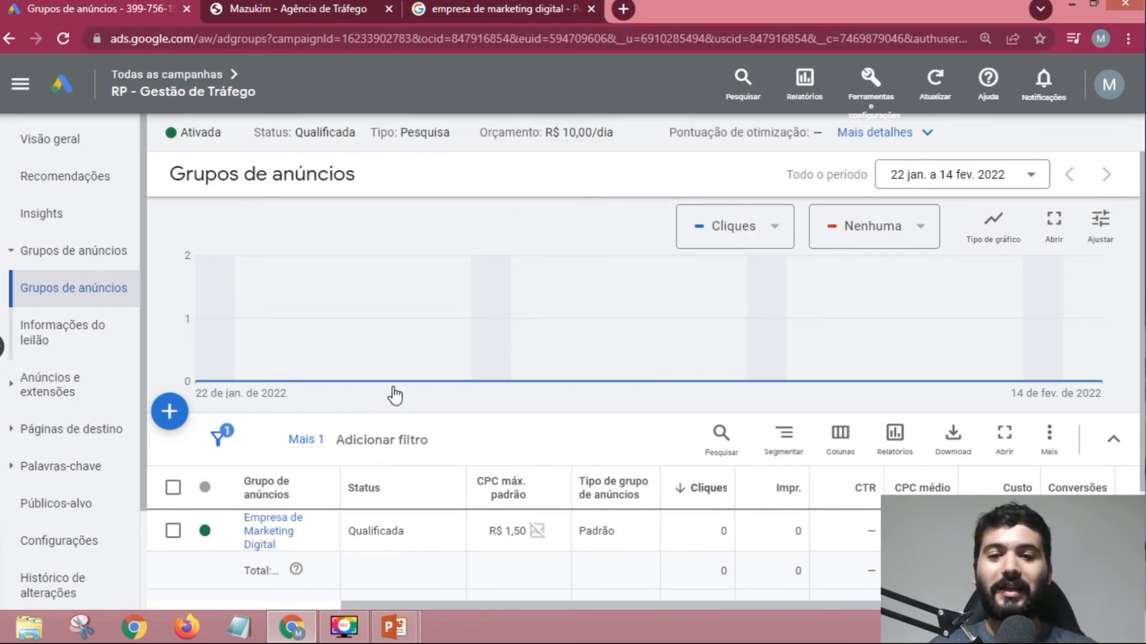
- Duplicate the "Empresa de Marketing Digital" ad group within the RP - Gestão de Tráfego campaign, leaving the copy unpaused, and clear the selection
scroll(395, 396, down, 2)
click(173, 438)
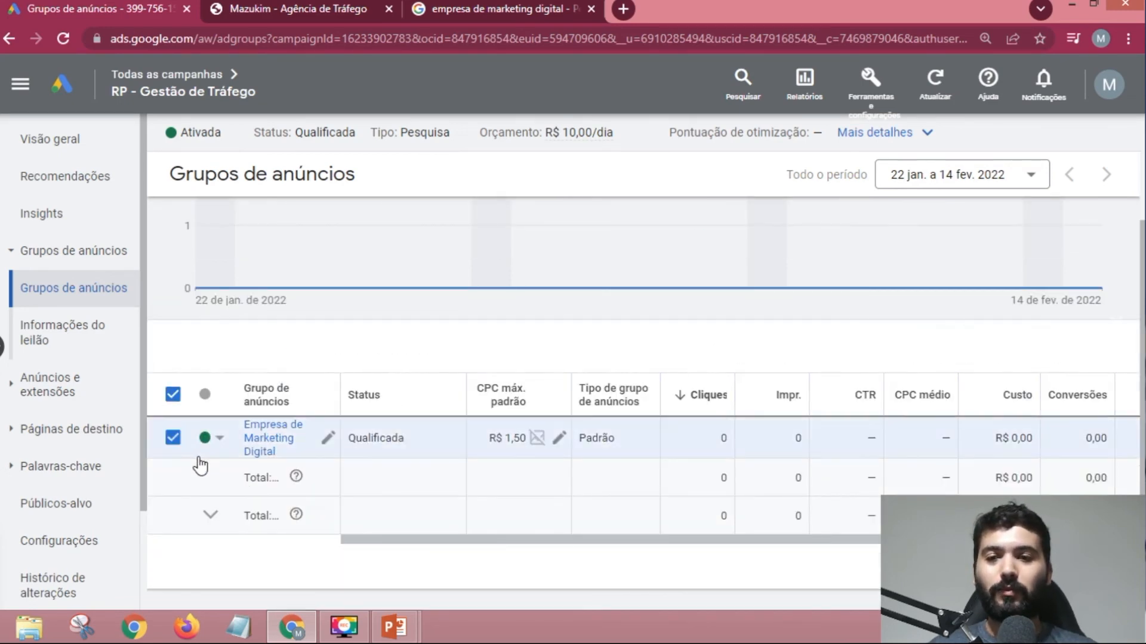
click(343, 347)
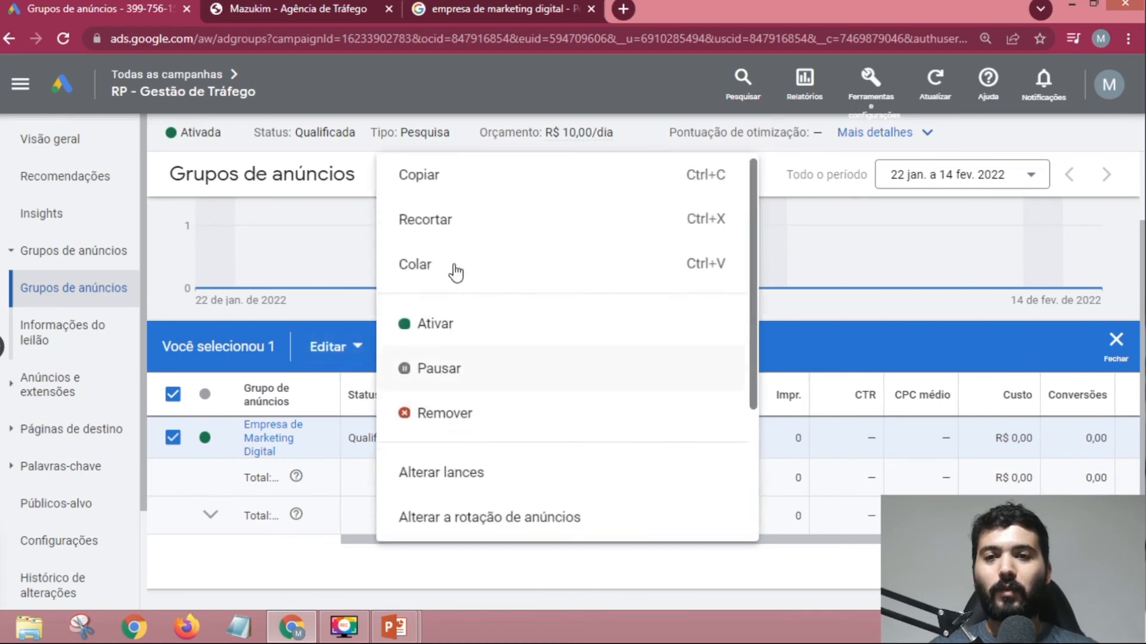
click(443, 188)
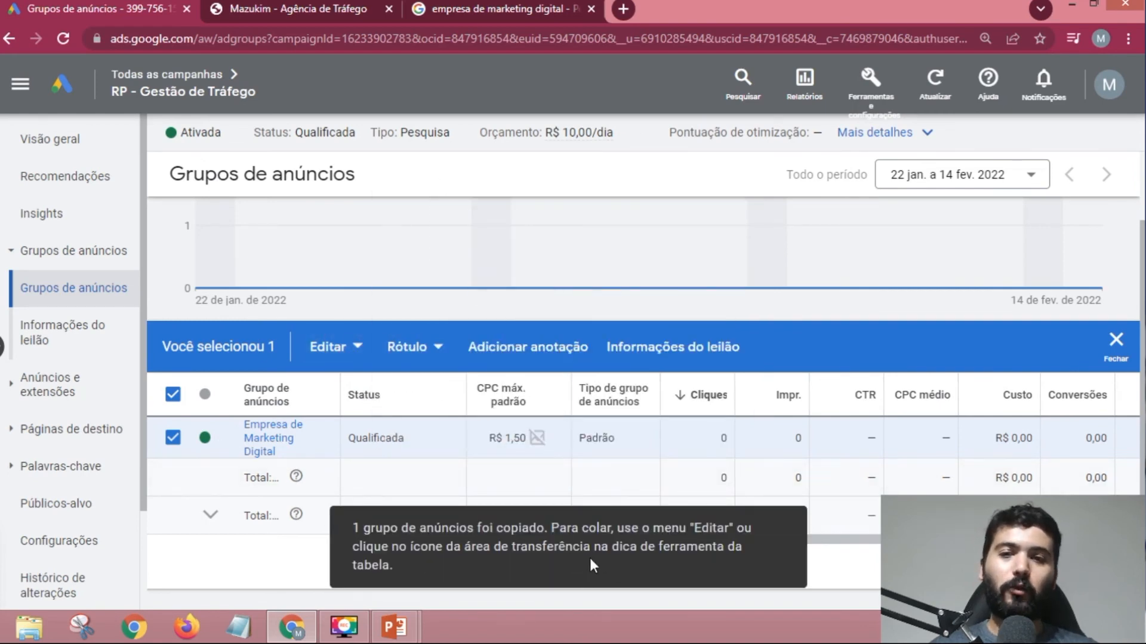
click(331, 348)
click(444, 265)
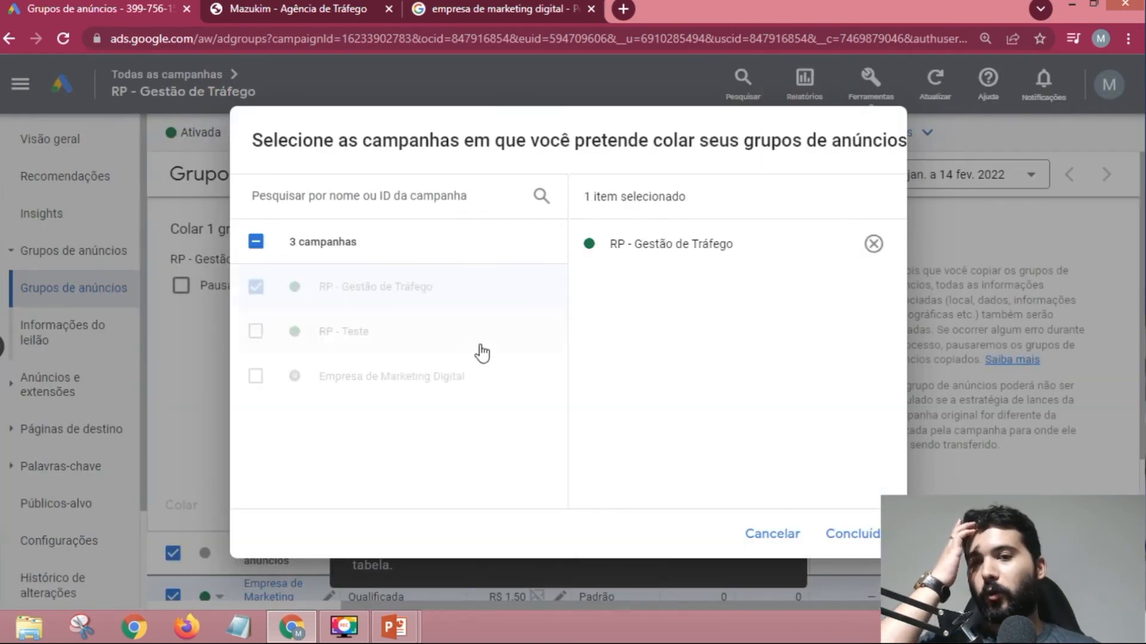
click(855, 533)
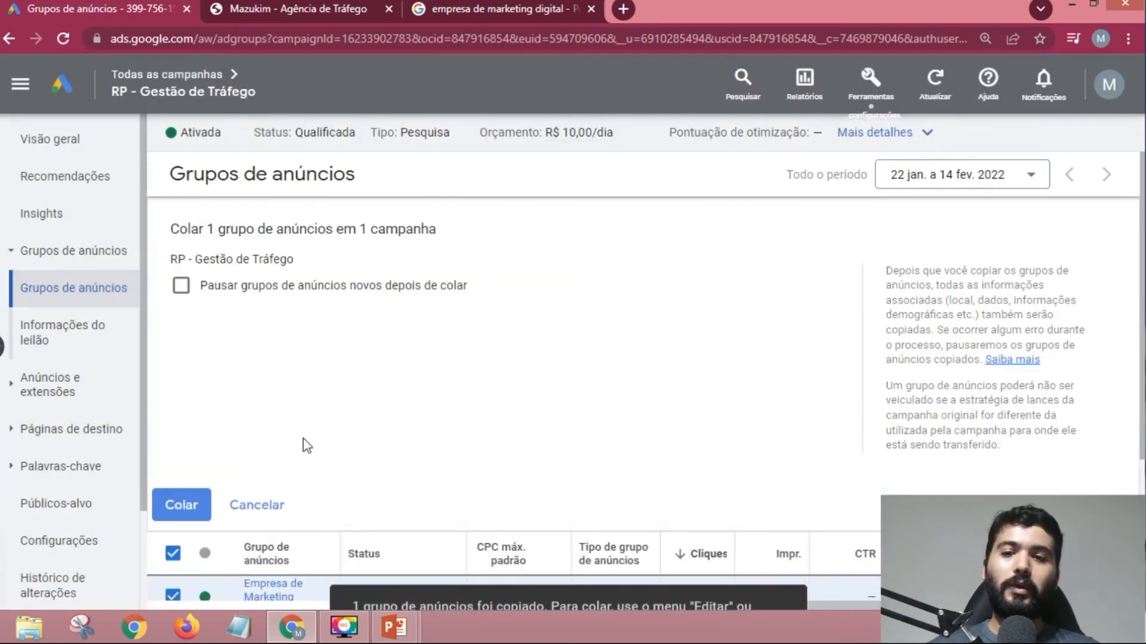
click(179, 505)
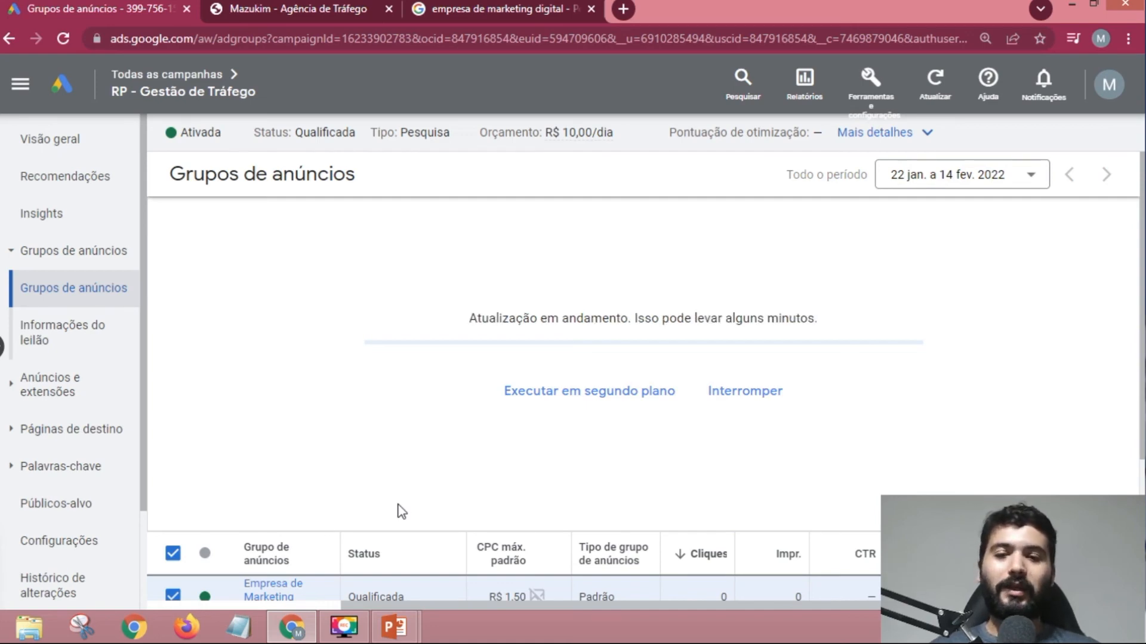
key(alt+Tab)
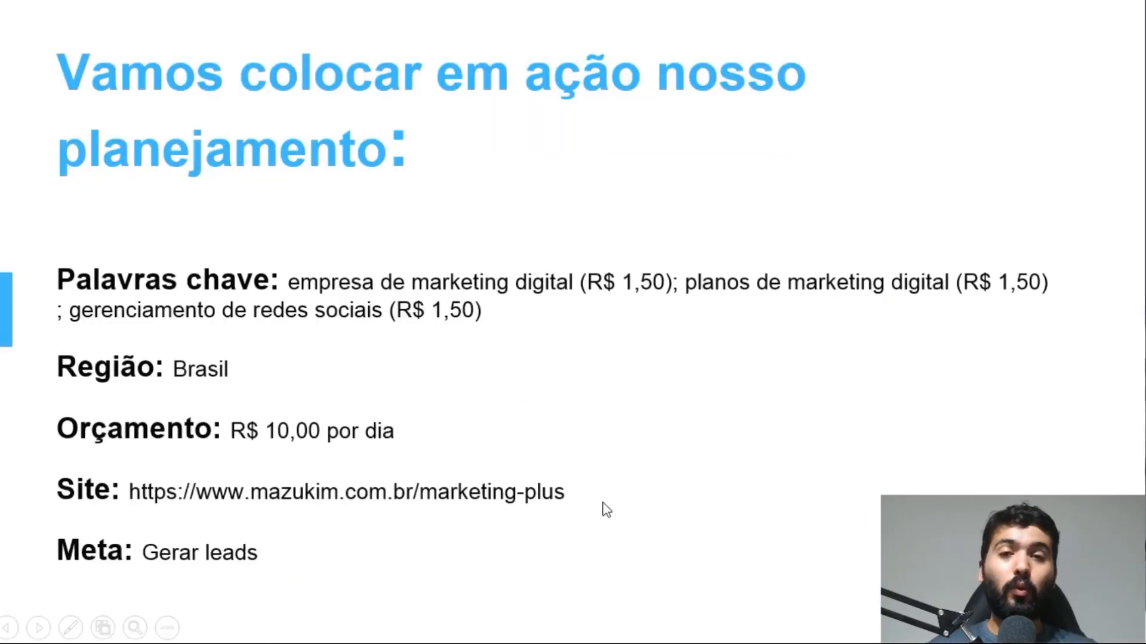
key(alt+Tab)
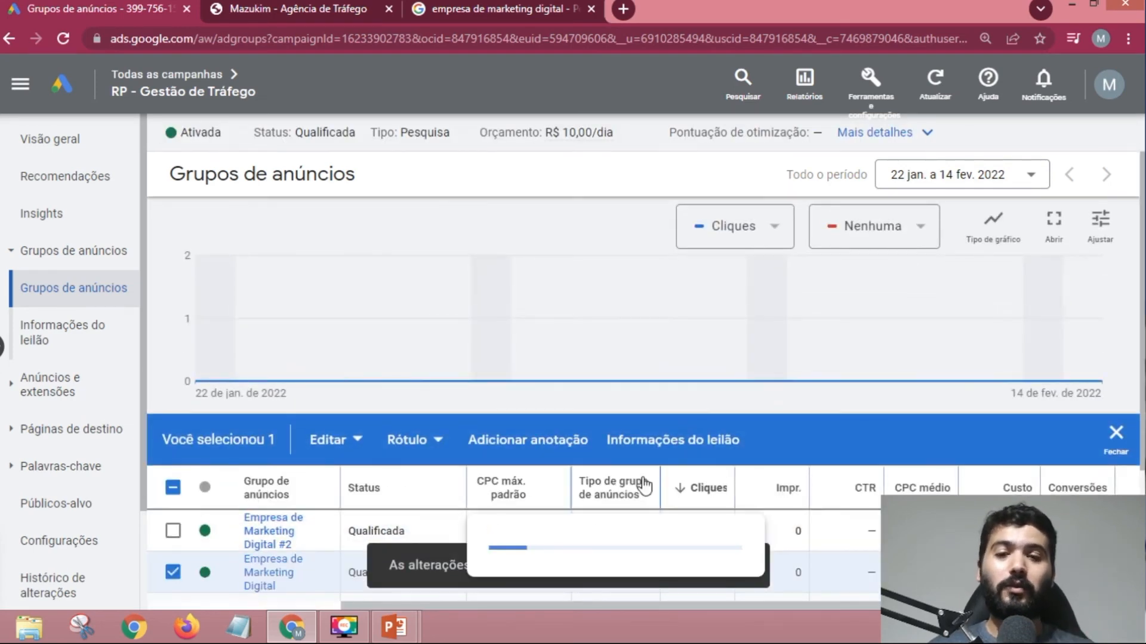
click(173, 572)
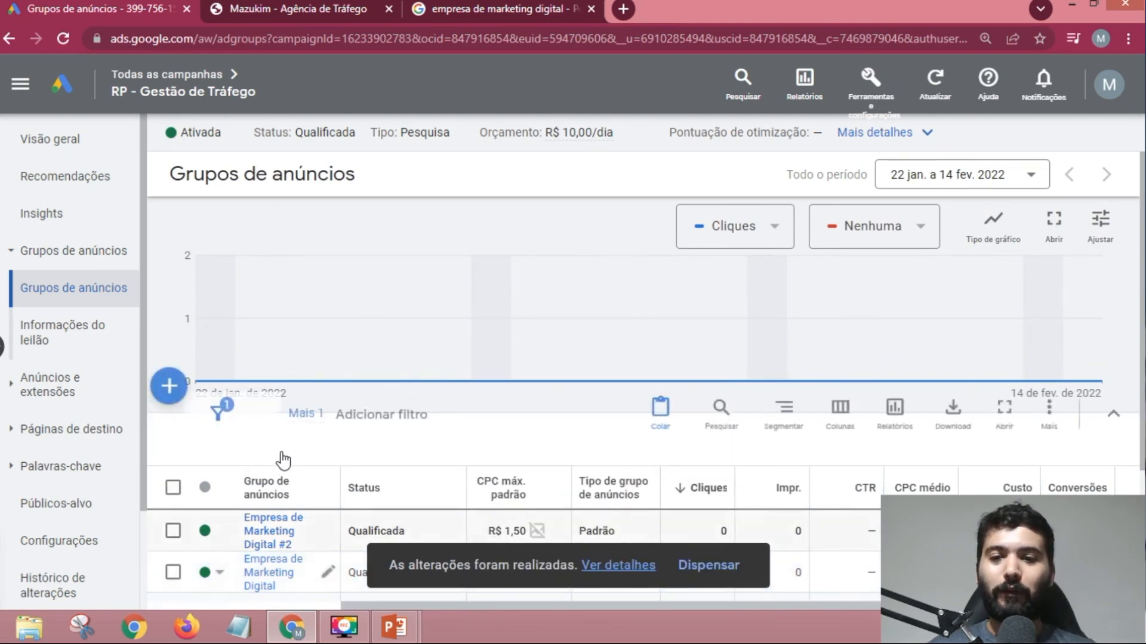
- Rename the duplicated ad group as "Gerenciamento Redes Sociais"
scroll(285, 462, down, 3)
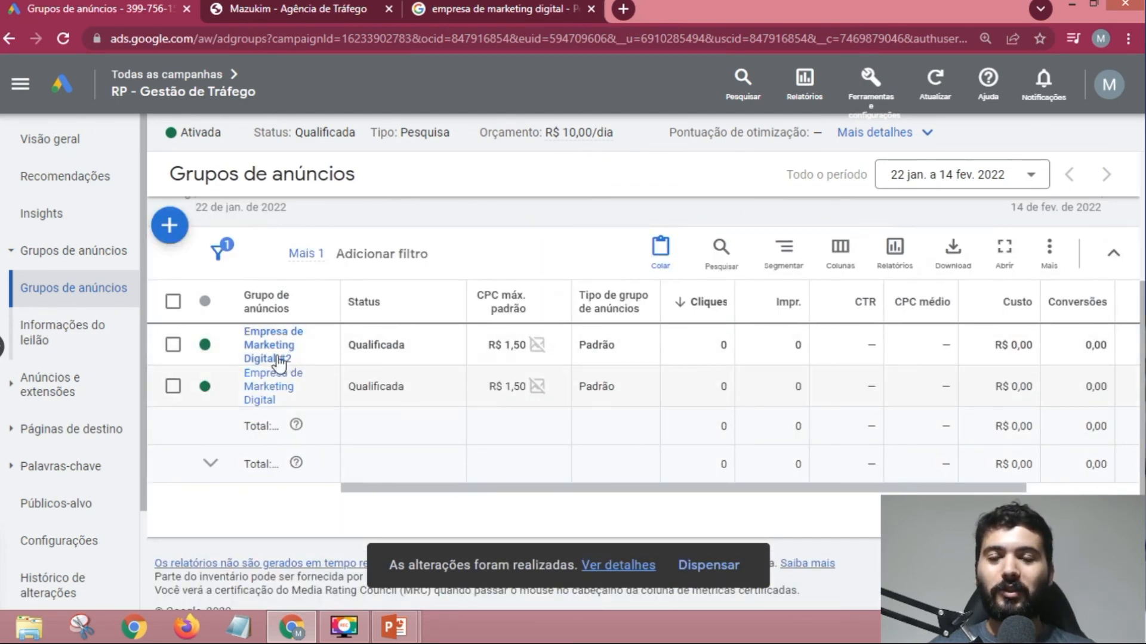
click(327, 346)
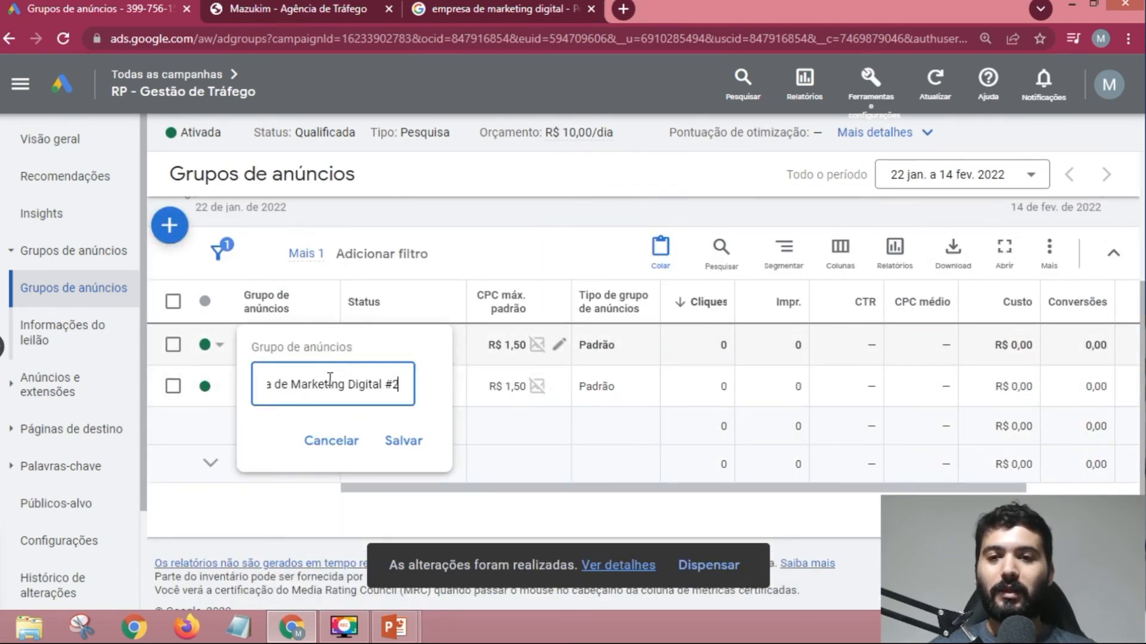
triple_click(400, 387)
key(BackSpace)
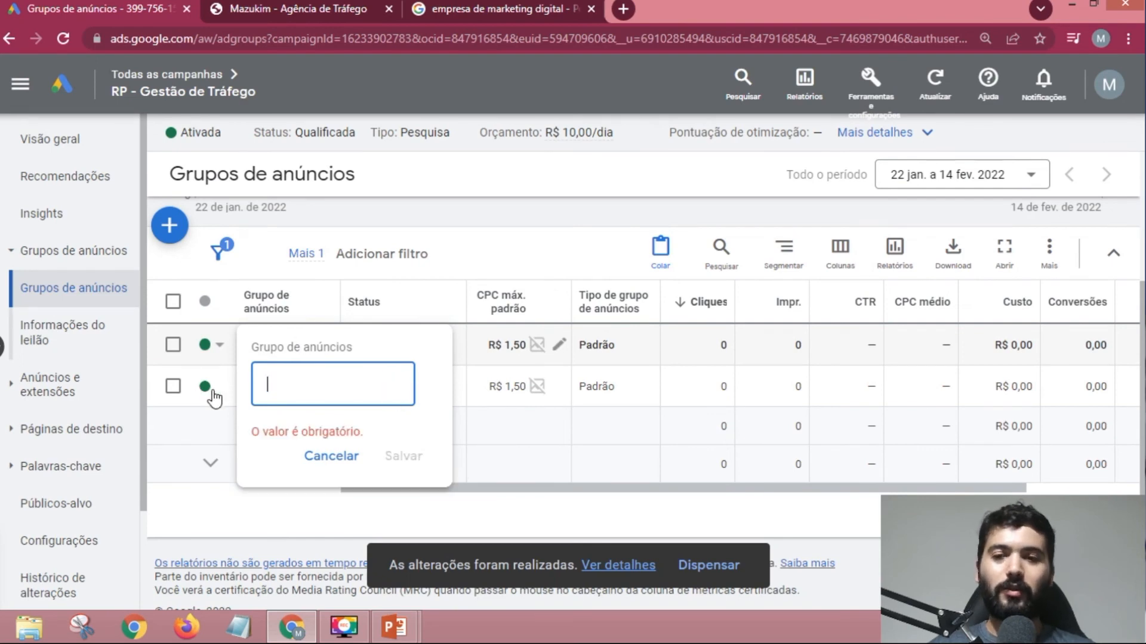
key(alt+Tab)
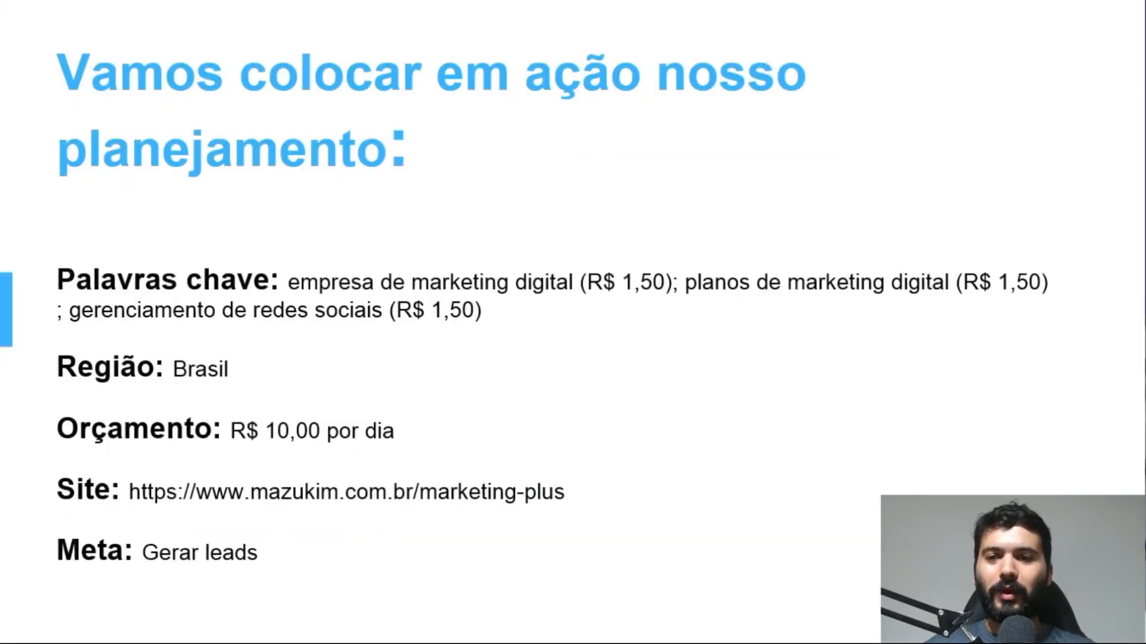
key(alt+Tab)
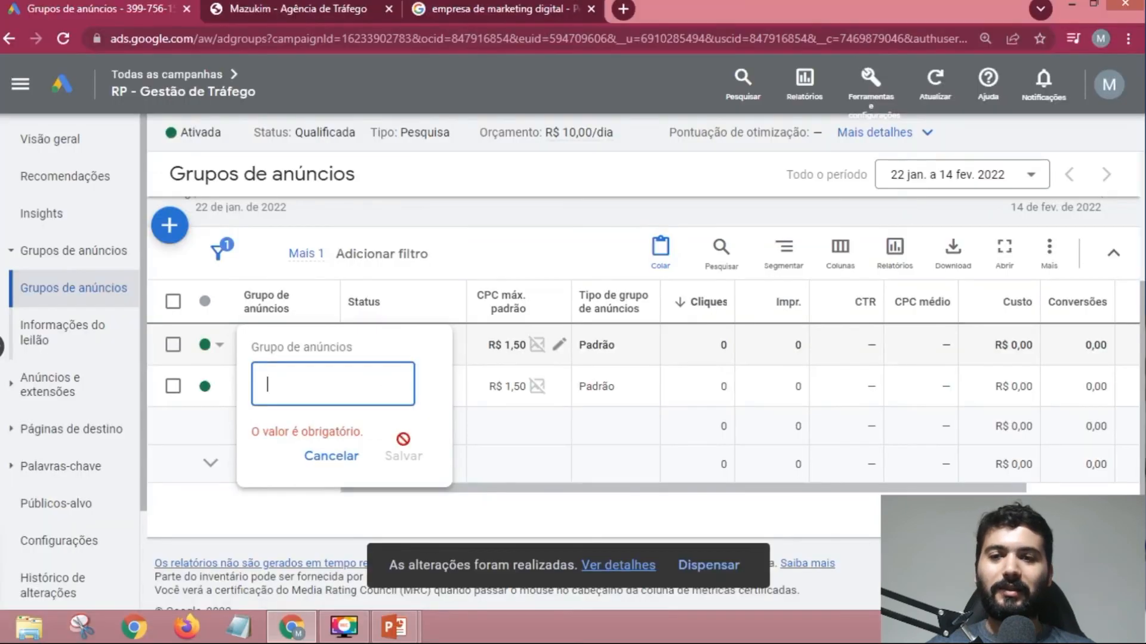
text(Gerenciame)
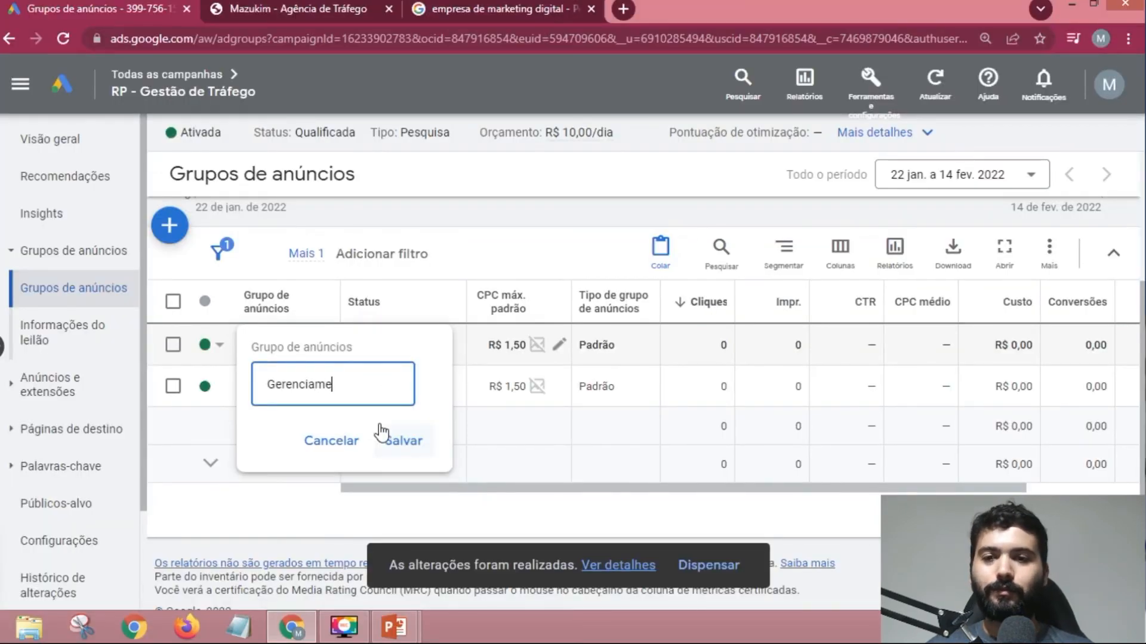
text(nto Redes Sociais)
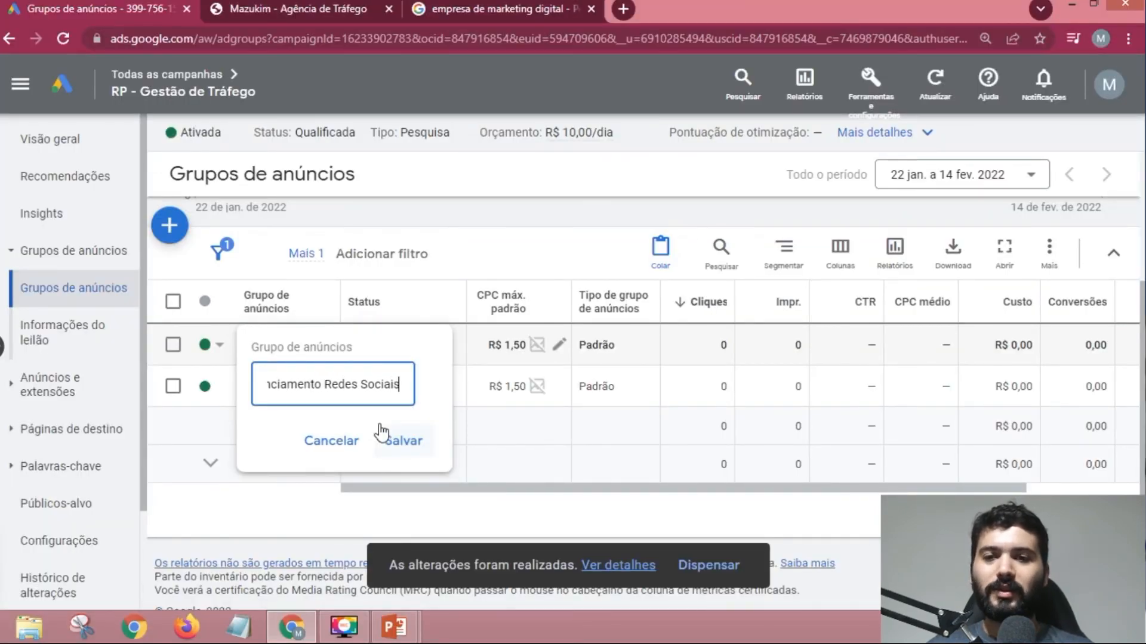
click(385, 438)
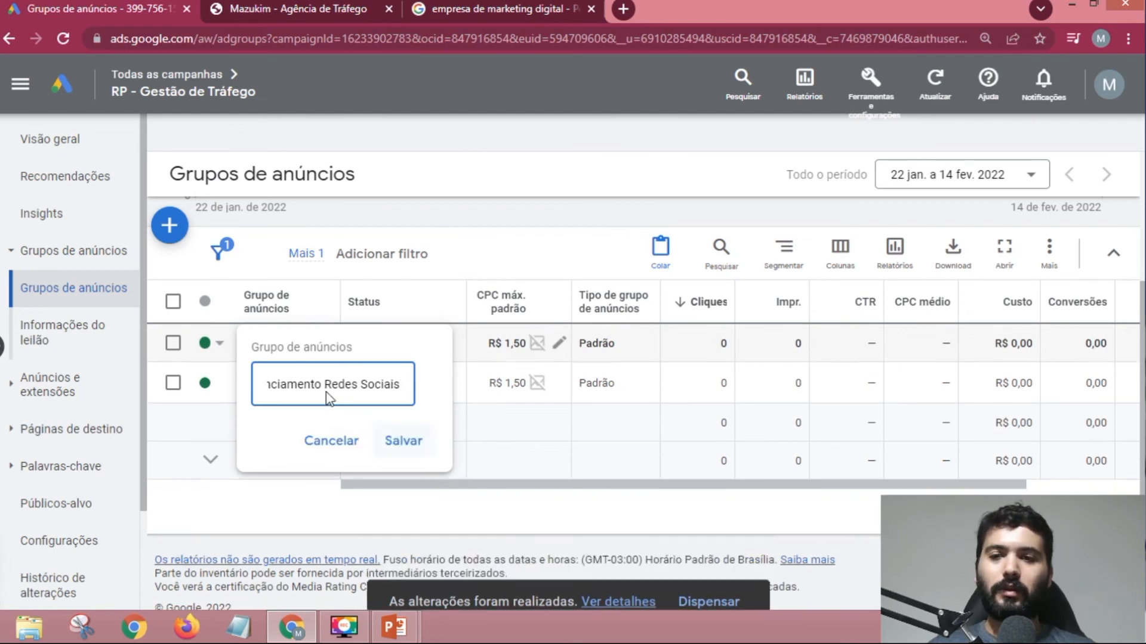
- Remove the keywords "empresa de marketing digital" and "planos de marketing digital" from the Gerenciamento Redes Sociais ad group
click(278, 343)
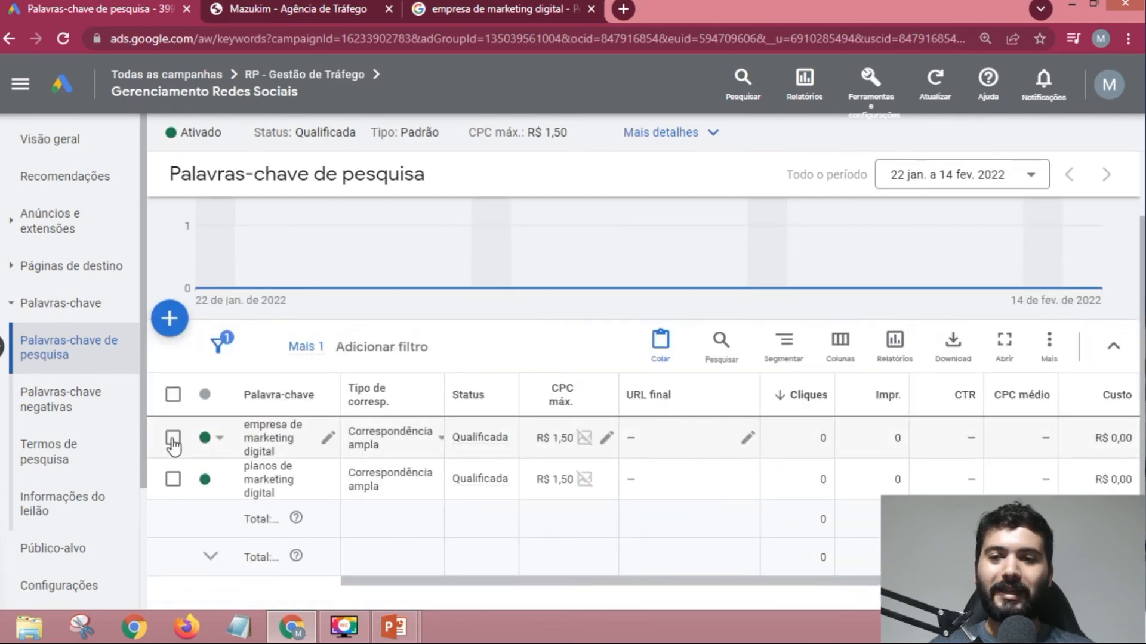
click(173, 399)
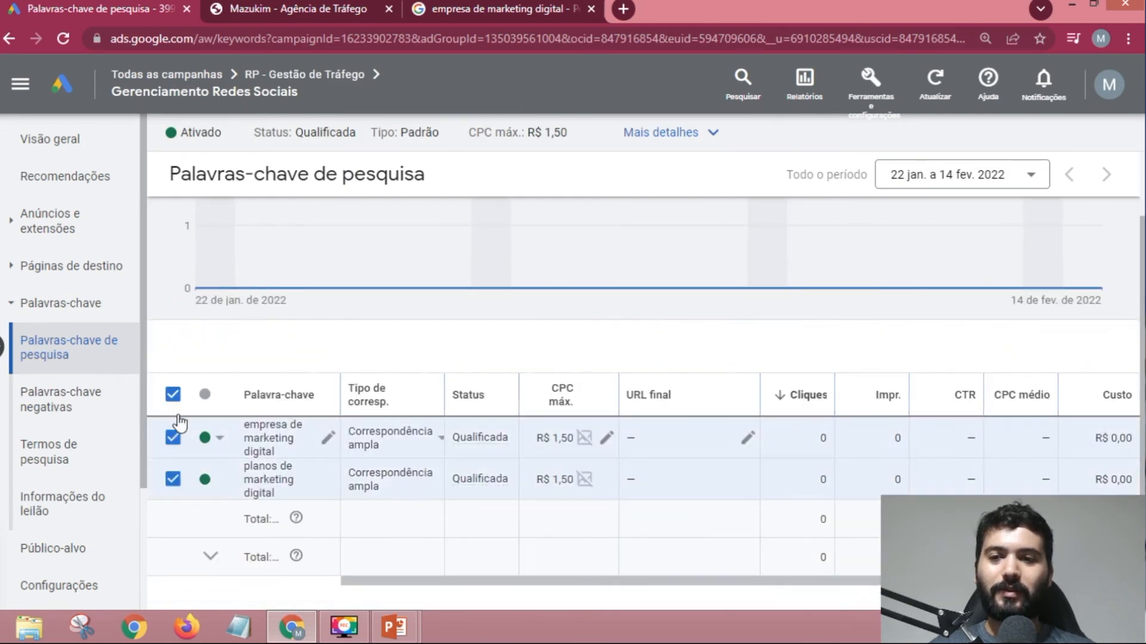
click(348, 358)
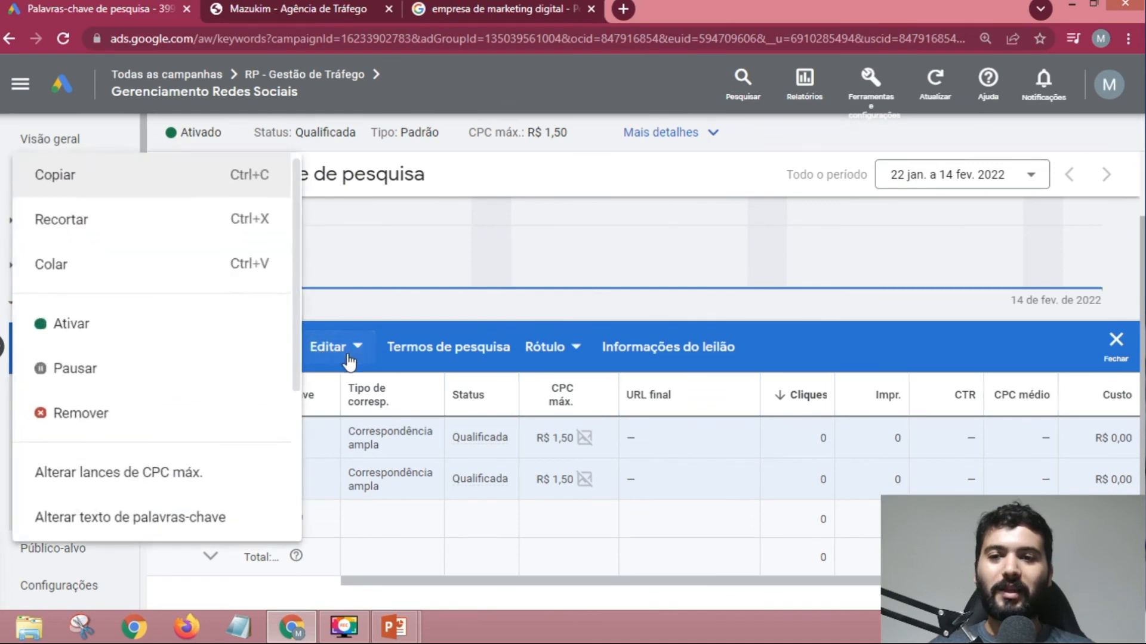
click(149, 413)
click(737, 405)
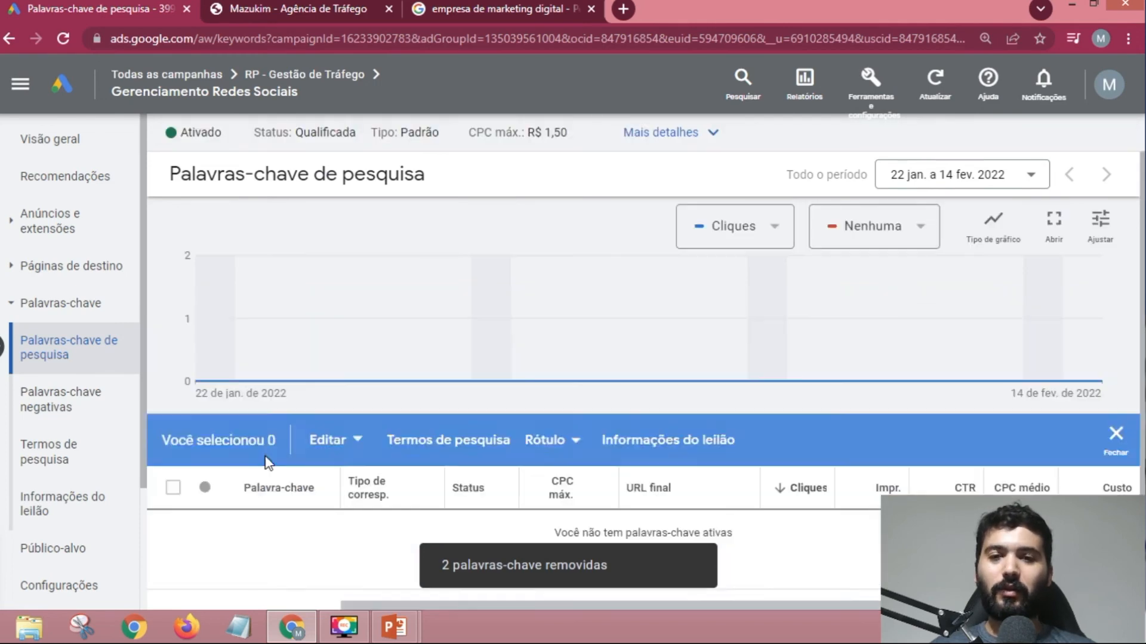
- Add the keyword "gerenciamento de redes sociais" to the Gerenciamento Redes Sociais ad group, save it and dismiss the notification
click(173, 412)
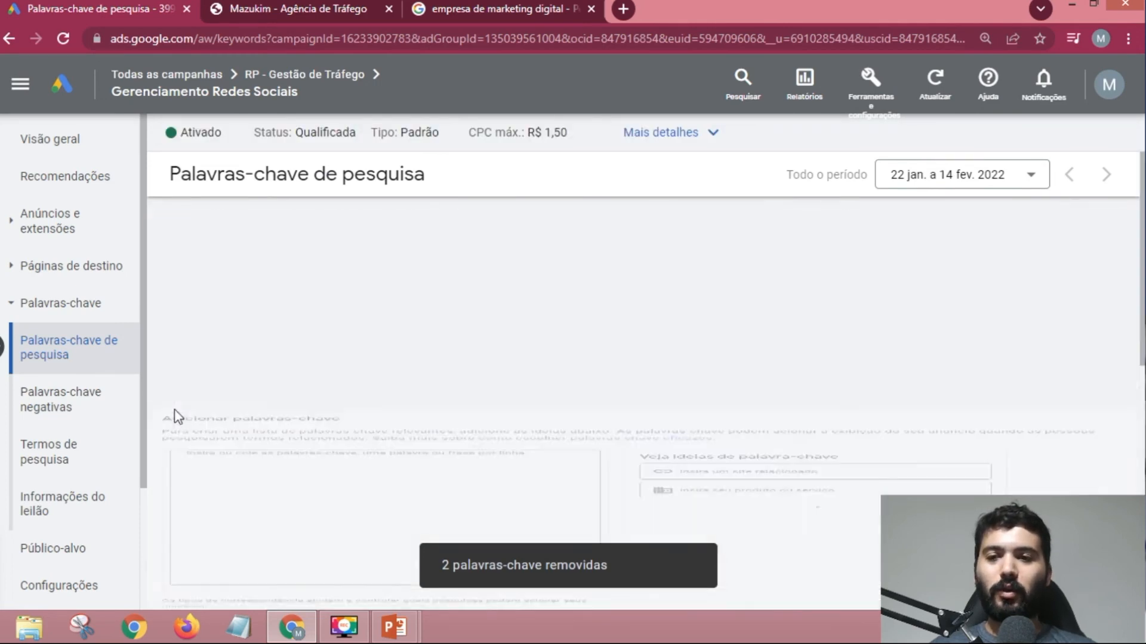
click(327, 388)
text(gerenciamento de redes sociais)
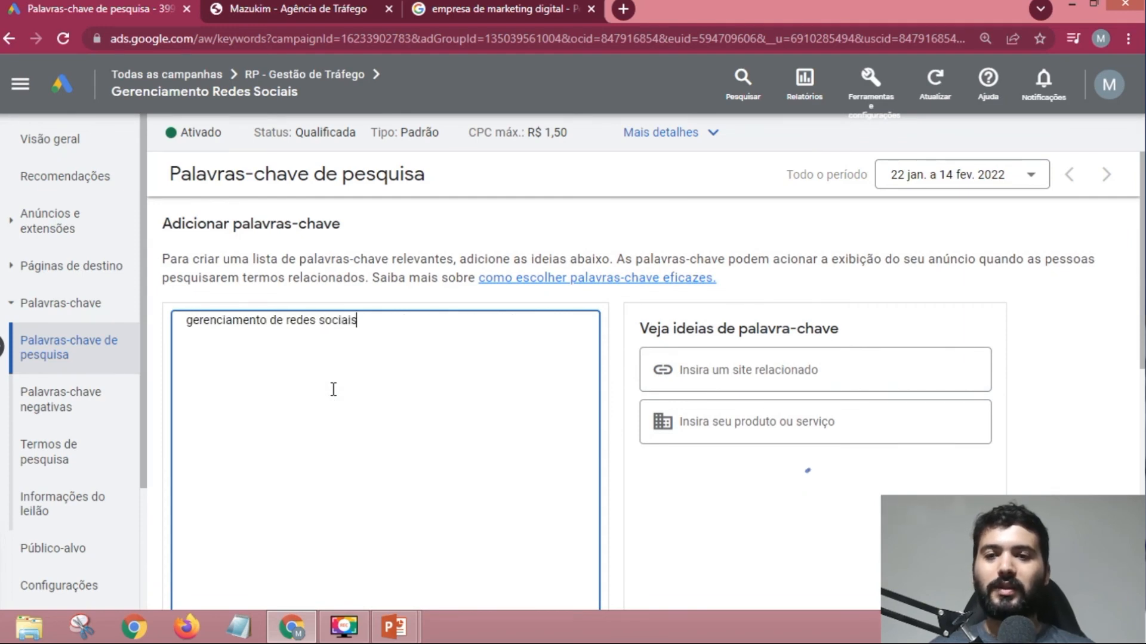
scroll(322, 388, down, 3)
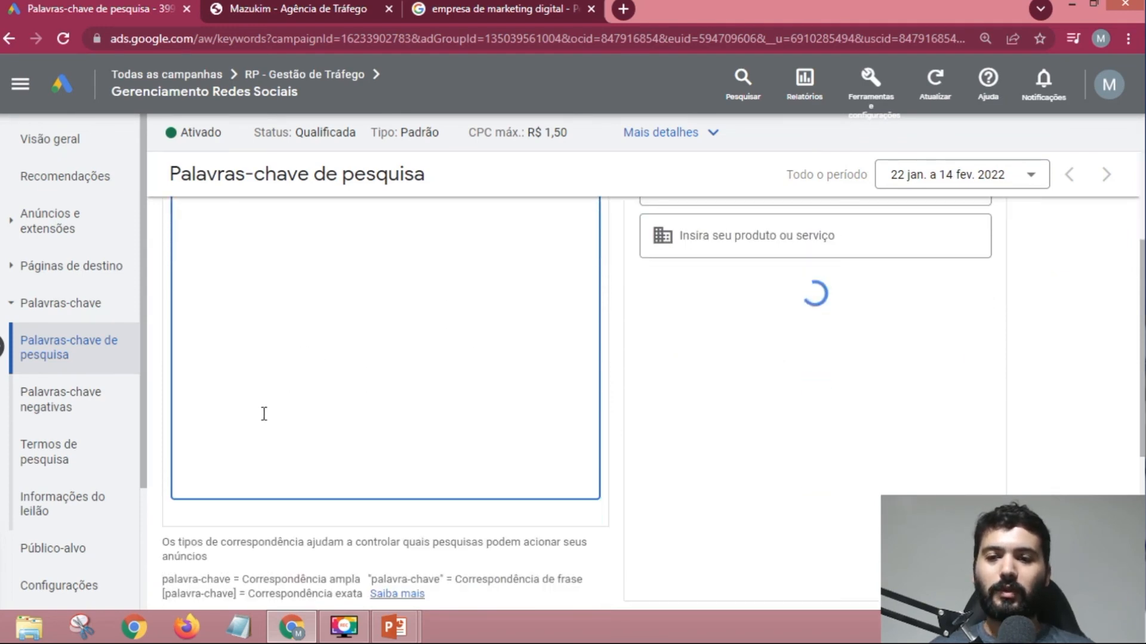
scroll(276, 390, down, 3)
click(179, 462)
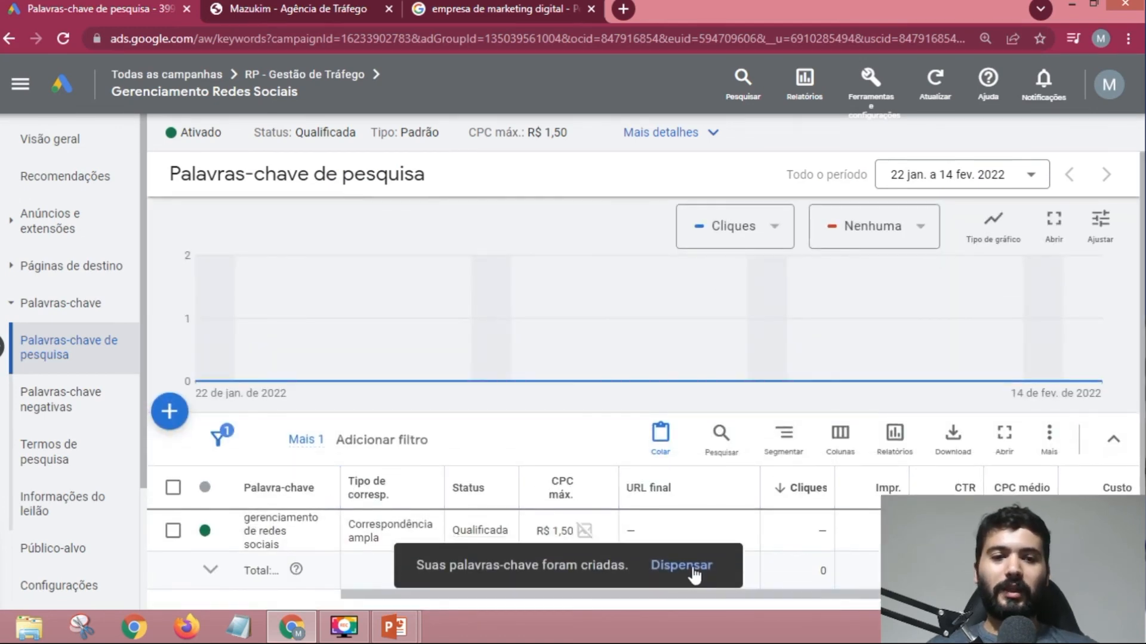
click(681, 566)
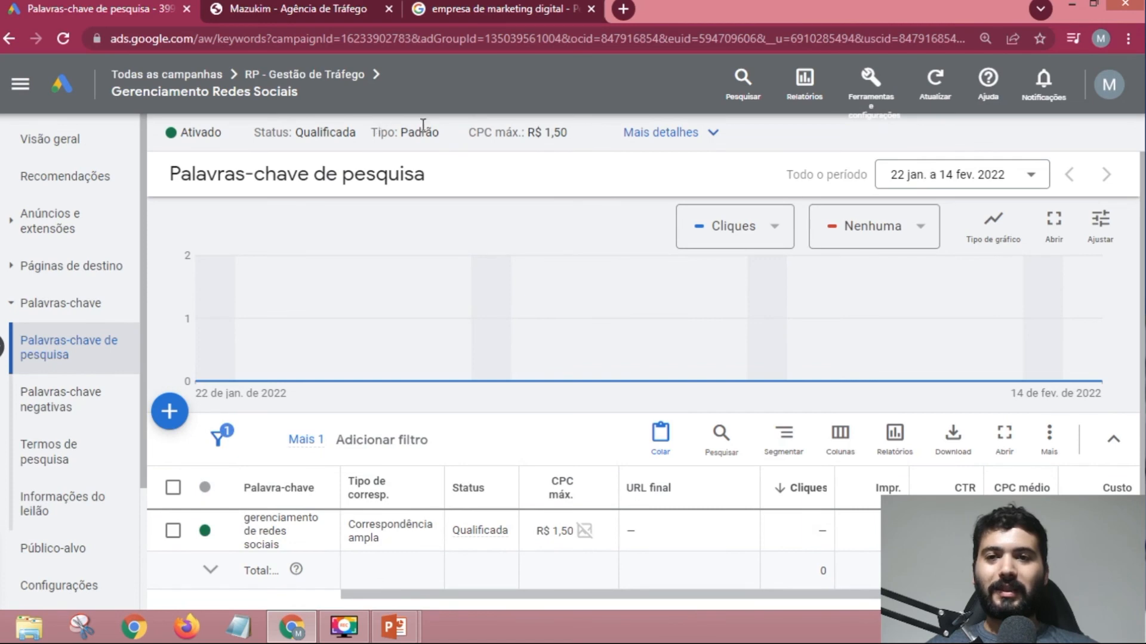
- Return to the RP - Gestão de Tráfego campaign and view its list of ad groups
click(385, 108)
click(222, 164)
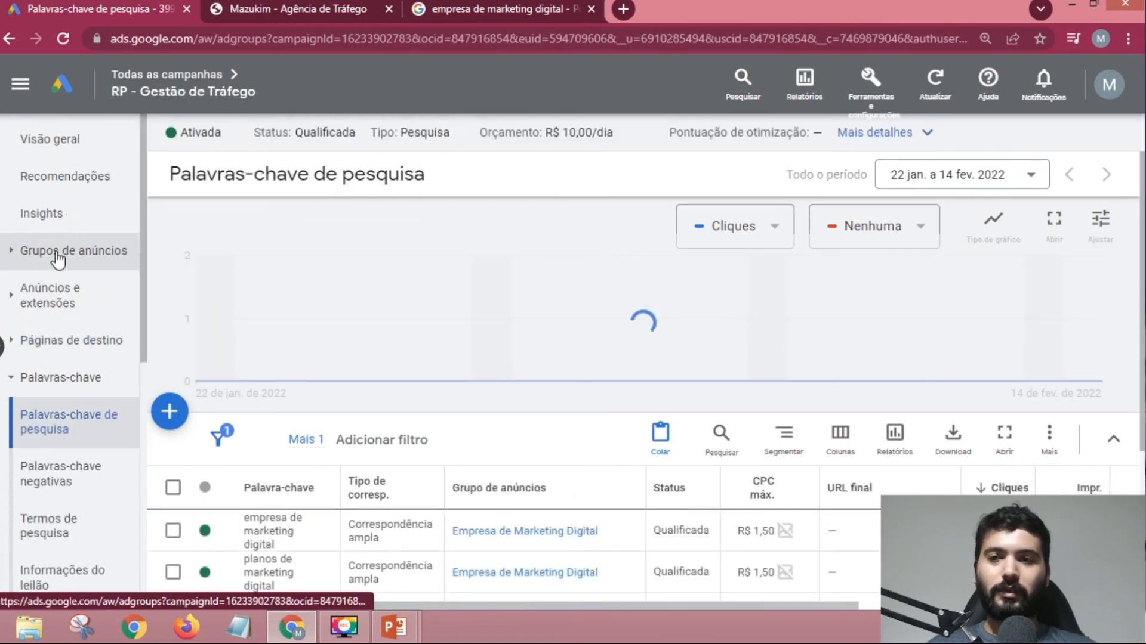
click(58, 253)
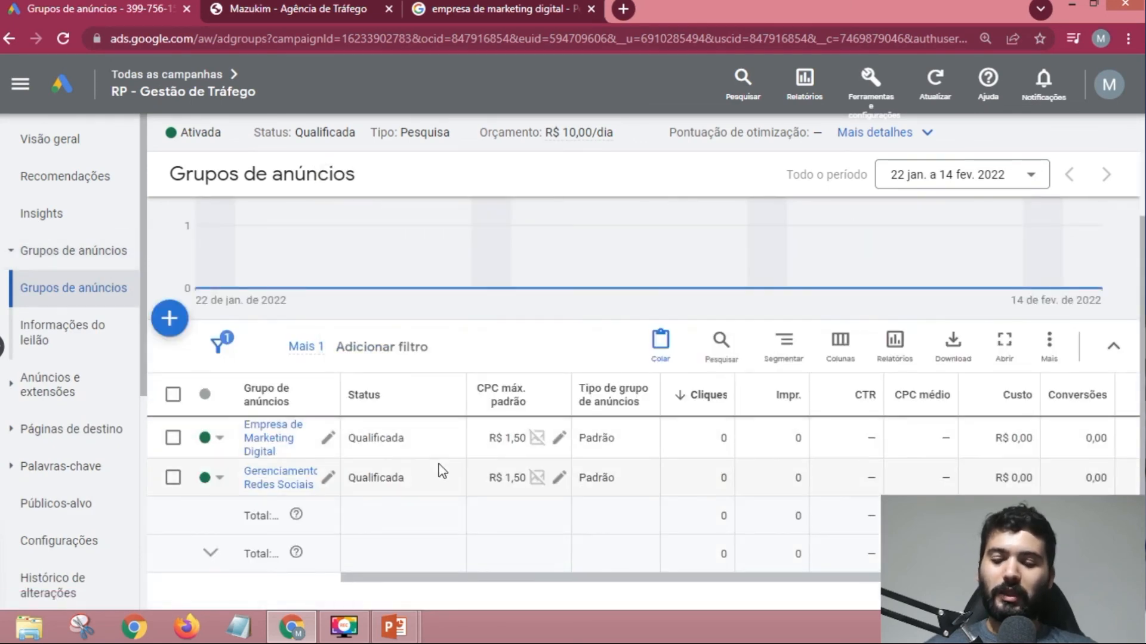
- Switch to the PowerPoint slideshow, review the slides from "1º Passo: Planejamento!" through the action plan, and return to Google Ads
key(alt+Tab)
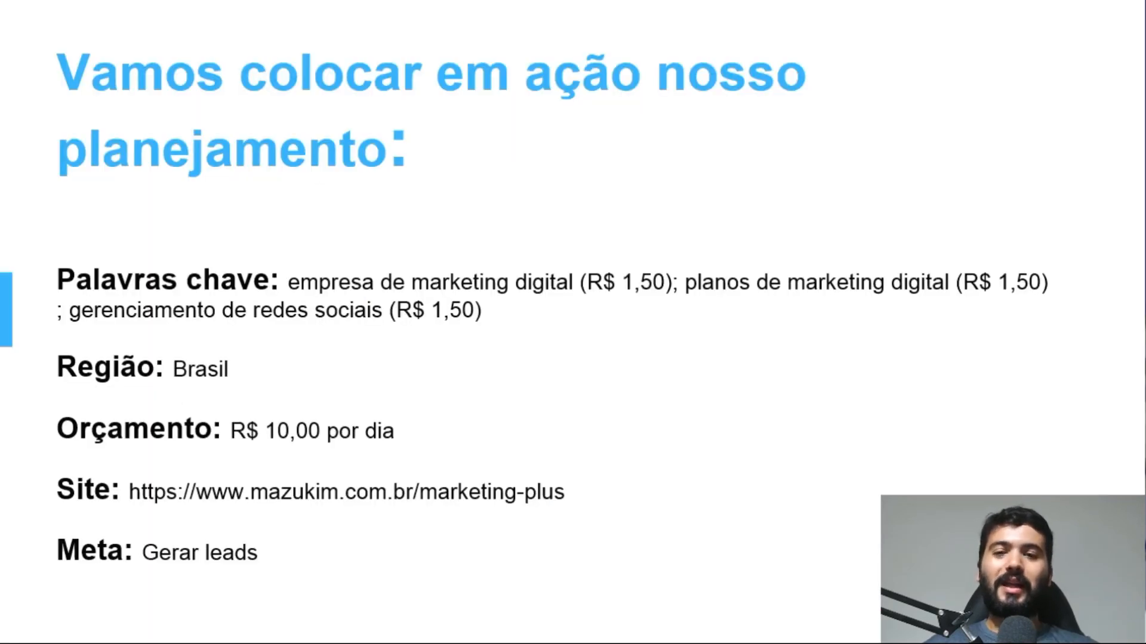
key(Left)
key(Left)
key(Left)
key(Left)
key(Left)
key(Left)
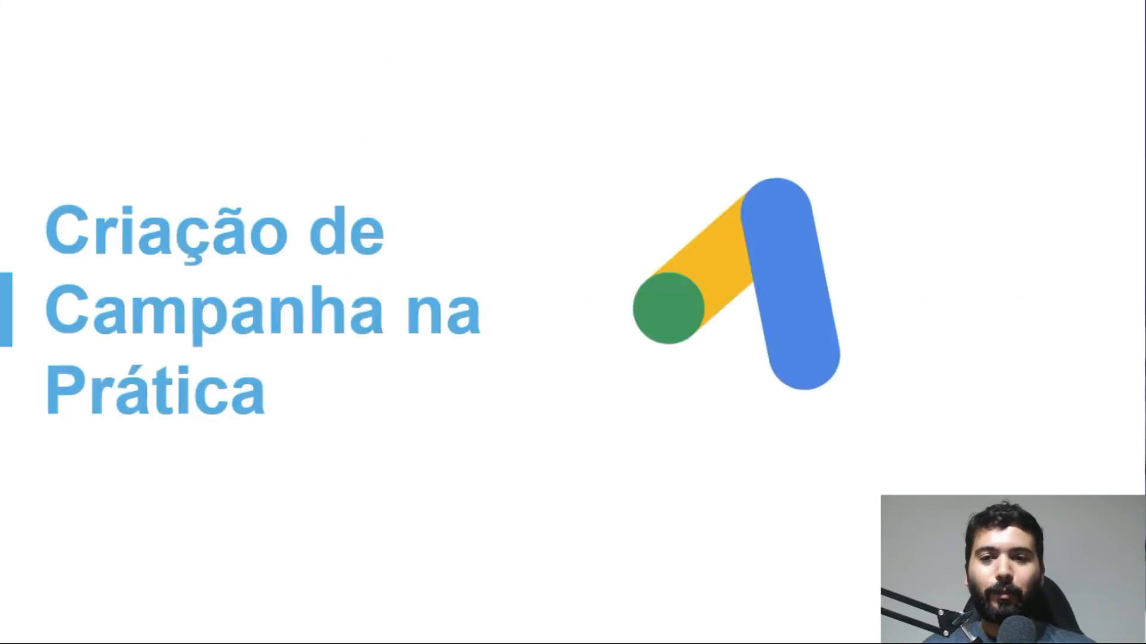
key(Left)
key(Left)
key(Left)
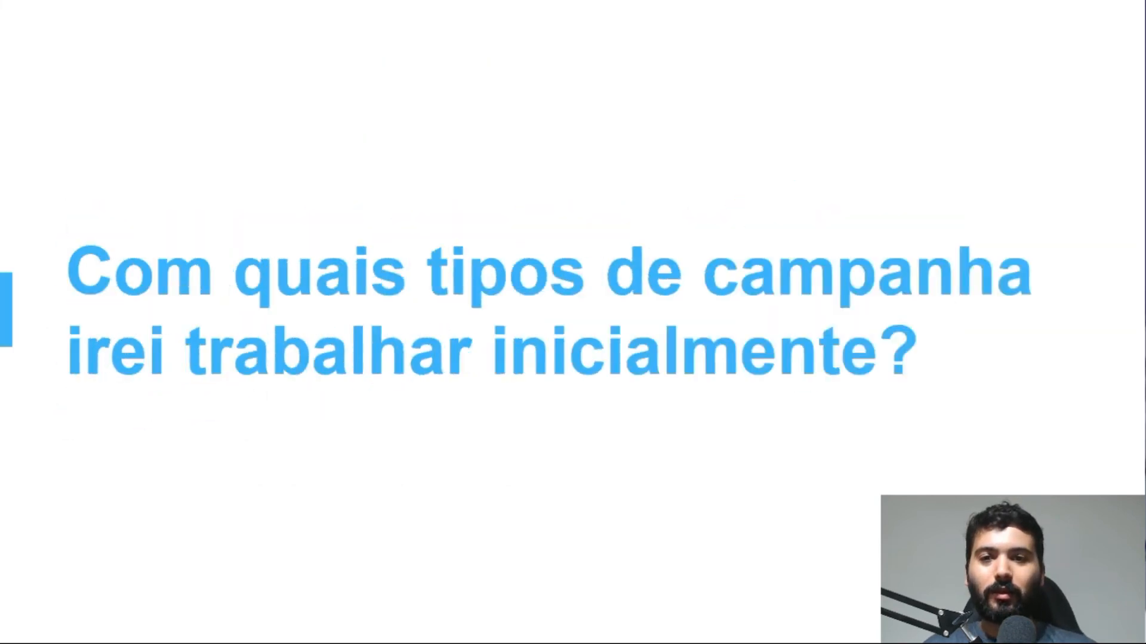
key(Right)
key(Left)
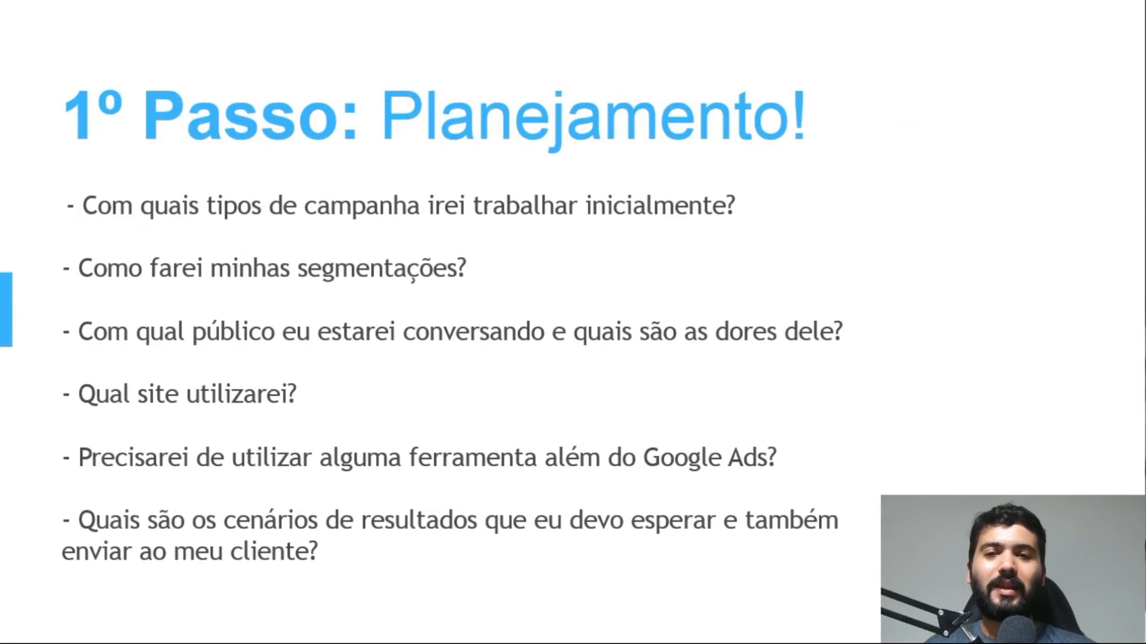
key(Right)
key(Right)
key(Right)
key(Right)
key(Right)
key(Right)
key(Right)
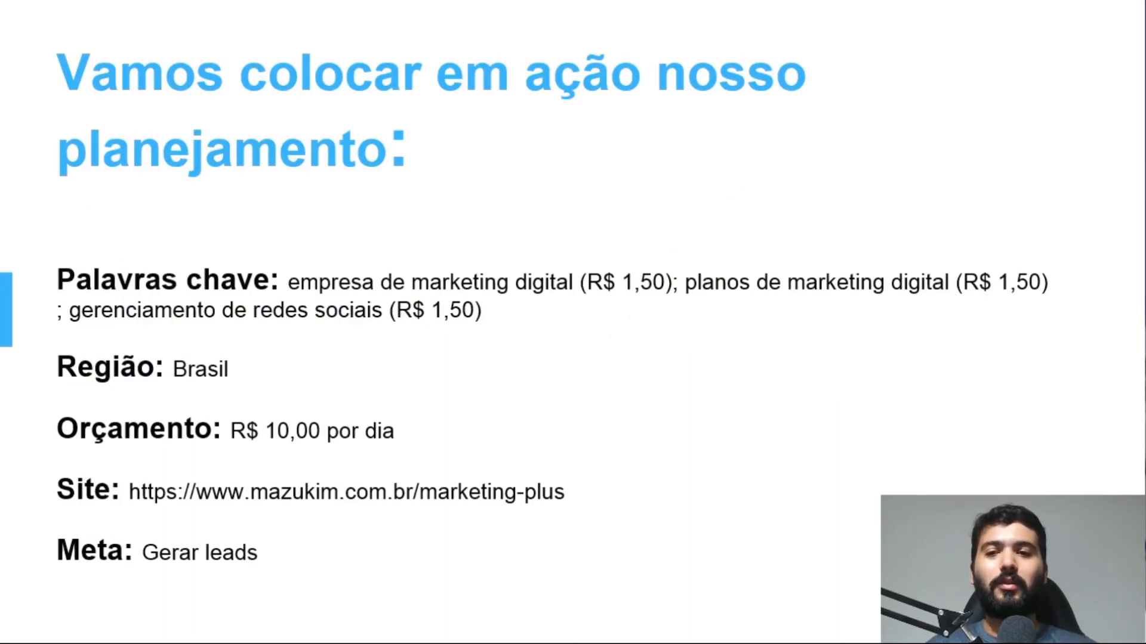
key(alt+Tab)
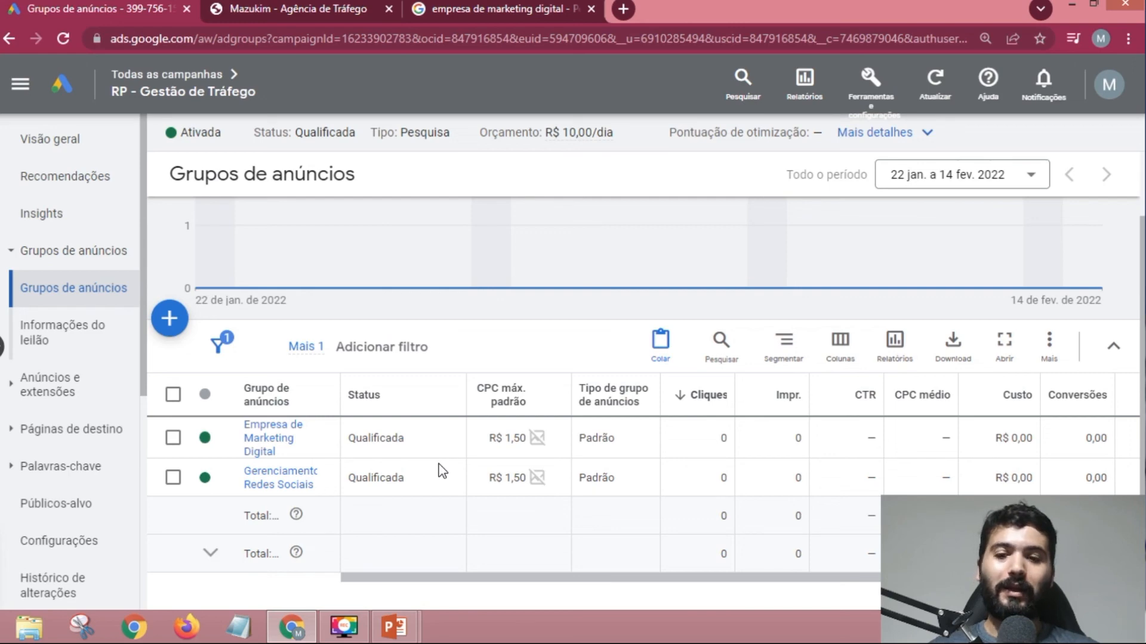
- Switch to the PowerPoint slideshow, advance to the "Negativando Palavras Chave" slide, and return to Google Ads
key(alt+Tab)
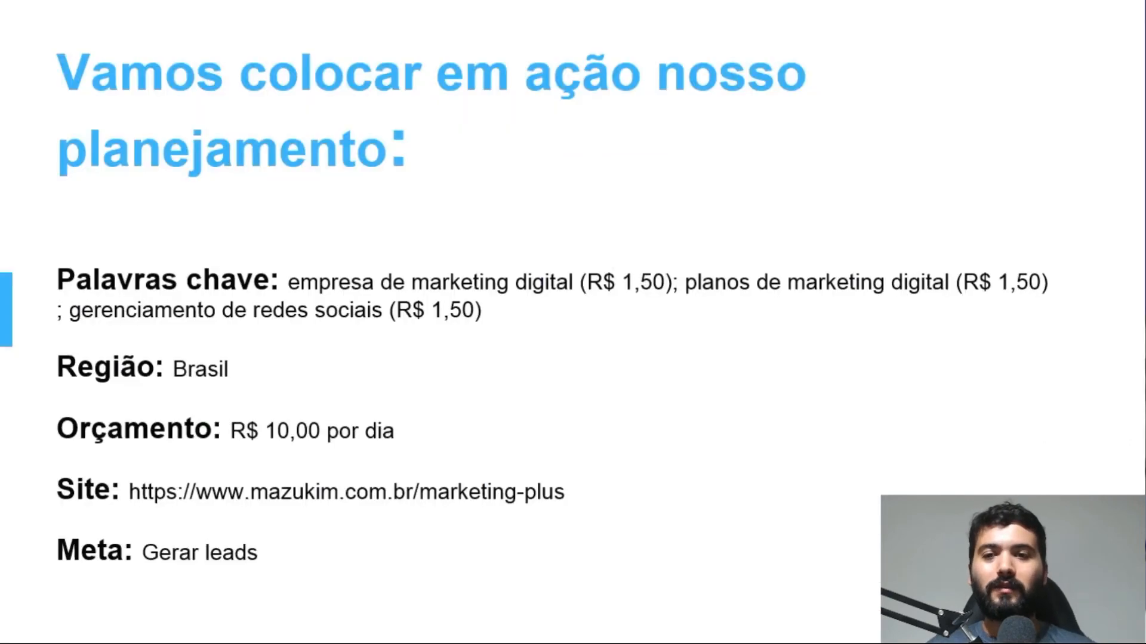
key(Right)
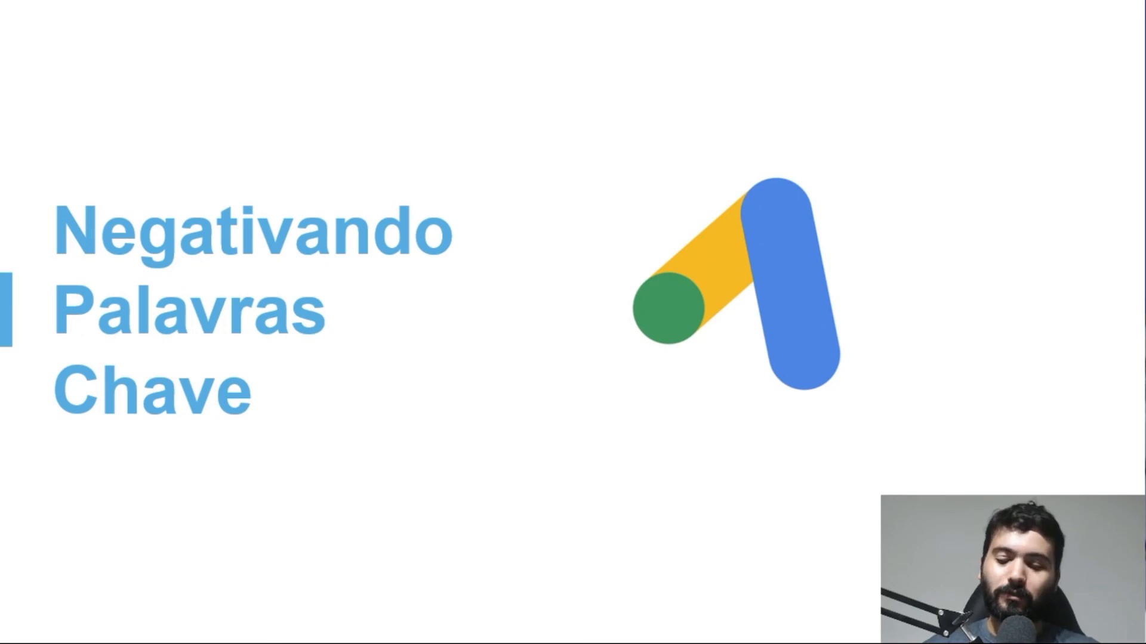
key(alt+Tab)
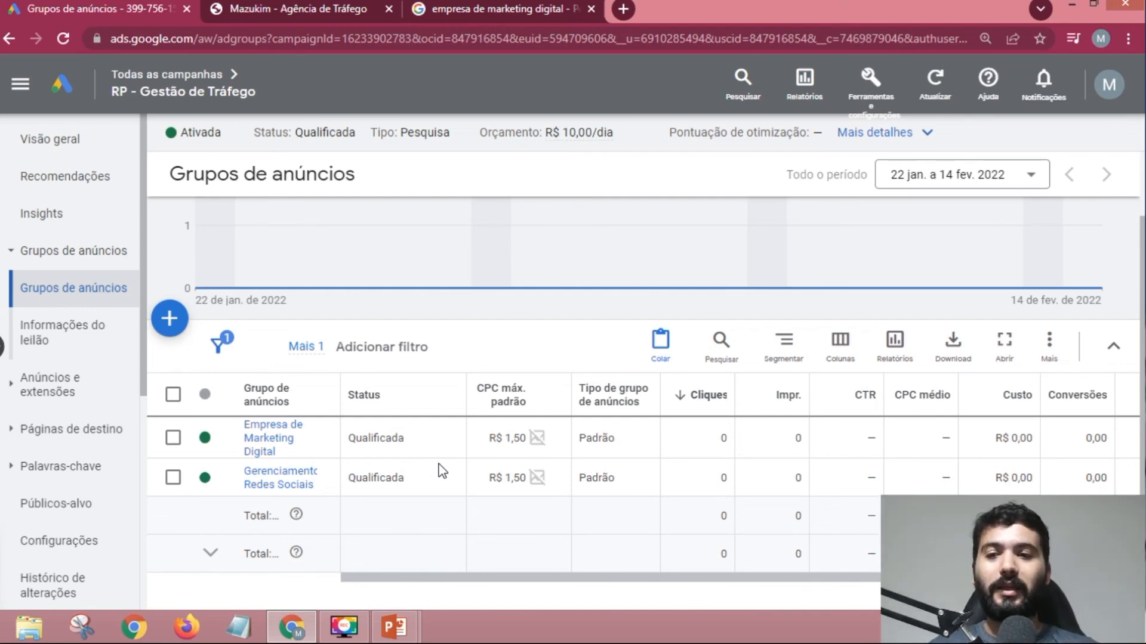
- Open the RP - Gestão de Tráfego campaign's search keywords and examine their match types and ad groups at a larger page zoom
scroll(46, 468, down, 3)
click(57, 300)
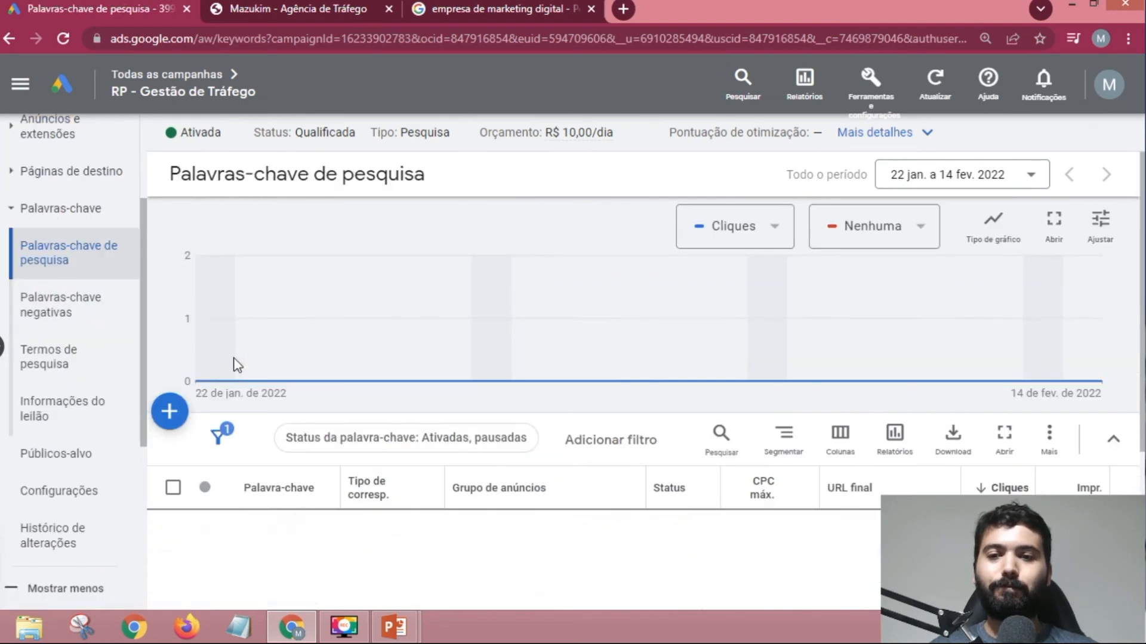
scroll(358, 349, down, 2)
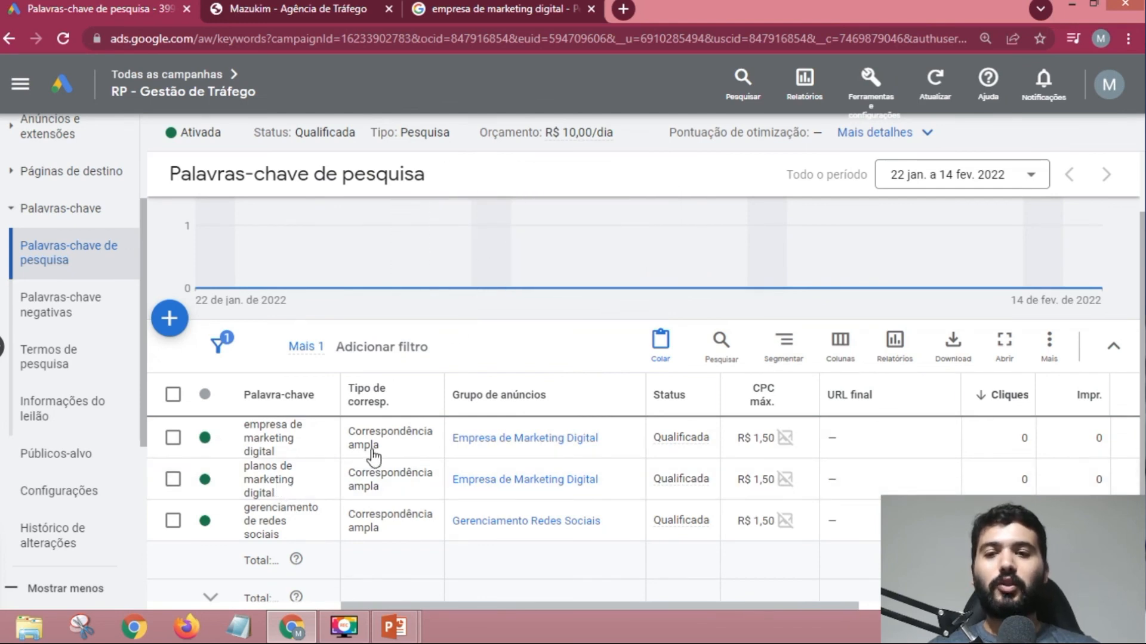
scroll(322, 491, down, 3)
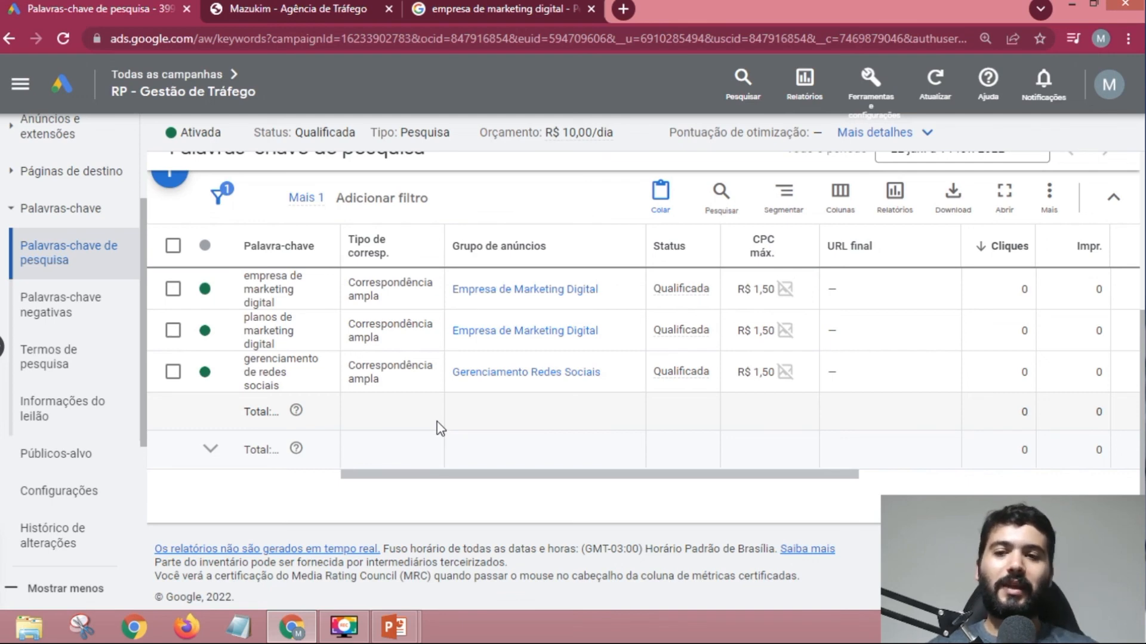
key(ctrl+plus)
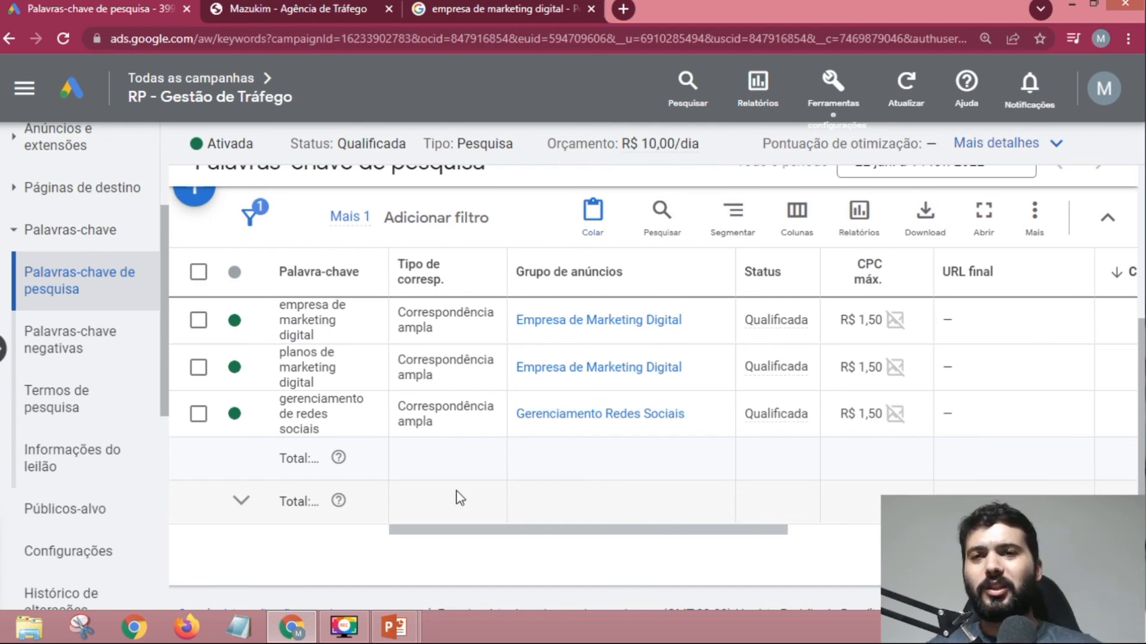
- Look over the Mazukim marketing-plus landing page, return to the campaign's keyword list, and switch to the PowerPoint slideshow
click(280, 9)
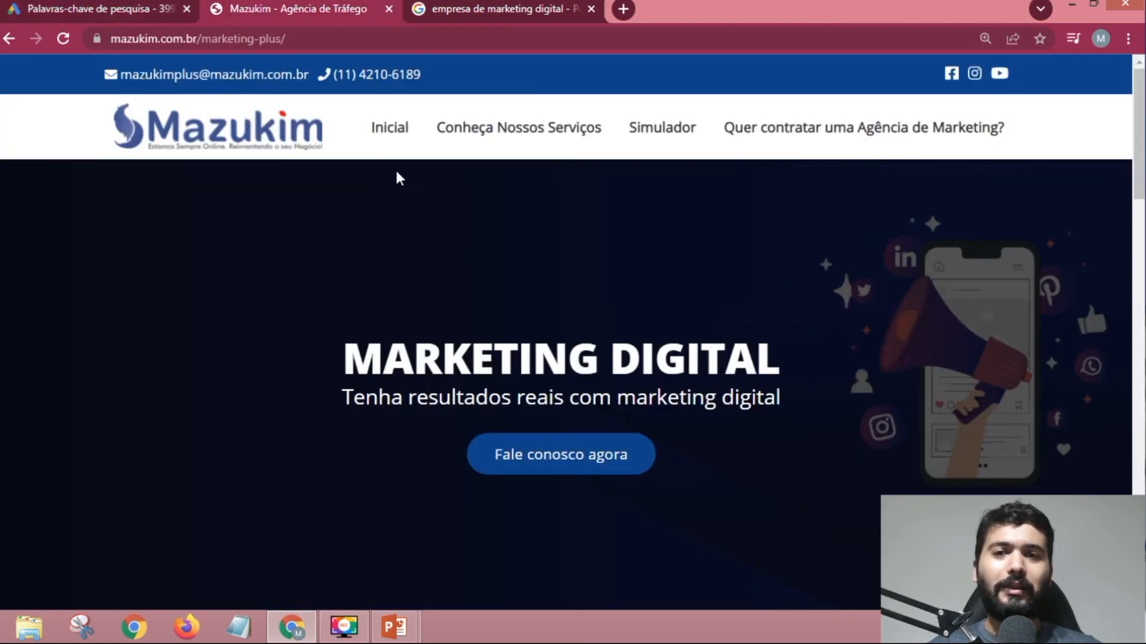
scroll(527, 314, down, 3)
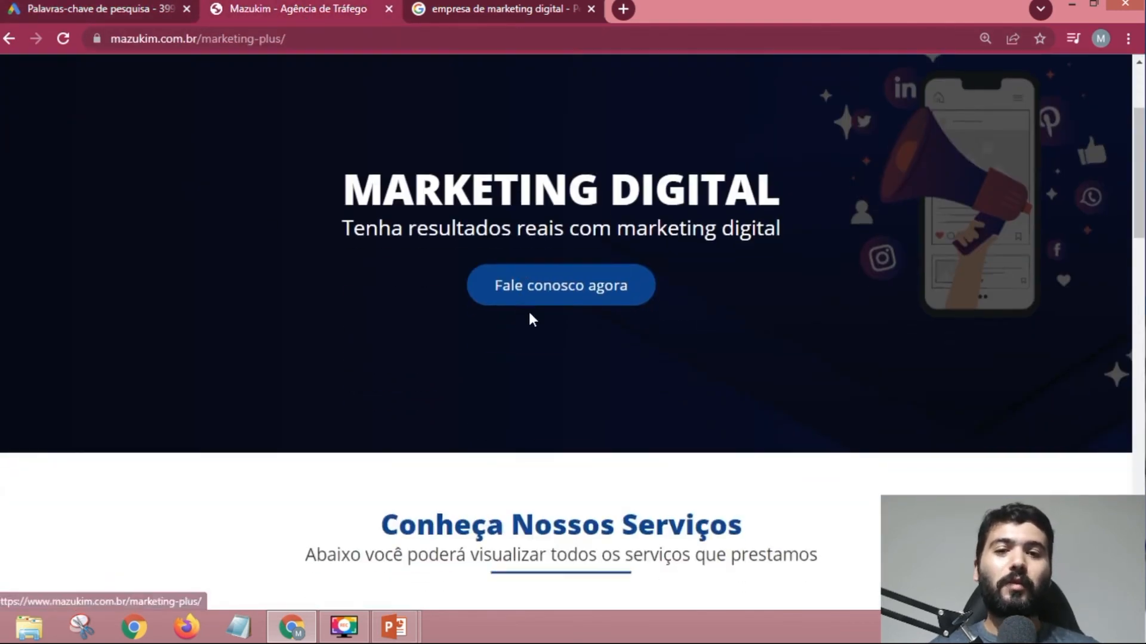
scroll(561, 316, up, 3)
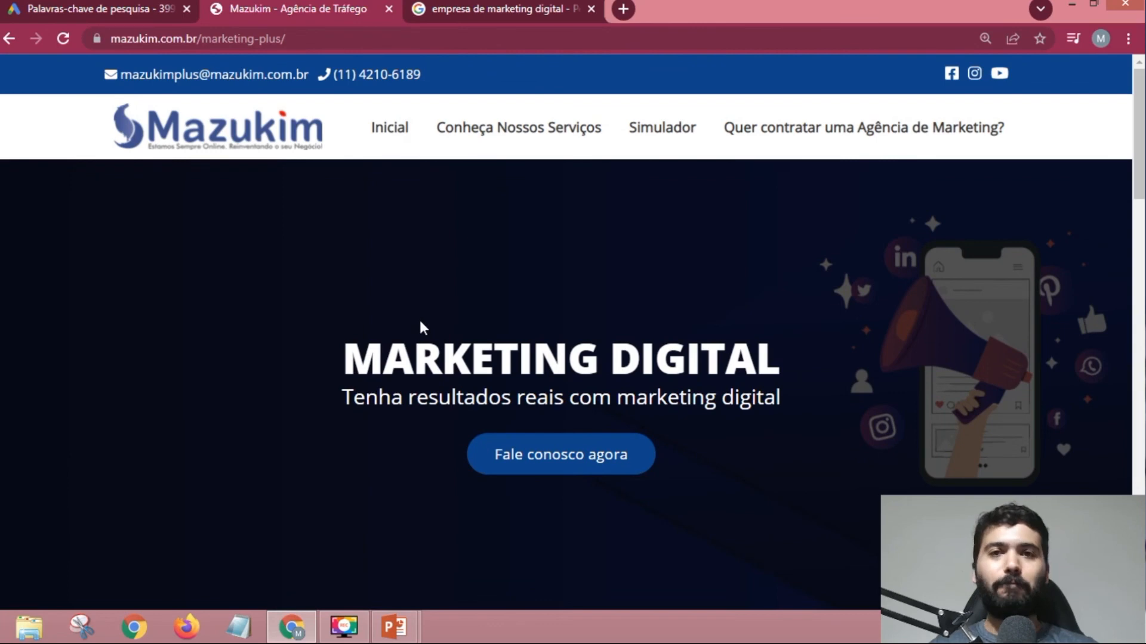
click(106, 8)
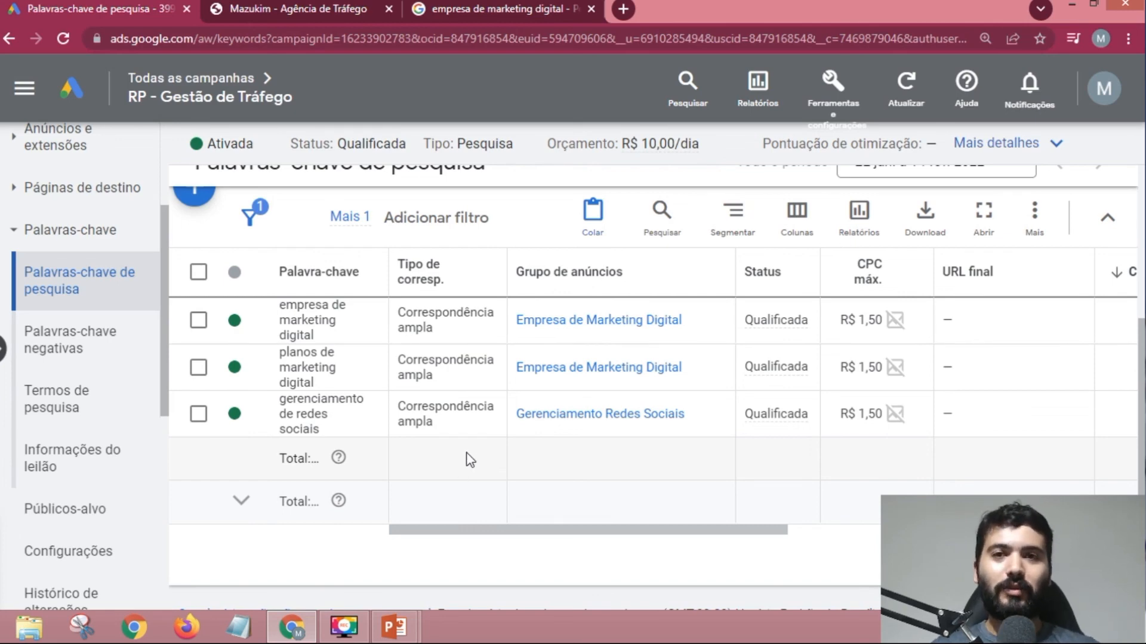
key(alt+Tab)
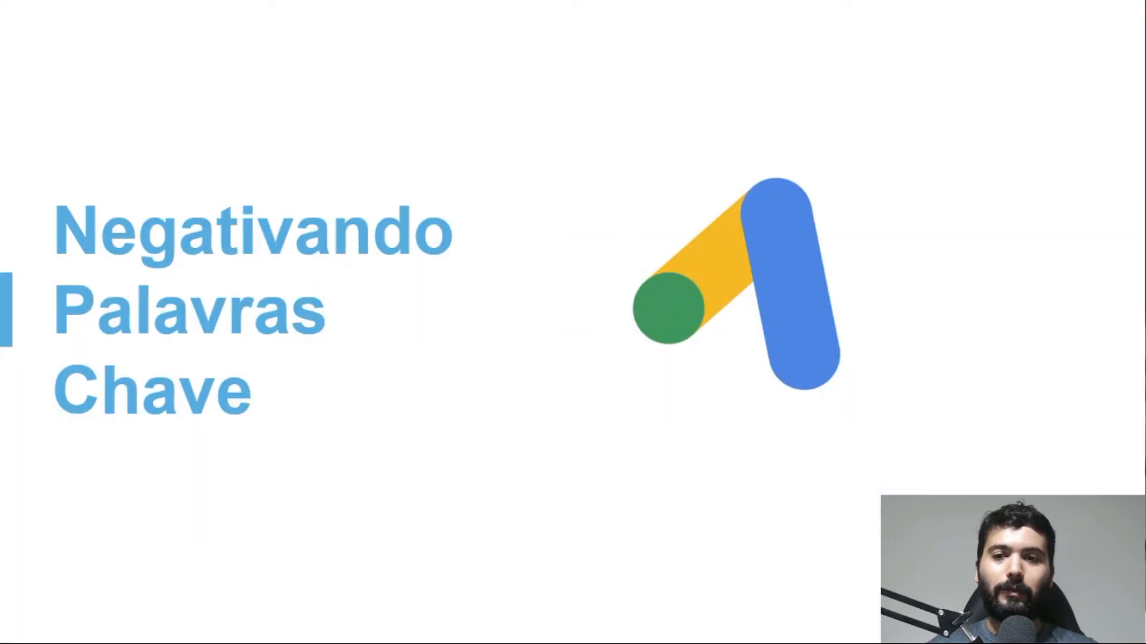